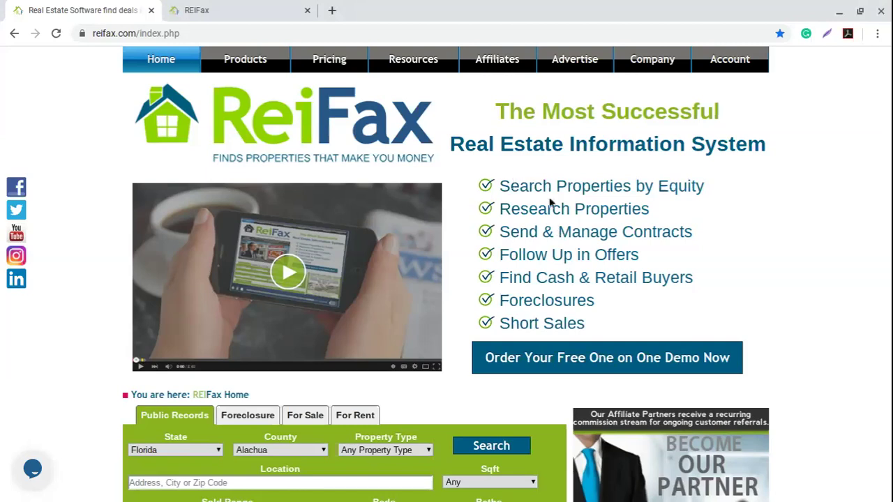
# Highlight the first feature bullets on the page, then clear the highlight and refocus the browser.
pyautogui.moveTo(511, 186); pyautogui.dragTo(580, 221)
pyautogui.click(614, 241)
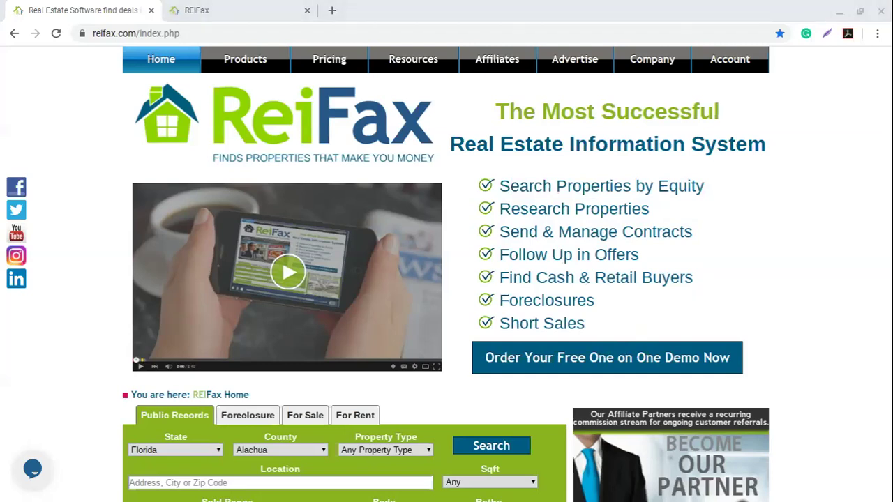
pyautogui.click(645, 226)
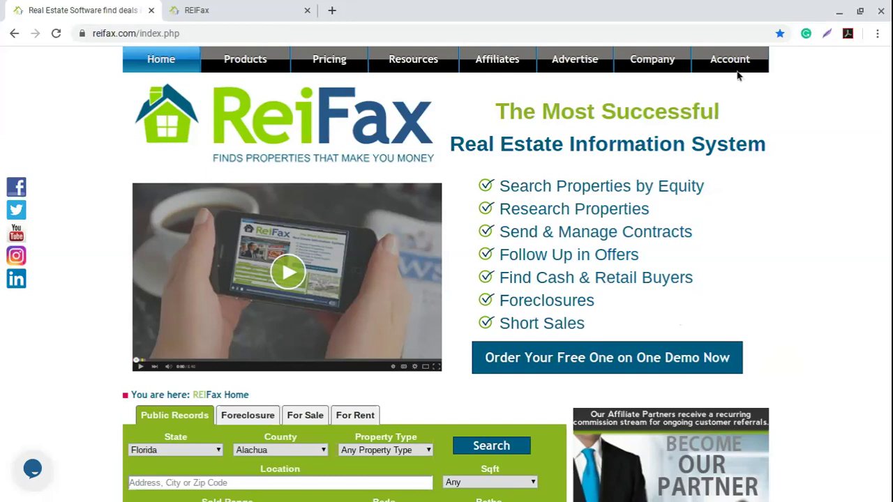
# Switch to the REIFax control panel tab and go to Settings › Documents.
pyautogui.moveTo(736, 58)
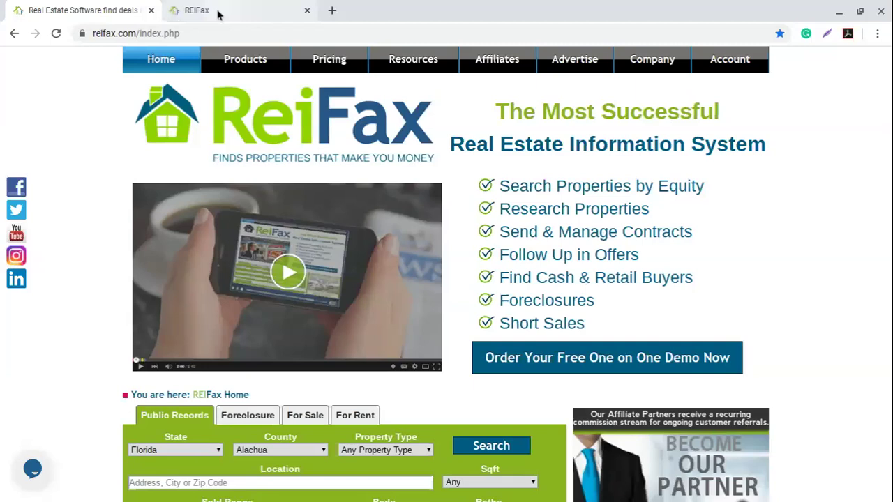
pyautogui.click(217, 14)
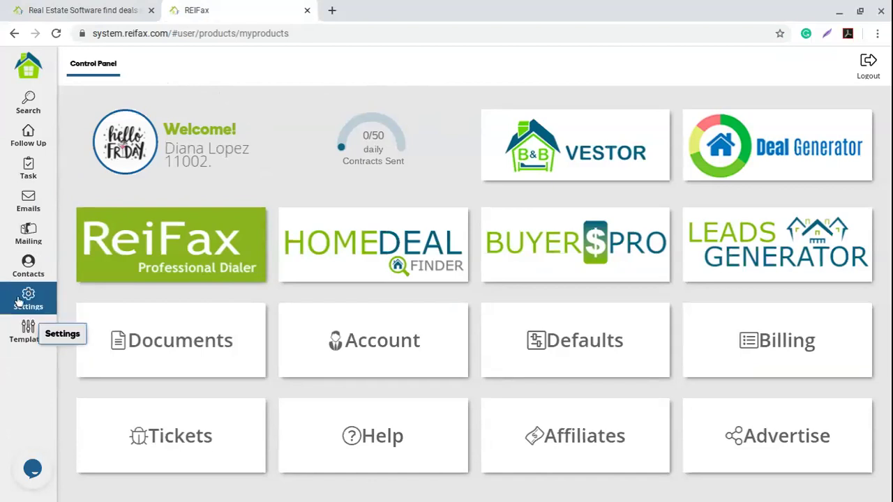
pyautogui.click(35, 306)
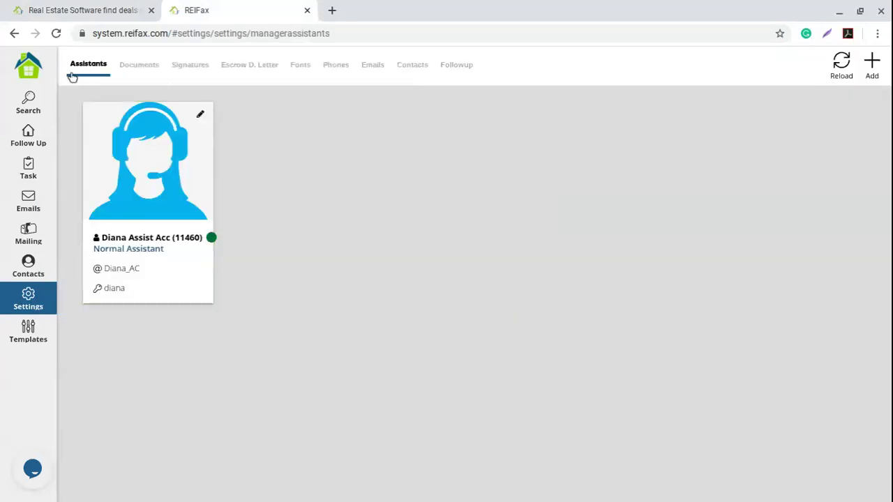
pyautogui.click(137, 74)
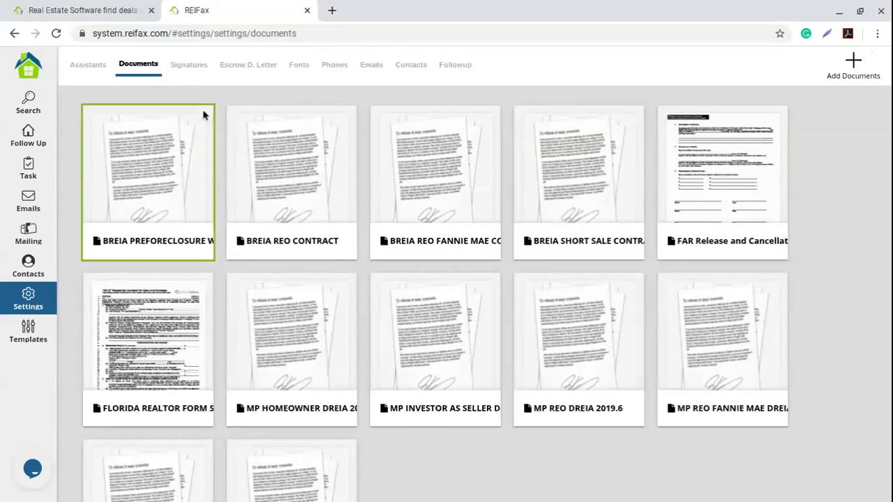
# Scroll down the Documents grid of saved contract templates.
pyautogui.scroll(-2, 849, 238)
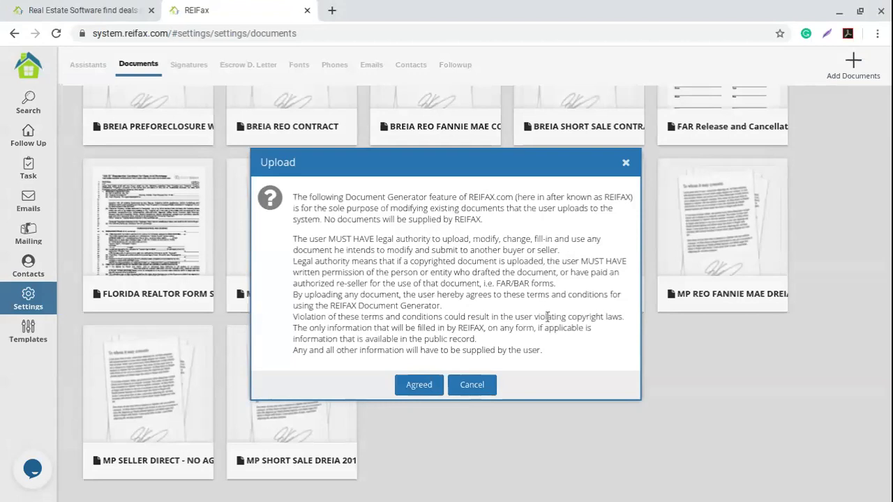
# Agree to the Document Generator upload terms and scroll the grid to find As Is Contract.
pyautogui.click(419, 386)
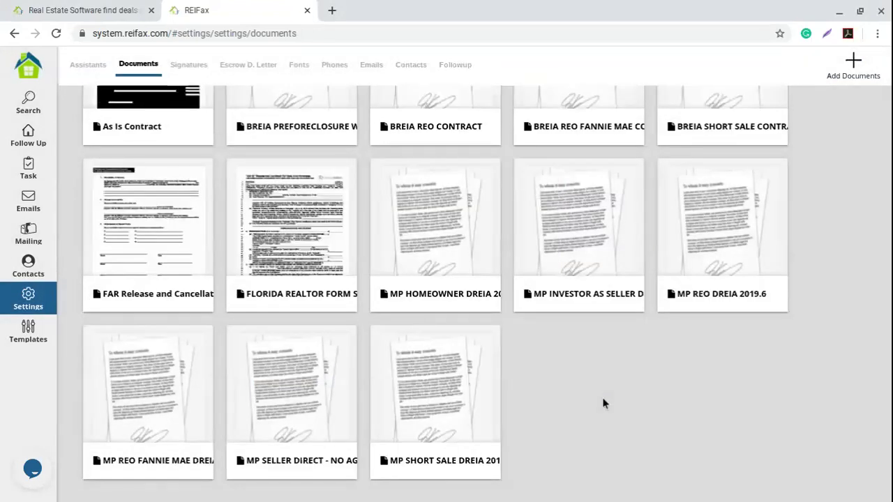
pyautogui.scroll(1, 446, 363)
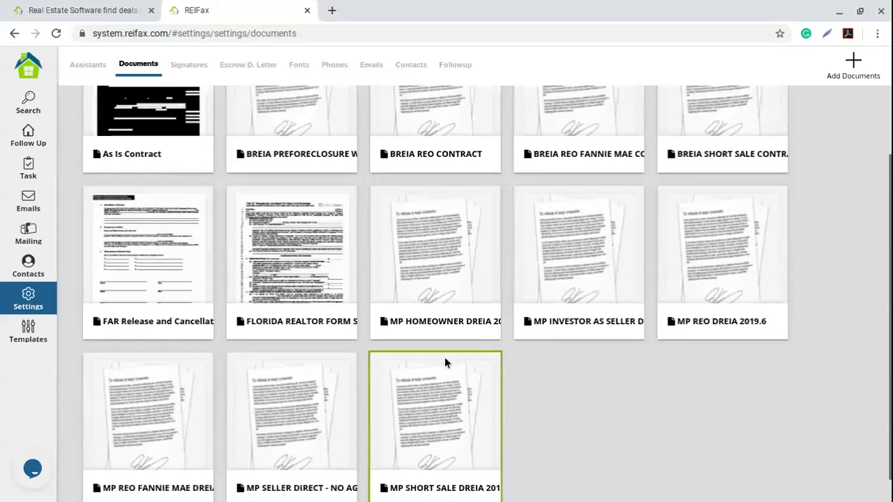
pyautogui.scroll(1, 444, 363)
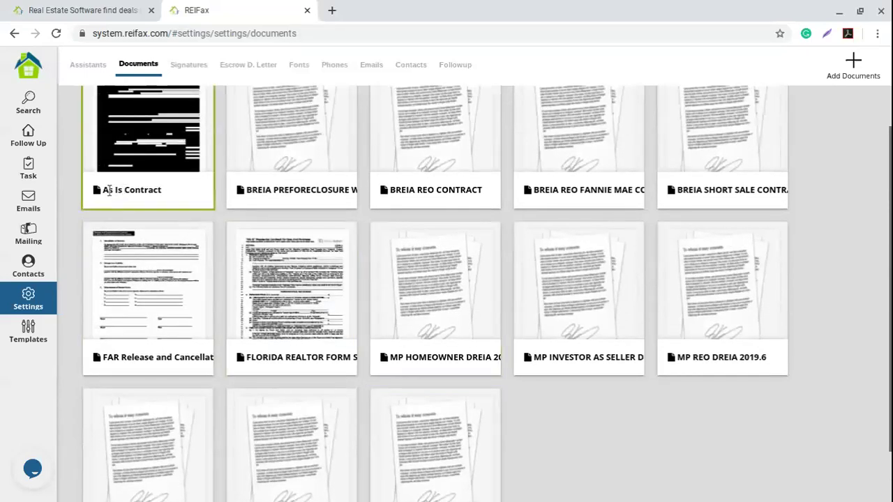
pyautogui.scroll(1, 157, 252)
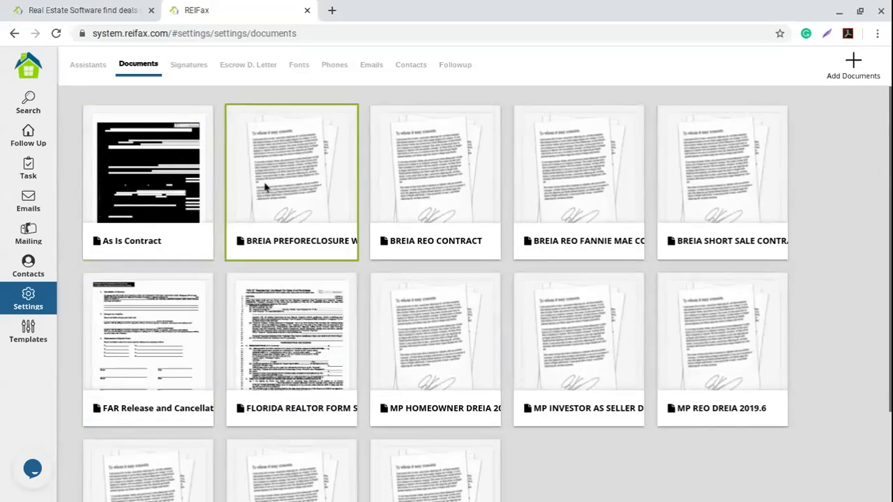
pyautogui.scroll(-1, 349, 279)
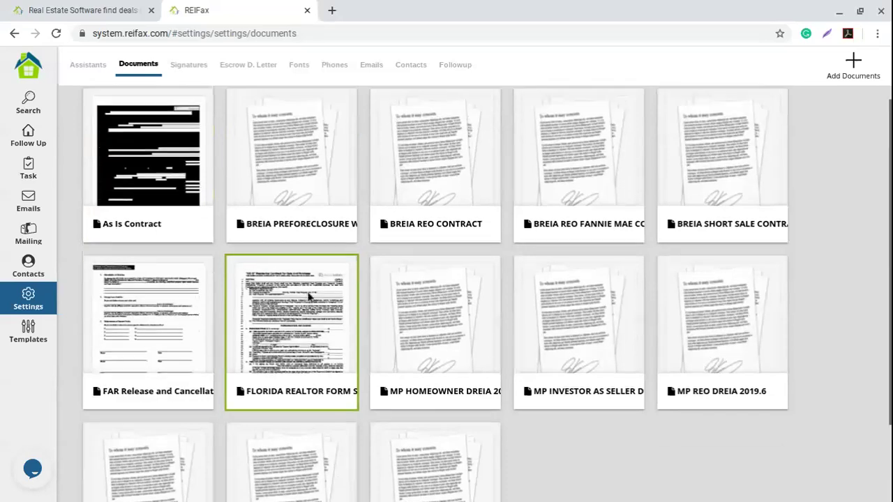
pyautogui.scroll(1, 310, 294)
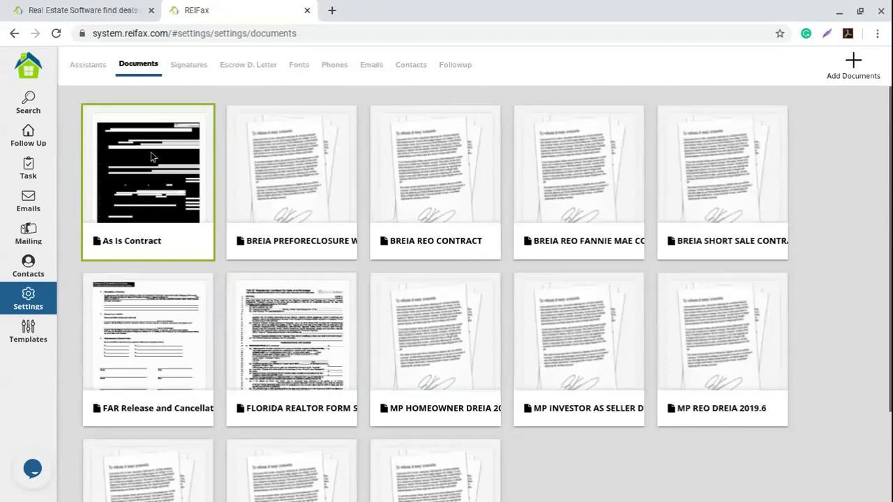
# Open the As Is Contract details and prefix its name with '1. '.
pyautogui.click(162, 188)
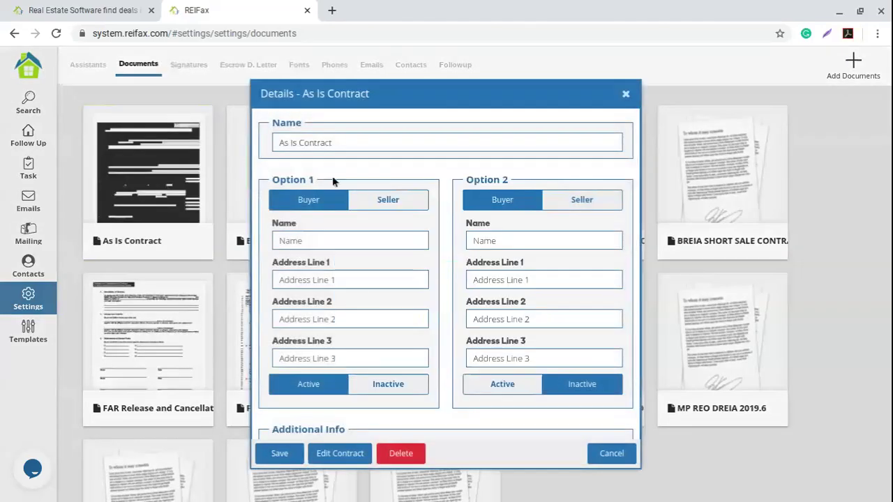
pyautogui.click(346, 144)
pyautogui.moveTo(285, 142); pyautogui.dragTo(273, 140)
pyautogui.click(362, 143)
pyautogui.write('1.')
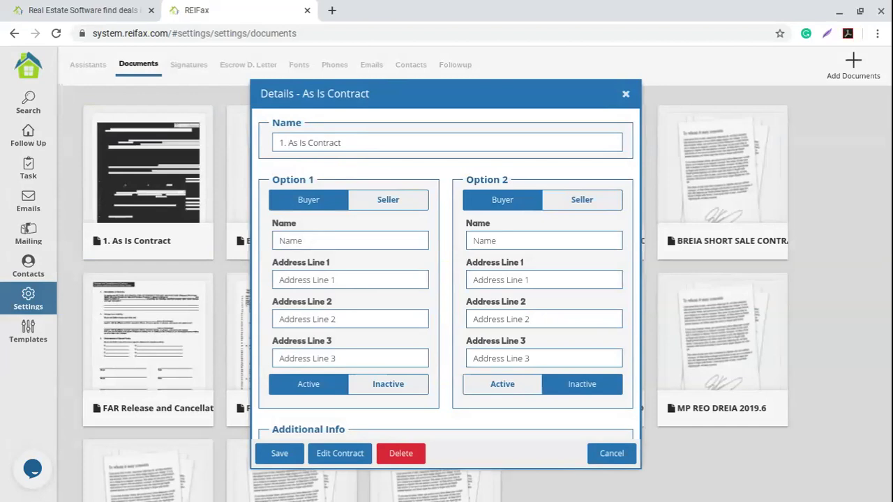
pyautogui.moveTo(345, 143); pyautogui.dragTo(282, 171)
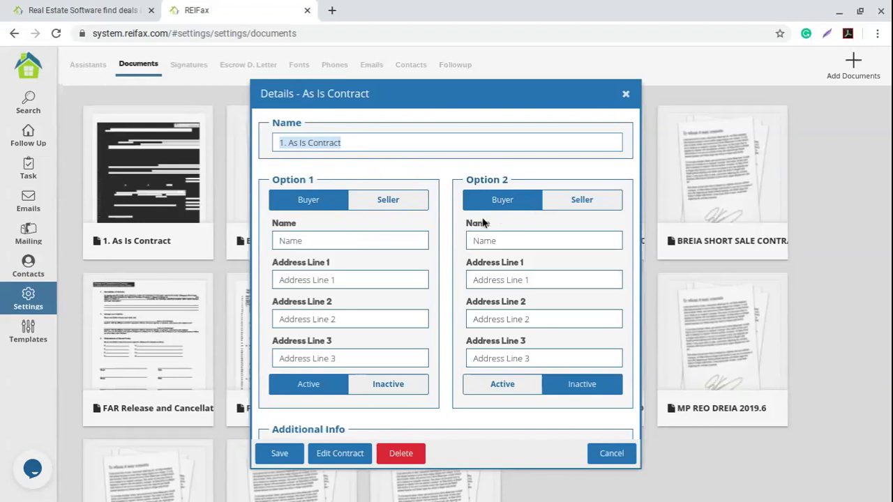
# Leave Option 1 set to Buyer as the active option after trying Seller and Option 2.
pyautogui.click(393, 200)
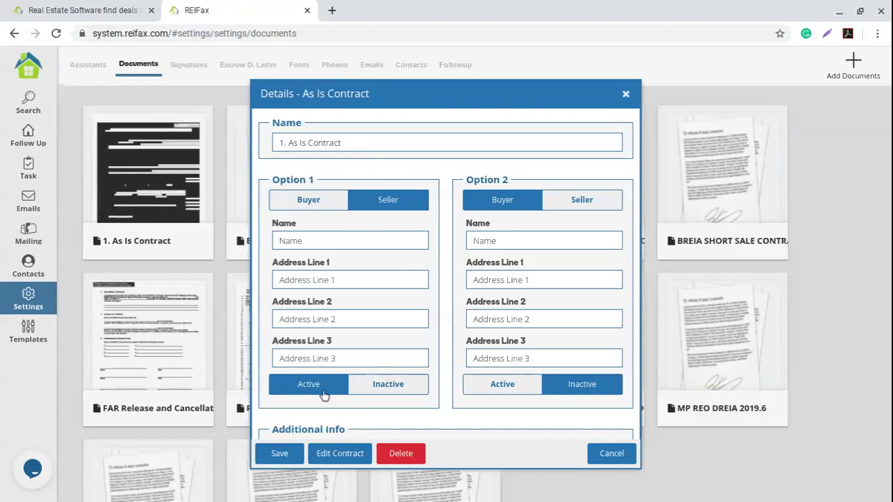
pyautogui.click(504, 385)
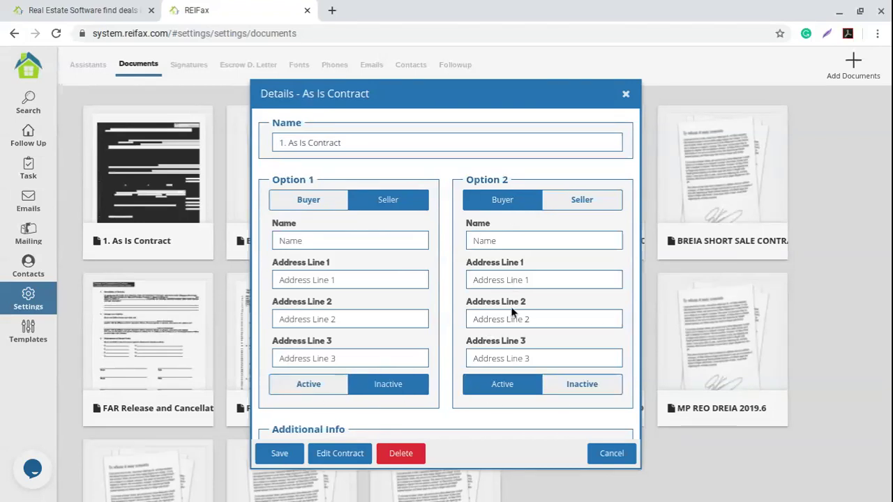
pyautogui.click(309, 201)
pyautogui.click(325, 386)
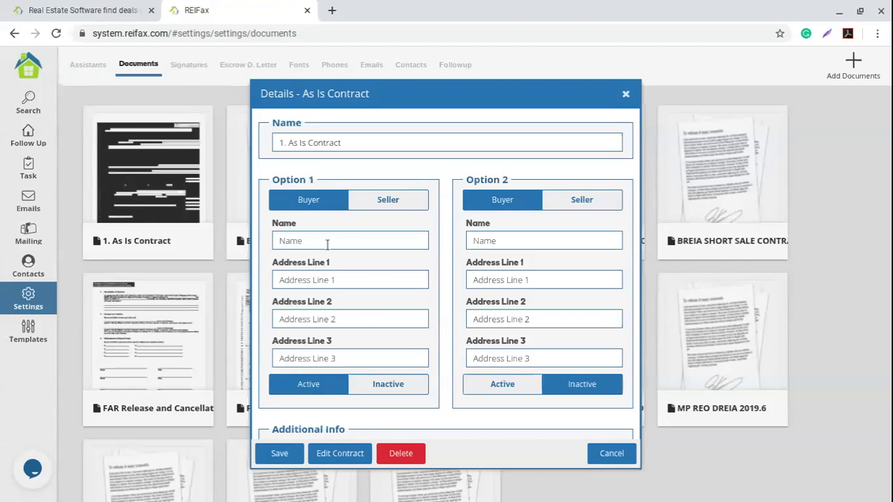
# Enter the buyer's full name in the Option 1 name field, replacing the placeholder 'a & b'.
pyautogui.click(302, 241)
pyautogui.click(302, 241)
pyautogui.write('a & b')
pyautogui.moveTo(324, 242); pyautogui.dragTo(247, 239)
pyautogui.moveTo(344, 243); pyautogui.dragTo(239, 240)
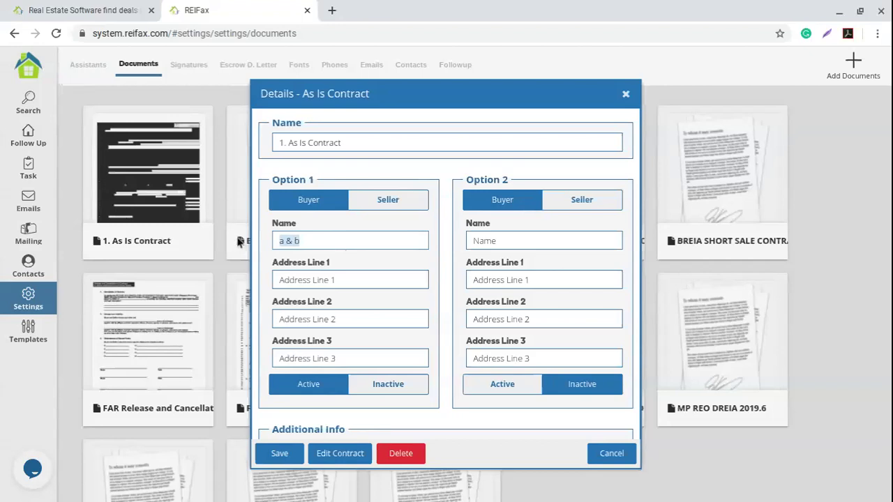
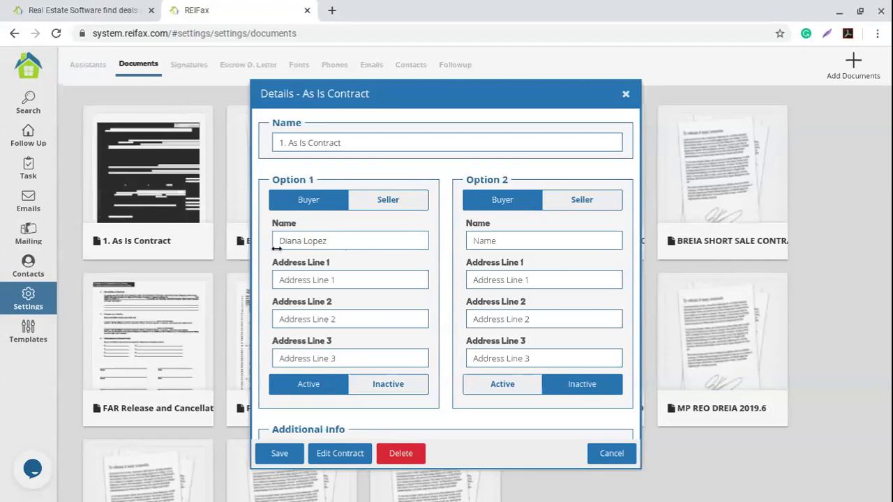
# Fill Option 1 Address Line 1 with 'North Miami Beach' and Address Line 2 with 'Fl, 33076'.
pyautogui.click(350, 282)
pyautogui.write('Nor')
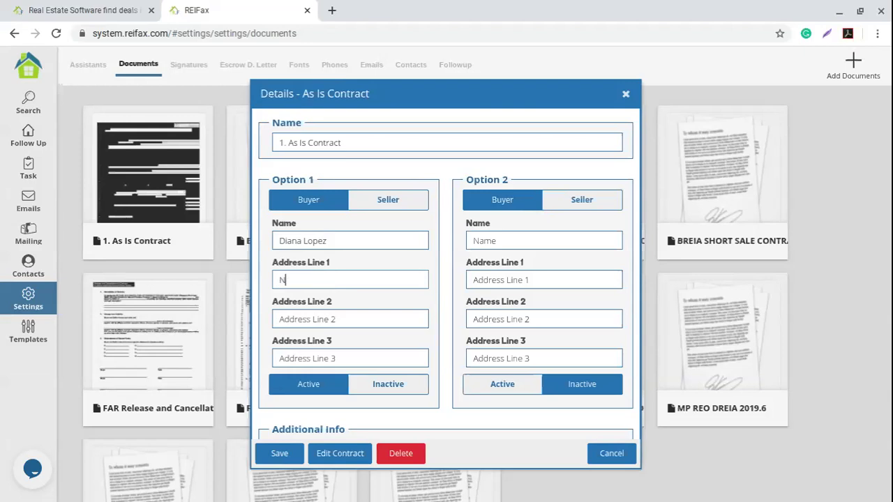
pyautogui.write('th Miami Beach')
pyautogui.click(350, 319)
pyautogui.write('F')
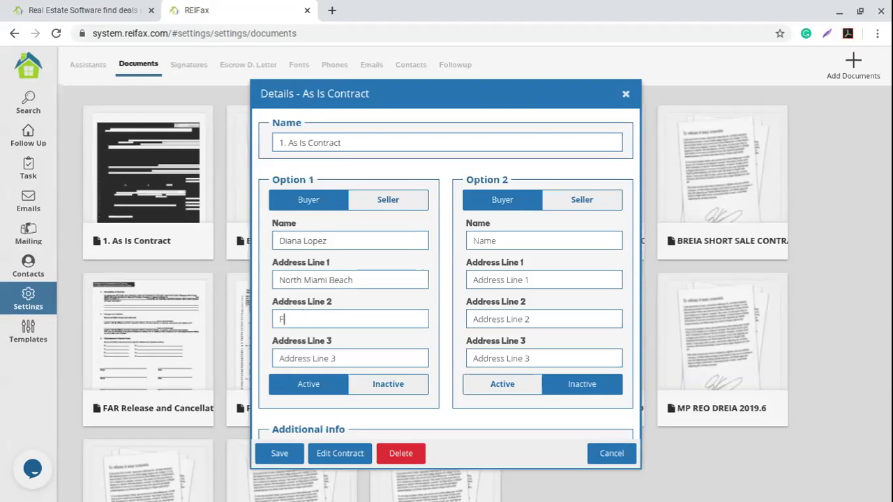
pyautogui.write('l 30')
pyautogui.press('BackSpace')
pyautogui.write('3076')
pyautogui.click(286, 319)
pyautogui.press('BackSpace')
pyautogui.write('L,')
pyautogui.click(349, 241)
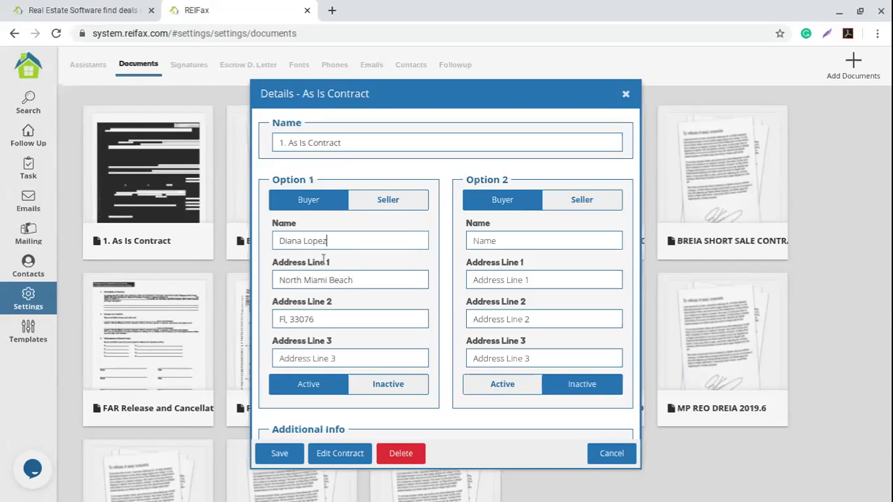
# Set Acceptance Days to 5 in the Additional Info section.
pyautogui.scroll(-1, 430, 286)
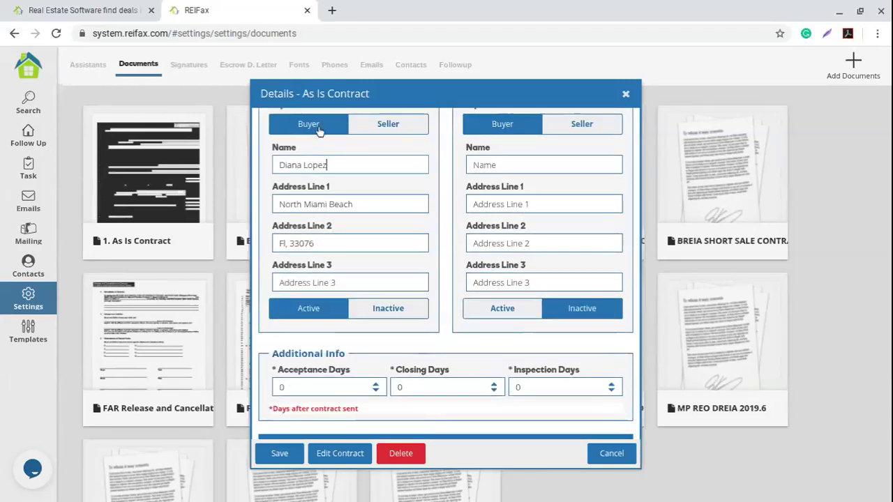
pyautogui.scroll(-1, 441, 269)
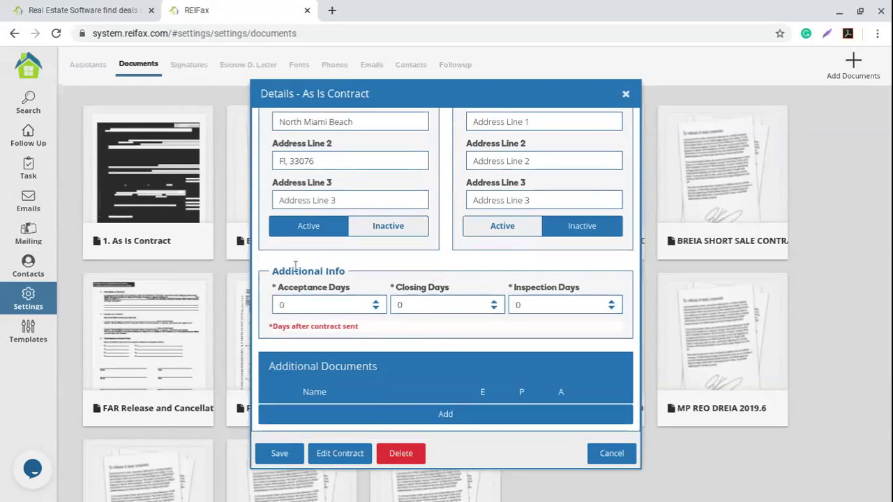
pyautogui.moveTo(273, 271); pyautogui.dragTo(399, 299)
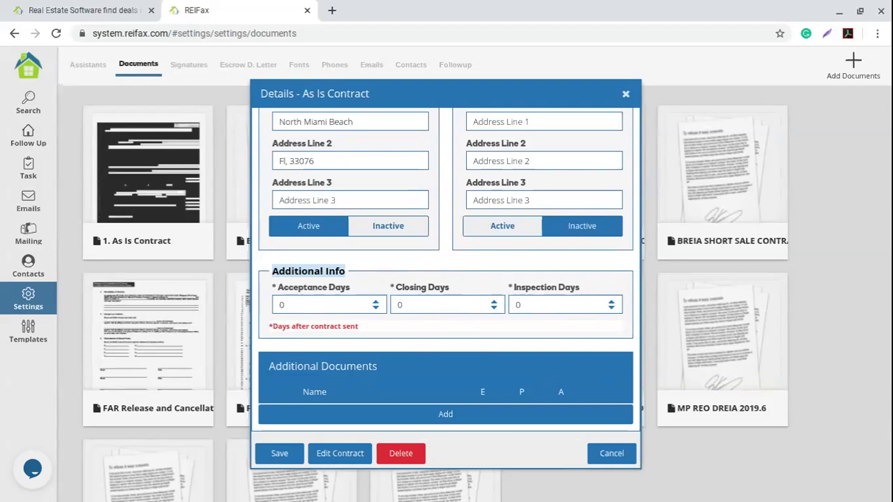
pyautogui.click(375, 303)
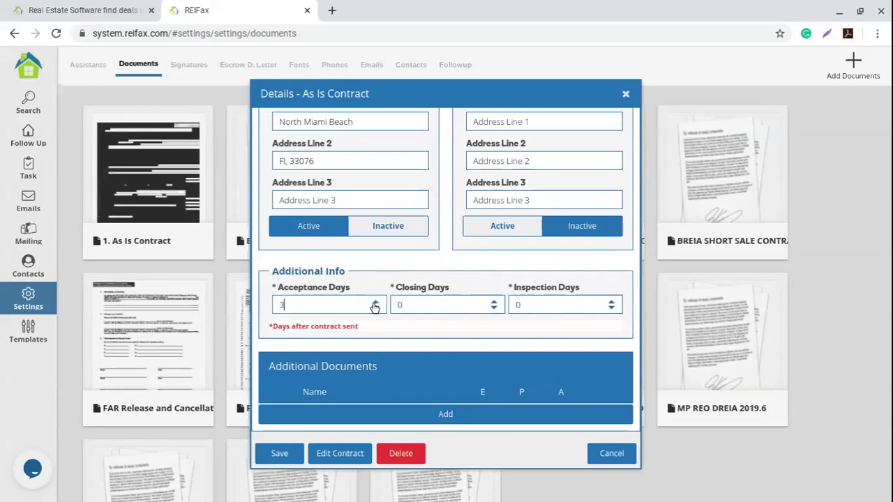
pyautogui.click(375, 309)
pyautogui.click(376, 310)
pyautogui.click(377, 311)
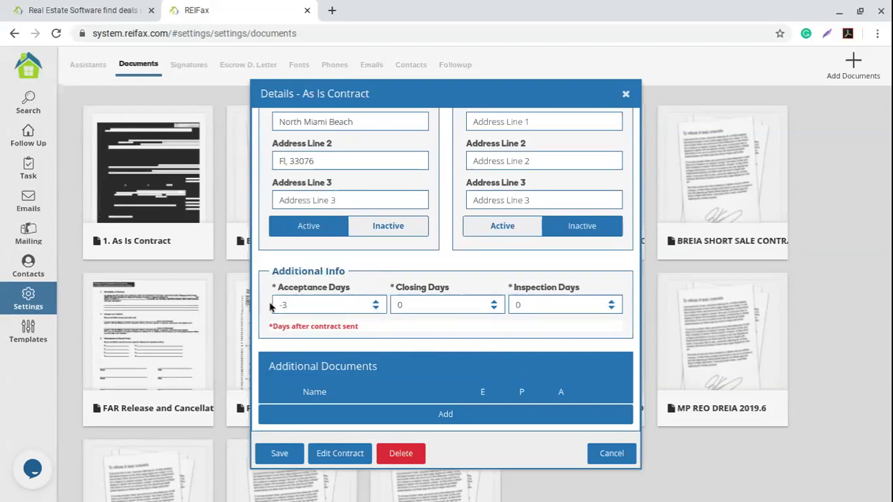
pyautogui.moveTo(274, 307); pyautogui.dragTo(257, 298)
pyautogui.moveTo(312, 299); pyautogui.dragTo(257, 308)
pyautogui.write('5')
# Set Closing Days to 35 and Inspection Days to 10.
pyautogui.click(420, 305)
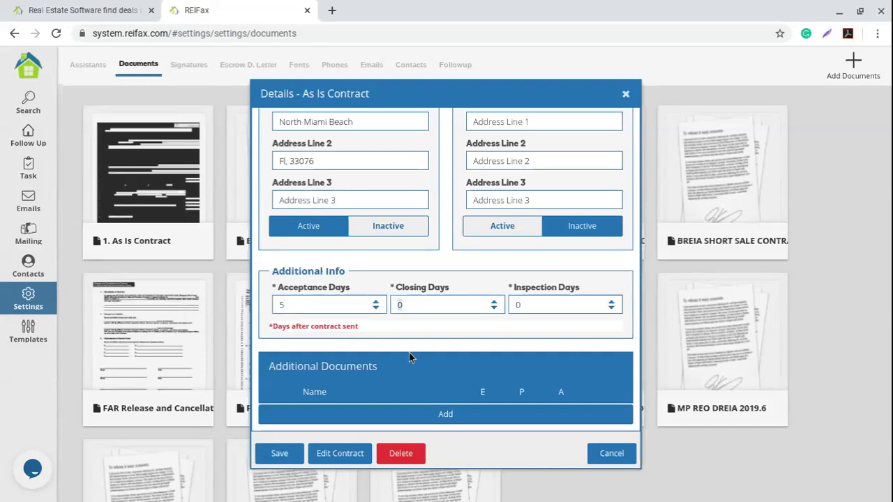
pyautogui.write('35')
pyautogui.click(543, 305)
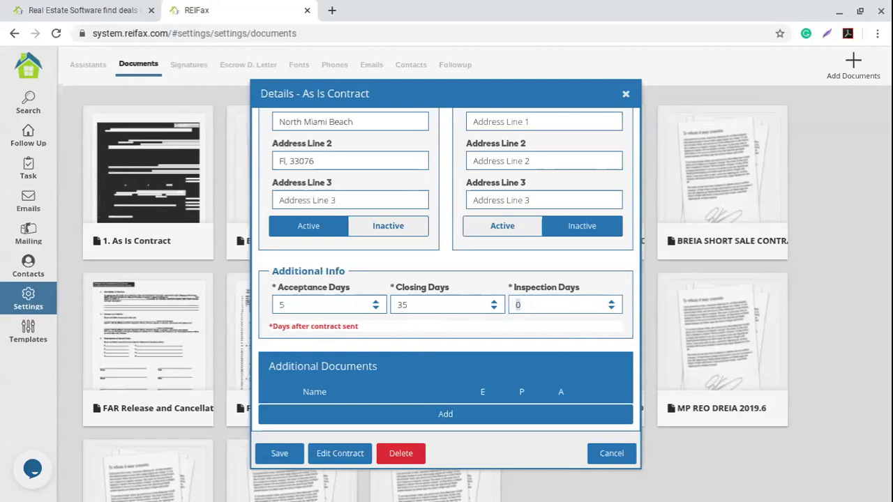
pyautogui.write('10')
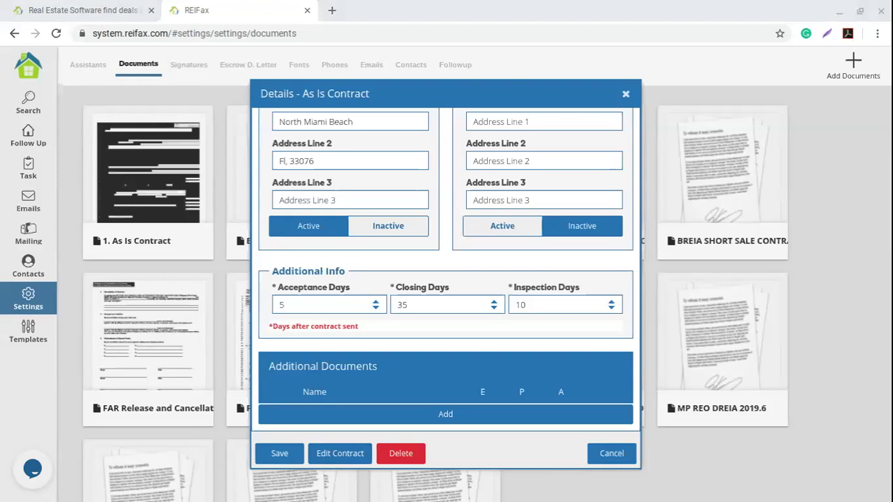
pyautogui.click(327, 455)
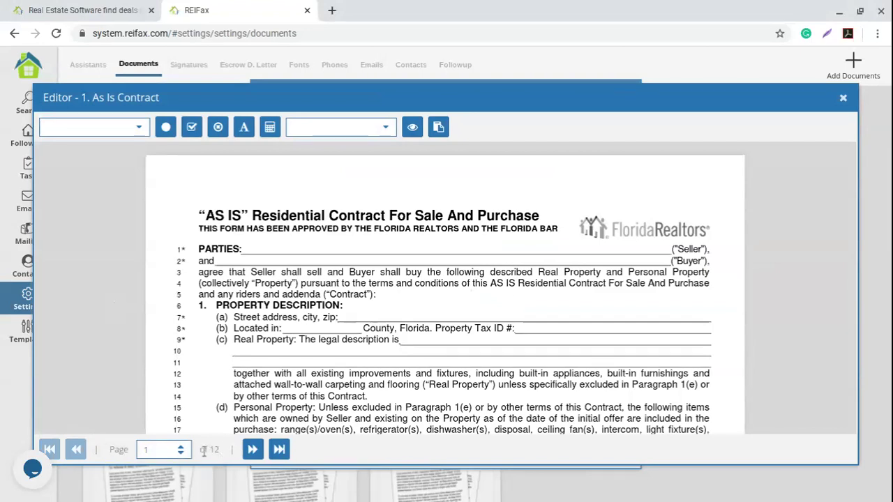
# Scroll through page 1 of the 'AS IS' Residential Contract and back to the top.
pyautogui.scroll(-1, 373, 286)
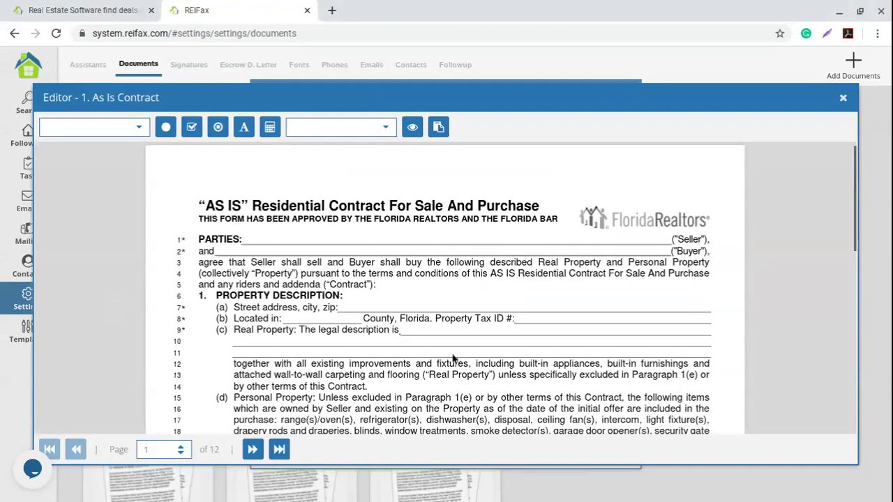
pyautogui.scroll(-4, 461, 370)
pyautogui.scroll(-5, 431, 310)
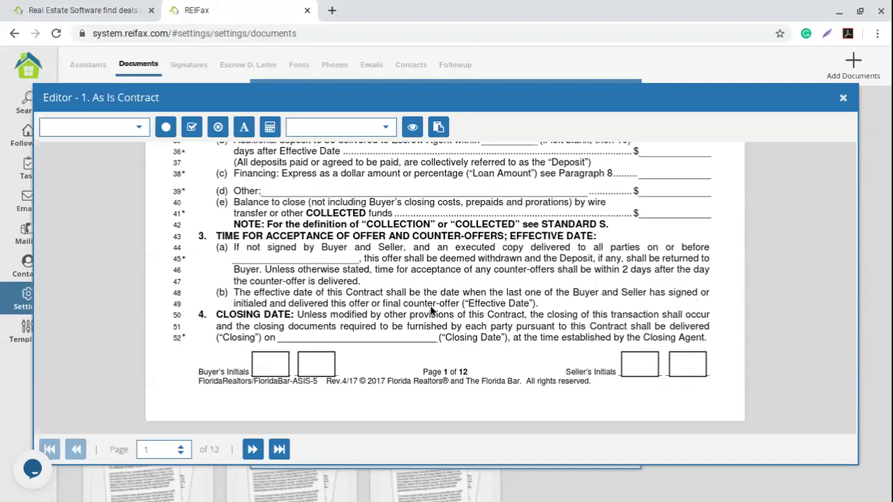
pyautogui.scroll(9, 430, 310)
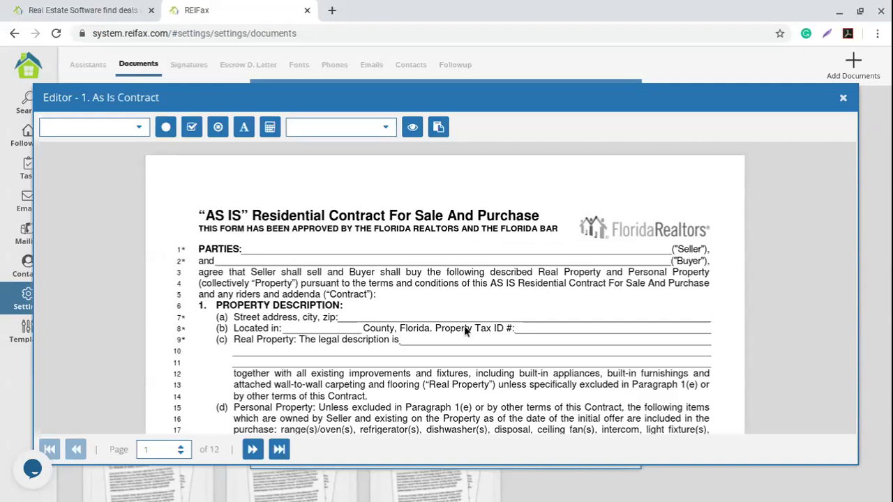
pyautogui.scroll(-3, 451, 357)
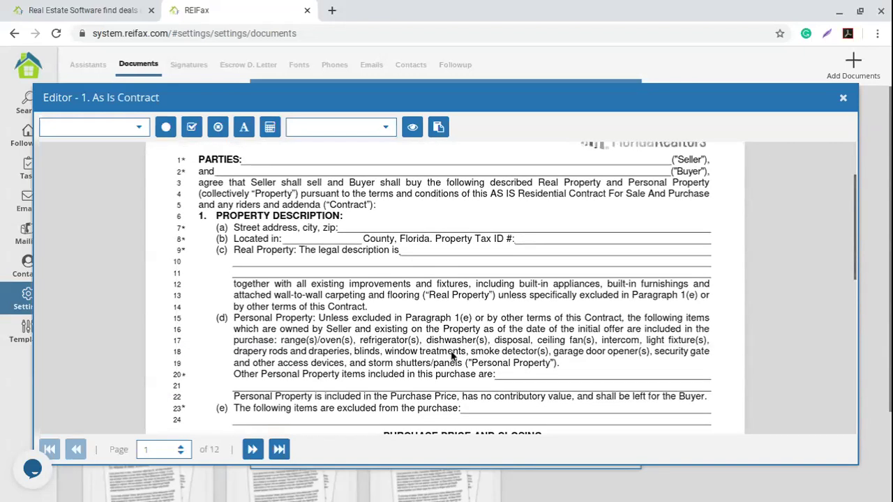
pyautogui.scroll(-2, 475, 328)
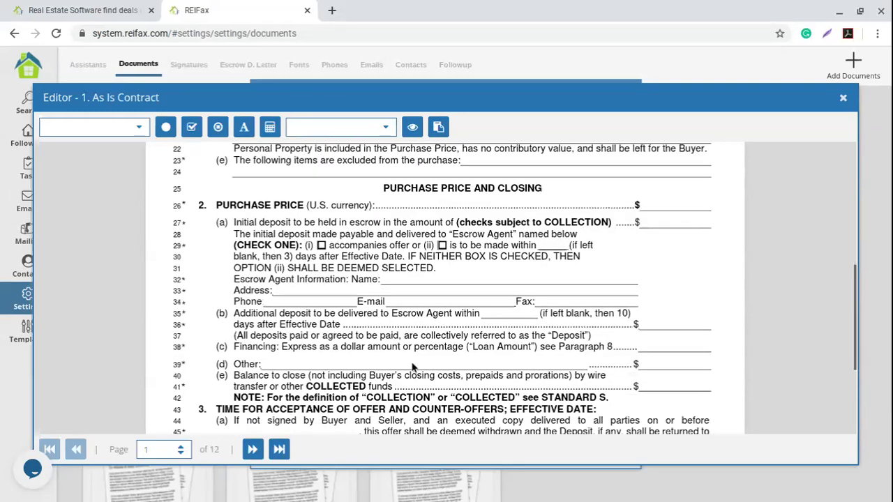
pyautogui.scroll(-2, 417, 349)
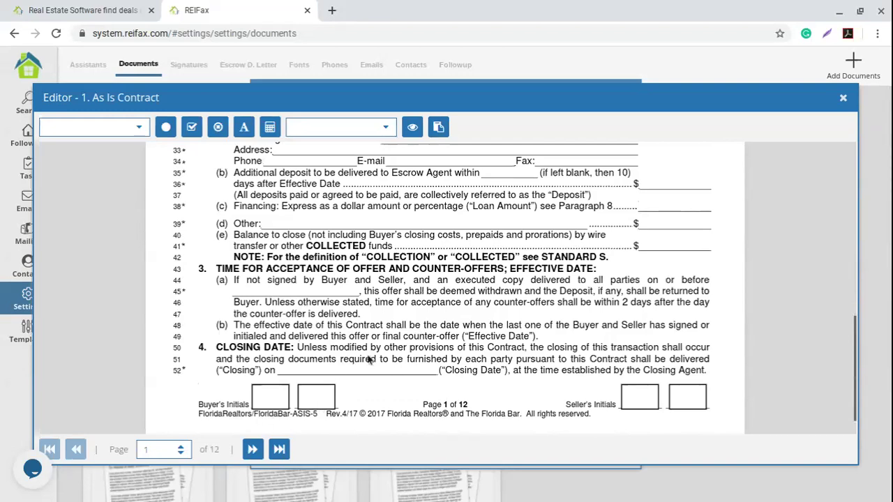
pyautogui.scroll(5, 388, 369)
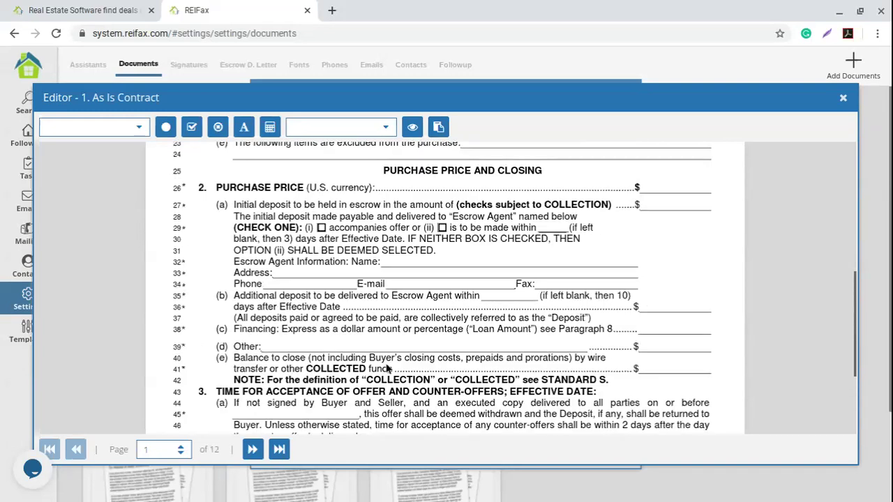
pyautogui.scroll(2, 388, 369)
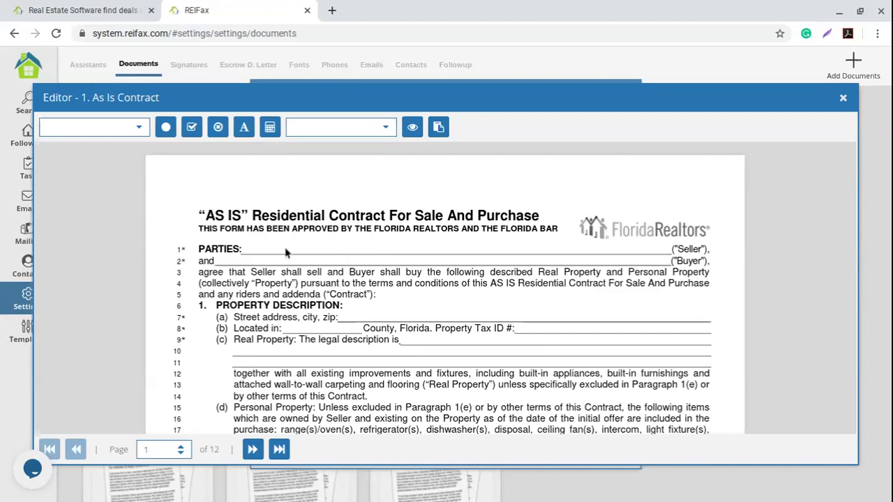
pyautogui.click(139, 131)
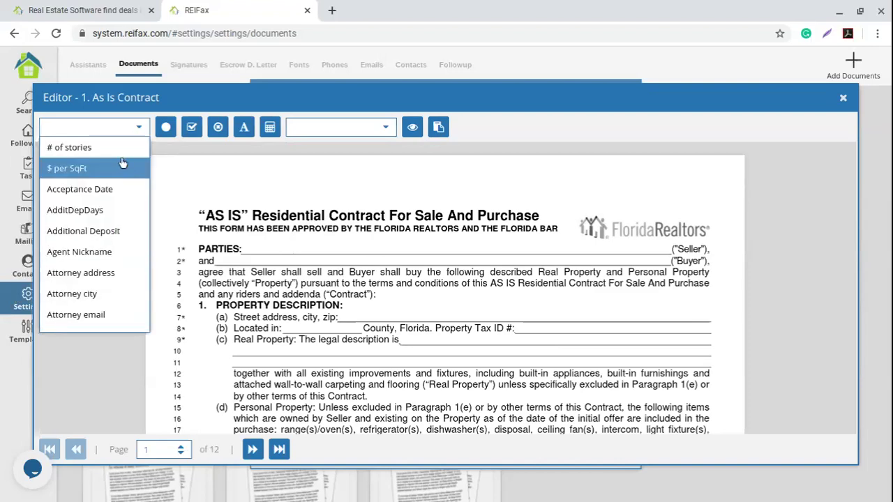
# Insert a Seller Name variable field and drag it onto the PARTIES line.
pyautogui.scroll(-10, 103, 227)
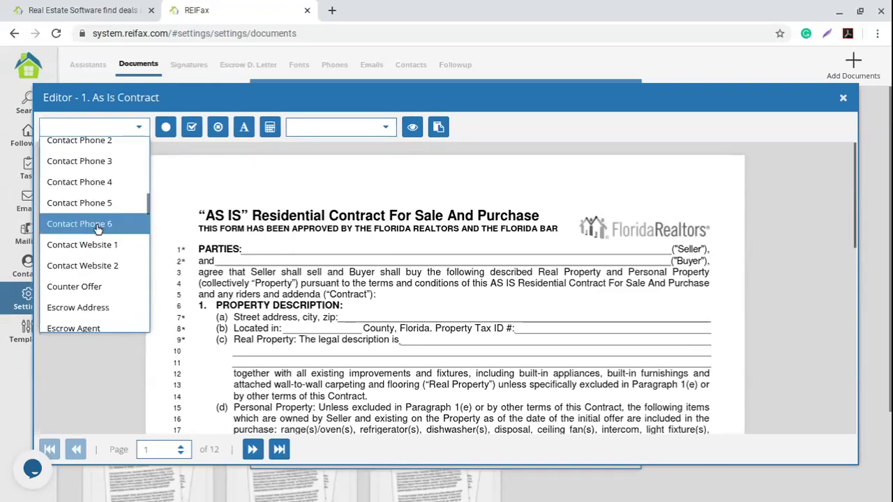
pyautogui.scroll(-12, 98, 230)
pyautogui.scroll(-10, 97, 230)
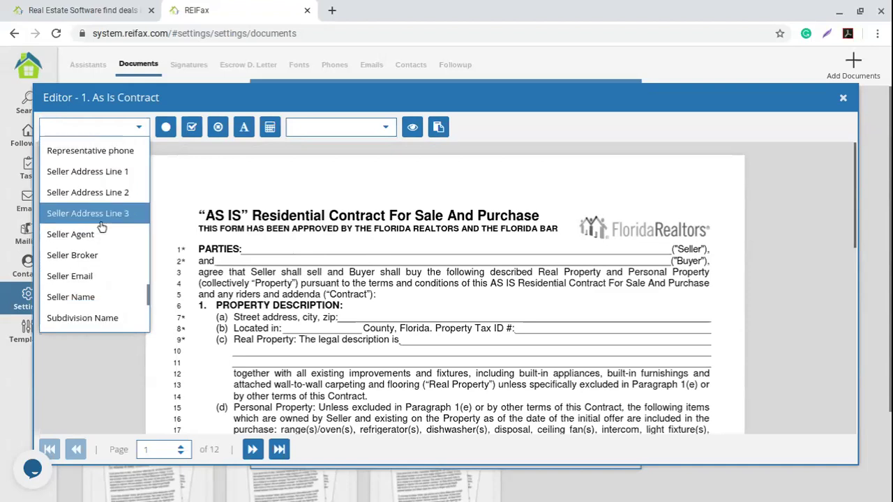
pyautogui.click(56, 298)
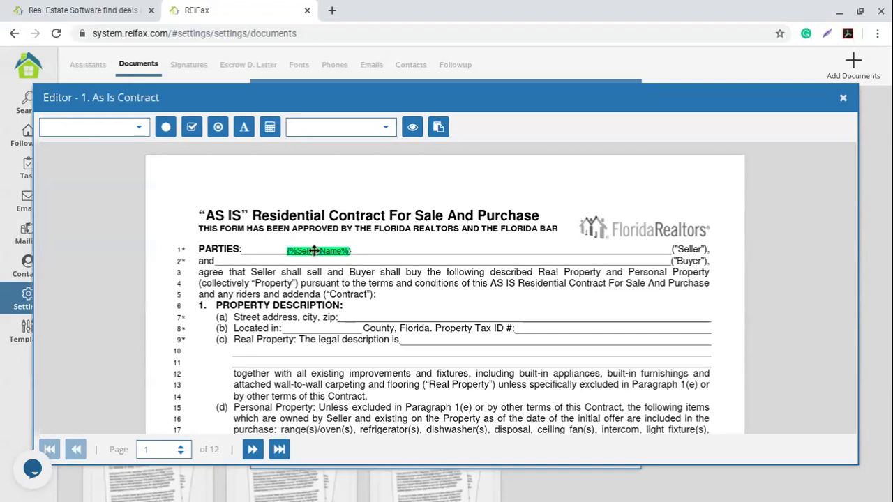
pyautogui.moveTo(317, 251)
pyautogui.mouseDown()
pyautogui.moveTo(314, 261)
pyautogui.moveTo(328, 247)
pyautogui.moveTo(289, 250)
pyautogui.mouseUp()
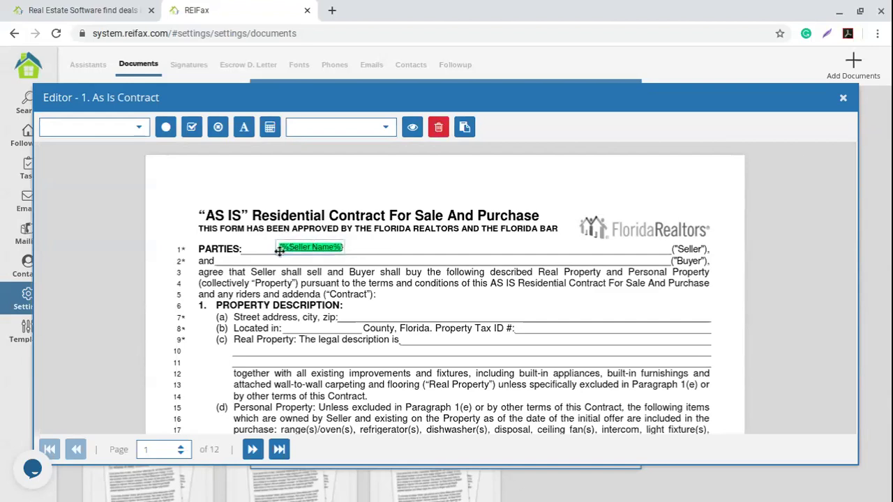
# Insert a Buyer Name variable field and place it on line 2 before ("Buyer").
pyautogui.click(381, 265)
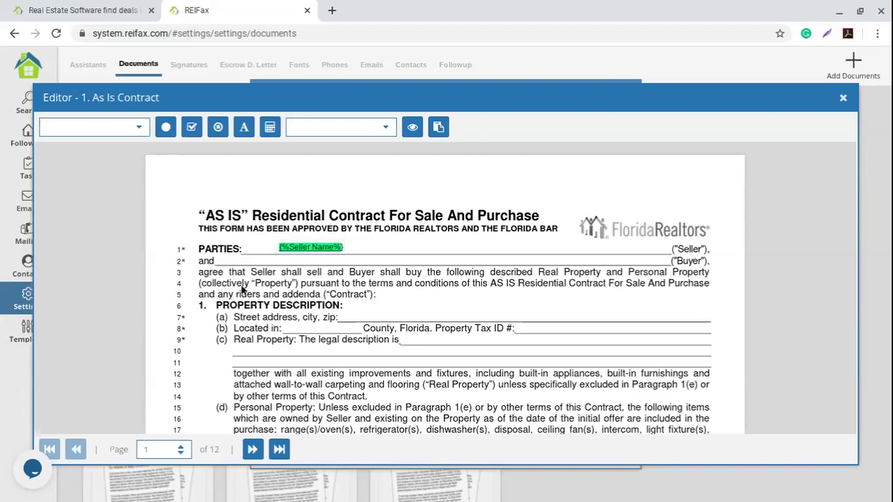
pyautogui.click(137, 125)
pyautogui.scroll(-5, 97, 212)
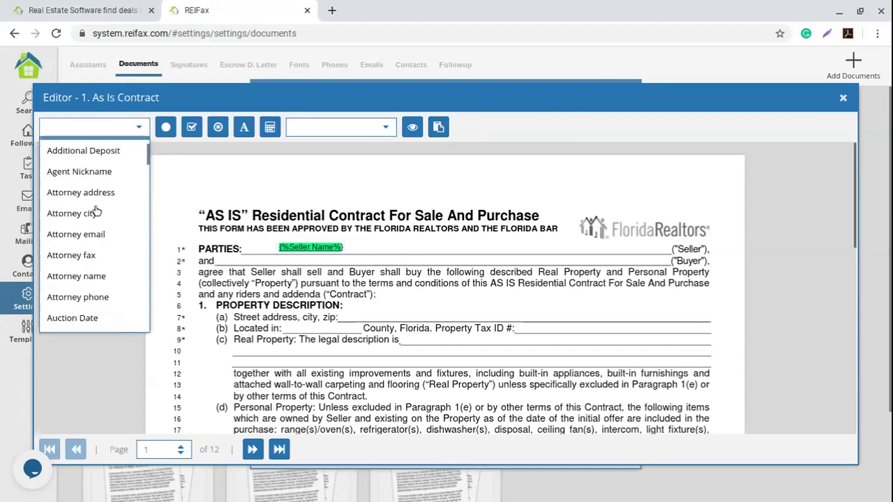
pyautogui.scroll(-2, 96, 216)
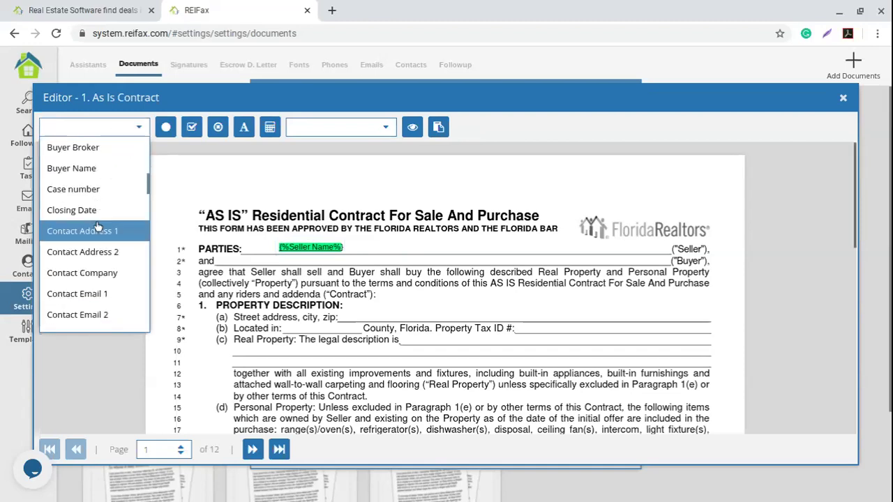
pyautogui.click(91, 173)
pyautogui.moveTo(410, 265); pyautogui.dragTo(343, 260)
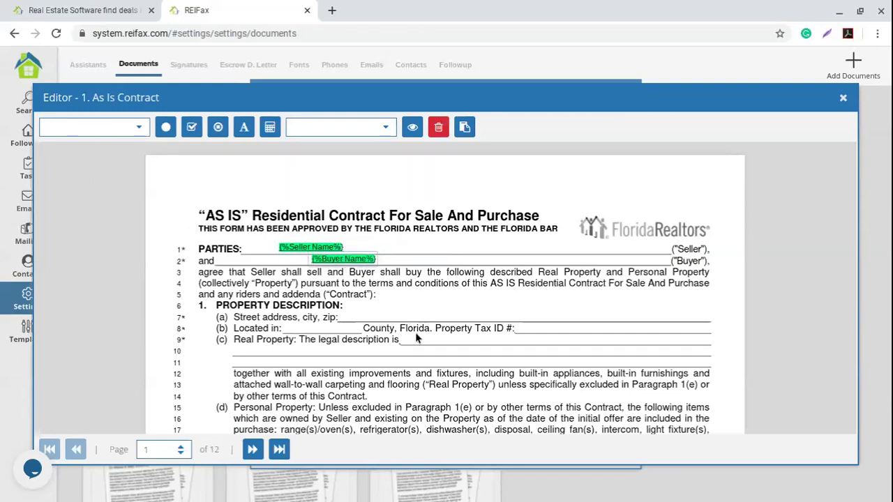
pyautogui.scroll(-1, 427, 271)
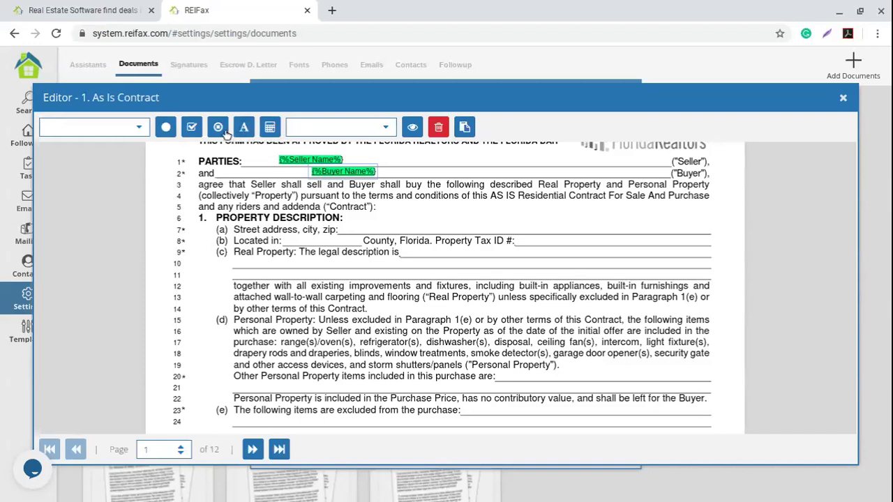
pyautogui.click(244, 129)
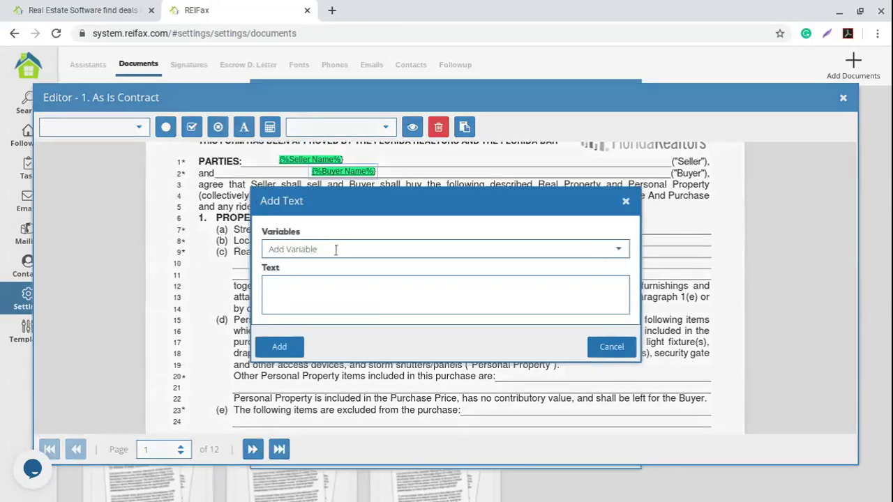
# Insert the Property Address variable into the new text field.
pyautogui.click(619, 251)
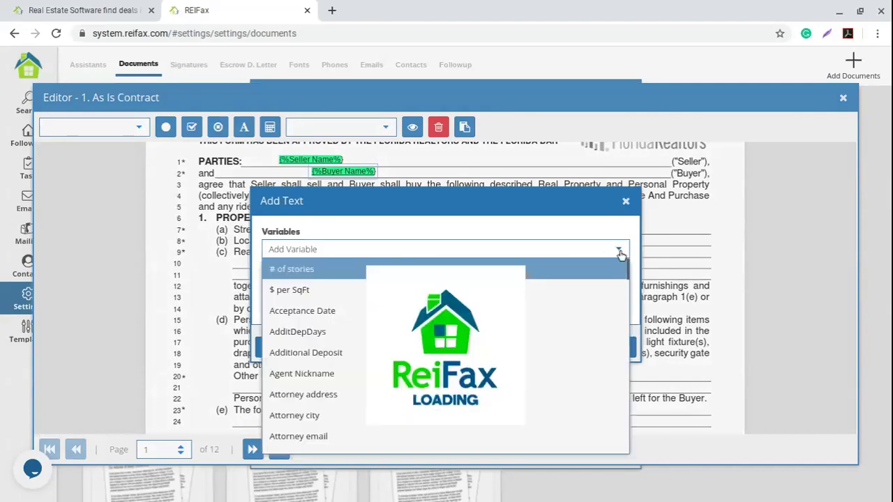
pyautogui.scroll(-3, 419, 300)
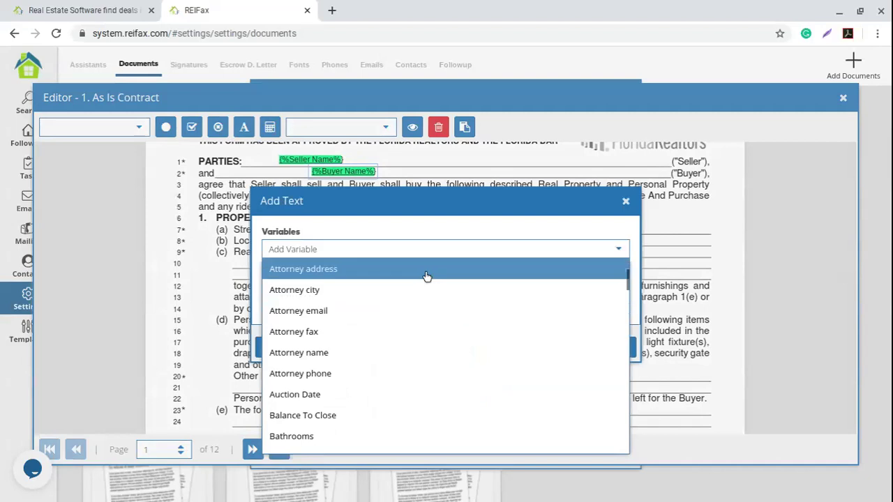
pyautogui.scroll(-1, 469, 352)
pyautogui.scroll(-8, 466, 350)
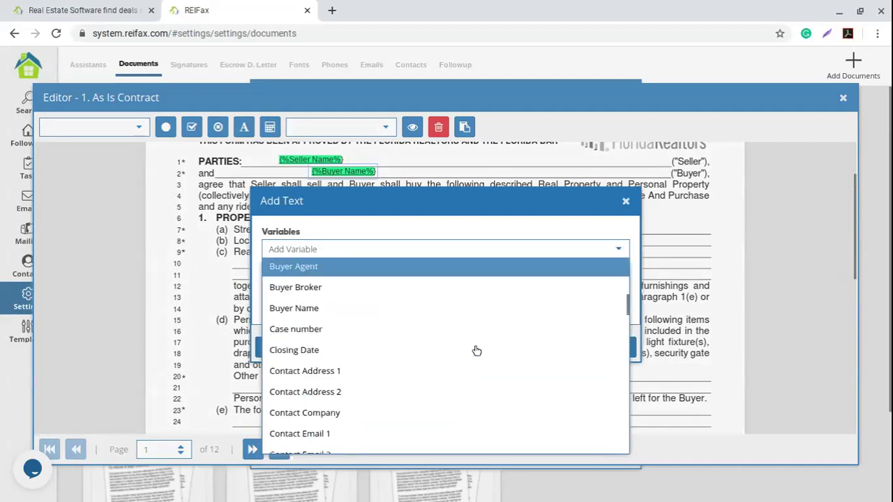
pyautogui.scroll(-8, 478, 349)
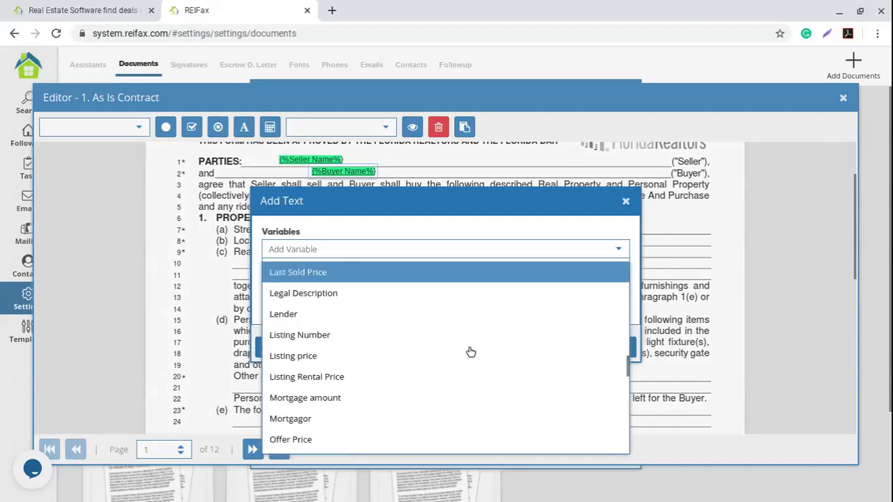
pyautogui.scroll(-4, 471, 349)
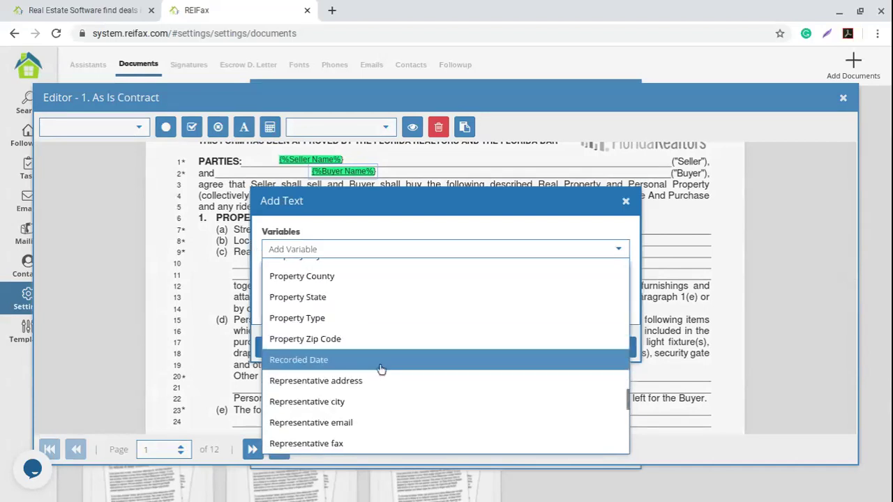
pyautogui.scroll(1, 382, 371)
pyautogui.click(380, 289)
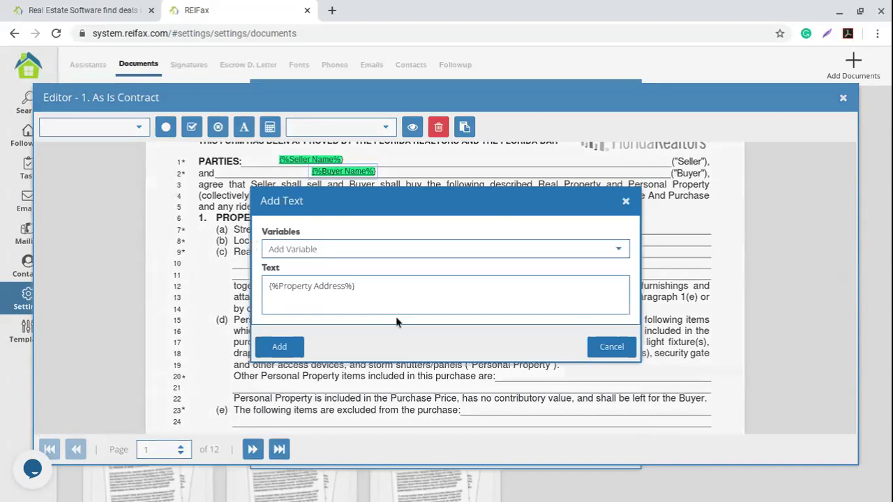
pyautogui.click(388, 288)
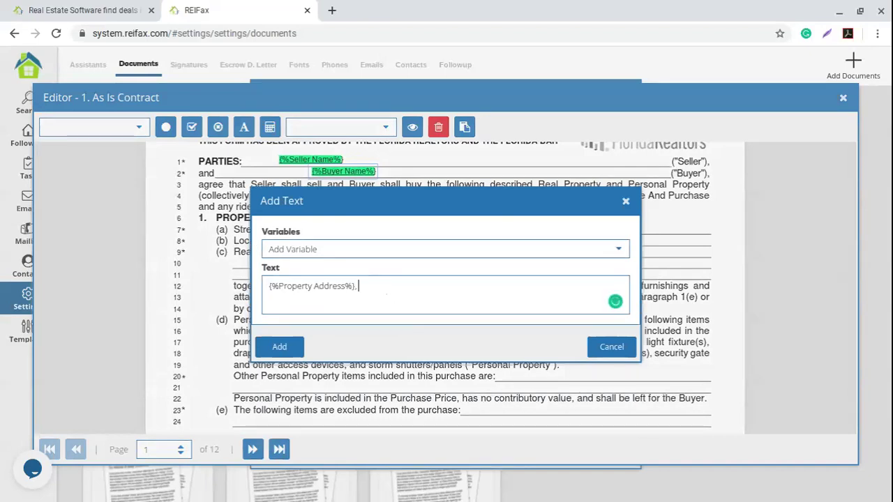
# Append the Property City and Property State variables to the text.
pyautogui.click(616, 250)
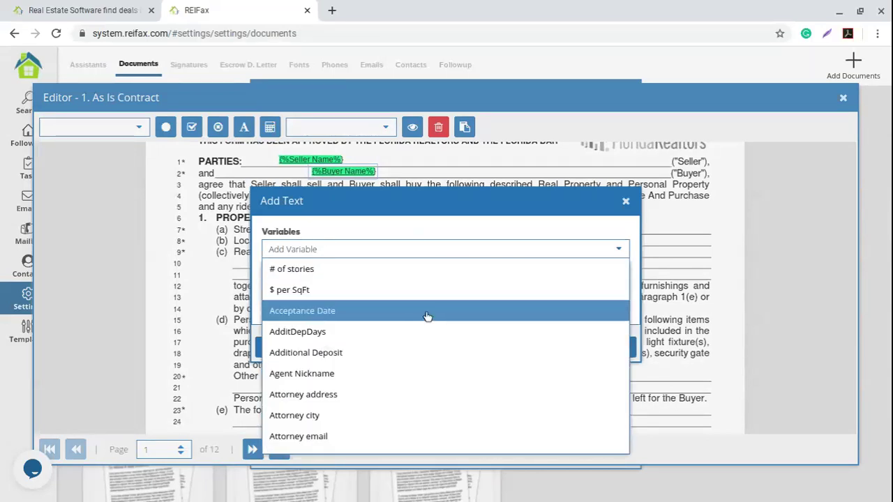
pyautogui.scroll(-12, 427, 315)
pyautogui.scroll(-15, 429, 315)
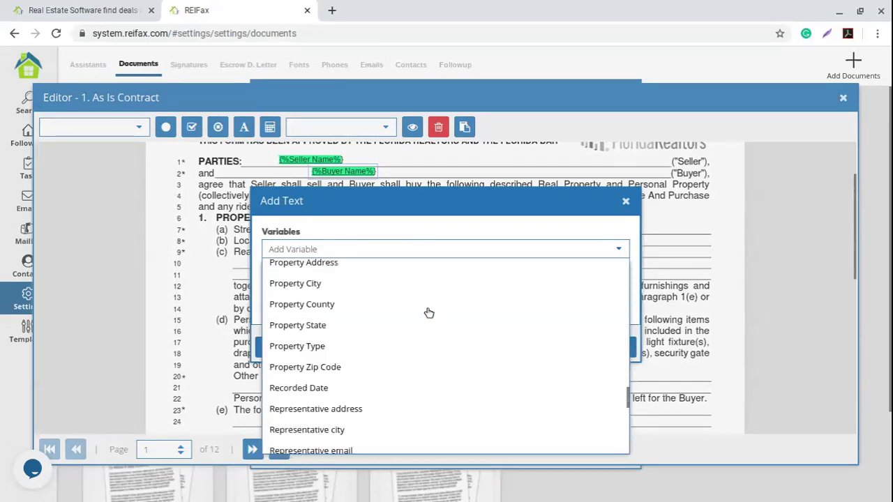
pyautogui.scroll(1, 429, 314)
pyautogui.scroll(2, 429, 314)
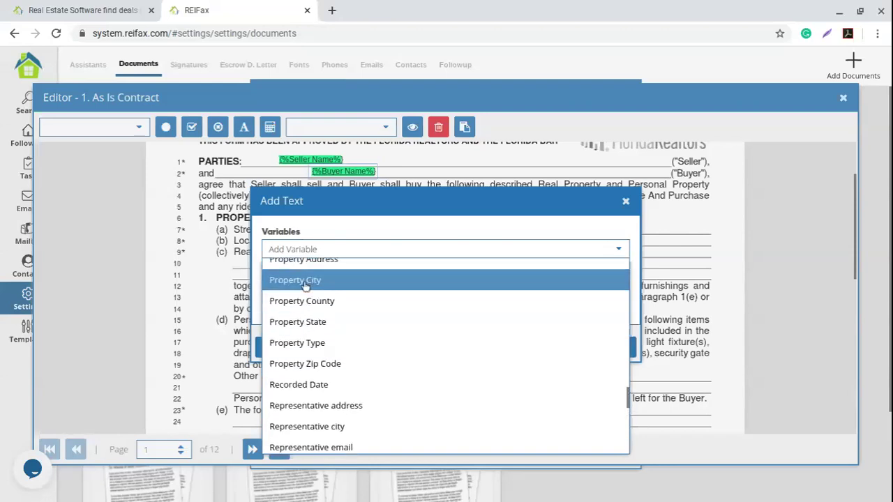
pyautogui.click(283, 284)
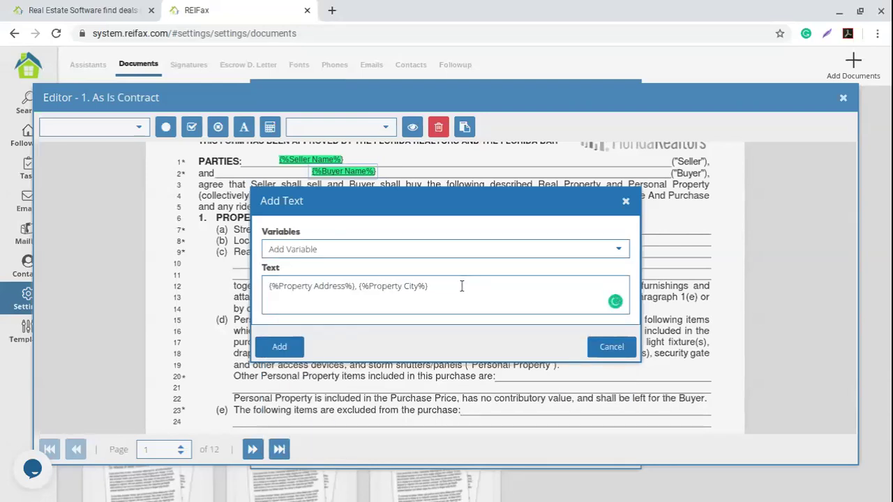
pyautogui.click(618, 250)
pyautogui.scroll(-5, 468, 327)
pyautogui.scroll(-15, 467, 327)
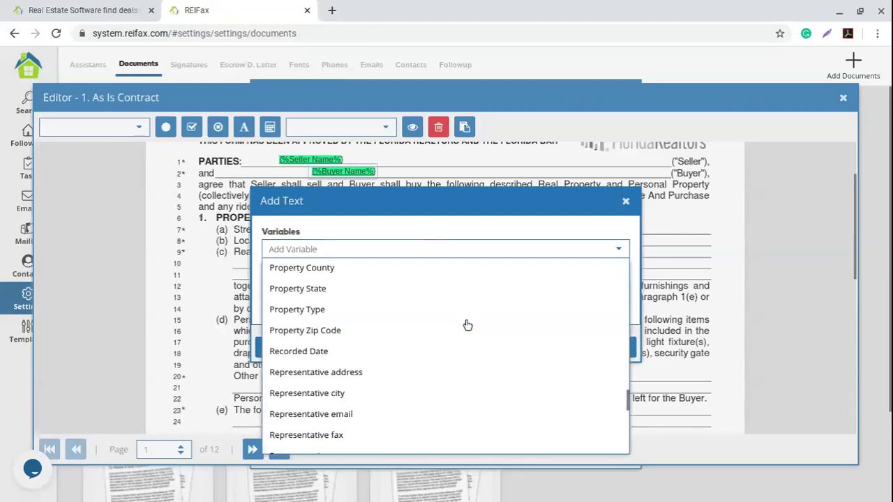
pyautogui.click(363, 290)
pyautogui.click(531, 287)
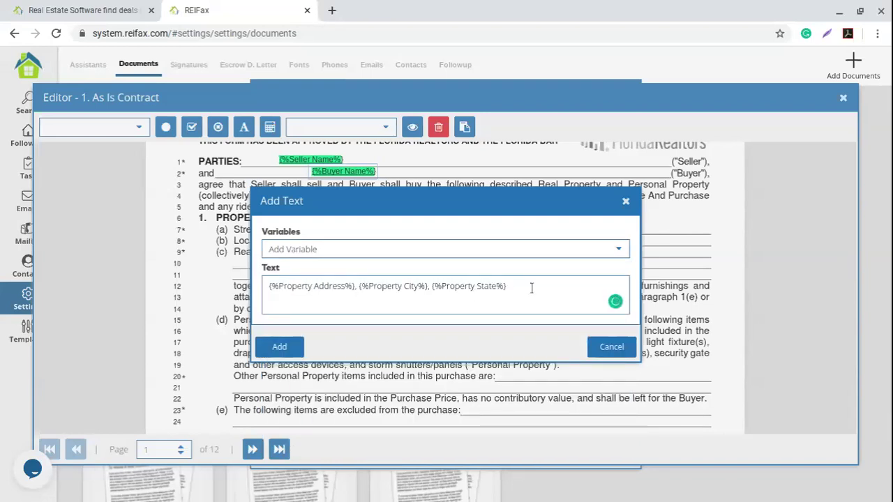
# Append Property Zip Code, add the field, and move it onto the street address line.
pyautogui.click(619, 253)
pyautogui.scroll(-3, 419, 303)
pyautogui.scroll(-10, 419, 303)
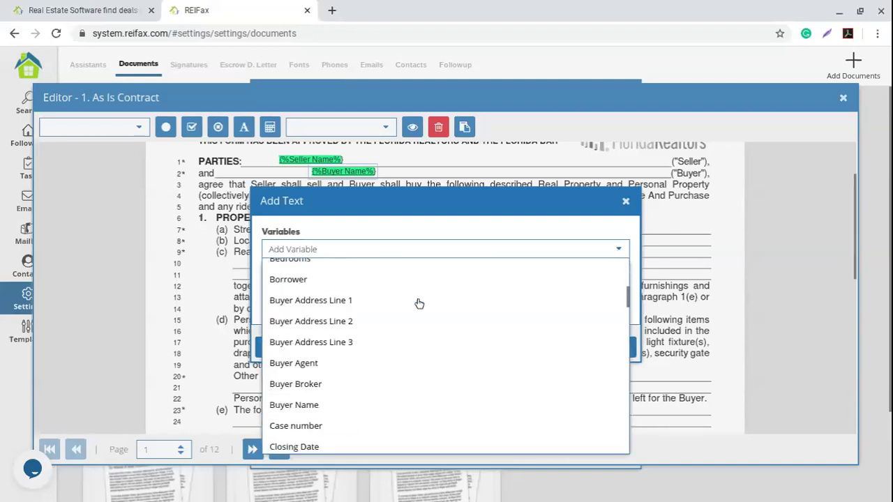
pyautogui.scroll(-10, 419, 304)
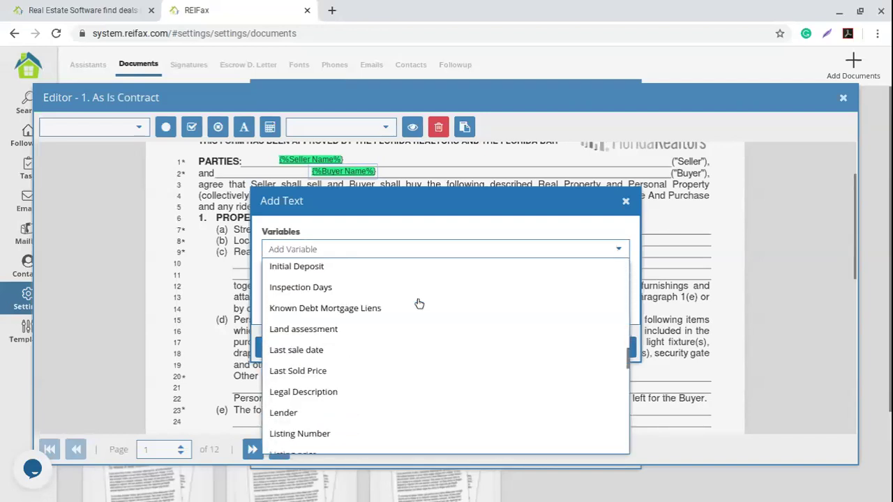
pyautogui.scroll(-2, 419, 304)
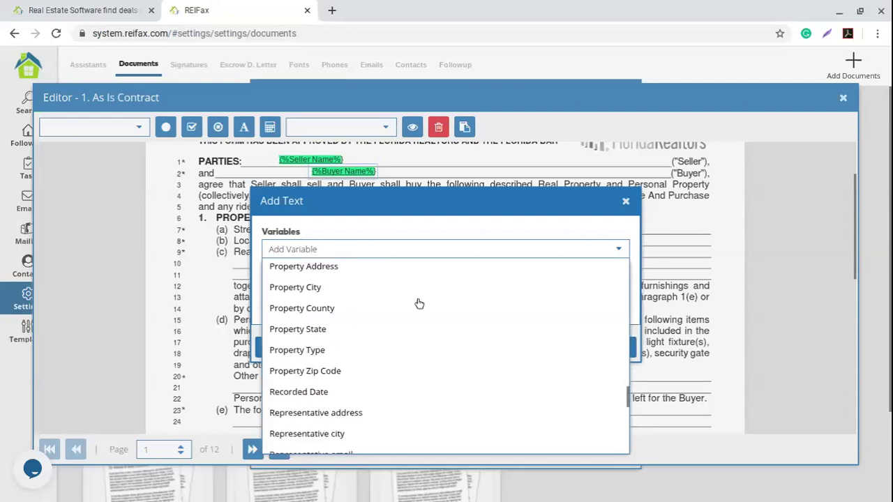
pyautogui.click(365, 370)
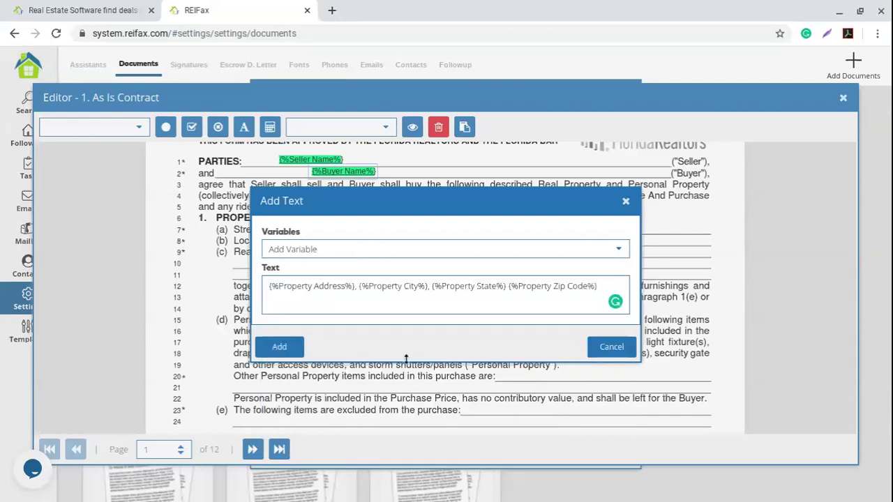
pyautogui.click(280, 348)
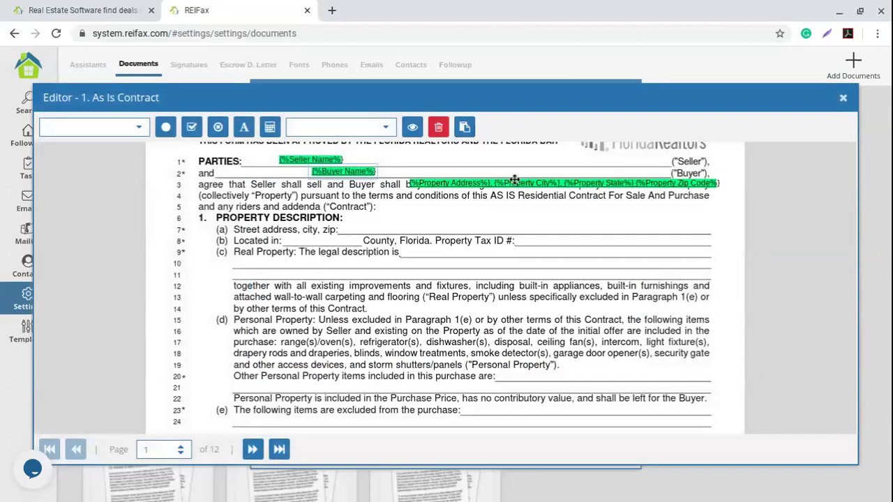
pyautogui.moveTo(511, 180); pyautogui.dragTo(453, 228)
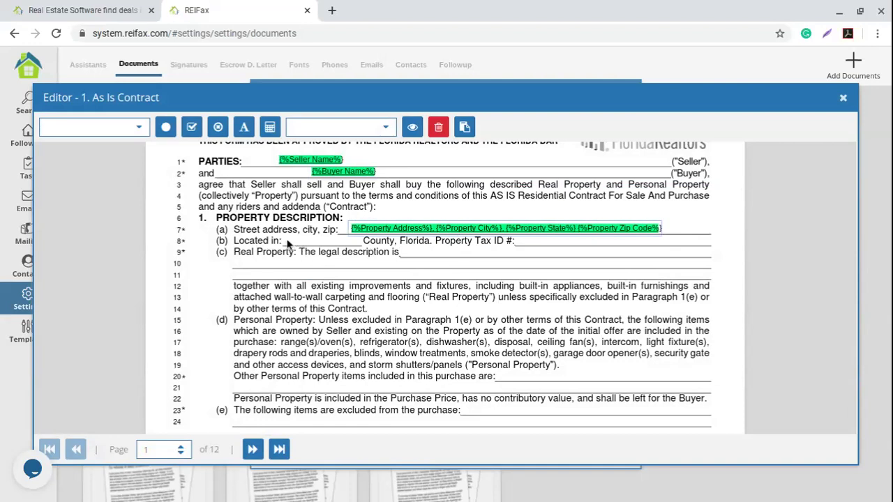
# Deselect the property address field now on line 7's 'Street address, city, zip' blank.
pyautogui.click(289, 245)
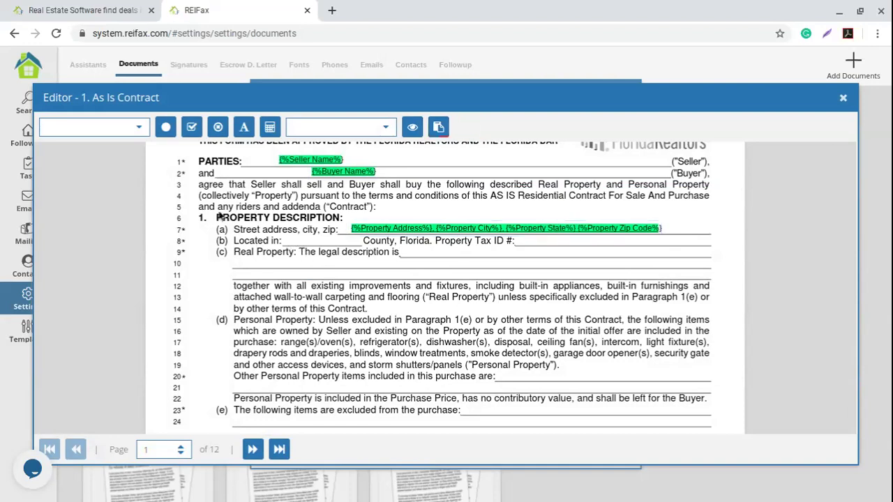
# Insert a Property County field and place it in the 'Located in:' blank on line 8.
pyautogui.click(132, 133)
pyautogui.scroll(-8, 112, 181)
pyautogui.scroll(-15, 108, 189)
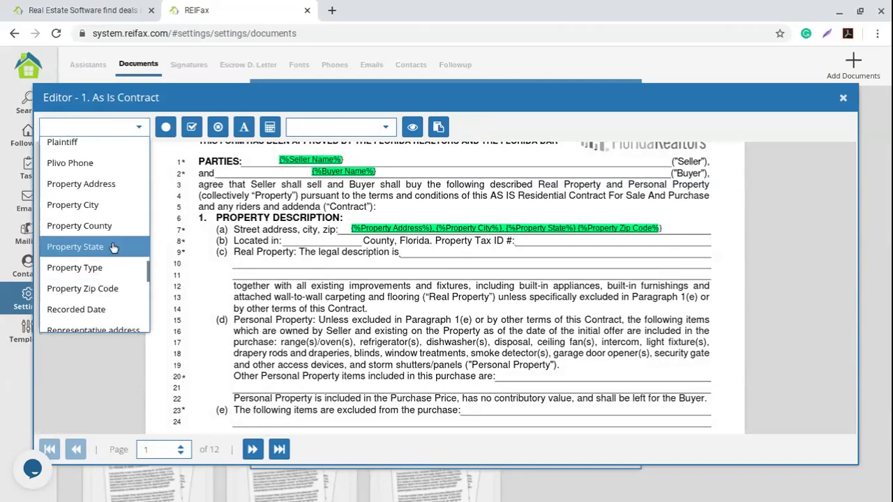
pyautogui.click(111, 226)
pyautogui.moveTo(325, 244); pyautogui.dragTo(320, 239)
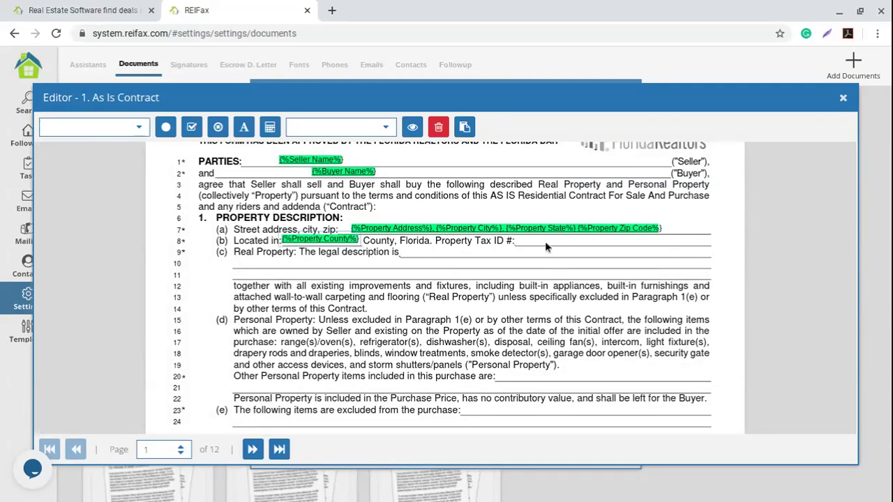
pyautogui.click(456, 245)
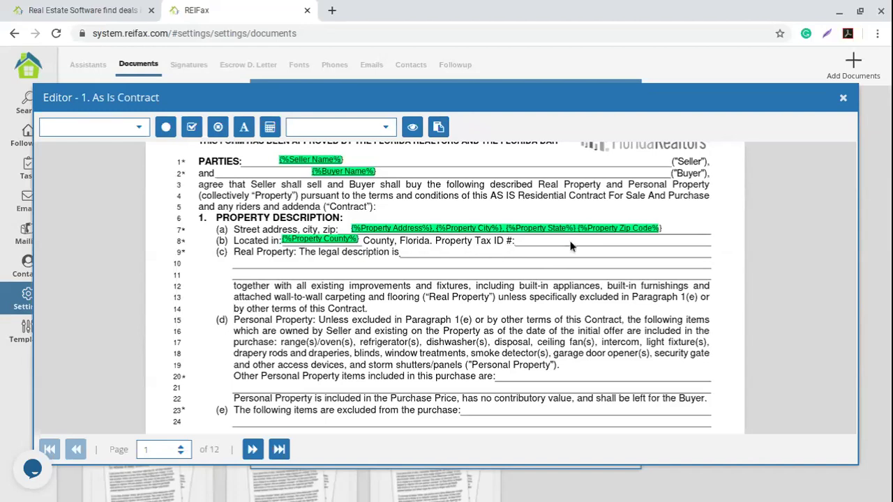
# Insert a Folio Number field and place it beside 'Property Tax ID #'.
pyautogui.click(139, 129)
pyautogui.scroll(-5, 109, 216)
pyautogui.scroll(-10, 109, 217)
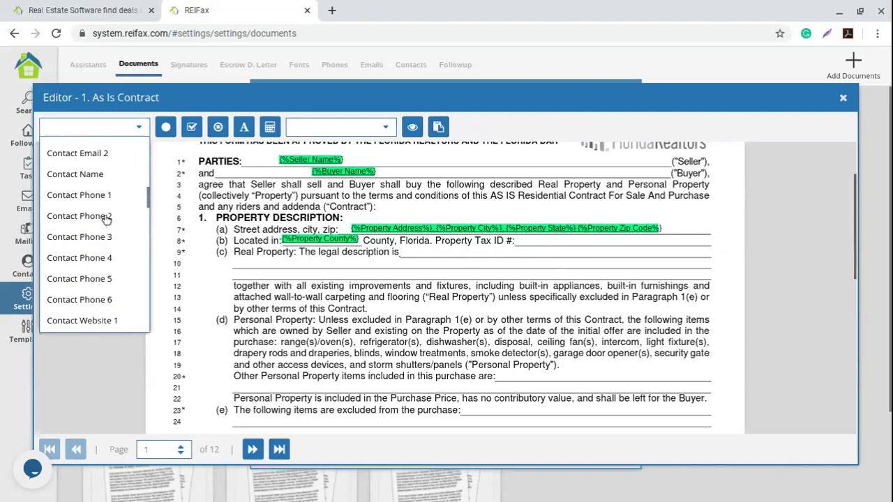
pyautogui.scroll(-5, 106, 220)
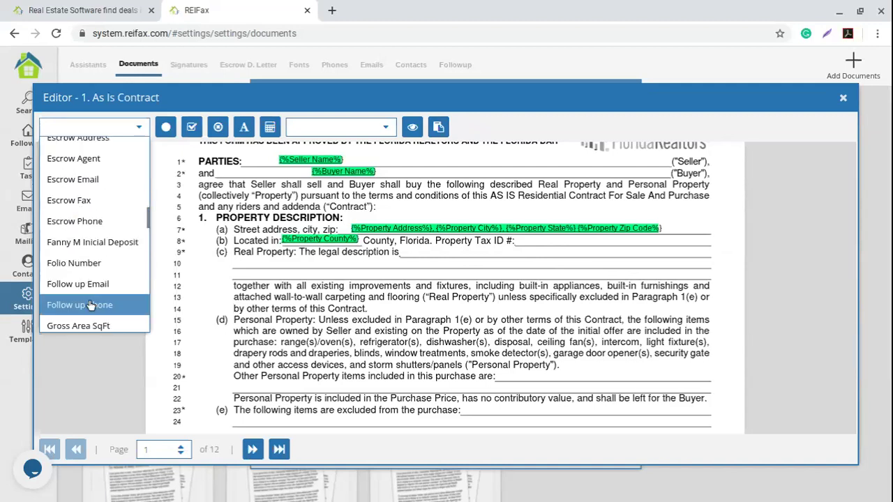
pyautogui.click(110, 269)
pyautogui.moveTo(602, 246); pyautogui.dragTo(550, 243)
pyautogui.click(336, 252)
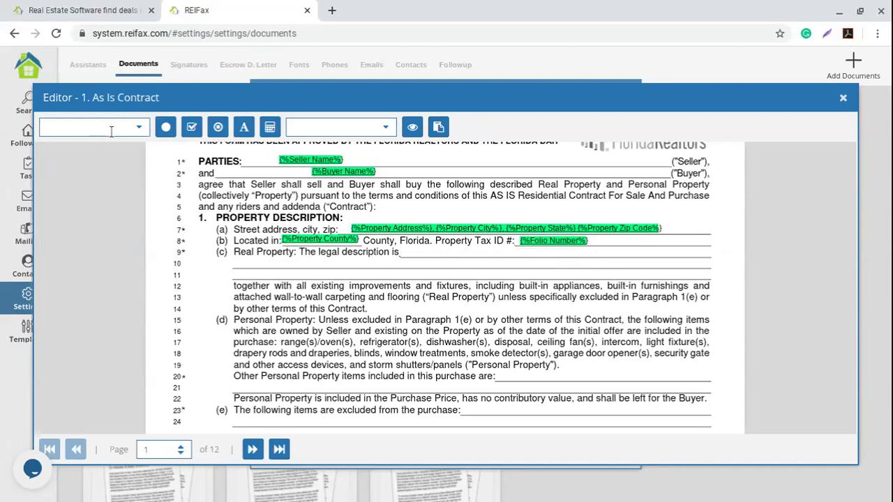
# Insert a Legal Description field and move it to the start of line 10.
pyautogui.click(138, 128)
pyautogui.scroll(-3, 106, 254)
pyautogui.scroll(-10, 106, 257)
pyautogui.scroll(-10, 106, 257)
pyautogui.scroll(-1, 106, 255)
pyautogui.scroll(5, 106, 254)
pyautogui.click(106, 252)
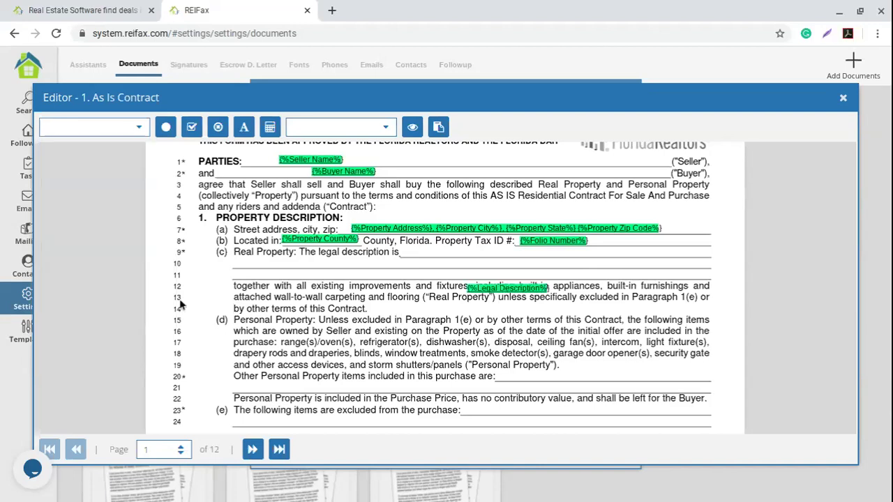
pyautogui.moveTo(502, 288); pyautogui.dragTo(448, 263)
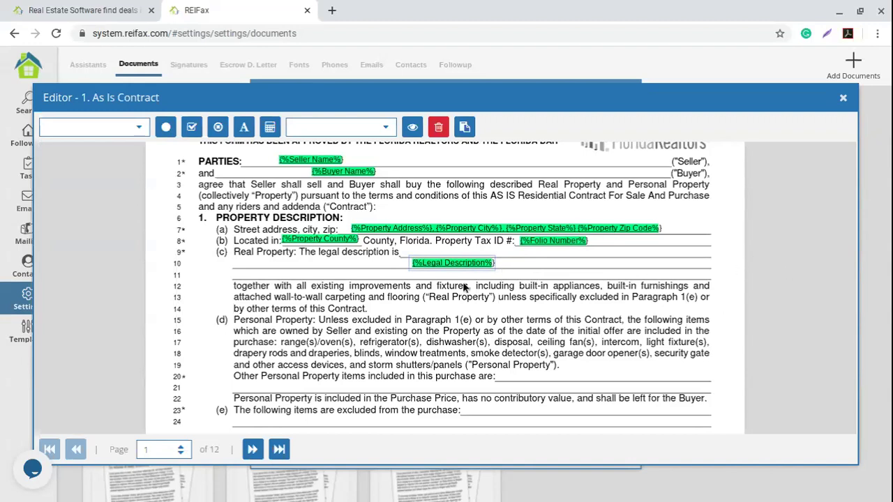
pyautogui.moveTo(437, 263); pyautogui.dragTo(257, 263)
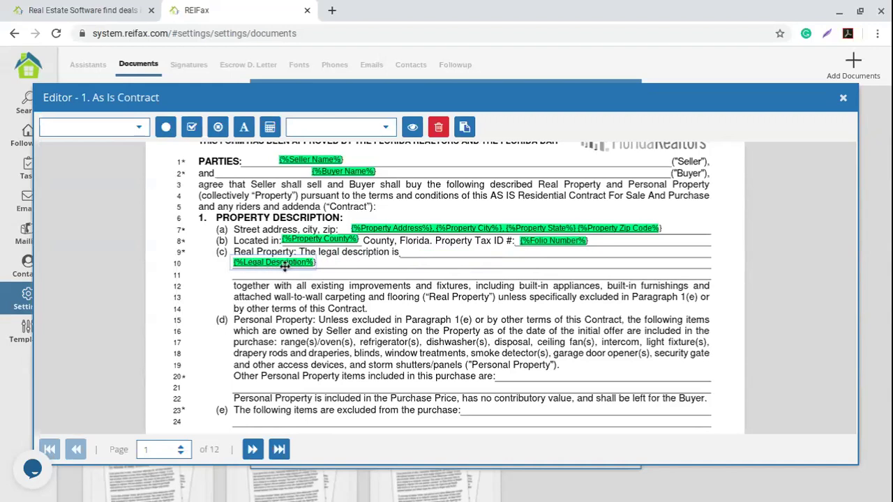
pyautogui.click(431, 257)
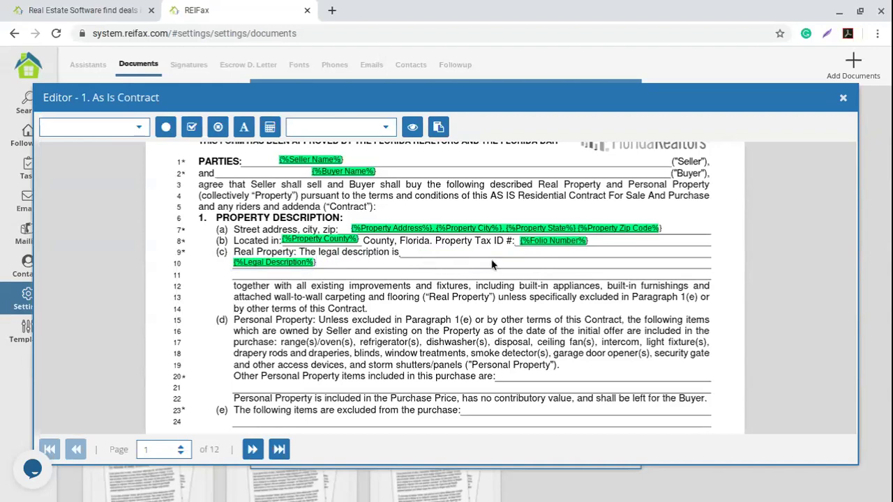
# Add a fixed text field 'As shown in Public Records' on the line 9 legal-description blank.
pyautogui.click(244, 130)
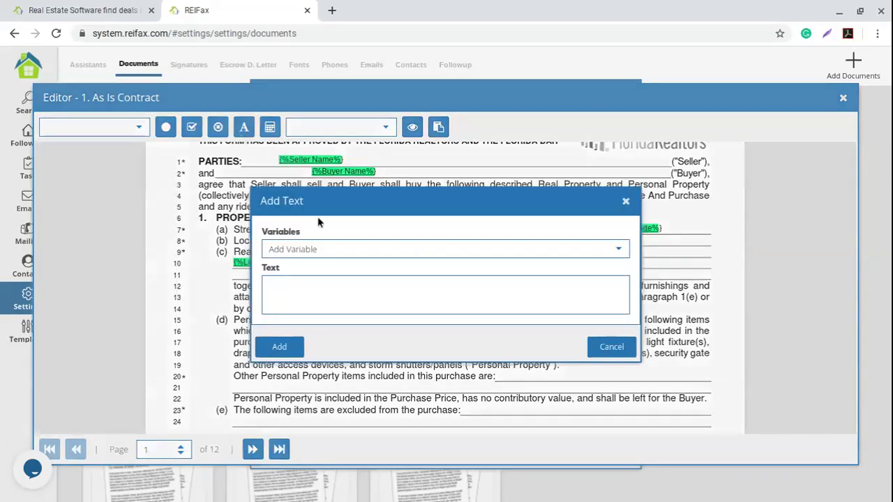
pyautogui.click(312, 293)
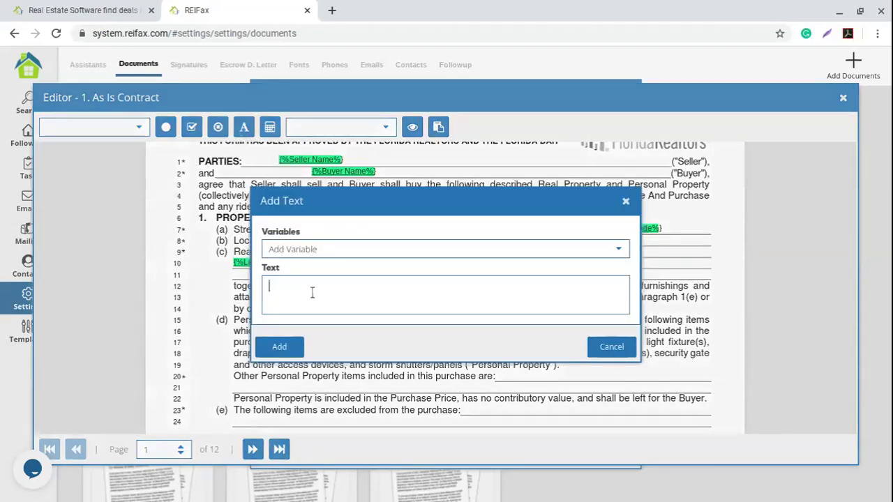
pyautogui.write('As')
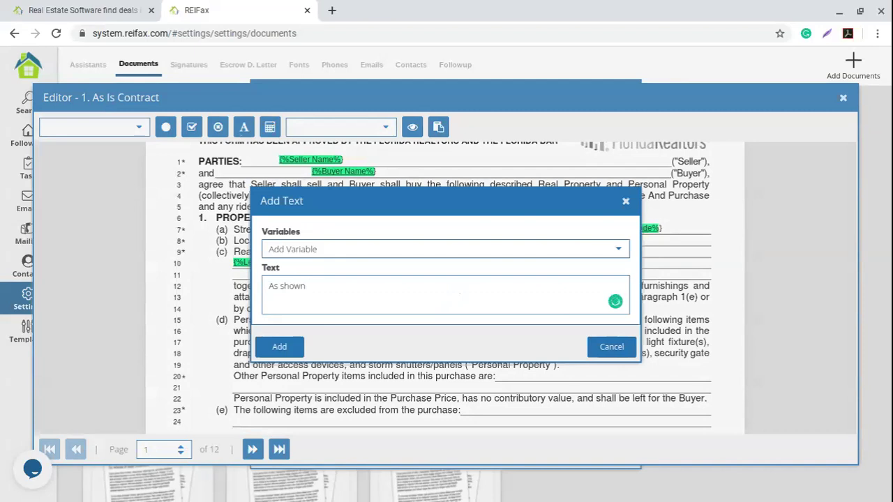
pyautogui.write('shown in Public Records')
pyautogui.click(279, 347)
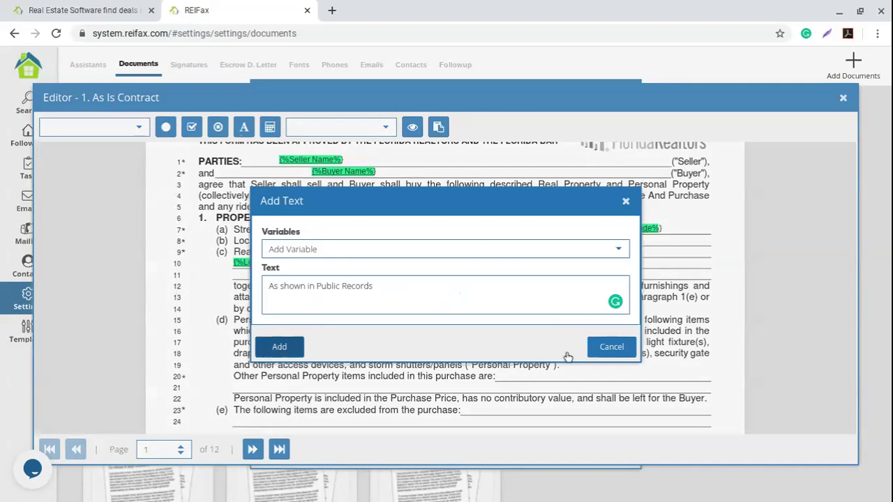
pyautogui.moveTo(463, 242); pyautogui.dragTo(462, 252)
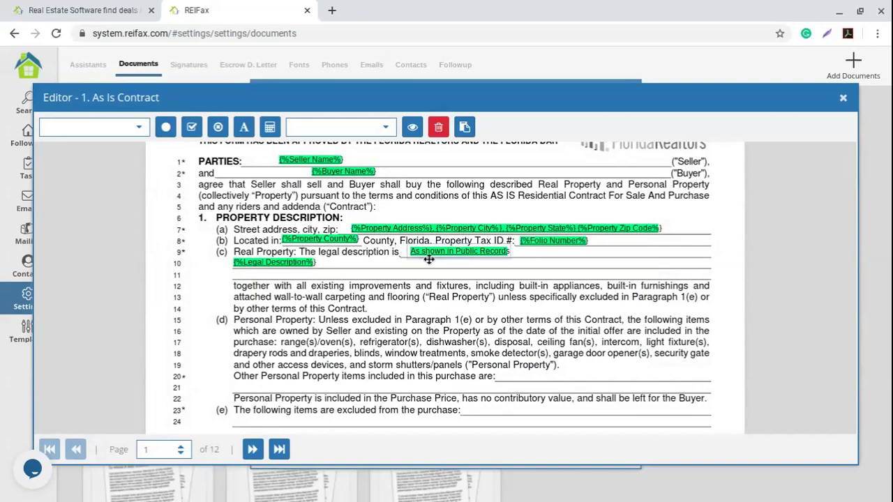
pyautogui.scroll(-3, 381, 332)
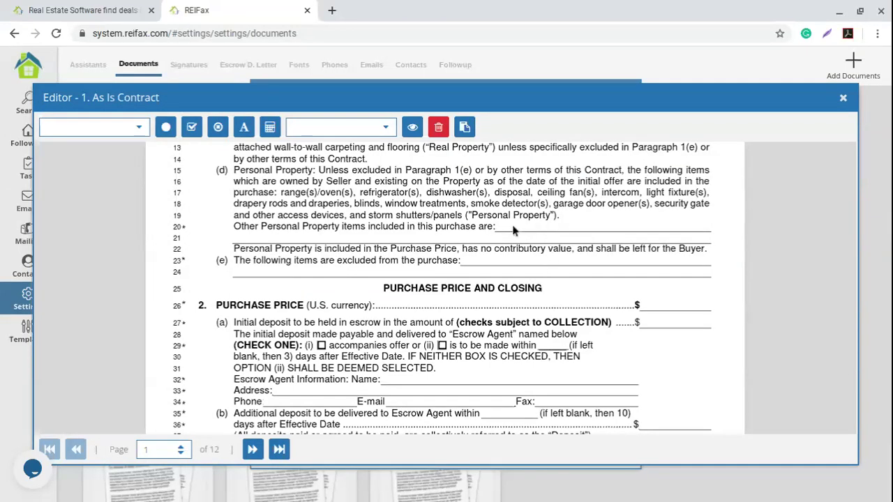
# Scroll the contract down to the Purchase Price and Closing section, lines 25–48.
pyautogui.scroll(3, 395, 206)
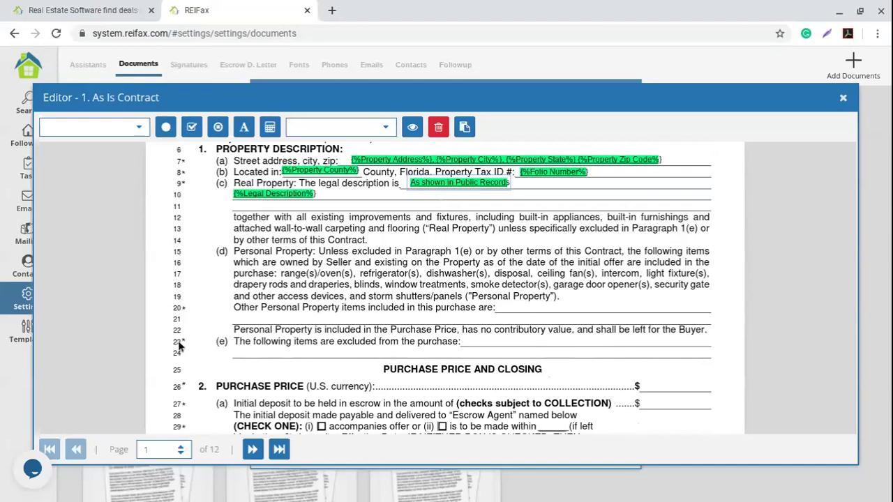
pyautogui.scroll(-3, 531, 321)
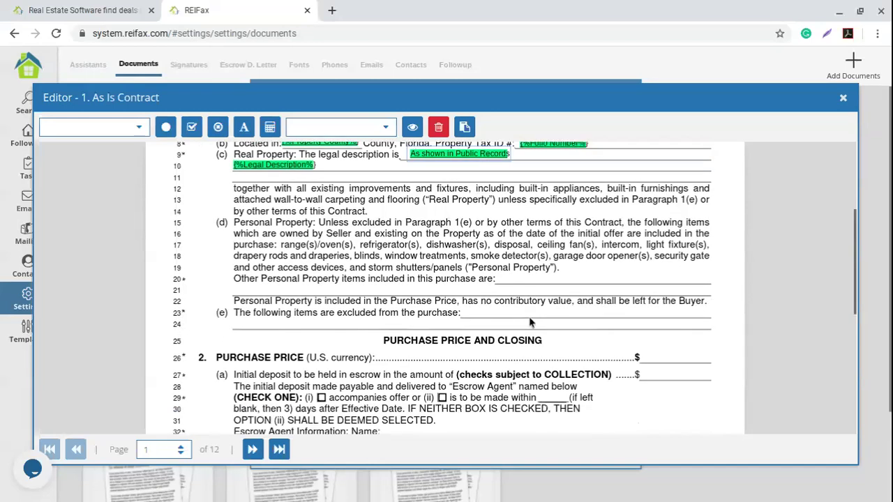
pyautogui.scroll(-3, 530, 321)
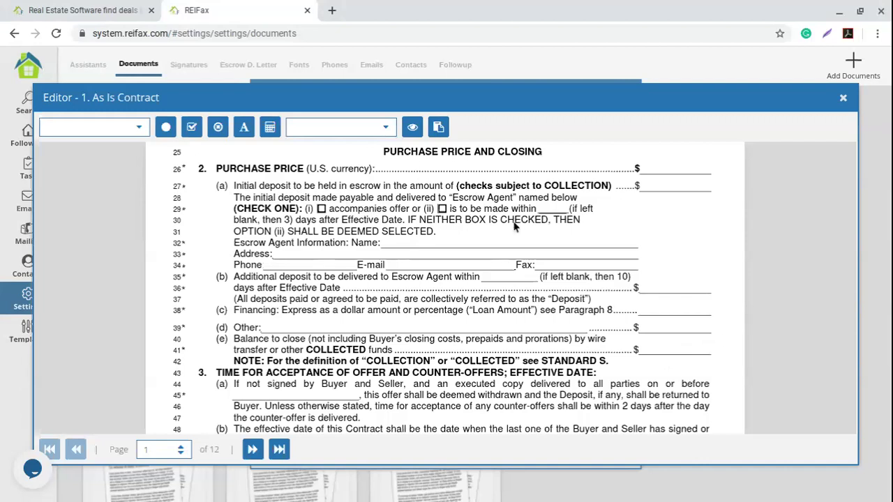
# Place an Offer Price field on the line 26 purchase price blank.
pyautogui.click(139, 128)
pyautogui.scroll(-2, 111, 216)
pyautogui.scroll(-12, 109, 218)
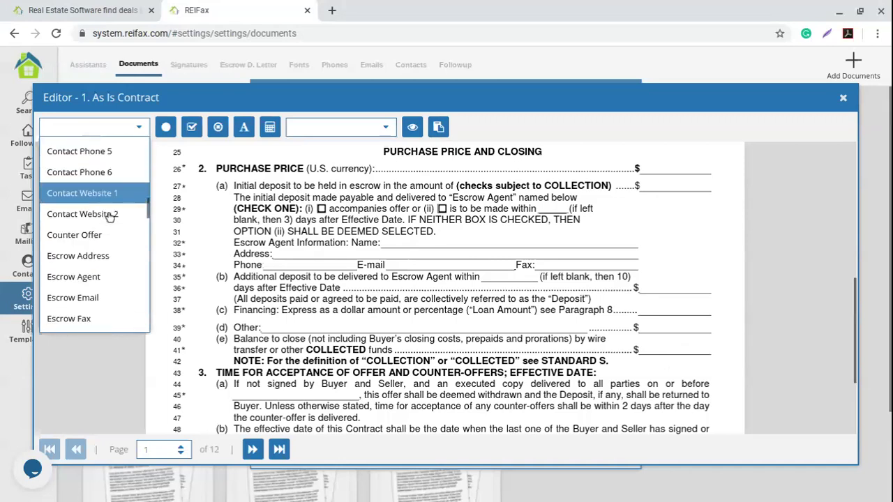
pyautogui.scroll(-10, 106, 221)
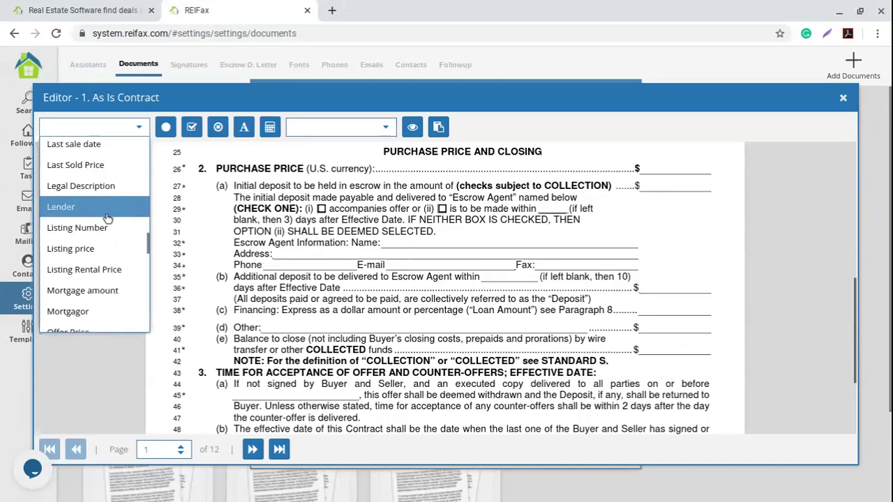
pyautogui.scroll(-2, 107, 216)
pyautogui.click(74, 173)
pyautogui.moveTo(686, 270); pyautogui.dragTo(665, 167)
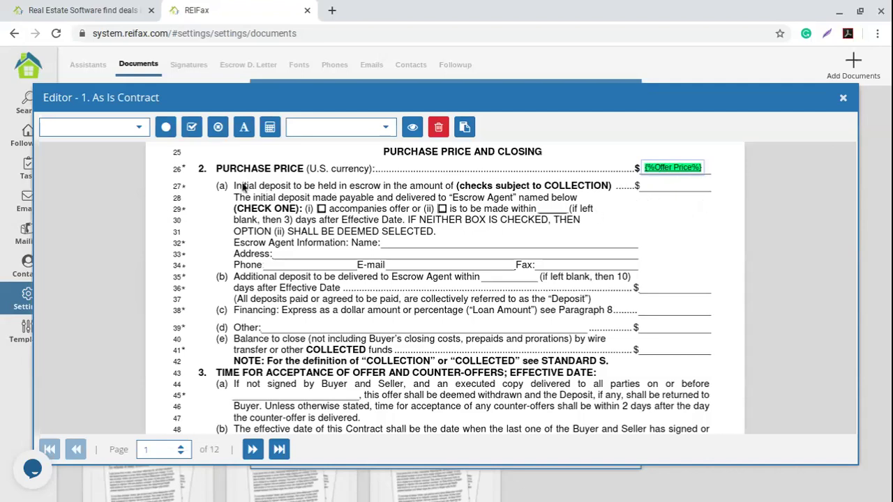
pyautogui.click(669, 194)
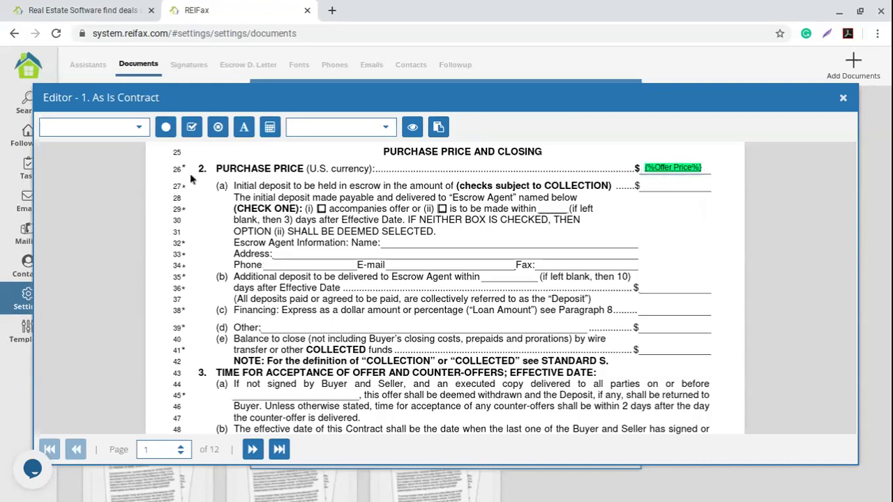
# Place an Initial Deposit field on the line 27 deposit blank.
pyautogui.click(140, 129)
pyautogui.scroll(-1, 108, 207)
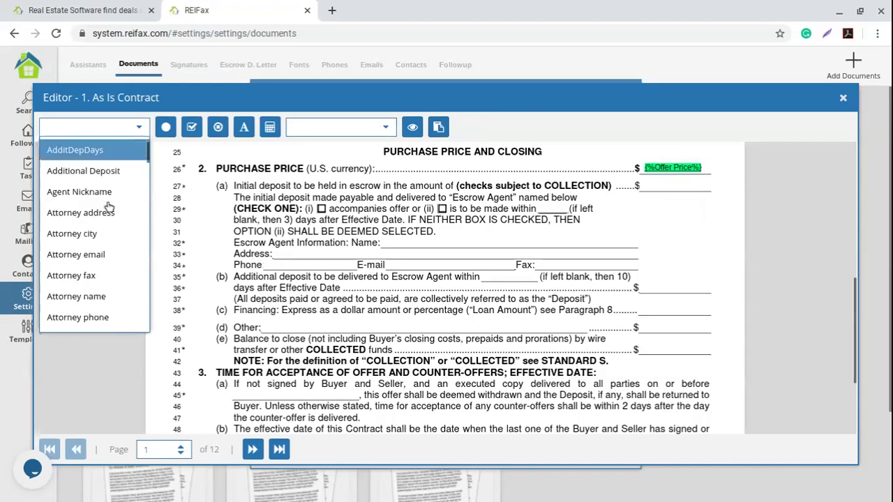
pyautogui.scroll(-9, 108, 207)
pyautogui.scroll(-8, 110, 206)
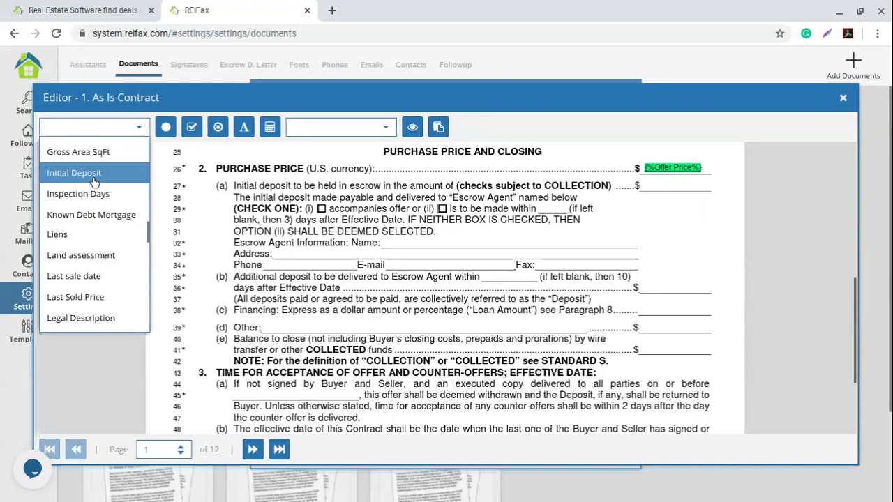
pyautogui.click(95, 182)
pyautogui.click(659, 184)
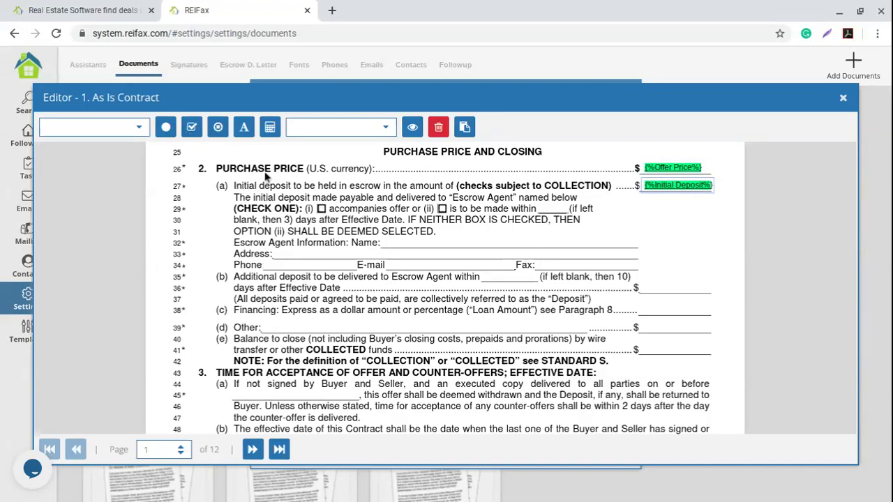
pyautogui.click(444, 212)
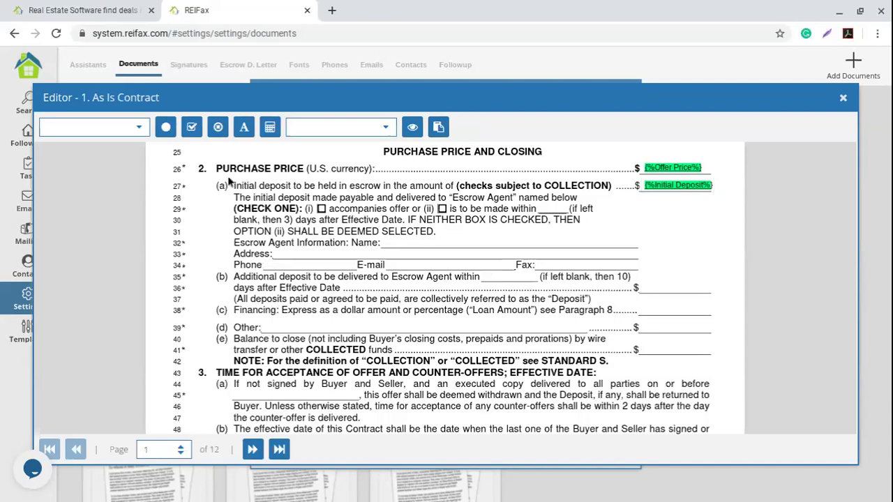
pyautogui.click(193, 130)
pyautogui.moveTo(447, 215); pyautogui.dragTo(324, 208)
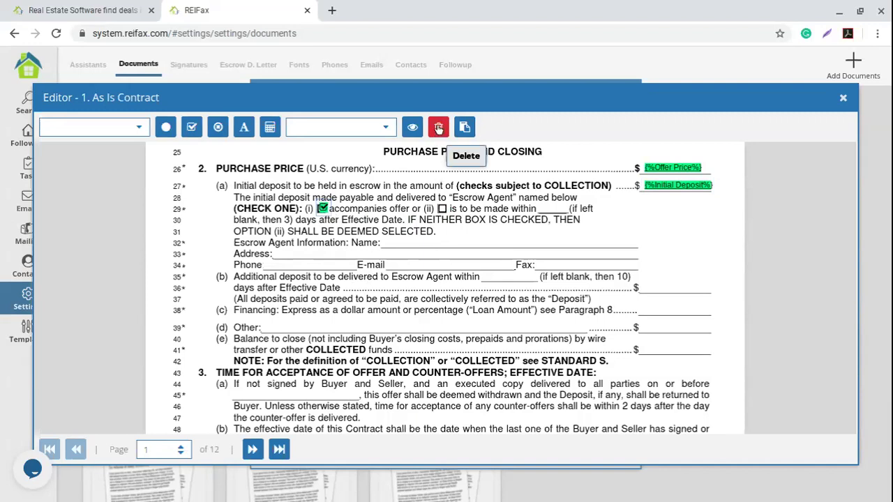
pyautogui.click(438, 130)
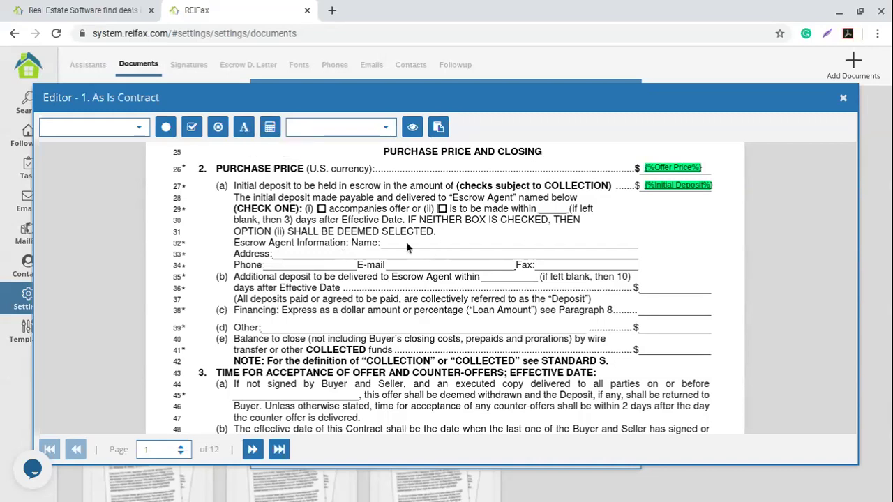
pyautogui.click(431, 367)
pyautogui.click(311, 289)
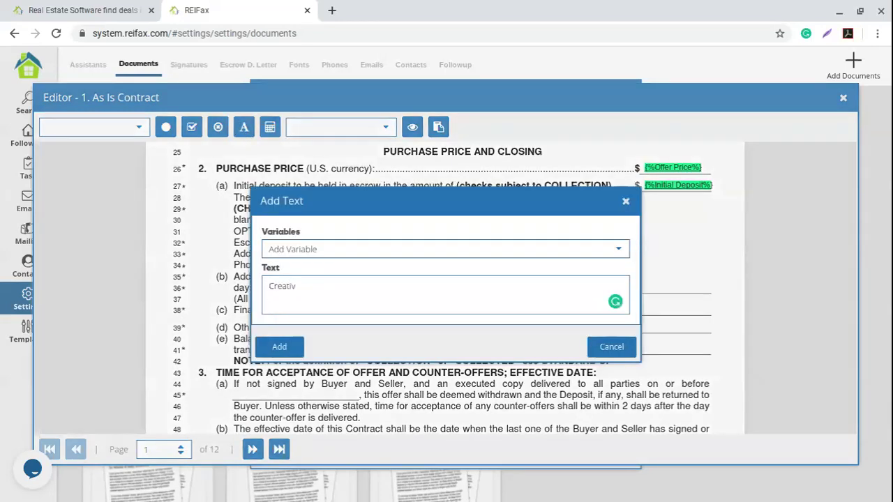
pyautogui.write('Creative Title Company')
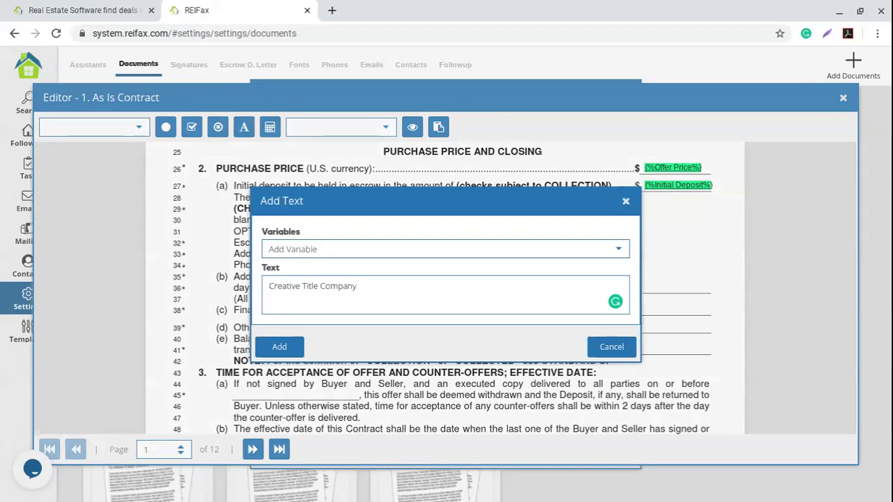
pyautogui.moveTo(362, 286); pyautogui.dragTo(239, 290)
pyautogui.click(287, 353)
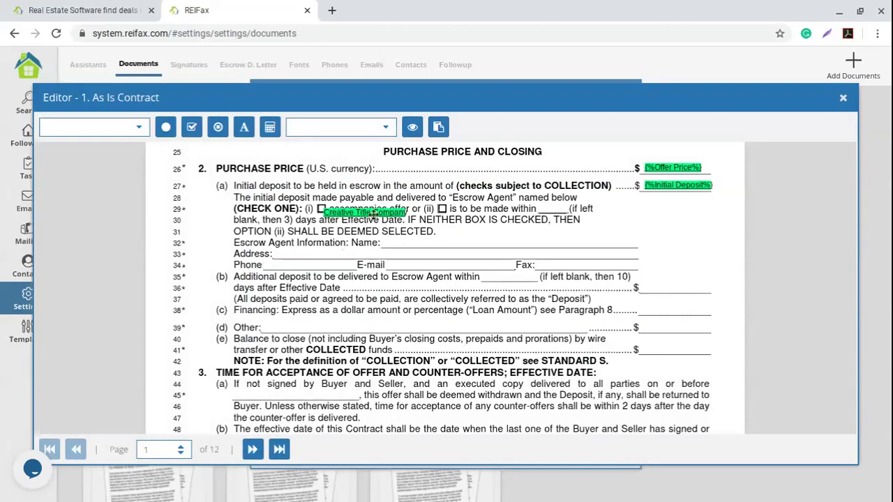
pyautogui.click(358, 245)
pyautogui.moveTo(410, 246); pyautogui.dragTo(455, 242)
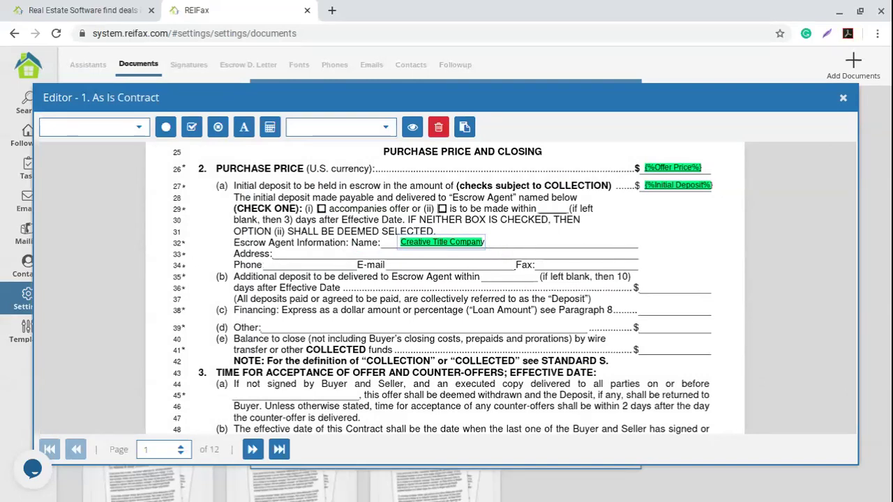
pyautogui.click(439, 127)
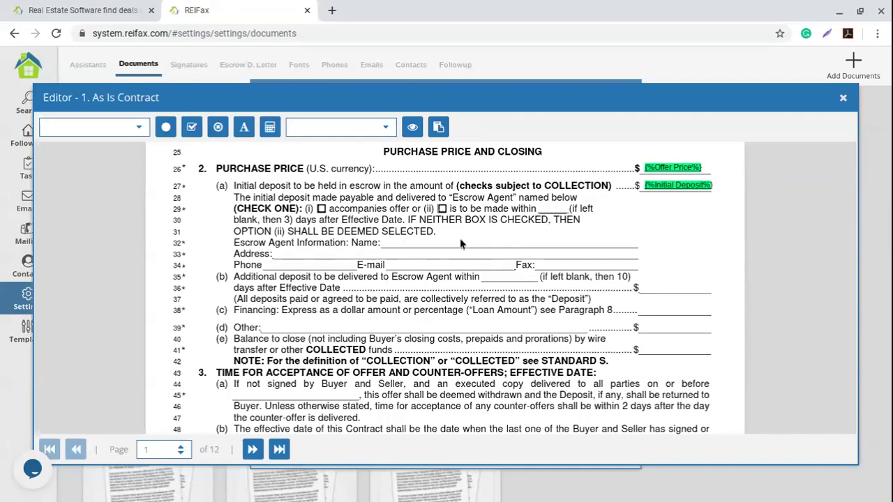
# Place an Escrow Agent field on the escrow agent's Name line.
pyautogui.click(124, 127)
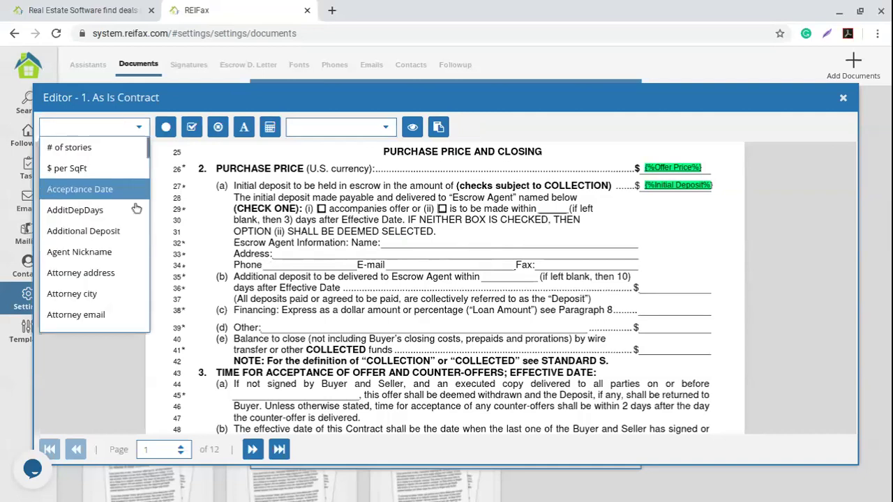
pyautogui.scroll(-5, 112, 200)
pyautogui.scroll(-10, 112, 201)
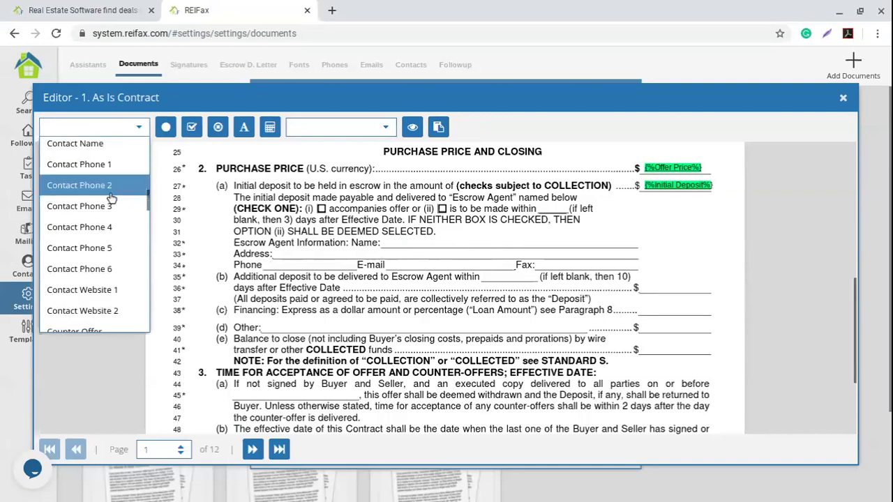
pyautogui.scroll(-1, 112, 199)
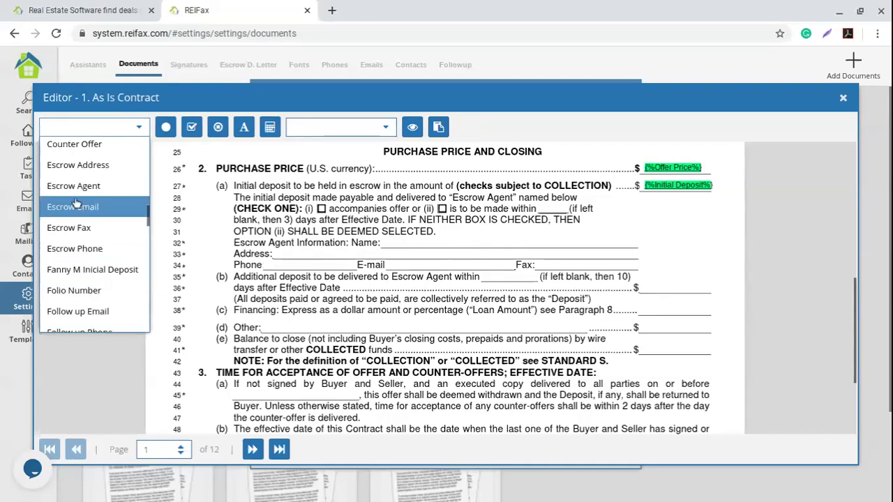
pyautogui.click(102, 187)
pyautogui.moveTo(502, 250); pyautogui.dragTo(437, 242)
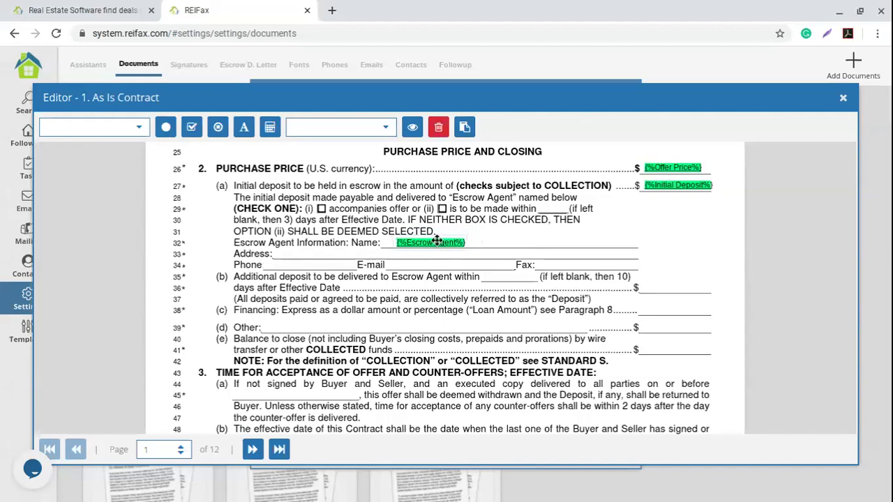
pyautogui.click(299, 264)
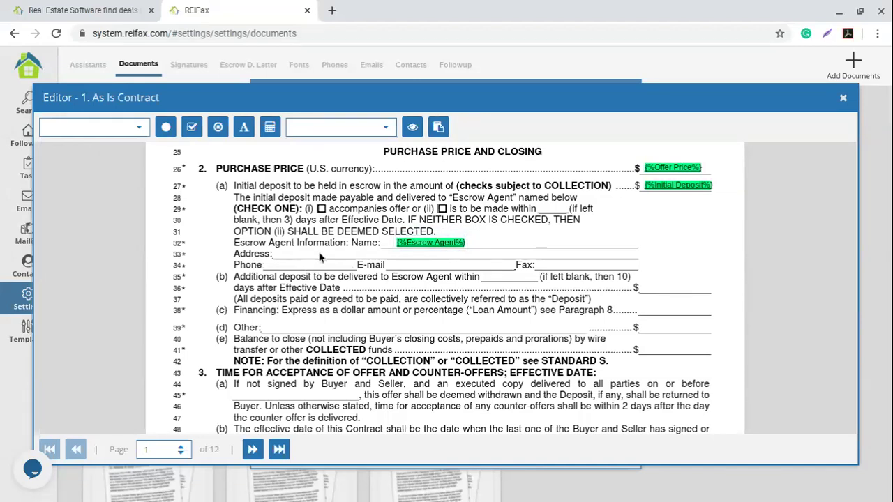
# Place an Escrow Address field on the Address line.
pyautogui.click(137, 128)
pyautogui.scroll(-10, 118, 261)
pyautogui.scroll(4, 111, 269)
pyautogui.scroll(4, 109, 272)
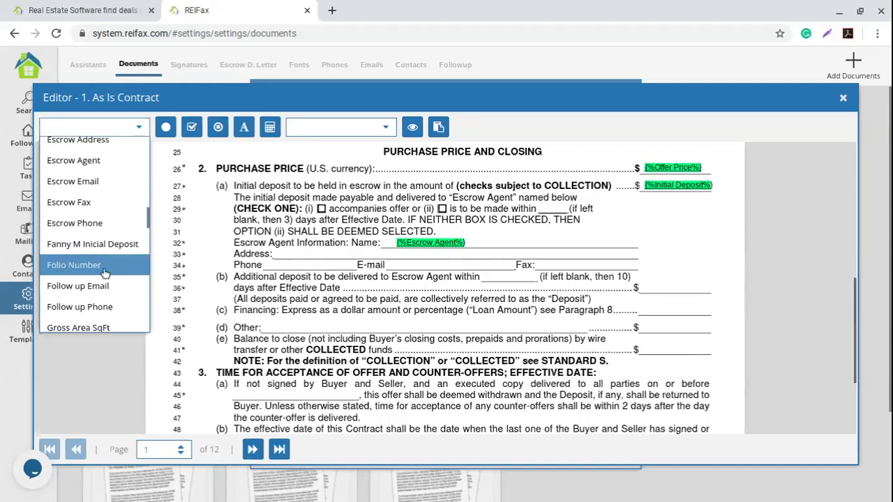
pyautogui.click(97, 165)
pyautogui.moveTo(328, 267); pyautogui.dragTo(315, 252)
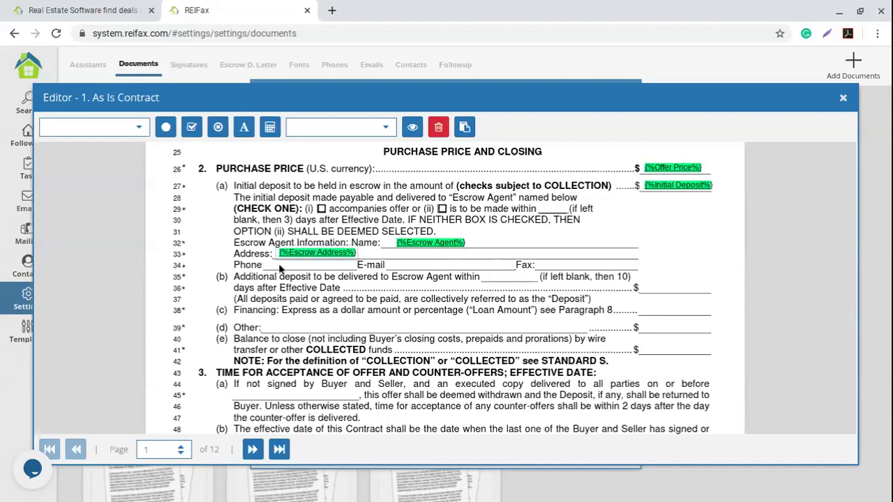
pyautogui.click(293, 276)
# Place an Escrow Phone field on the Phone line.
pyautogui.click(133, 132)
pyautogui.scroll(-10, 98, 228)
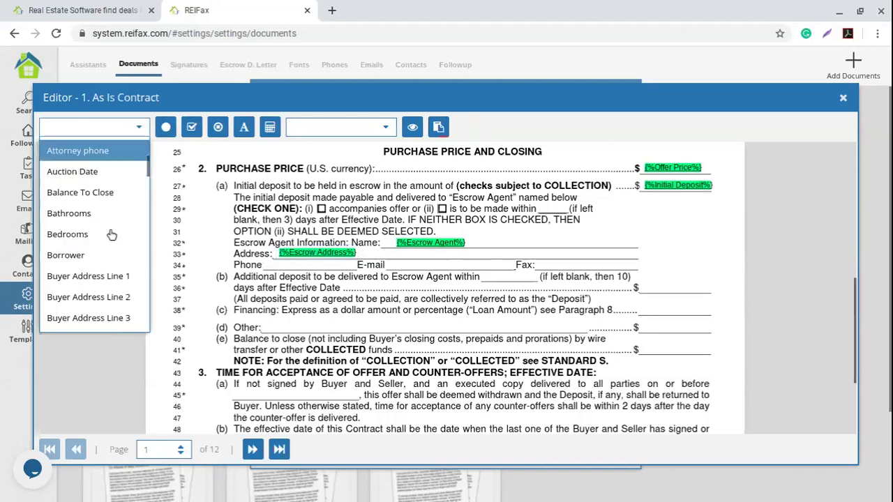
pyautogui.scroll(-5, 97, 227)
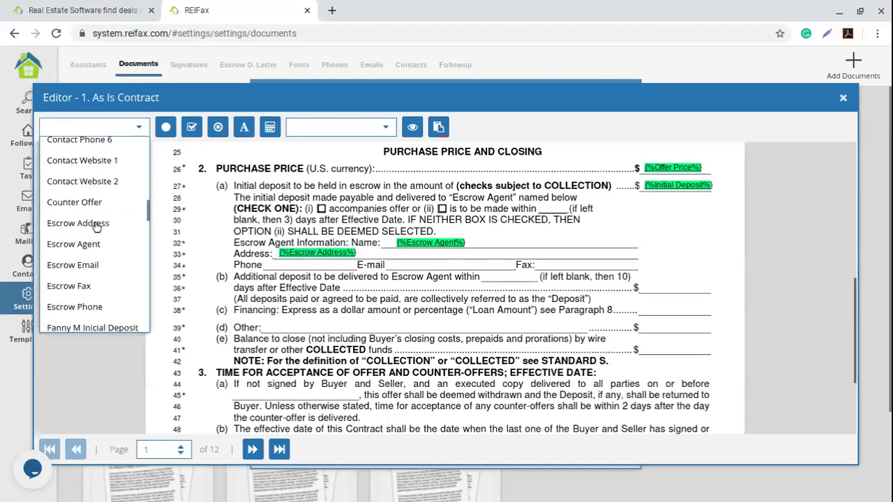
pyautogui.scroll(-3, 98, 219)
pyautogui.scroll(8, 99, 221)
pyautogui.scroll(-3, 99, 220)
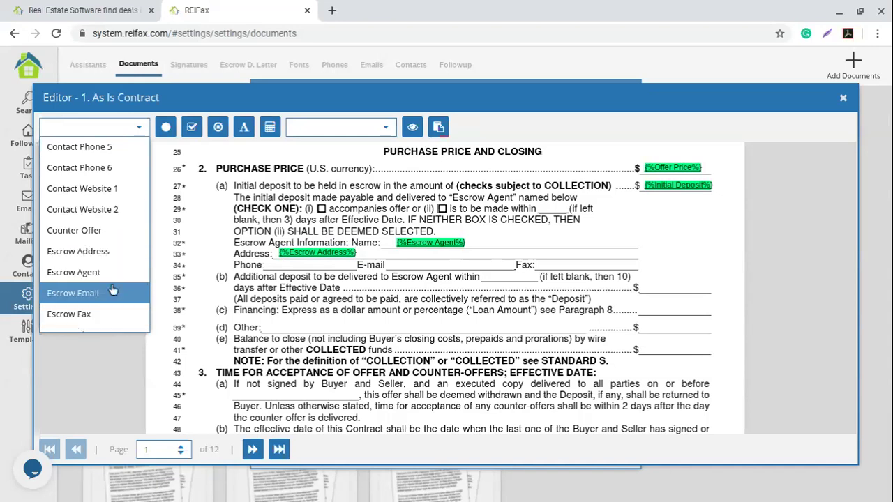
pyautogui.scroll(-2, 94, 291)
pyautogui.click(91, 279)
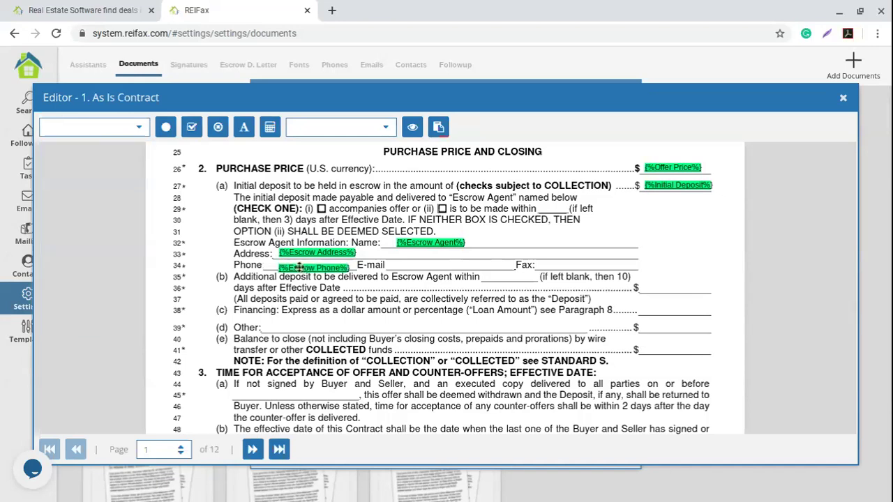
pyautogui.click(300, 265)
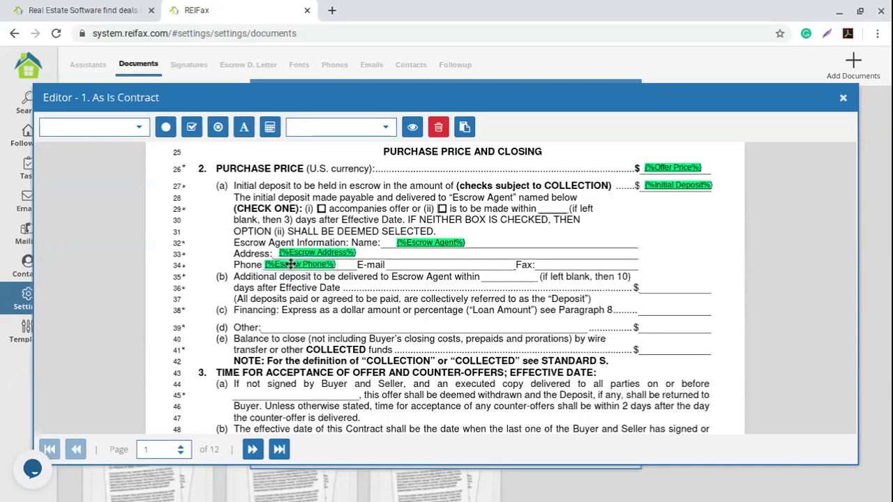
pyautogui.click(412, 267)
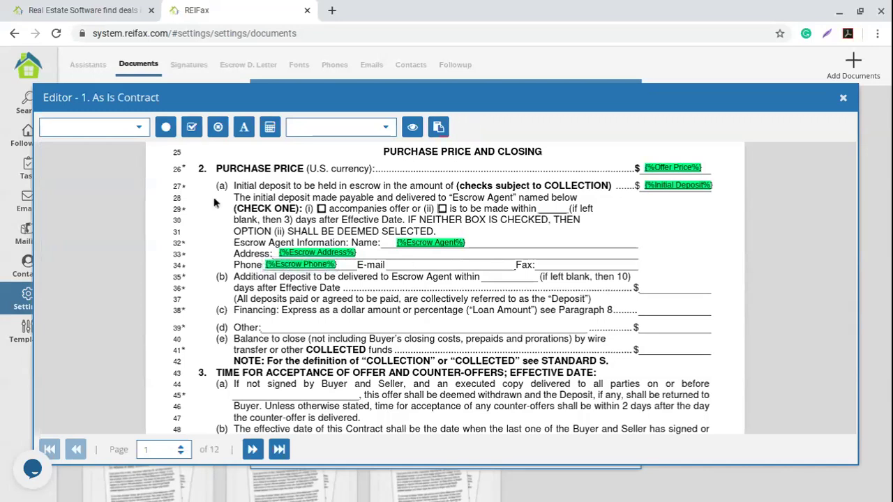
# Place an Escrow Email field on the E-mail line.
pyautogui.click(139, 127)
pyautogui.scroll(-4, 116, 254)
pyautogui.scroll(-8, 116, 253)
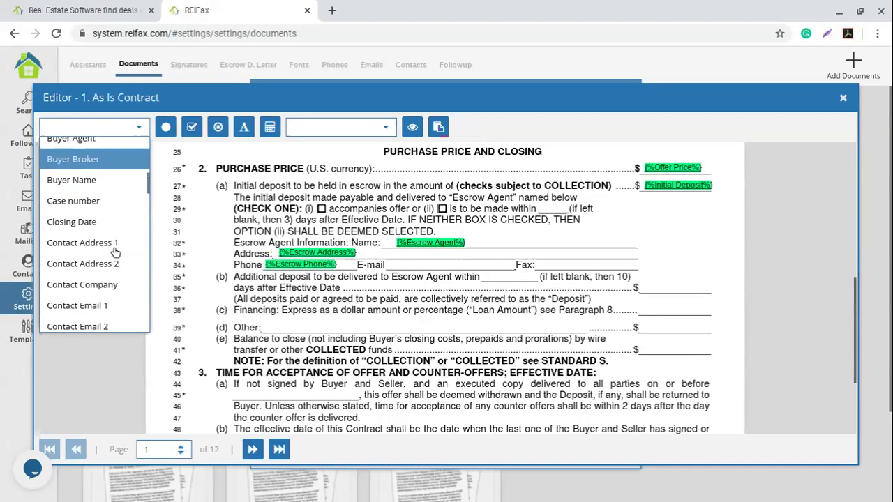
pyautogui.scroll(-1, 114, 253)
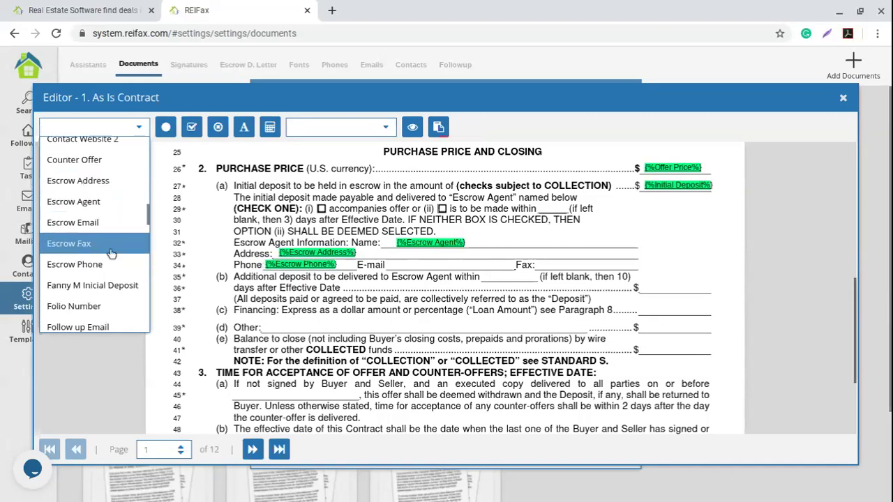
pyautogui.click(61, 221)
pyautogui.click(410, 263)
pyautogui.moveTo(410, 262); pyautogui.dragTo(406, 265)
pyautogui.click(565, 272)
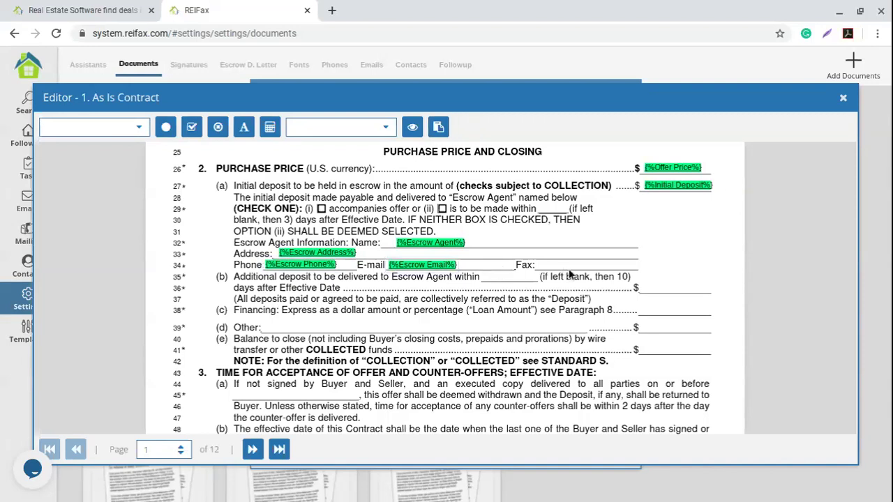
# Place an Escrow Fax field on the Fax line.
pyautogui.click(139, 127)
pyautogui.scroll(-2, 125, 210)
pyautogui.scroll(-7, 118, 210)
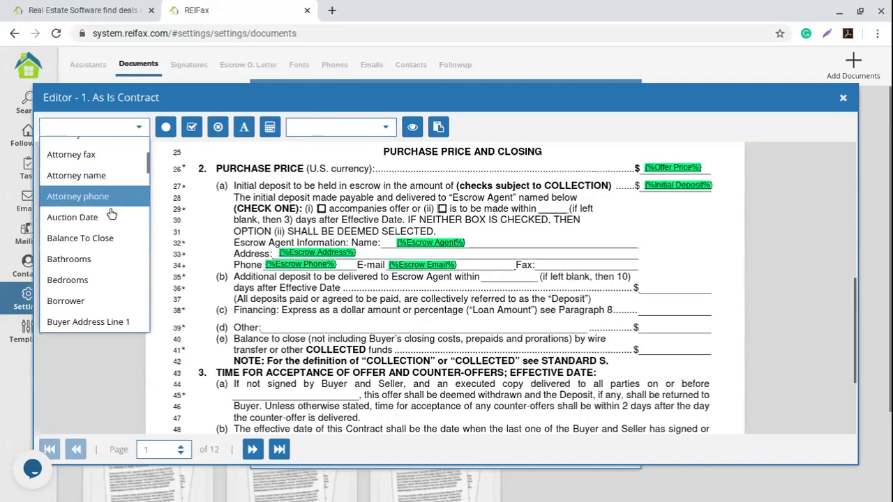
pyautogui.scroll(-5, 101, 208)
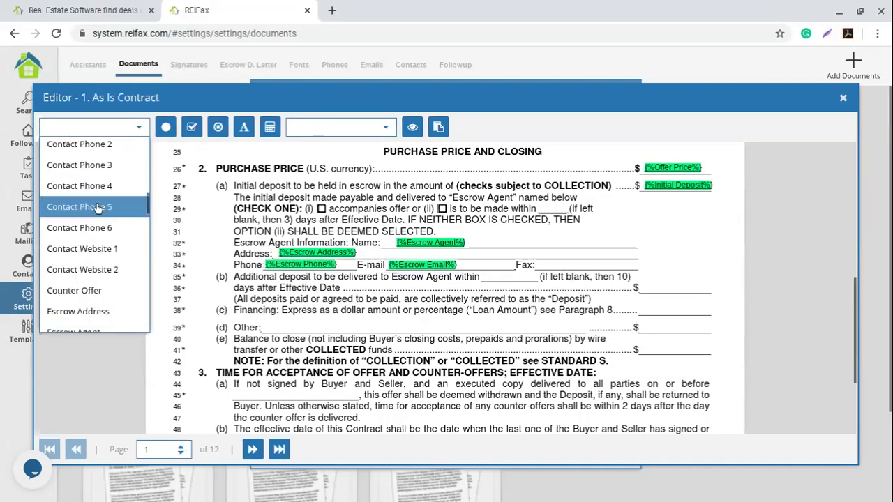
pyautogui.click(89, 259)
pyautogui.moveTo(582, 268); pyautogui.dragTo(555, 262)
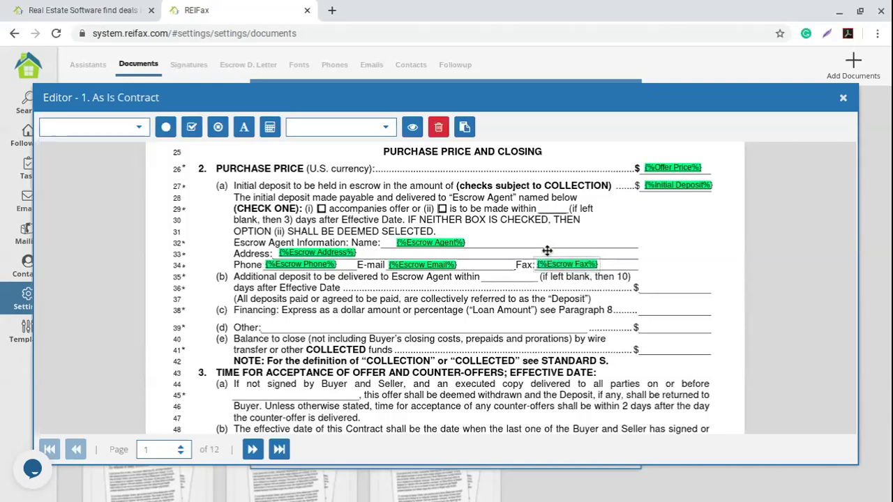
pyautogui.click(522, 340)
pyautogui.scroll(-1, 424, 353)
pyautogui.scroll(-2, 424, 353)
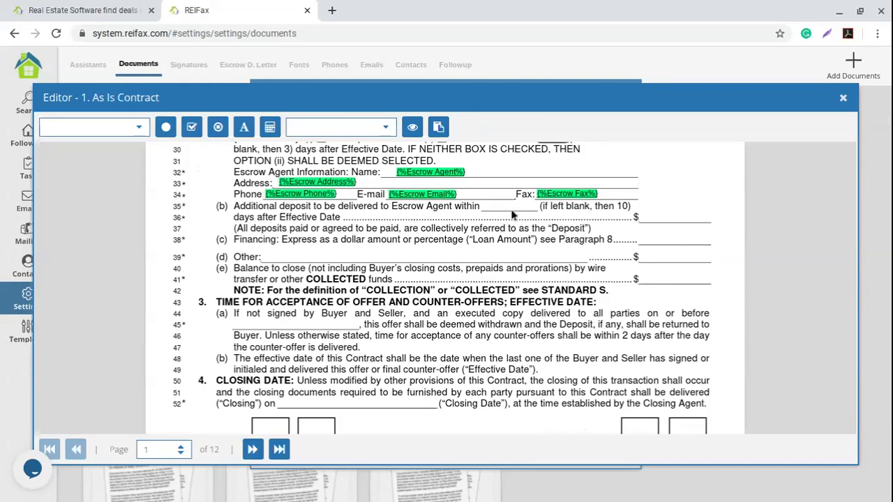
# Place AdditDepDays and Additional Deposit fields on the line 35 and line 36 blanks.
pyautogui.click(138, 127)
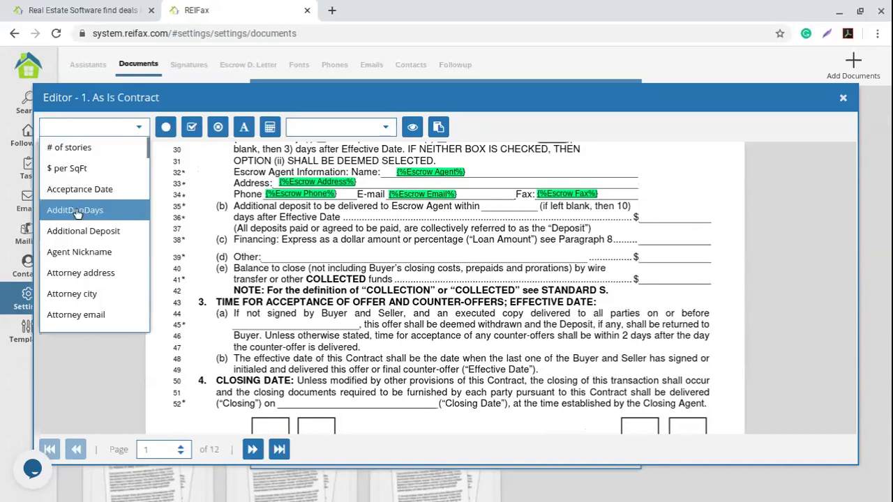
pyautogui.moveTo(71, 214); pyautogui.dragTo(508, 205)
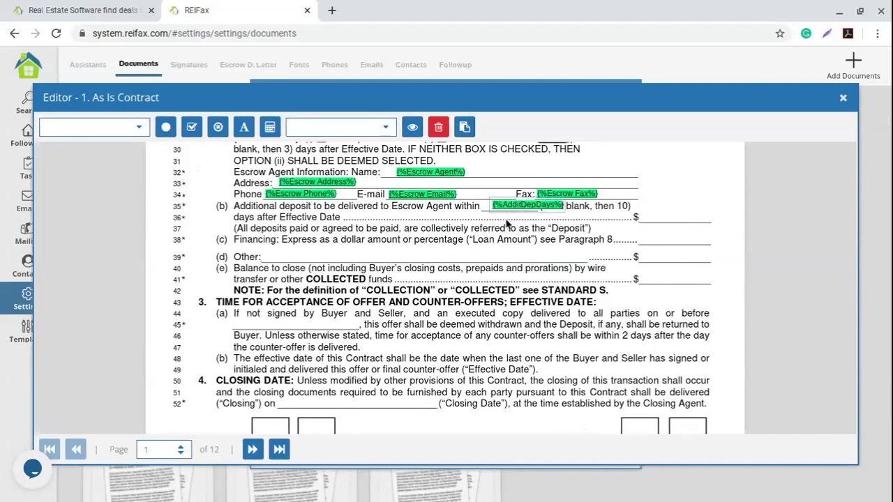
pyautogui.moveTo(503, 206)
pyautogui.mouseDown()
pyautogui.moveTo(506, 222)
pyautogui.moveTo(512, 206)
pyautogui.mouseUp()
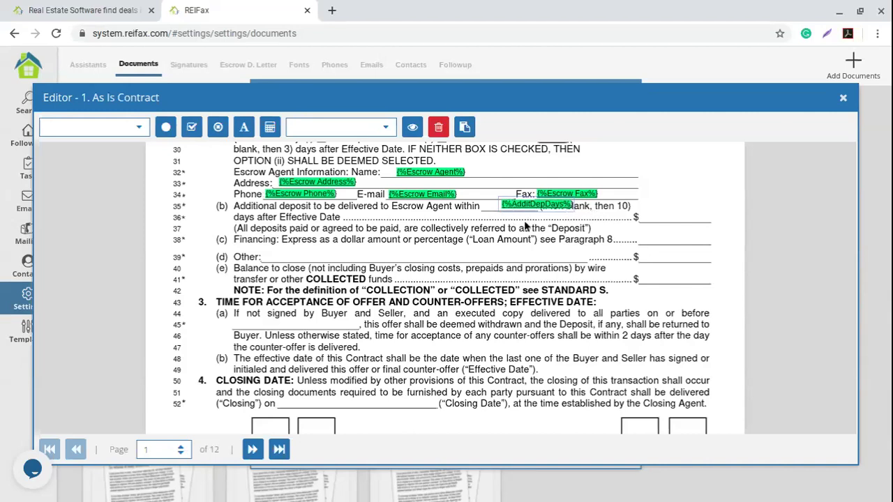
pyautogui.click(674, 225)
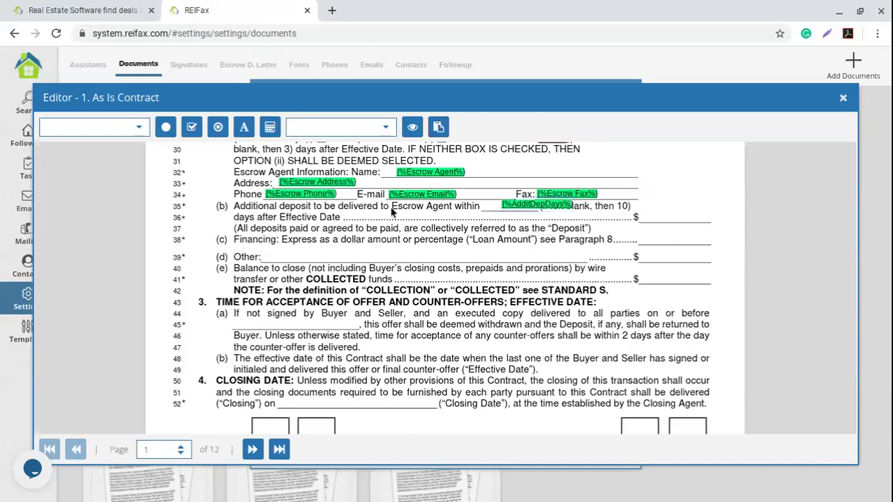
pyautogui.click(139, 127)
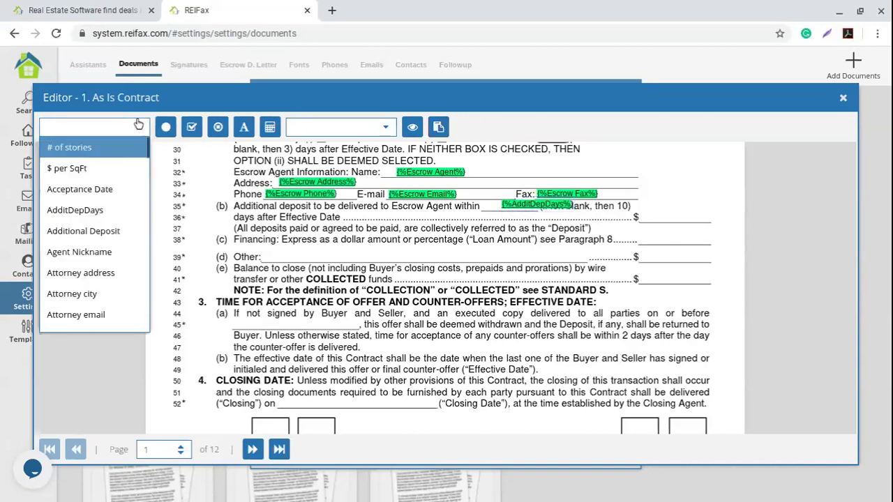
pyautogui.click(106, 233)
pyautogui.moveTo(703, 224); pyautogui.dragTo(670, 221)
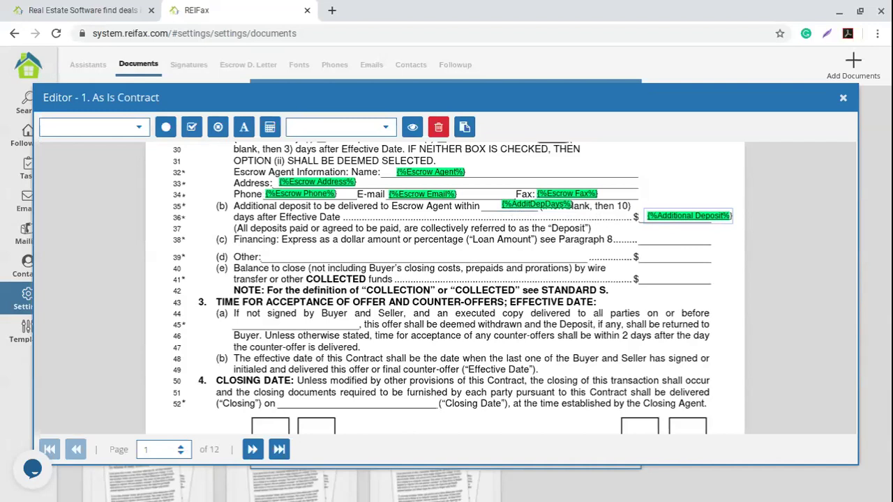
pyautogui.click(669, 282)
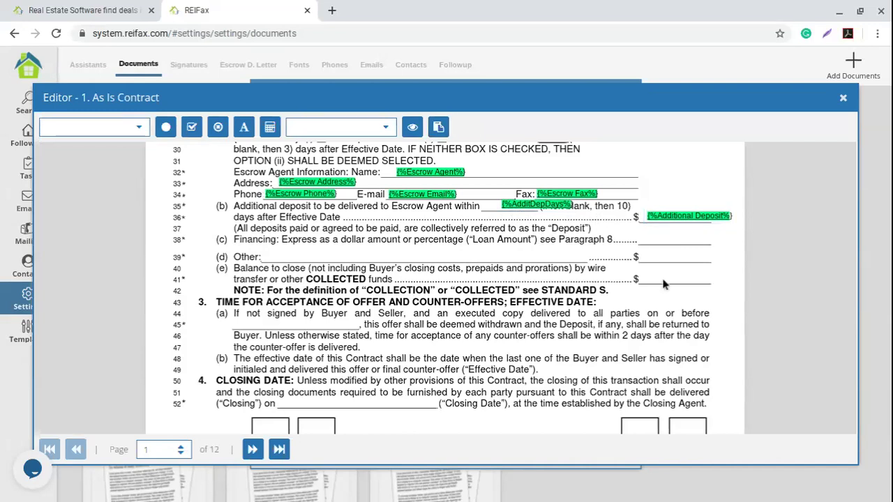
# Place a Balance To Close field beside the $ on line 41.
pyautogui.click(143, 129)
pyautogui.scroll(-5, 102, 198)
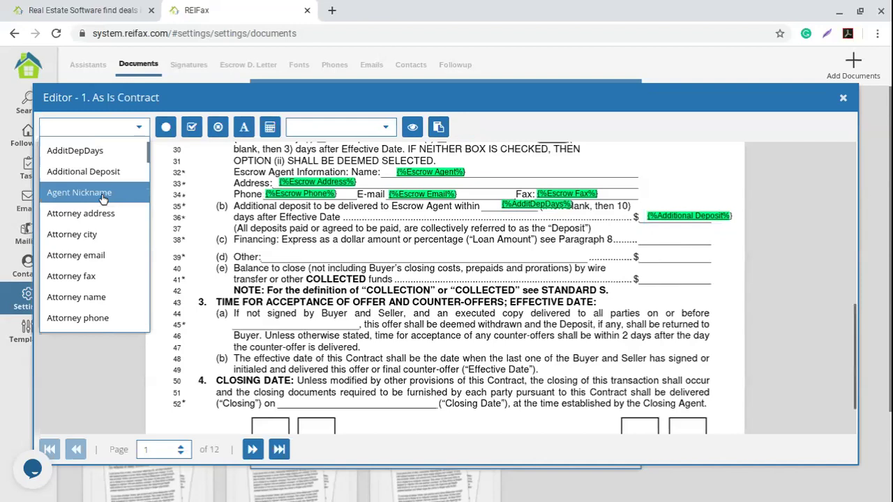
pyautogui.scroll(-1, 101, 198)
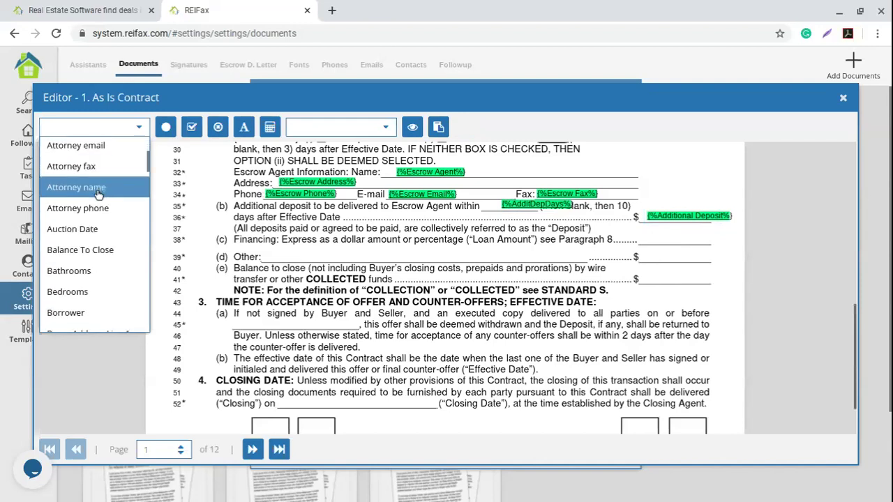
pyautogui.click(112, 250)
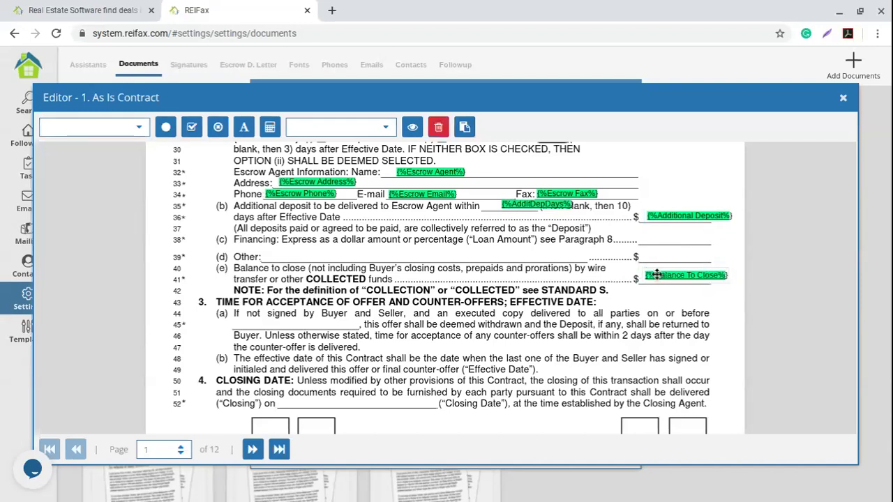
pyautogui.click(639, 279)
pyautogui.scroll(1, 609, 300)
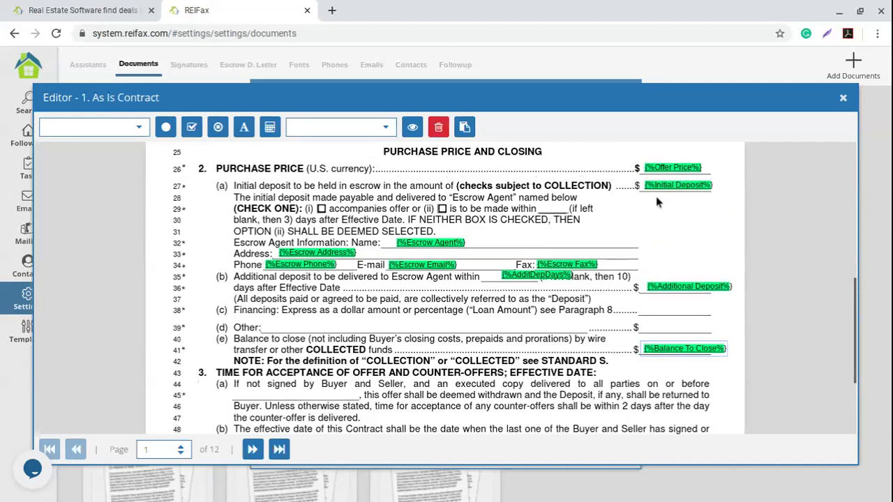
pyautogui.scroll(-1, 712, 224)
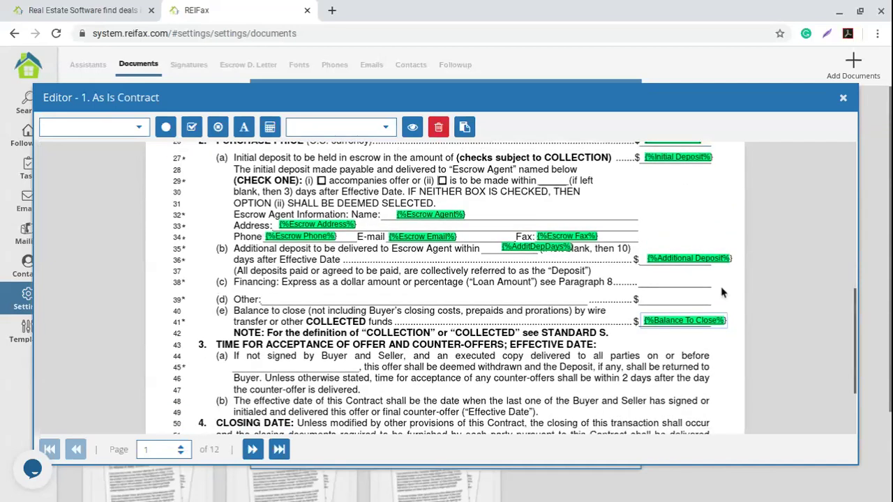
pyautogui.scroll(-2, 745, 286)
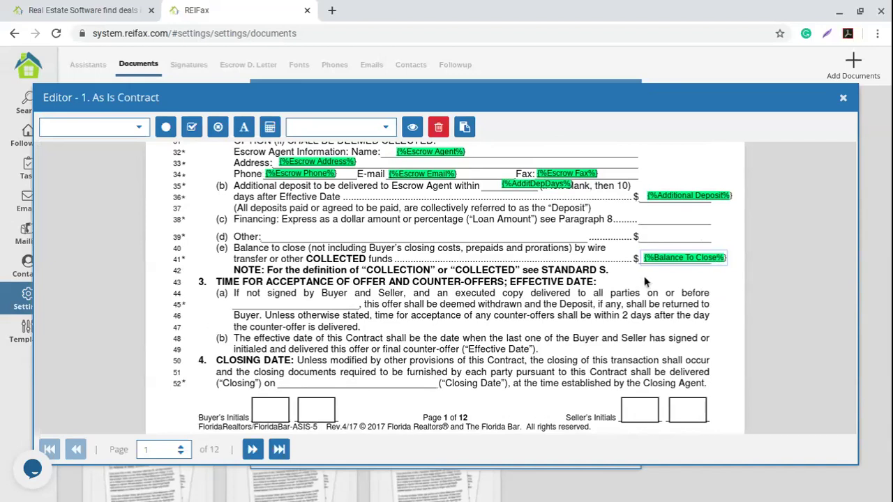
pyautogui.scroll(-1, 335, 268)
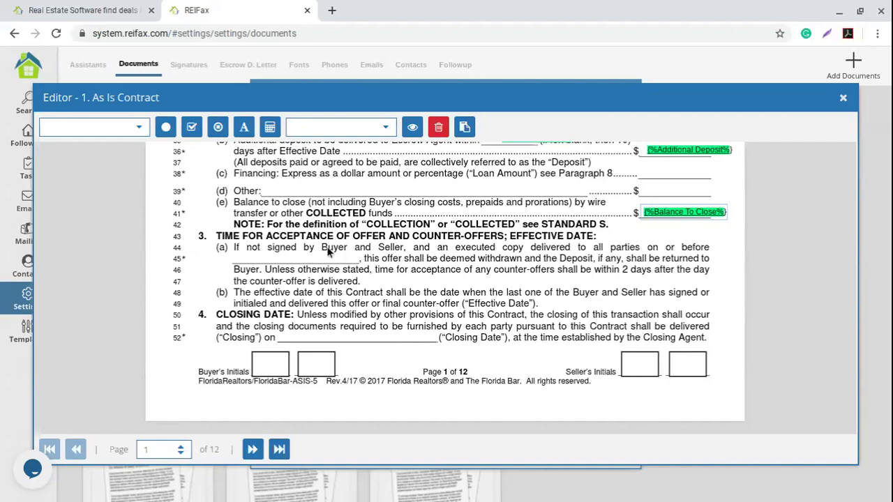
# Add a '2 days' text field on line 45, then delete it.
pyautogui.click(244, 127)
pyautogui.click(303, 286)
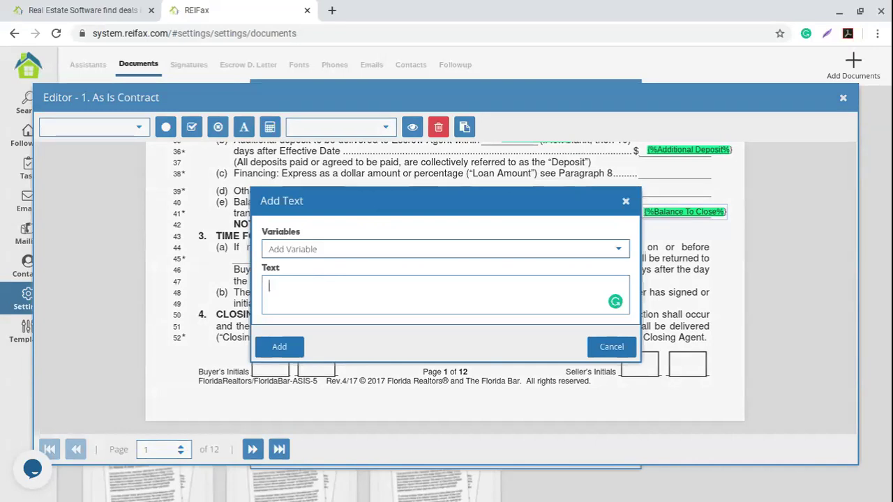
pyautogui.write('2 dyas')
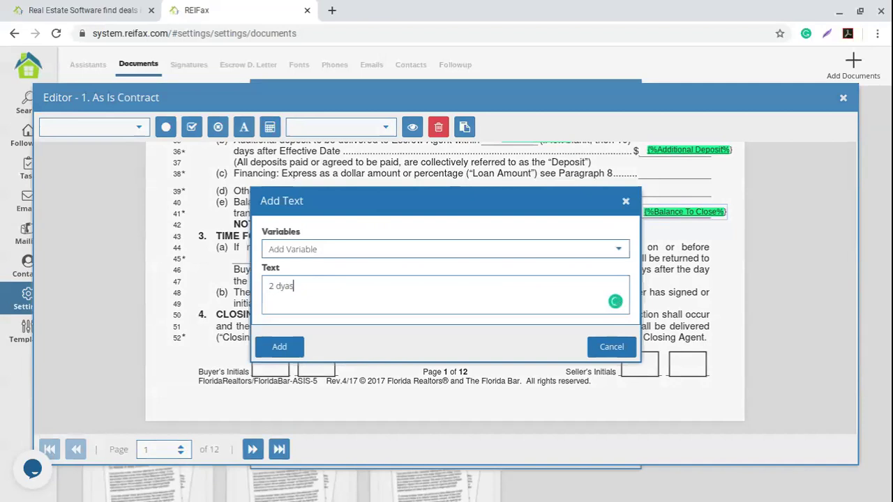
pyautogui.press('BackSpace')
pyautogui.write('a')
pyautogui.click(294, 349)
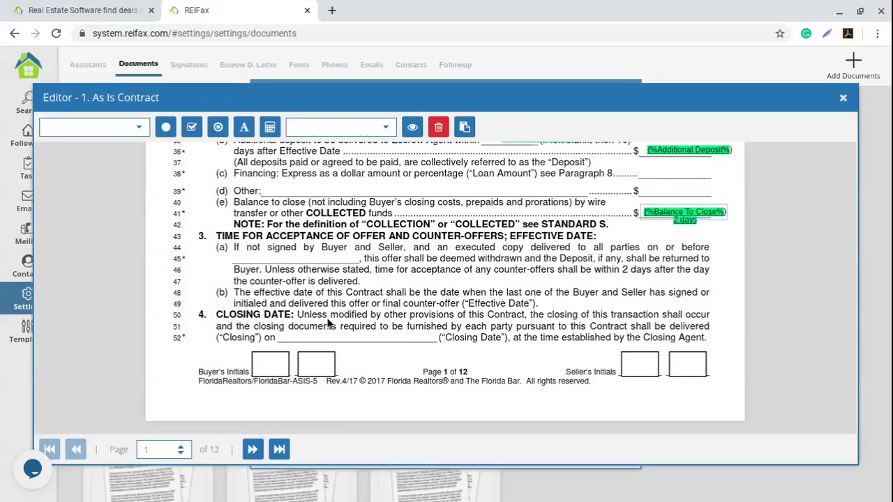
pyautogui.moveTo(683, 220); pyautogui.dragTo(292, 258)
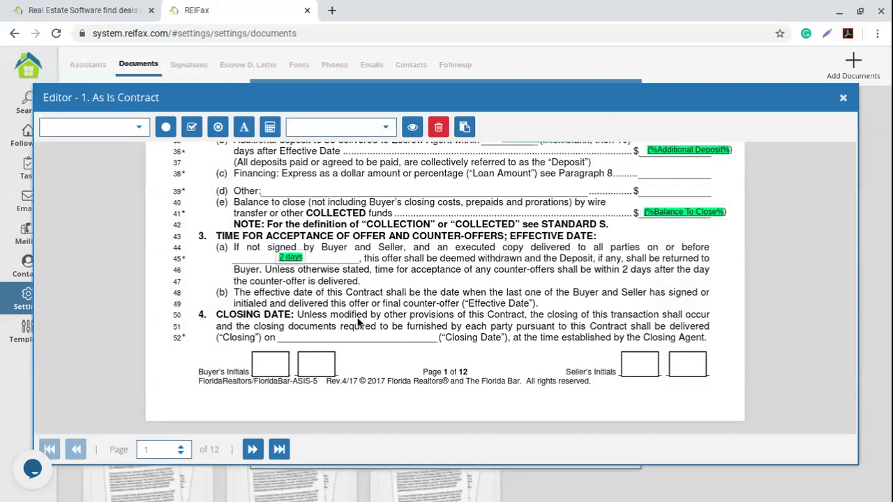
pyautogui.click(447, 127)
# Place an Acceptance Date field on the line 45 blank.
pyautogui.click(129, 131)
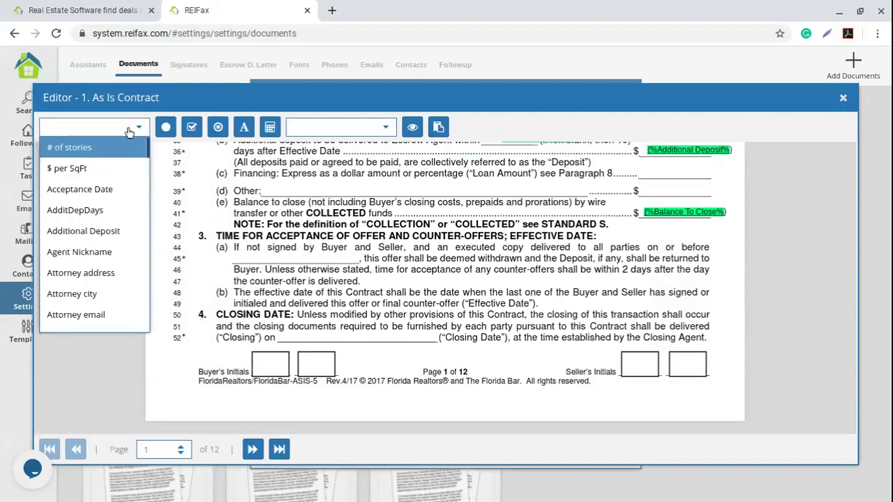
pyautogui.click(79, 189)
pyautogui.click(298, 257)
pyautogui.moveTo(299, 256); pyautogui.dragTo(295, 257)
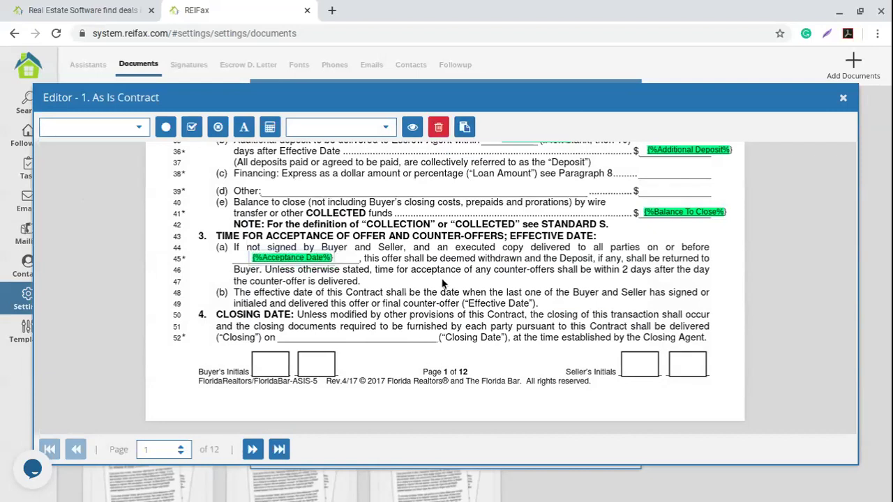
pyautogui.click(300, 342)
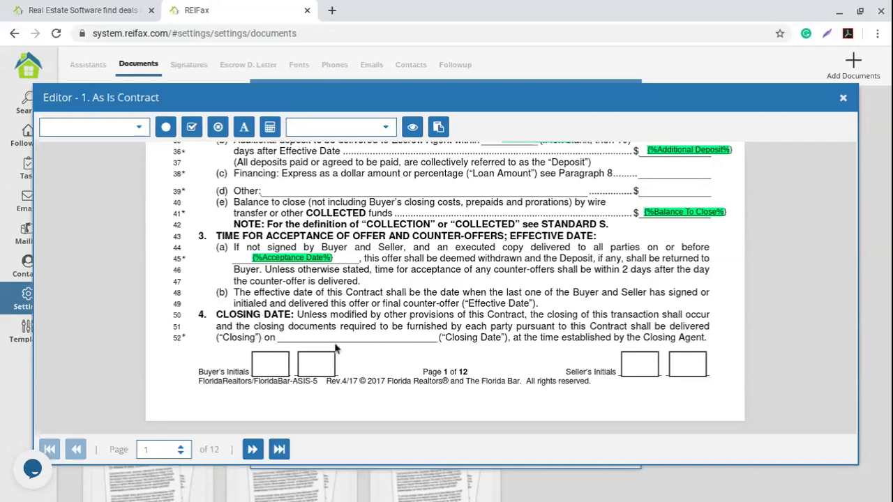
pyautogui.click(245, 127)
# Add an 'or before {%Closing Date%}' text field on the line 52 Closing blank.
pyautogui.click(313, 294)
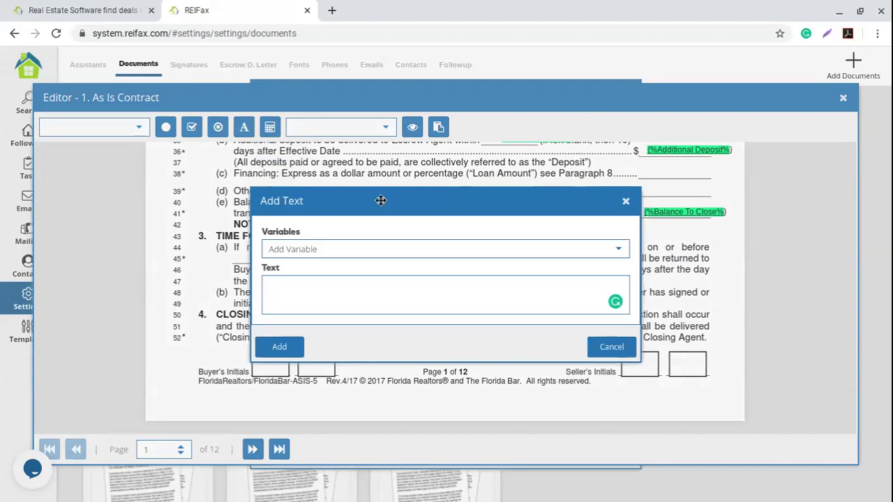
pyautogui.moveTo(393, 200); pyautogui.dragTo(514, 203)
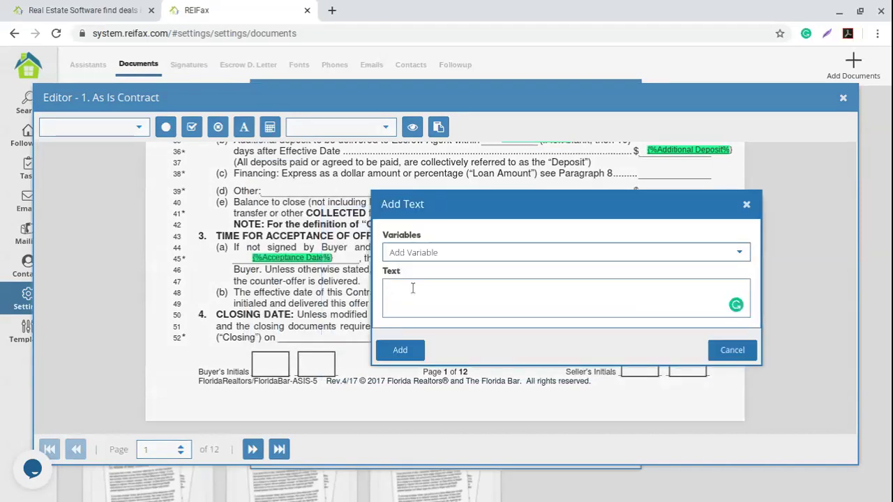
pyautogui.write('b')
pyautogui.click(740, 254)
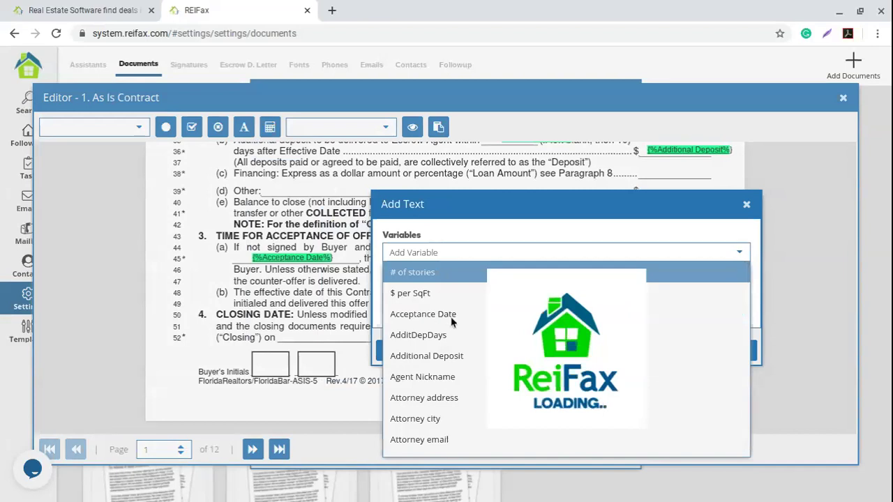
pyautogui.scroll(-3, 453, 319)
pyautogui.scroll(-7, 452, 320)
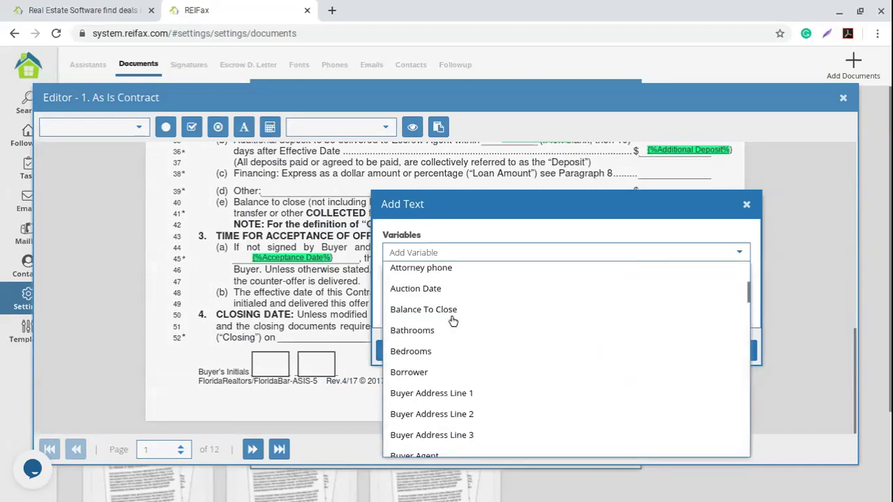
pyautogui.scroll(-1, 452, 319)
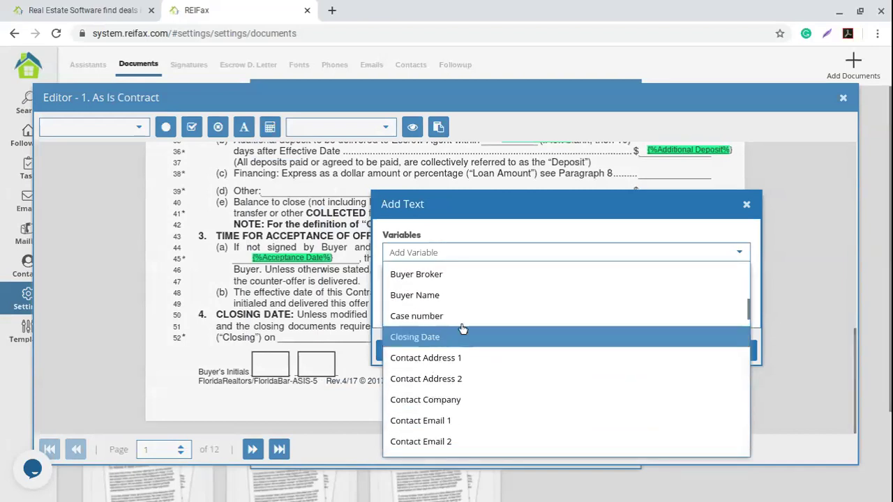
pyautogui.click(459, 334)
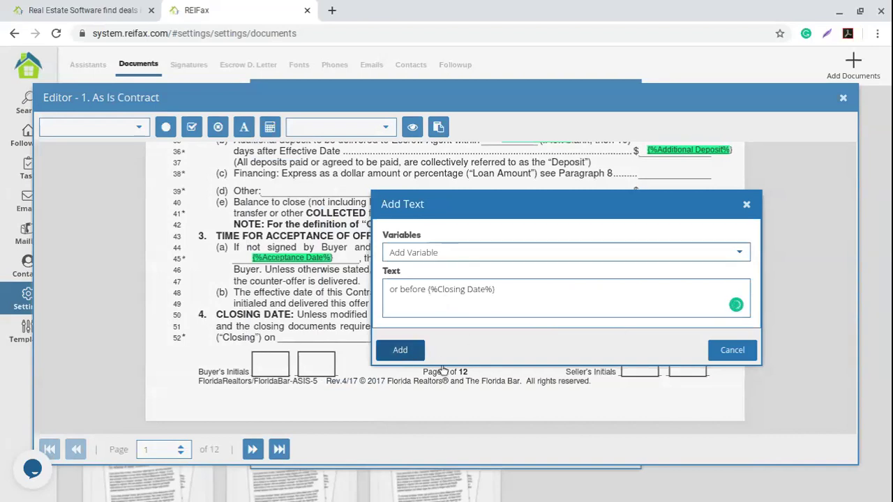
pyautogui.click(399, 350)
pyautogui.moveTo(346, 340); pyautogui.dragTo(343, 337)
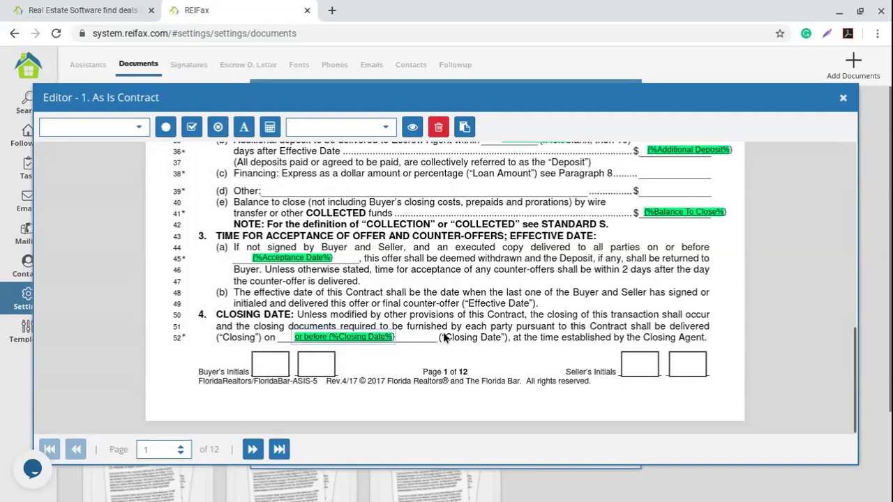
pyautogui.scroll(8, 444, 337)
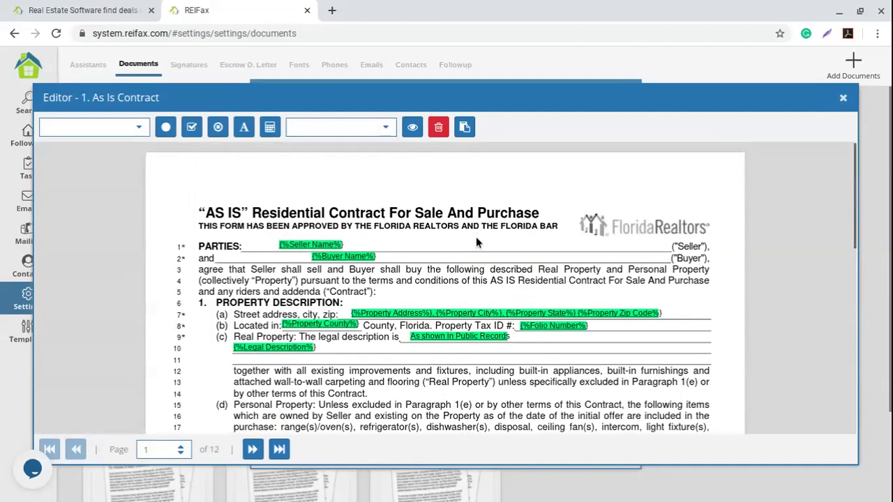
pyautogui.scroll(-1, 476, 239)
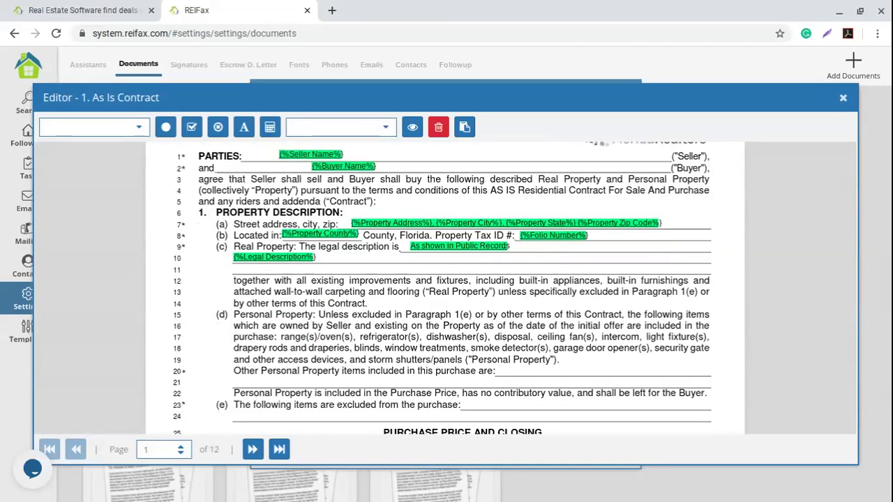
pyautogui.scroll(-5, 445, 287)
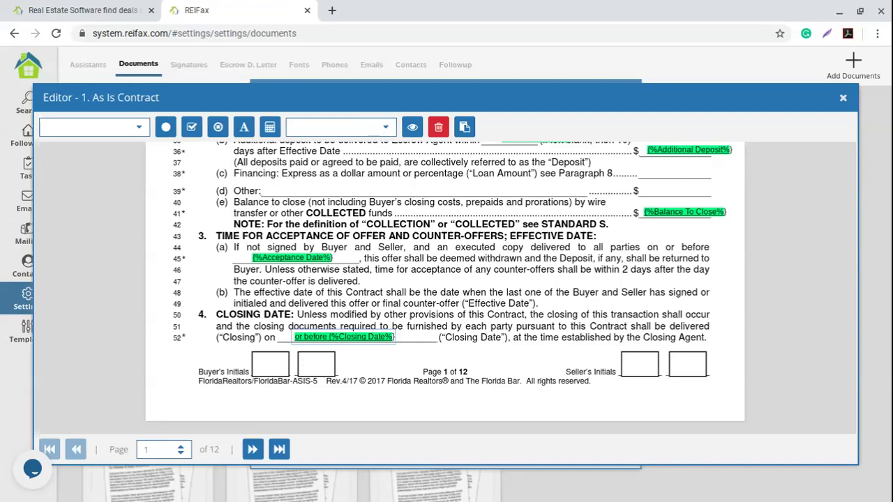
pyautogui.click(386, 131)
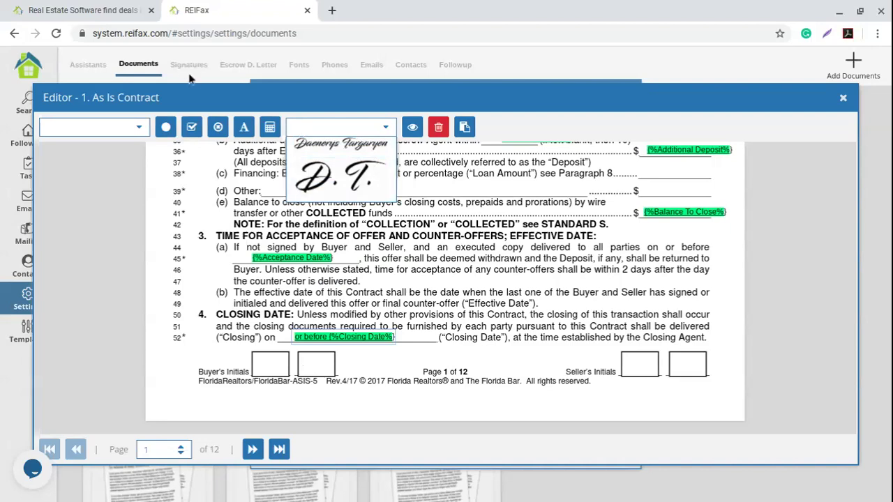
pyautogui.click(449, 275)
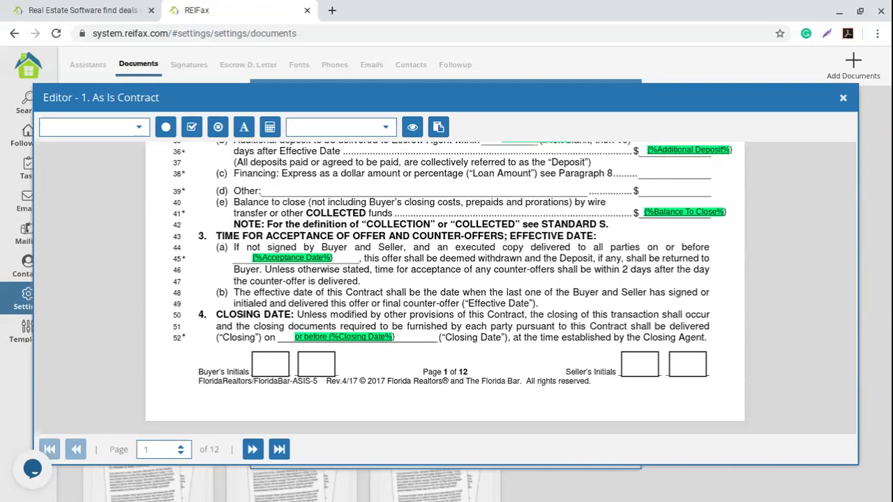
pyautogui.click(386, 127)
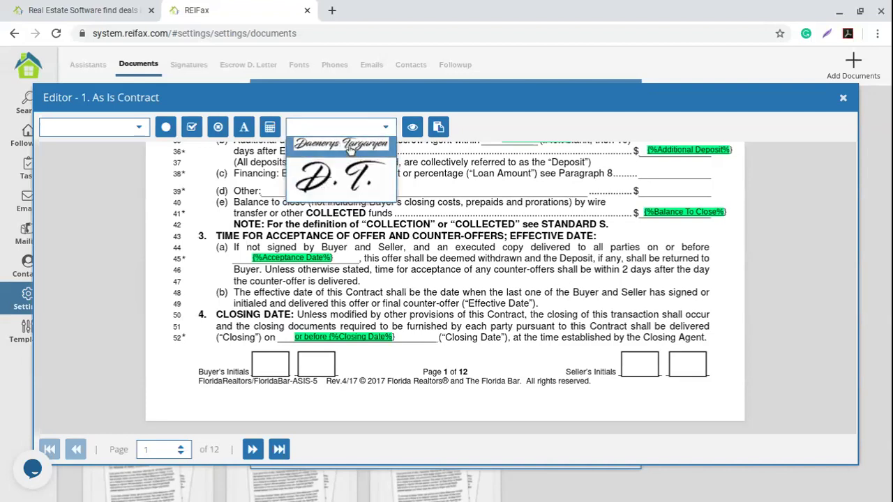
# Place the buyer's initials signature in page 1's first Buyer's Initials box, sized to fit.
pyautogui.click(430, 367)
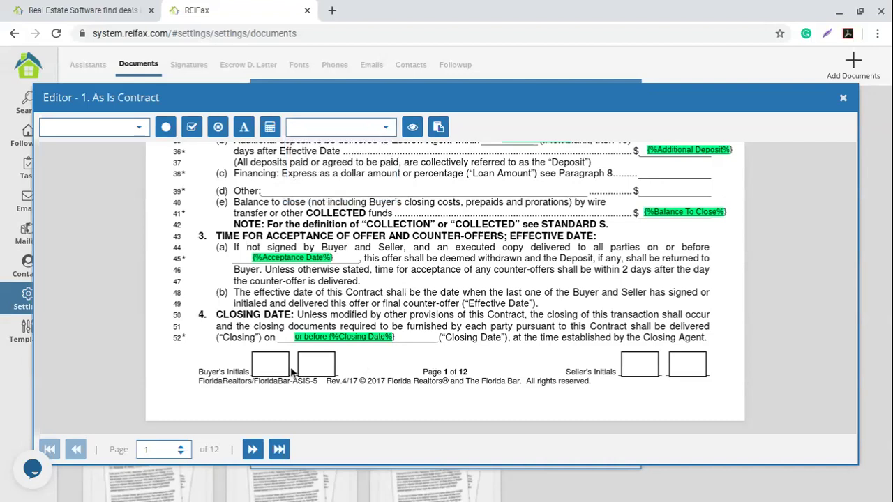
pyautogui.click(385, 127)
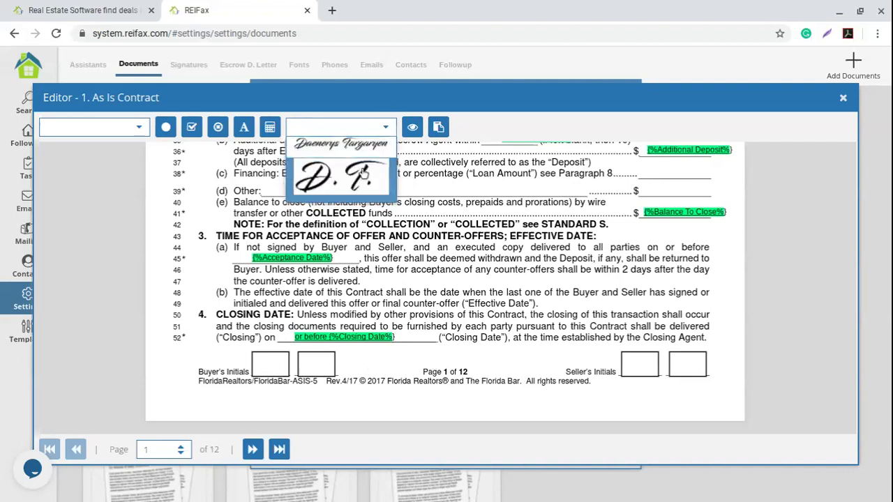
pyautogui.click(346, 186)
pyautogui.moveTo(347, 390); pyautogui.dragTo(443, 364)
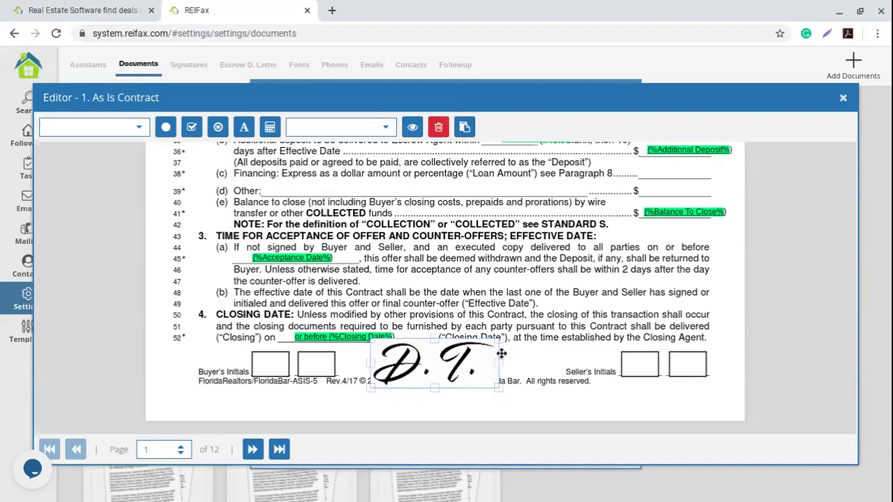
pyautogui.moveTo(494, 342)
pyautogui.mouseDown()
pyautogui.moveTo(474, 355)
pyautogui.moveTo(492, 336)
pyautogui.moveTo(408, 358)
pyautogui.moveTo(277, 366)
pyautogui.mouseUp()
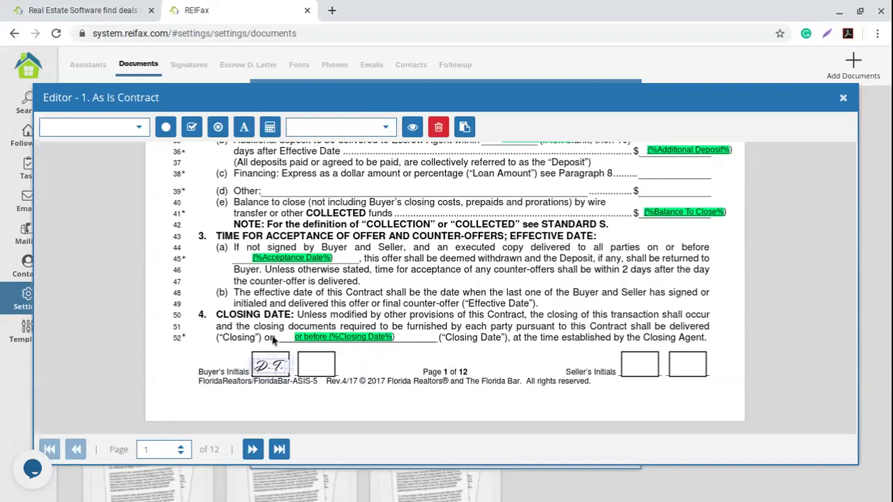
# Check the initials stamp's fit in the box, then advance to contract page 2.
pyautogui.click(414, 359)
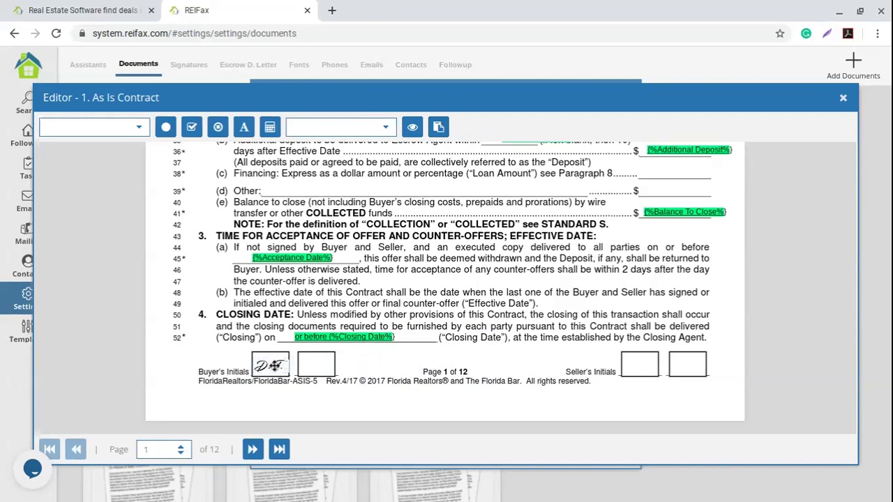
pyautogui.click(274, 366)
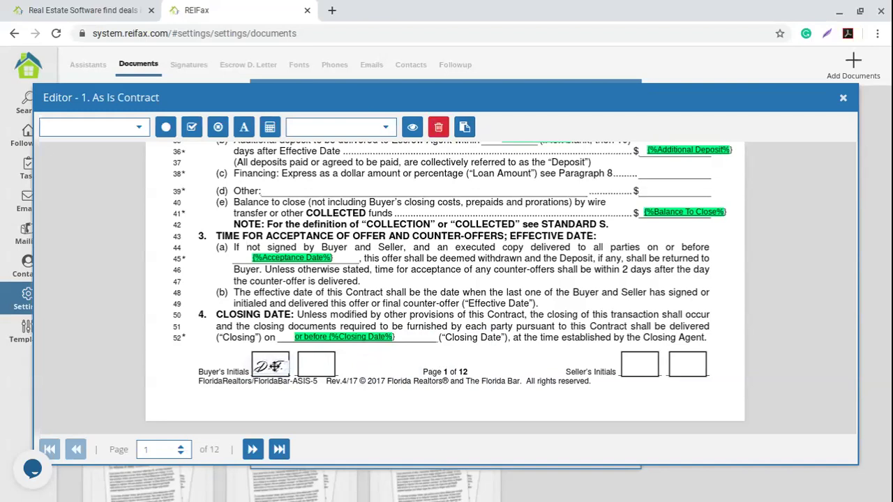
pyautogui.click(428, 368)
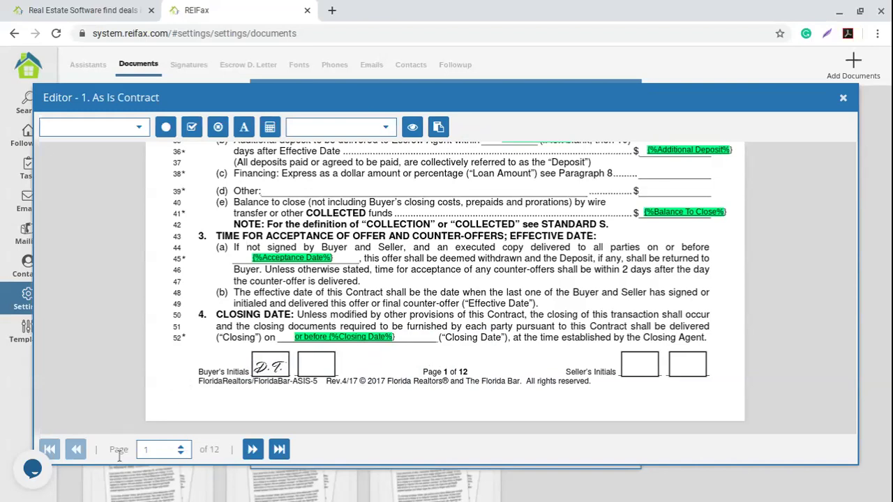
pyautogui.click(252, 450)
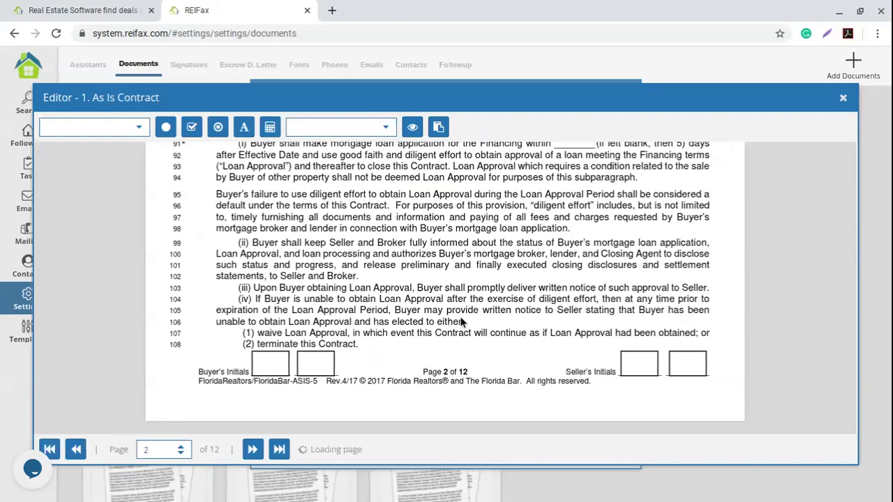
# Add a radio field aligned over the Buyer checkbox in section 7 Assignability.
pyautogui.scroll(5, 458, 326)
pyautogui.scroll(3, 458, 330)
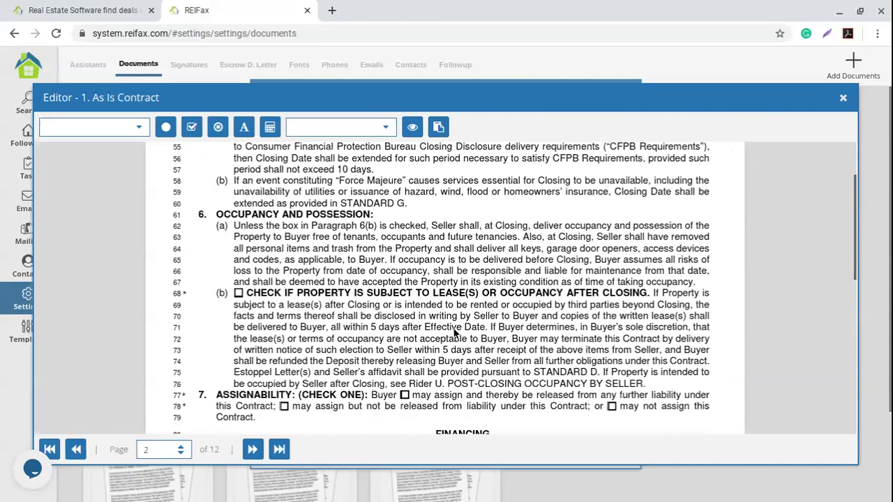
pyautogui.scroll(-4, 454, 334)
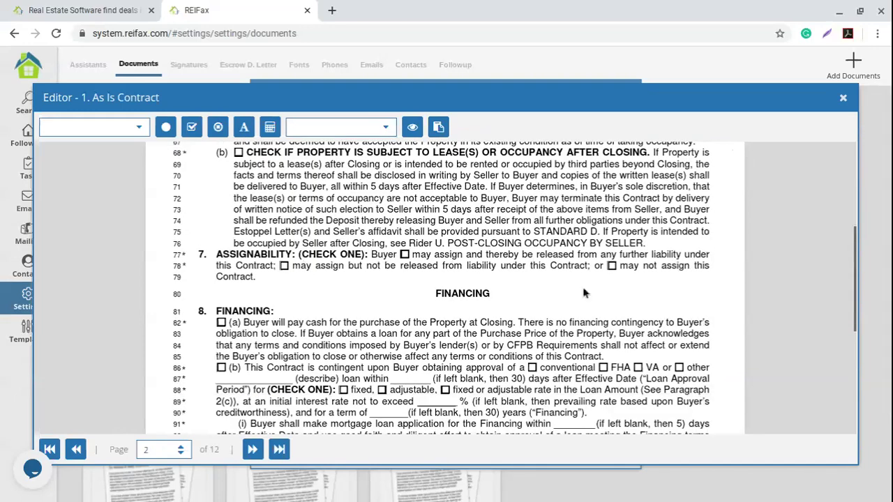
pyautogui.click(219, 127)
pyautogui.click(454, 301)
pyautogui.click(218, 127)
pyautogui.click(409, 260)
pyautogui.moveTo(409, 259); pyautogui.dragTo(405, 253)
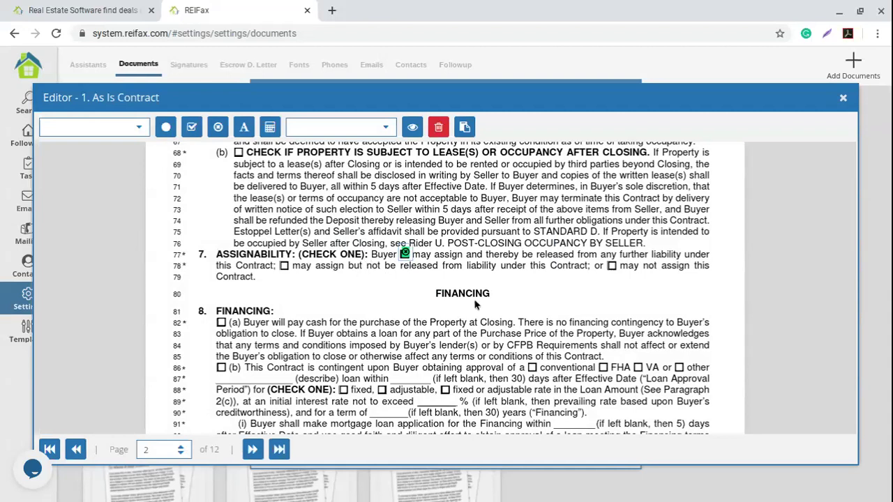
# Insert the buyer's initials into page 2's first Buyer's Initials box, shrunk to fit.
pyautogui.scroll(-2, 478, 303)
pyautogui.scroll(-1, 477, 303)
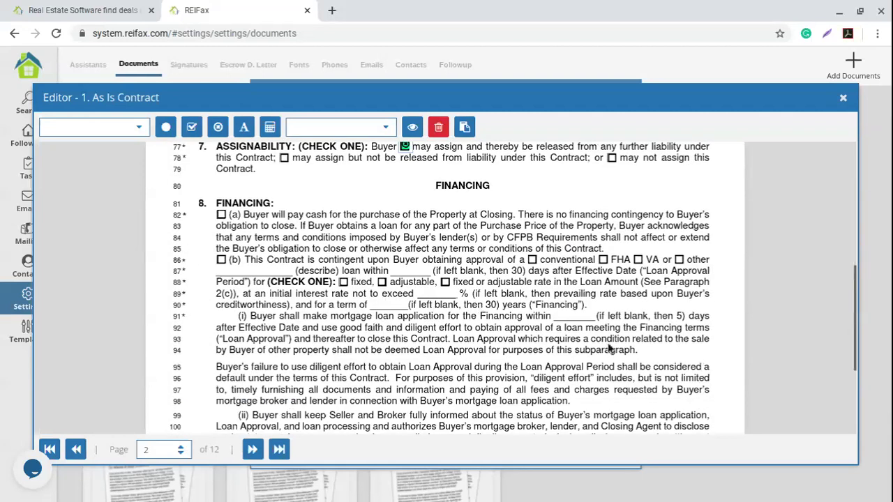
pyautogui.scroll(-5, 391, 307)
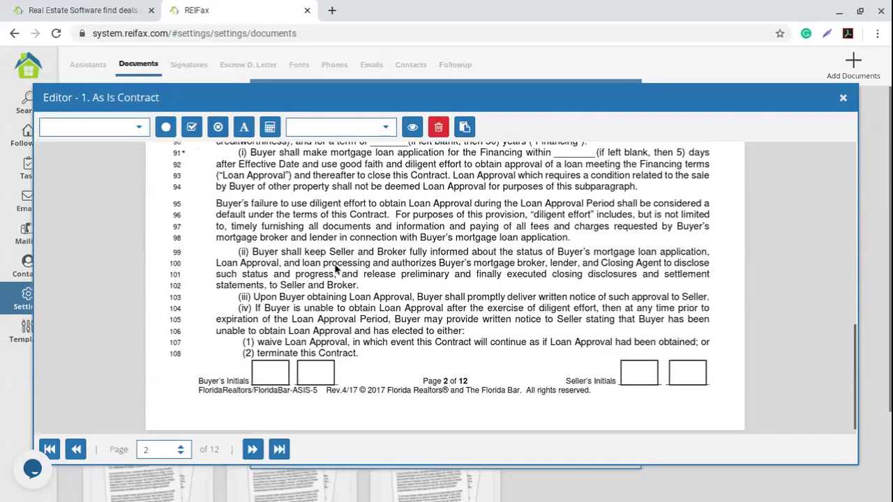
pyautogui.click(385, 126)
pyautogui.click(325, 180)
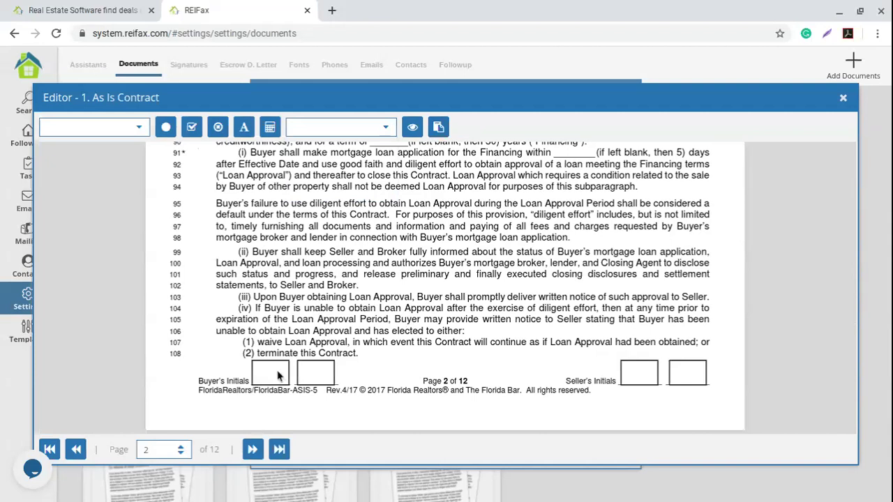
pyautogui.click(386, 128)
pyautogui.click(335, 178)
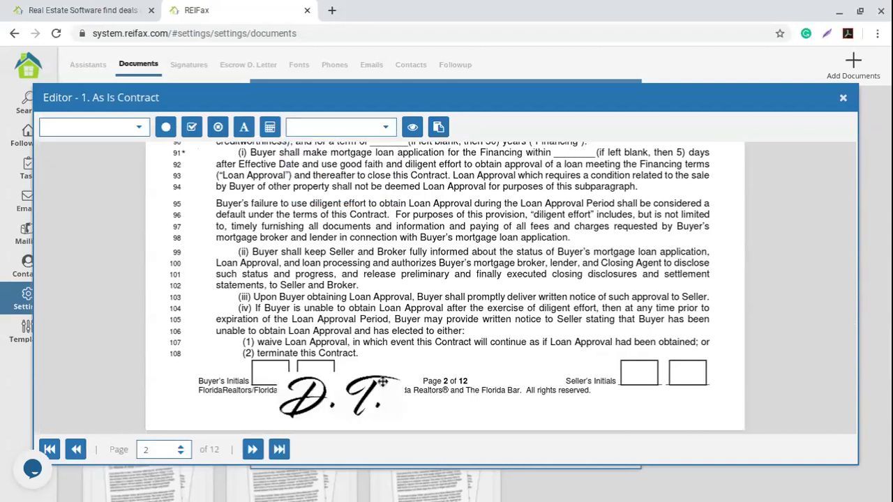
pyautogui.moveTo(402, 375); pyautogui.dragTo(276, 375)
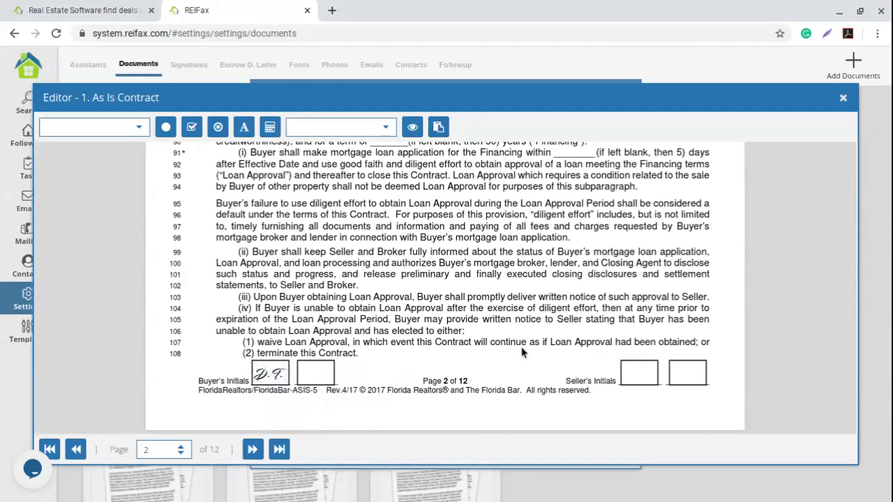
pyautogui.moveTo(155, 451); pyautogui.dragTo(125, 450)
# Go to page 5 and drop the Inspection Days variable field onto the line 249 blank.
pyautogui.write('5')
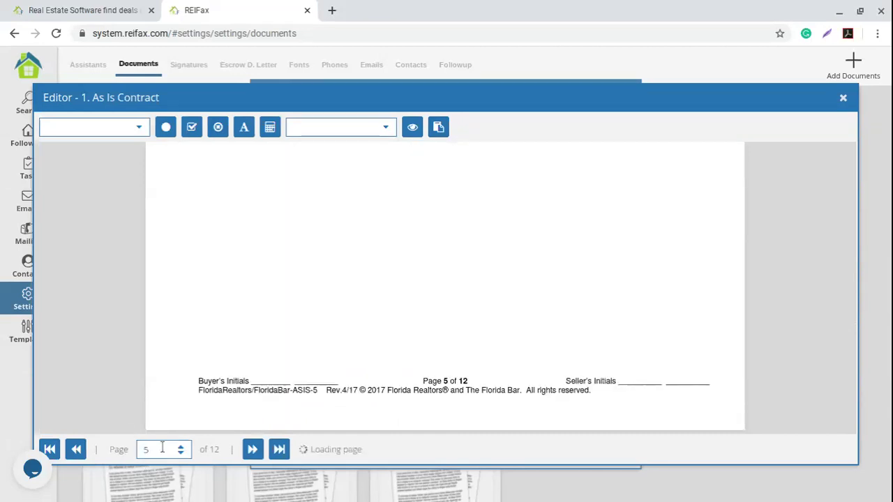
pyautogui.scroll(3, 505, 353)
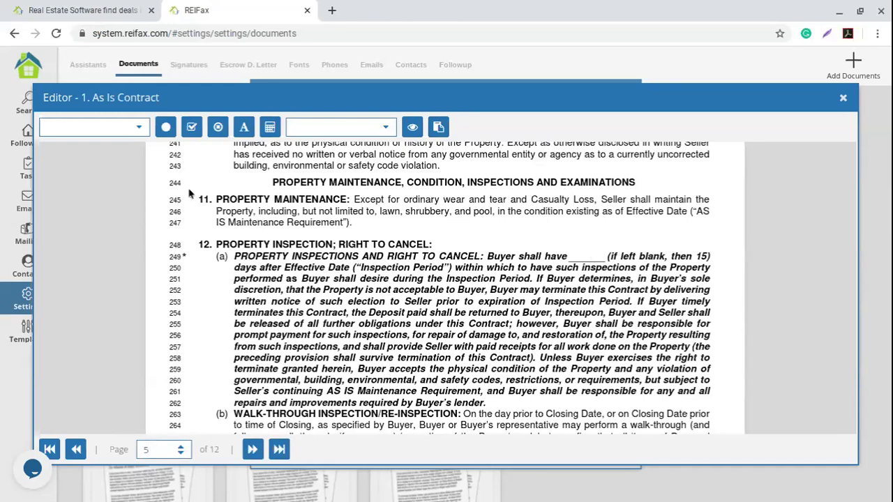
pyautogui.click(128, 131)
pyautogui.scroll(-3, 105, 223)
pyautogui.scroll(-10, 103, 235)
pyautogui.scroll(-8, 103, 234)
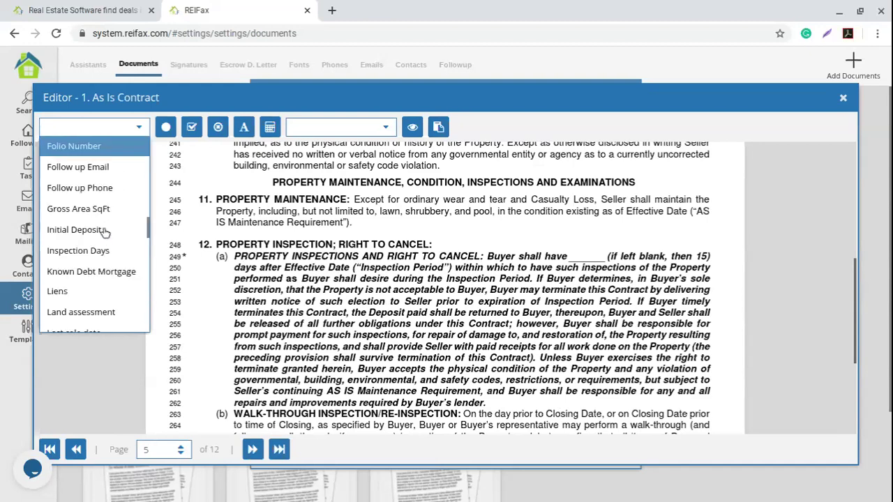
pyautogui.click(83, 247)
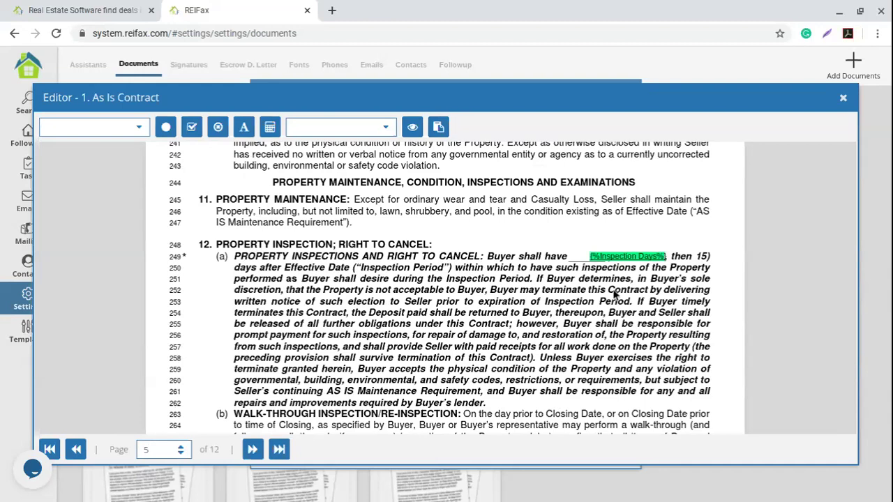
pyautogui.moveTo(617, 257); pyautogui.dragTo(598, 257)
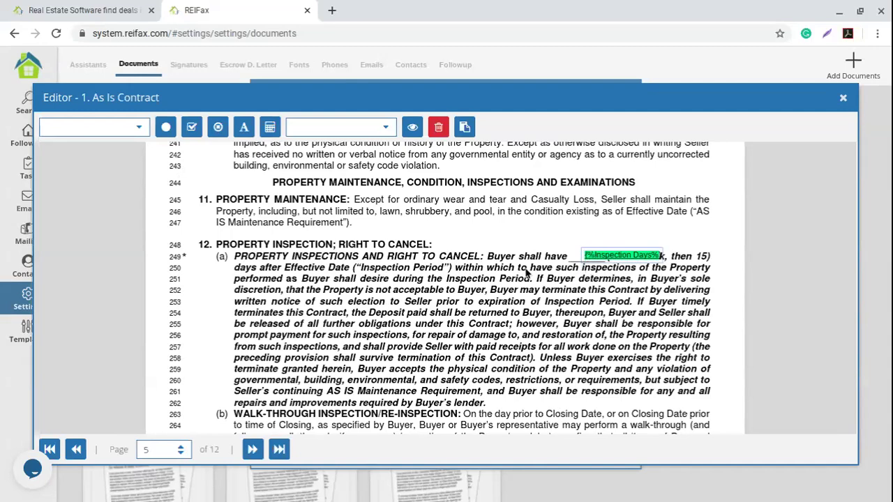
# Deselect the Inspection Days field and jump to contract page 11.
pyautogui.scroll(-5, 488, 282)
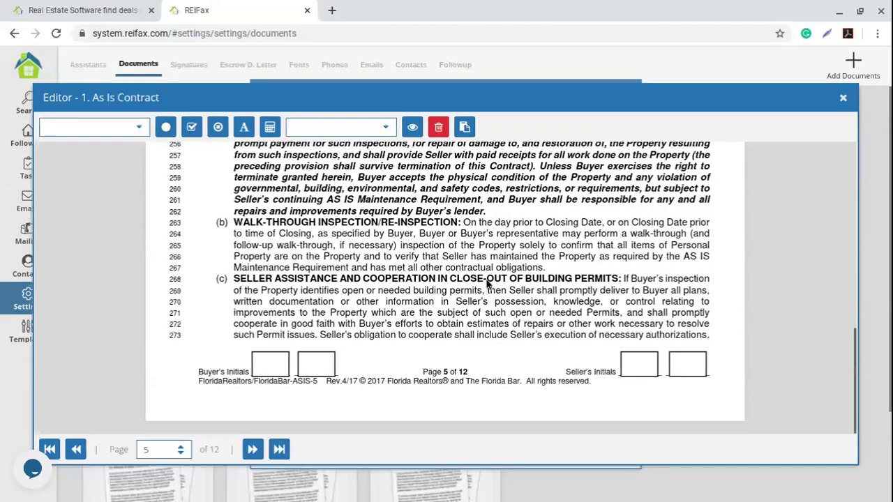
pyautogui.click(303, 348)
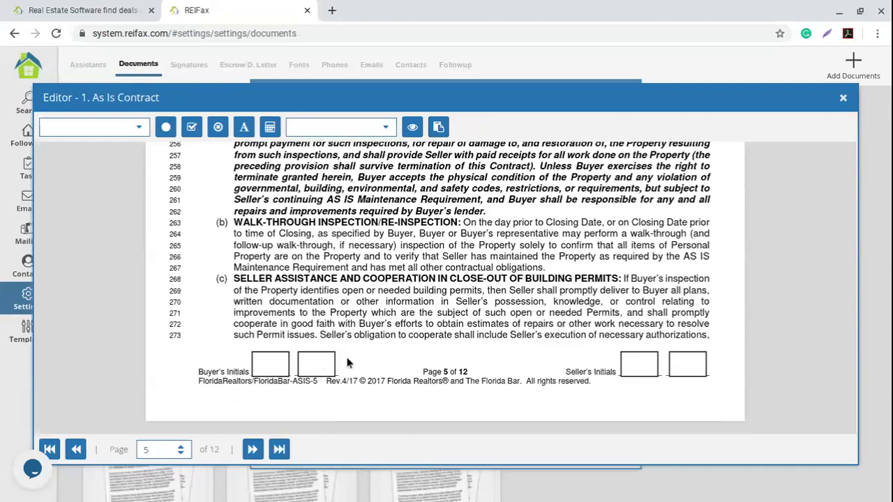
pyautogui.moveTo(160, 448); pyautogui.dragTo(125, 445)
pyautogui.write('1')
pyautogui.press('Return')
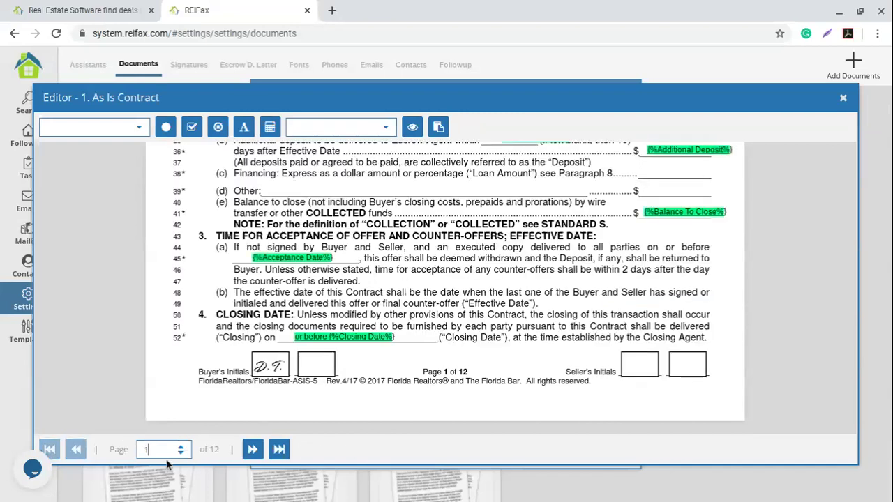
pyautogui.write('1')
pyautogui.press('Return')
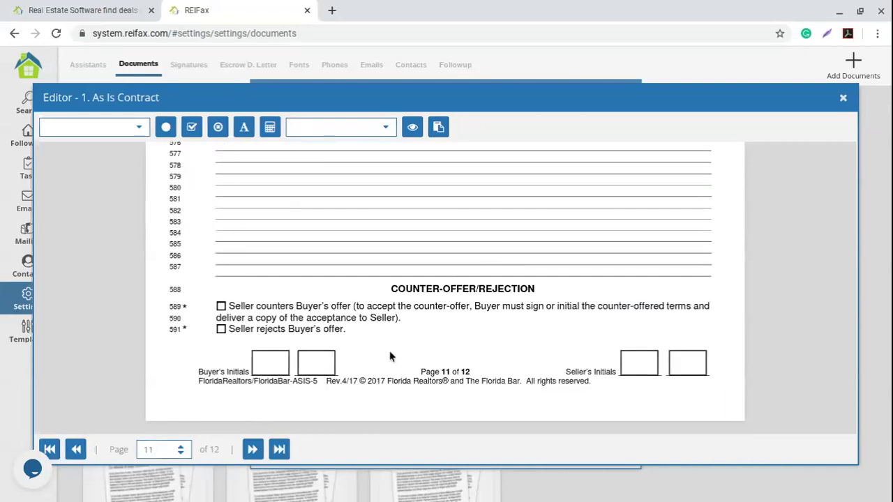
# Scroll page 11 to the section 19 Addenda checkbox list.
pyautogui.scroll(3, 395, 349)
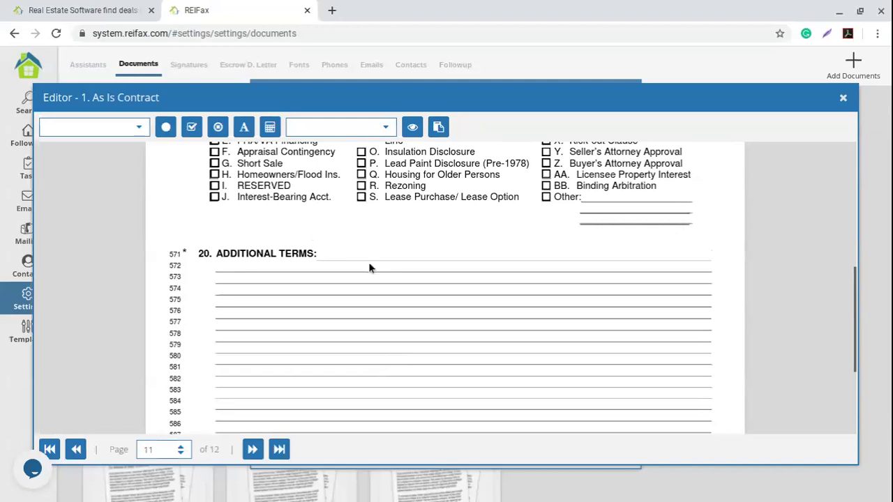
pyautogui.scroll(3, 391, 319)
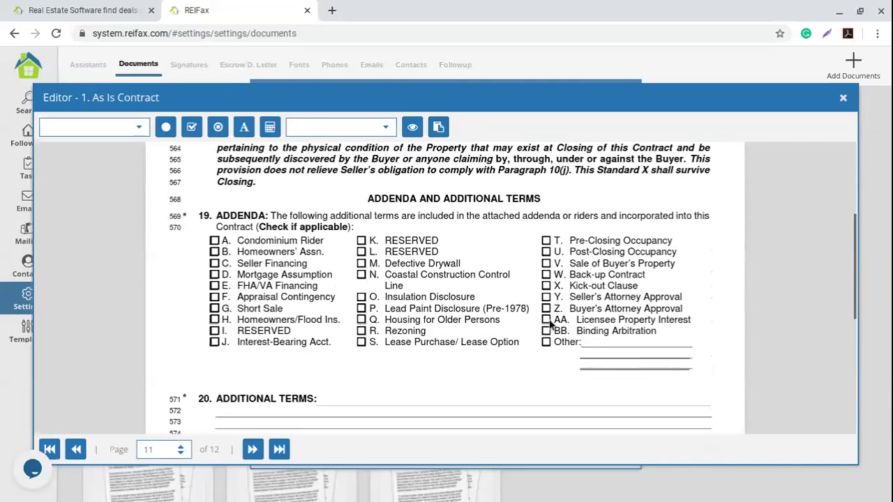
pyautogui.scroll(3, 452, 351)
pyautogui.scroll(-2, 452, 354)
pyautogui.scroll(-3, 452, 352)
pyautogui.scroll(1, 370, 282)
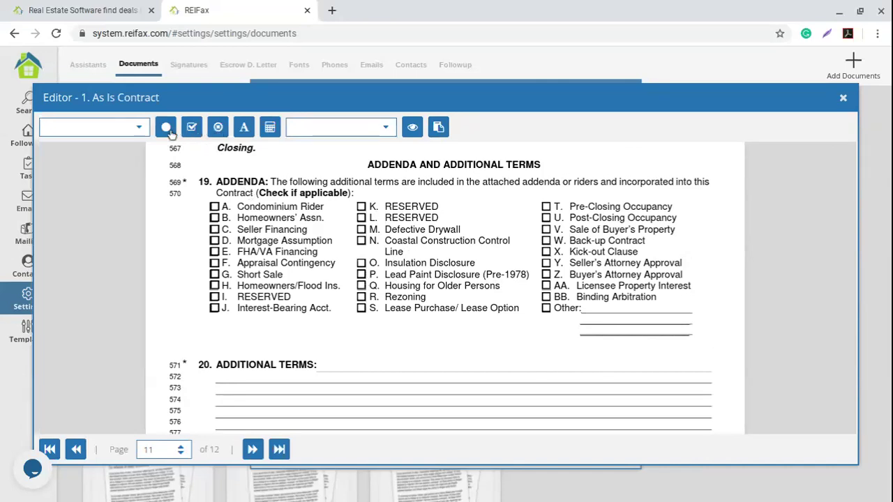
pyautogui.click(199, 132)
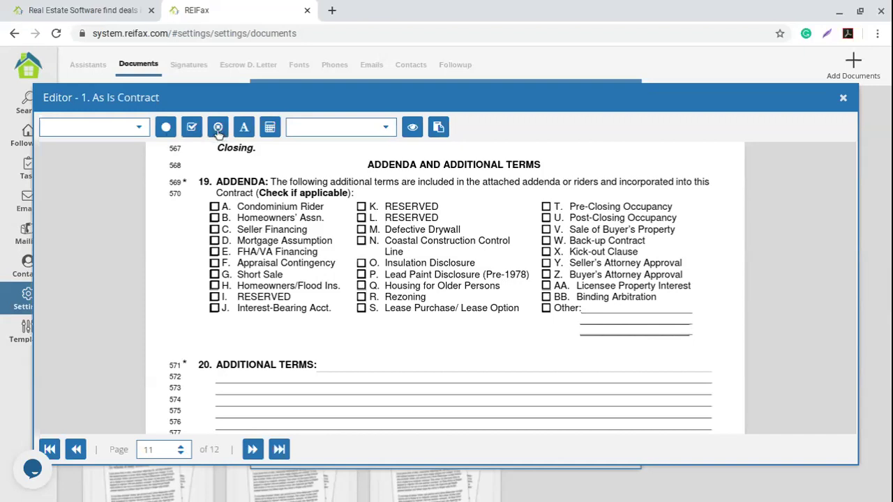
# Place a field aligned over the P. Lead Paint Disclosure (Pre-1978) addendum checkbox.
pyautogui.click(368, 276)
pyautogui.moveTo(371, 275); pyautogui.dragTo(362, 273)
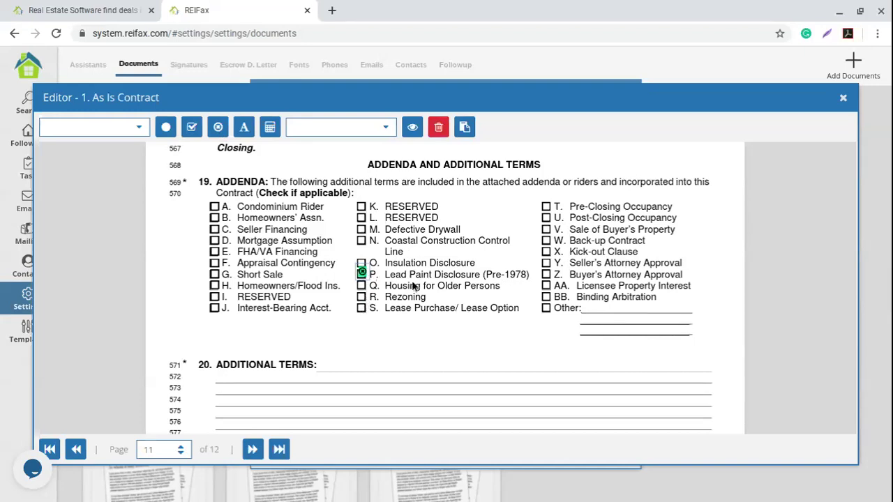
pyautogui.scroll(-3, 302, 311)
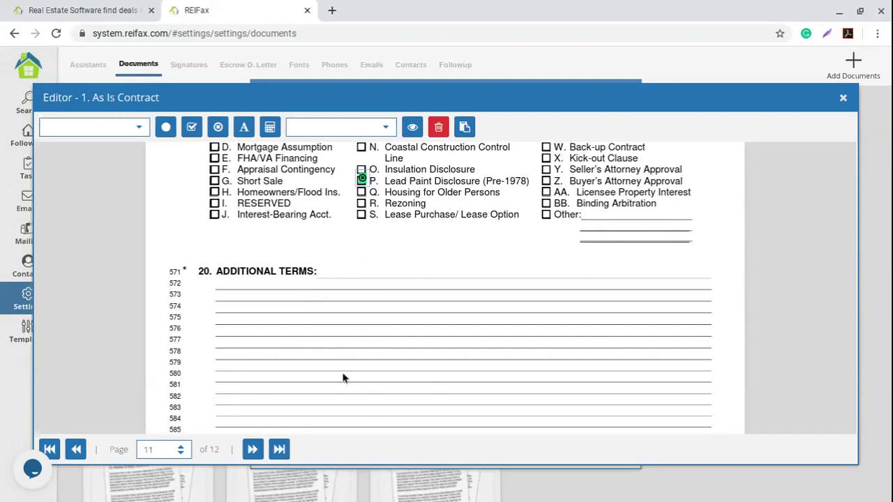
pyautogui.click(245, 128)
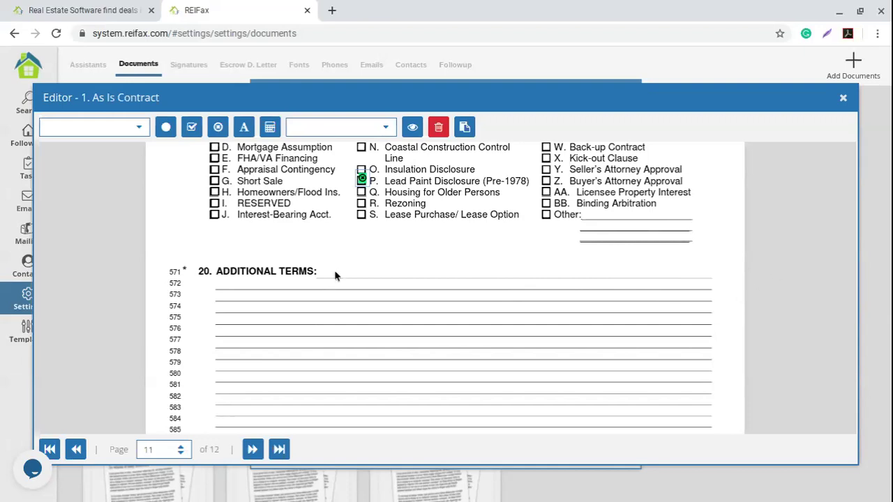
# Compose a text block reading 'The Buyer closing agent is {%Escrow Agent%}' using the Escrow Agent variable.
pyautogui.click(312, 300)
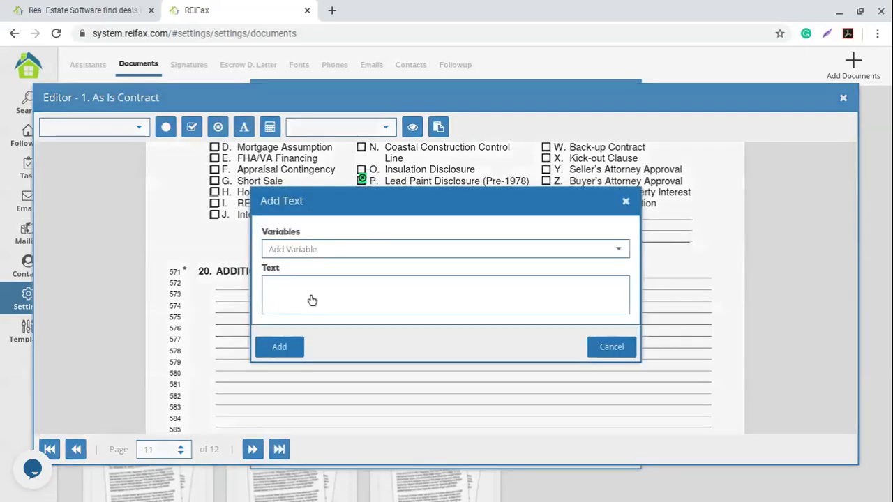
pyautogui.click(299, 288)
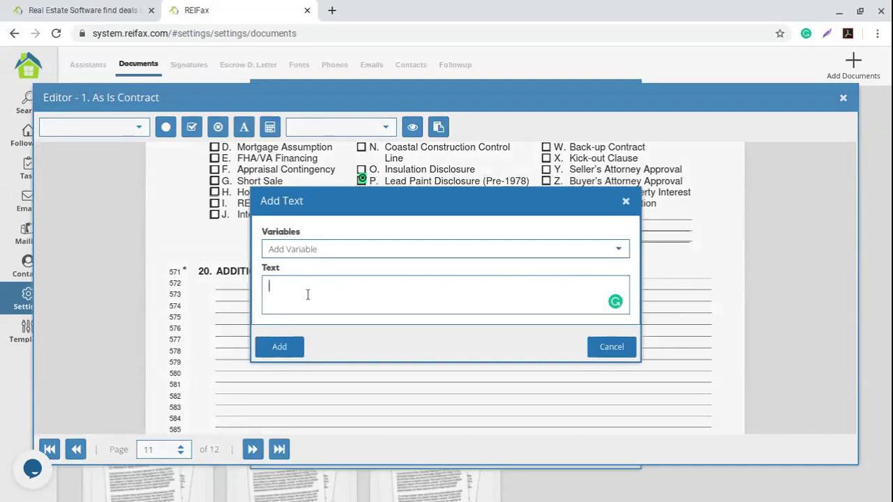
pyautogui.write('The closing agent is')
pyautogui.click(619, 249)
pyautogui.scroll(-6, 373, 321)
pyautogui.scroll(-7, 376, 323)
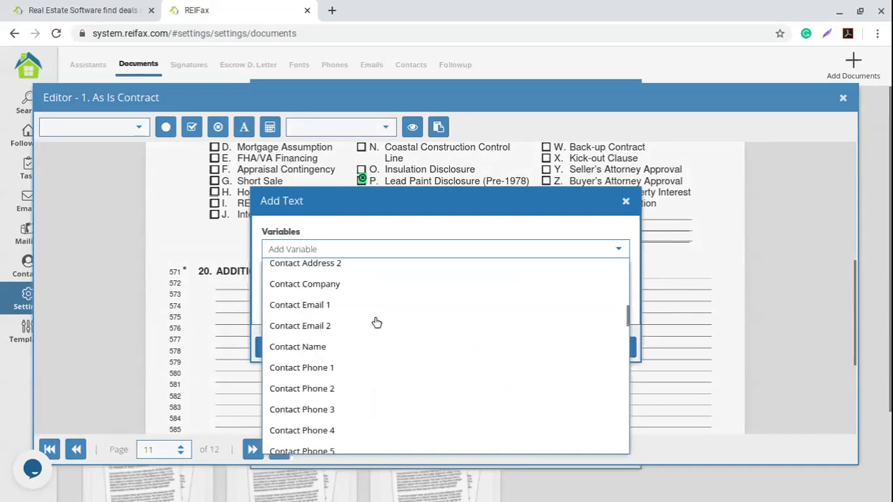
pyautogui.scroll(2, 377, 322)
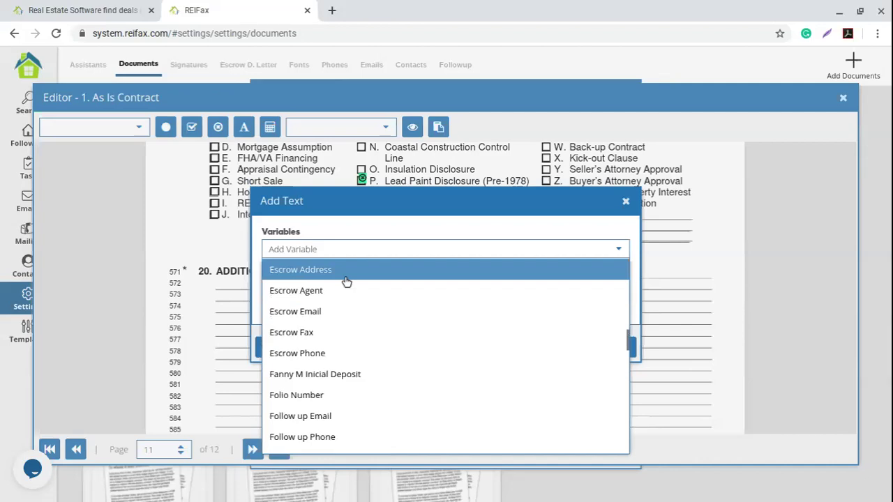
pyautogui.click(290, 288)
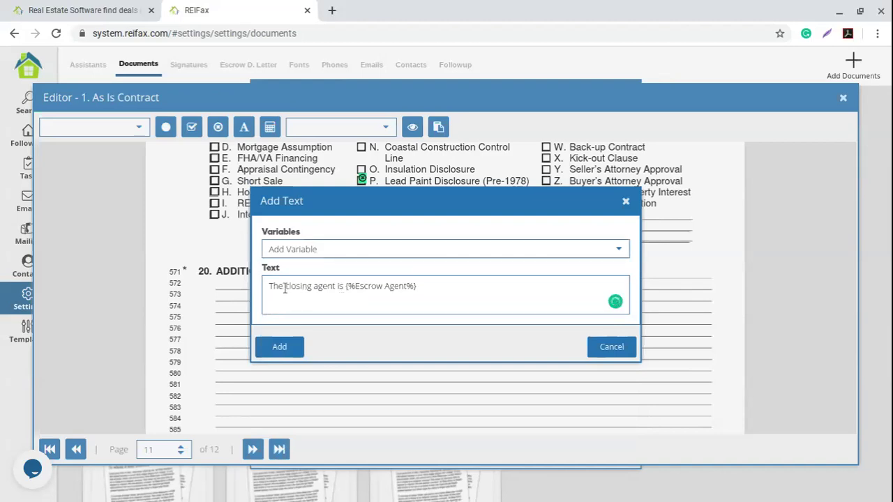
pyautogui.write('Buyer c')
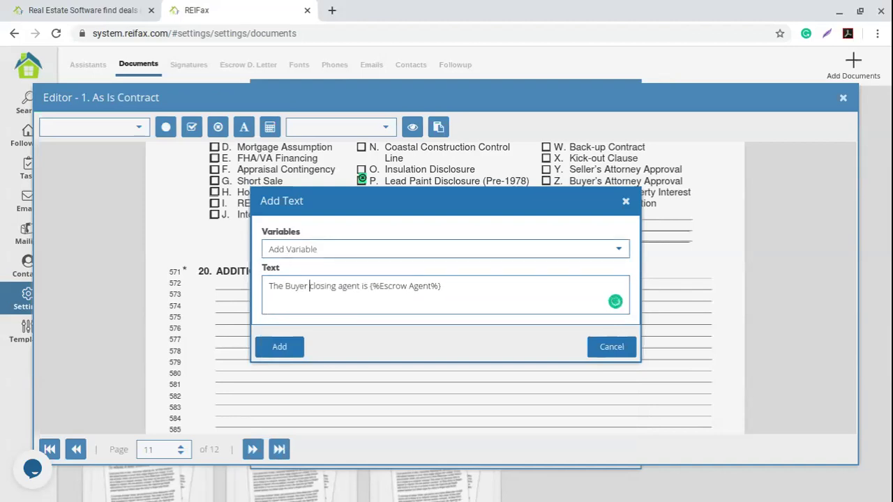
pyautogui.moveTo(444, 286); pyautogui.dragTo(367, 280)
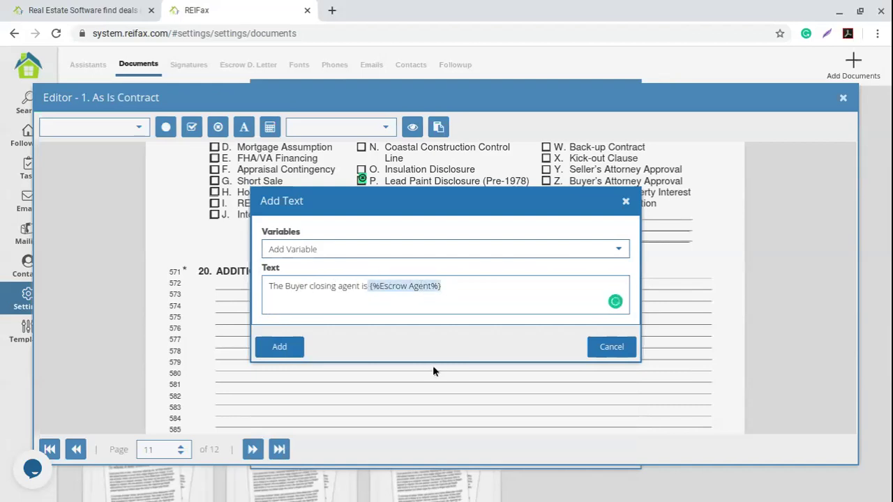
# Add the closing-agent sentence and position it beside 20. ADDITIONAL TERMS on page 11.
pyautogui.click(279, 347)
pyautogui.moveTo(391, 276)
pyautogui.mouseDown()
pyautogui.moveTo(377, 266)
pyautogui.moveTo(377, 273)
pyautogui.mouseUp()
pyautogui.click(249, 293)
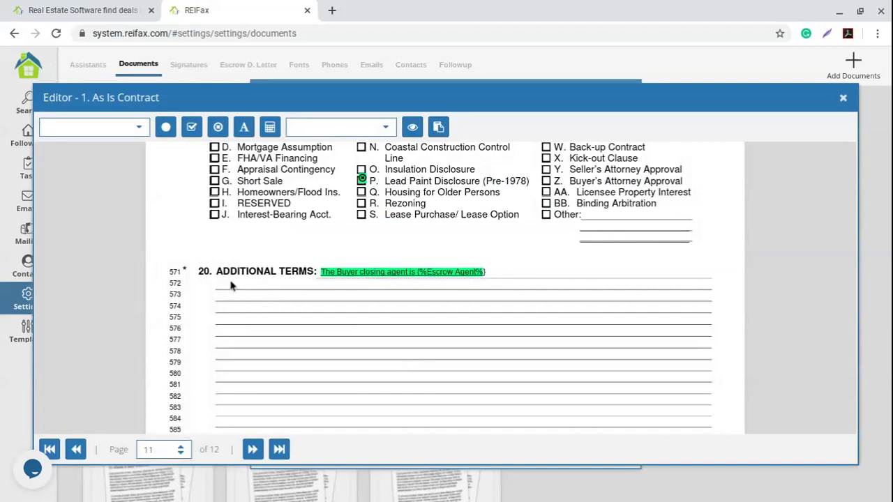
# Type the inspection-days sentence into a new text block.
pyautogui.click(244, 127)
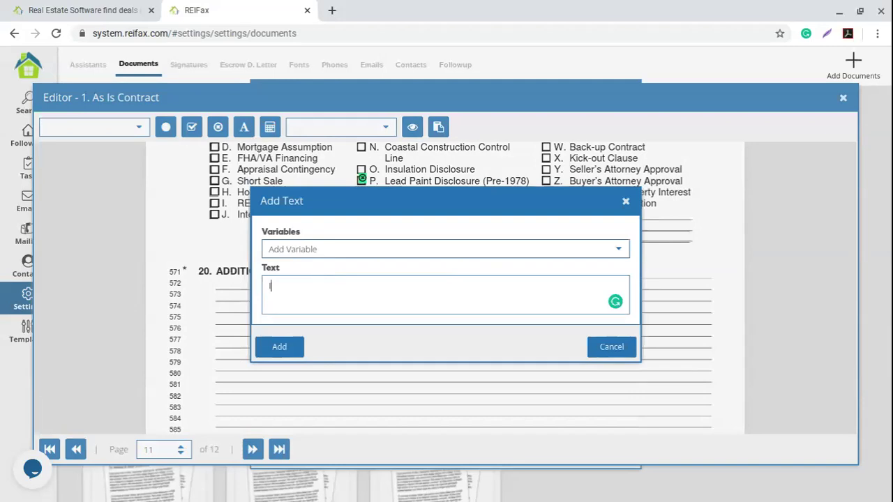
pyautogui.write('Inspections days ar from')
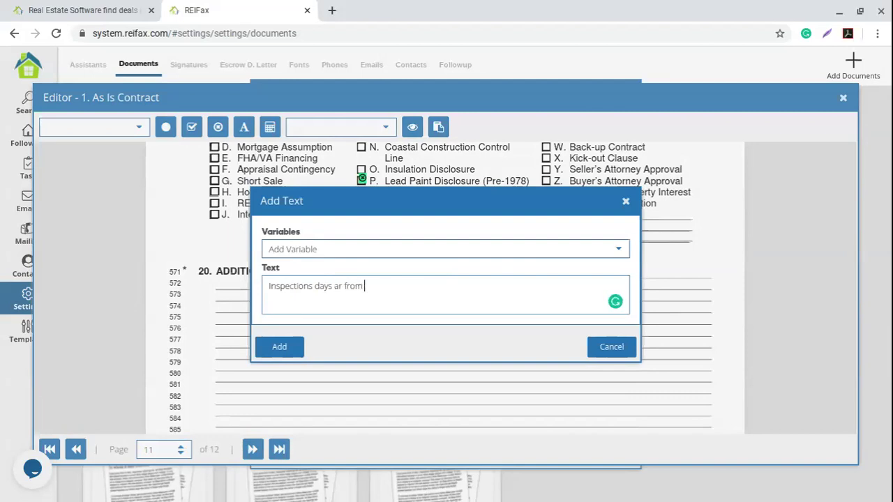
pyautogui.press('BackSpace')
pyautogui.press('BackSpace')
pyautogui.press('BackSpace')
pyautogui.press('BackSpace')
pyautogui.press('BackSpace')
pyautogui.press('BackSpace')
pyautogui.press('BackSpace')
pyautogui.write('re going to be 10 days after the a')
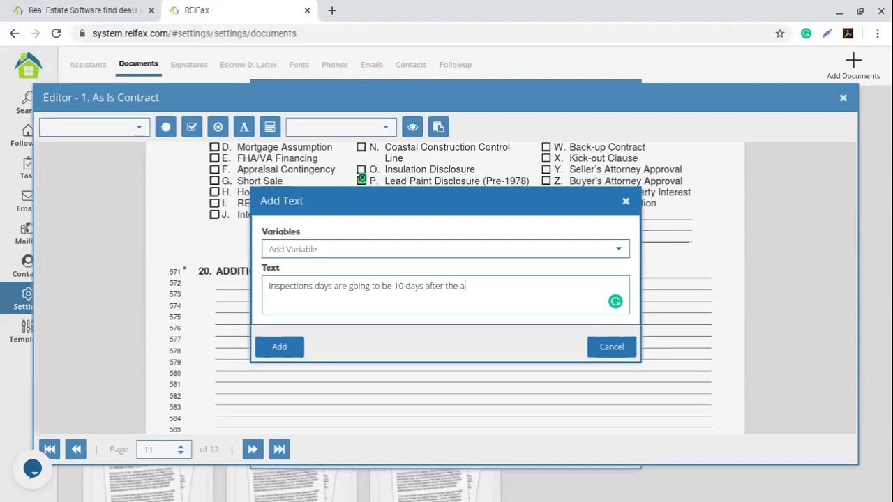
pyautogui.write('cceptance days')
# Fix the typos so it reads 'Inspection days are going to be 10 days after the acceptance date.'.
pyautogui.moveTo(540, 286); pyautogui.dragTo(106, 282)
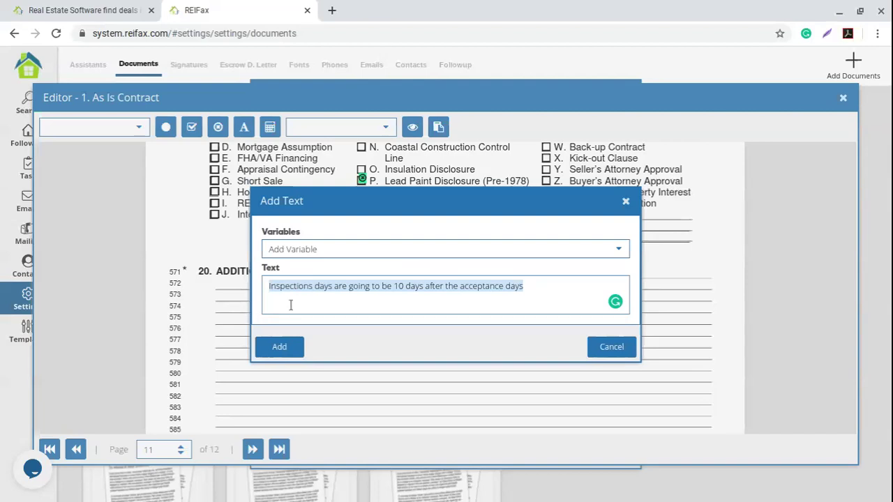
pyautogui.click(339, 308)
pyautogui.click(315, 287)
pyautogui.press('BackSpace')
pyautogui.moveTo(345, 287); pyautogui.dragTo(542, 287)
pyautogui.click(542, 287)
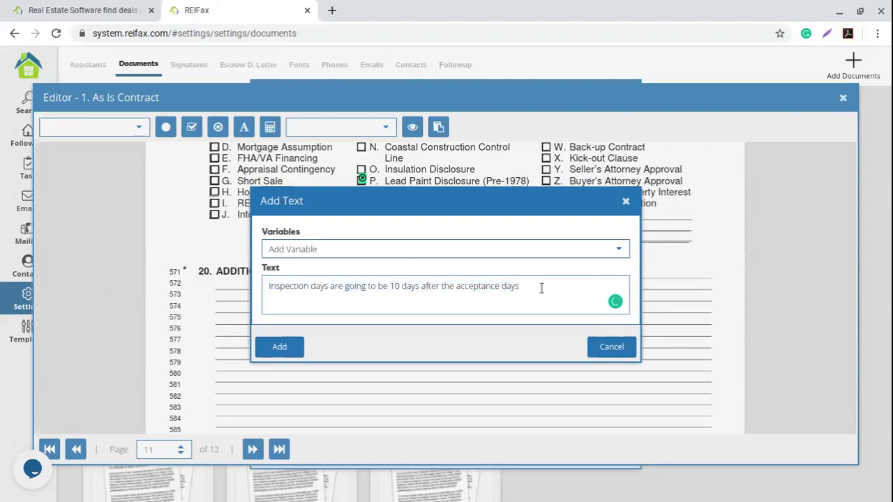
pyautogui.write('e.')
# Add the inspection sentence to the contract and move it onto line 572.
pyautogui.click(280, 347)
pyautogui.moveTo(342, 287); pyautogui.dragTo(331, 283)
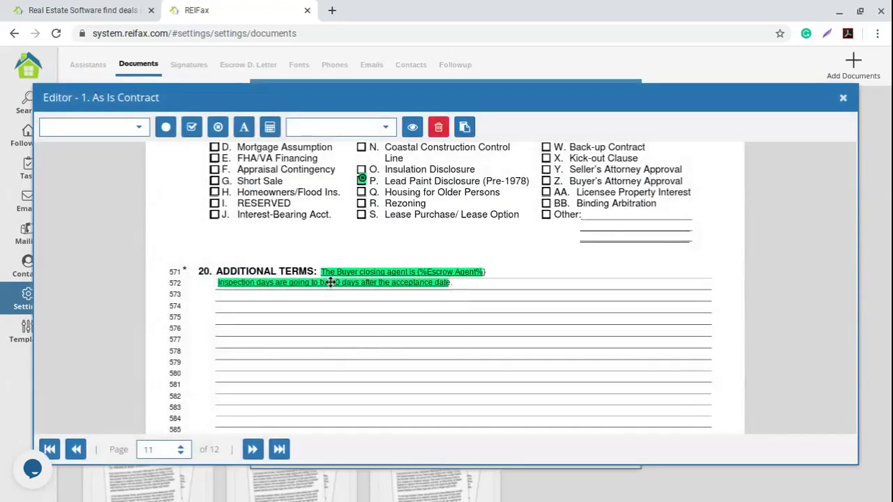
pyautogui.scroll(-1, 384, 325)
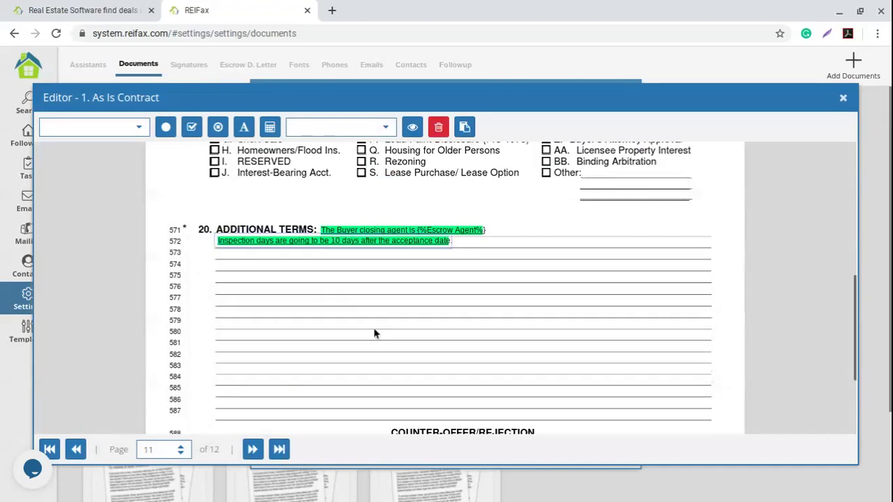
# Go to contract page 12 and scroll to the Buyer signature lines.
pyautogui.scroll(-3, 374, 333)
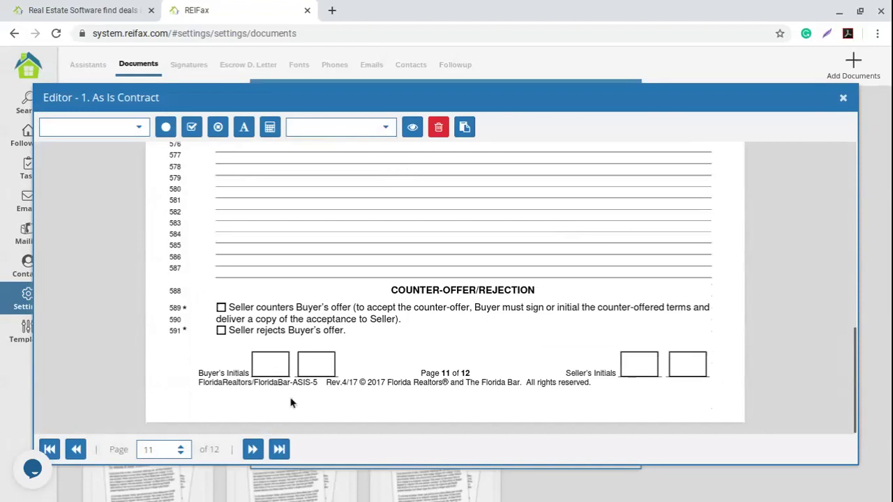
pyautogui.click(252, 449)
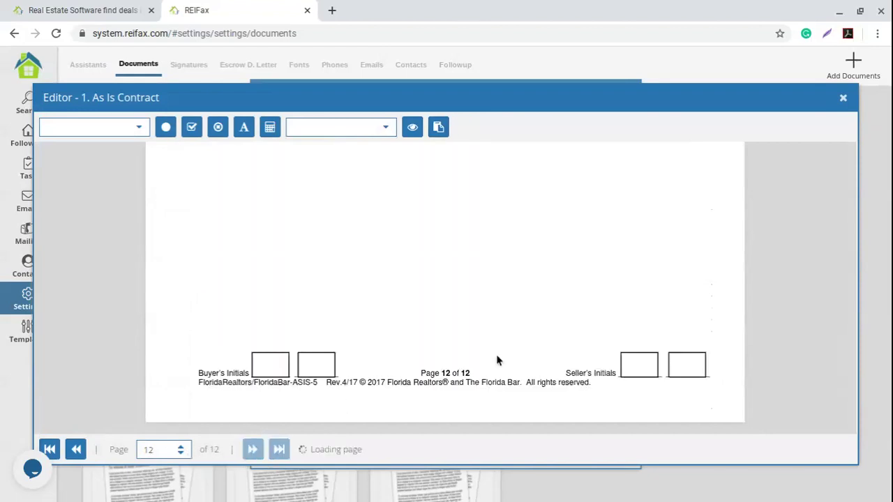
pyautogui.scroll(2, 493, 354)
pyautogui.scroll(3, 493, 354)
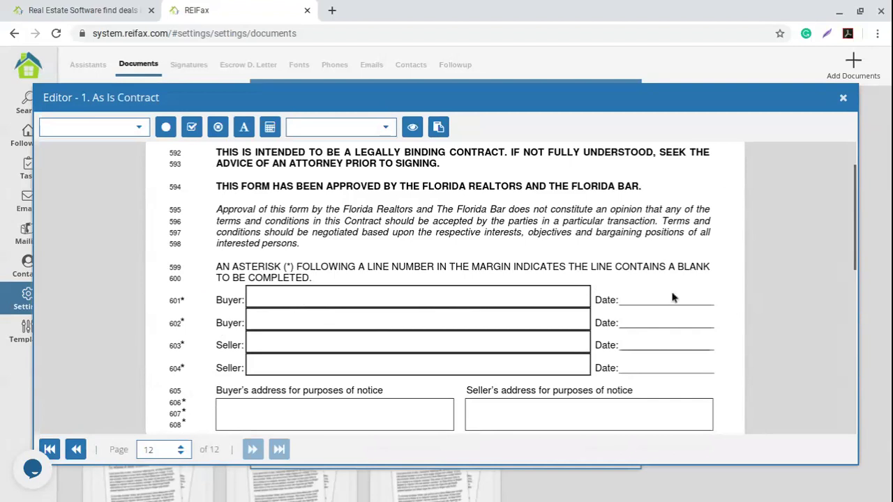
pyautogui.scroll(-1, 328, 352)
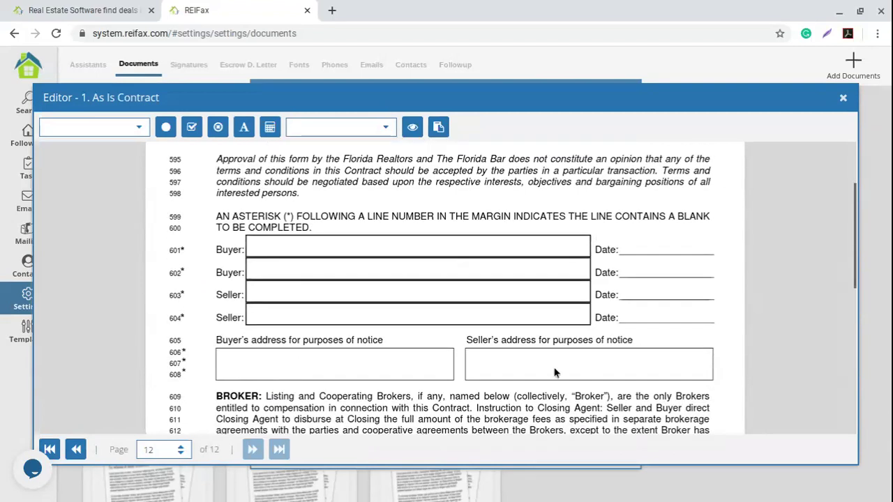
pyautogui.scroll(-4, 328, 327)
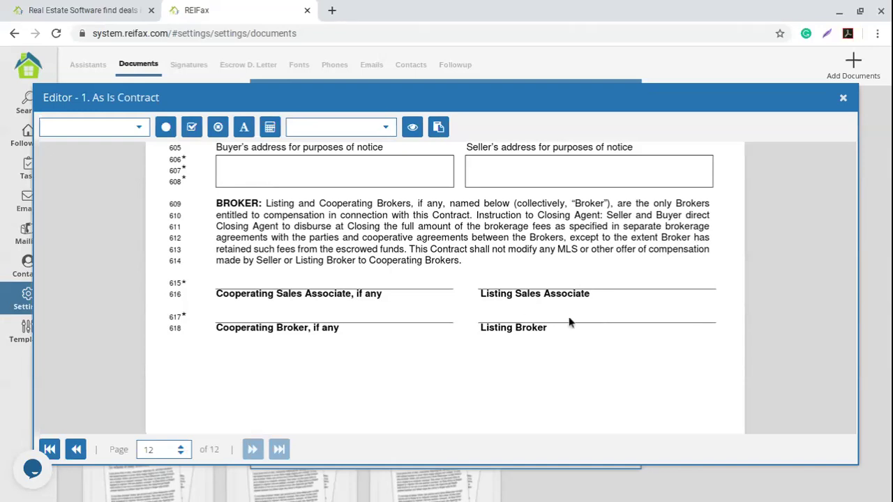
pyautogui.scroll(3, 440, 358)
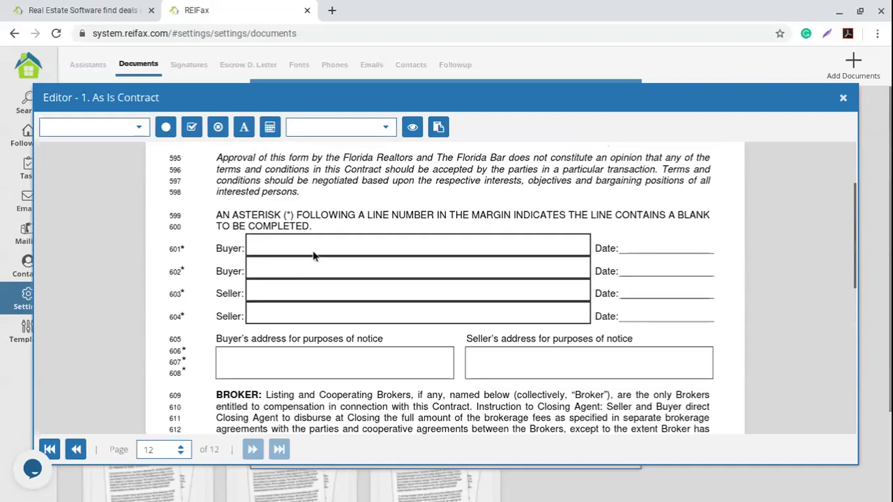
# Place the buyer's full signature on the first Buyer line (601).
pyautogui.click(386, 130)
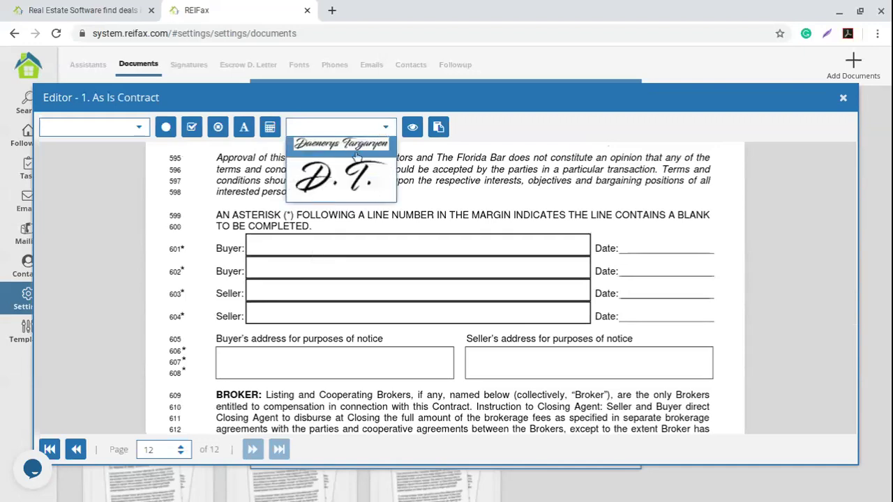
pyautogui.click(322, 152)
pyautogui.moveTo(370, 263)
pyautogui.mouseDown()
pyautogui.moveTo(356, 251)
pyautogui.moveTo(322, 249)
pyautogui.moveTo(331, 250)
pyautogui.mouseUp()
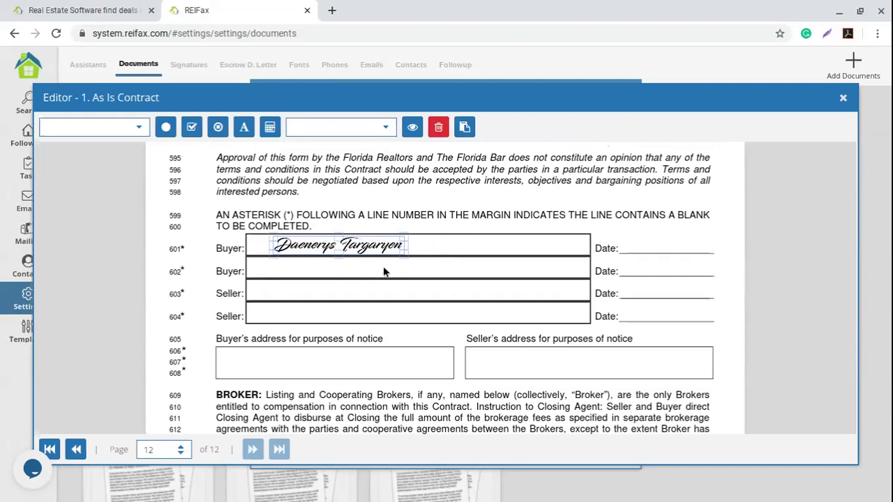
pyautogui.click(666, 255)
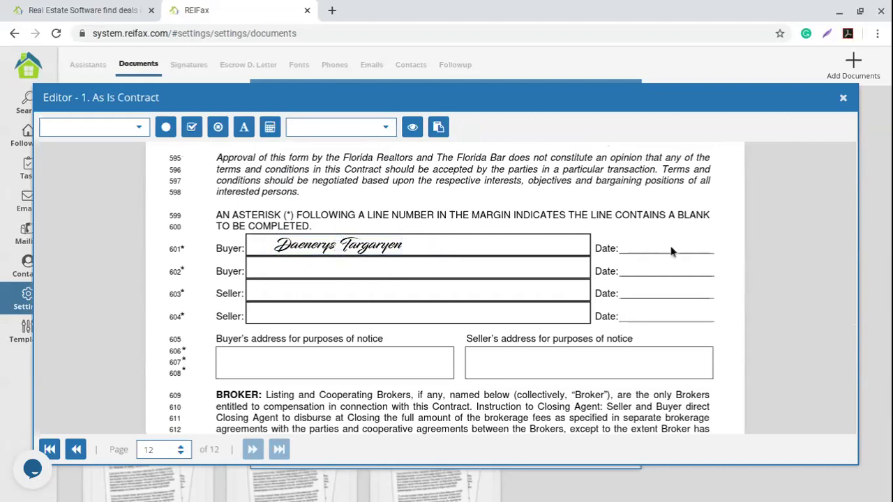
# Put the {%Today Date%} field on the Date blank beside the first Buyer line (601).
pyautogui.click(139, 133)
pyautogui.scroll(-1, 91, 261)
pyautogui.scroll(-6, 93, 261)
pyautogui.scroll(-7, 92, 260)
pyautogui.scroll(-7, 91, 259)
pyautogui.scroll(-10, 91, 258)
pyautogui.scroll(1, 86, 233)
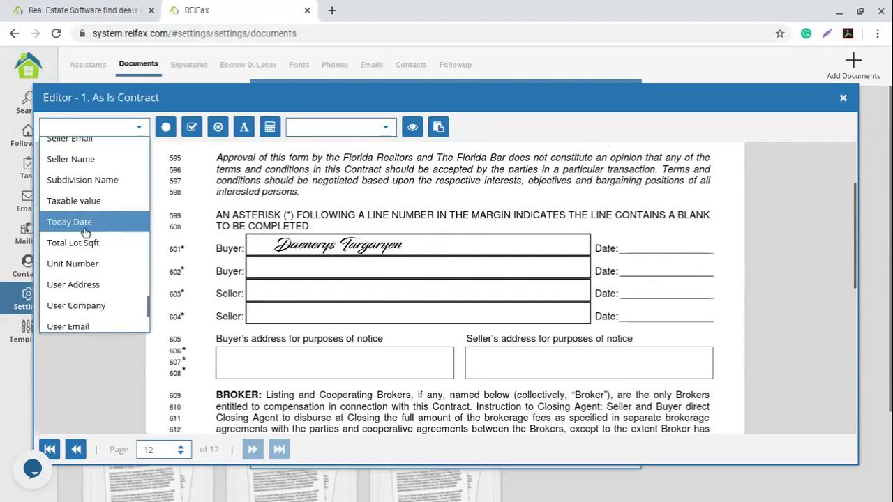
pyautogui.click(86, 222)
pyautogui.moveTo(645, 249)
pyautogui.mouseDown()
pyautogui.moveTo(594, 241)
pyautogui.moveTo(649, 250)
pyautogui.mouseUp()
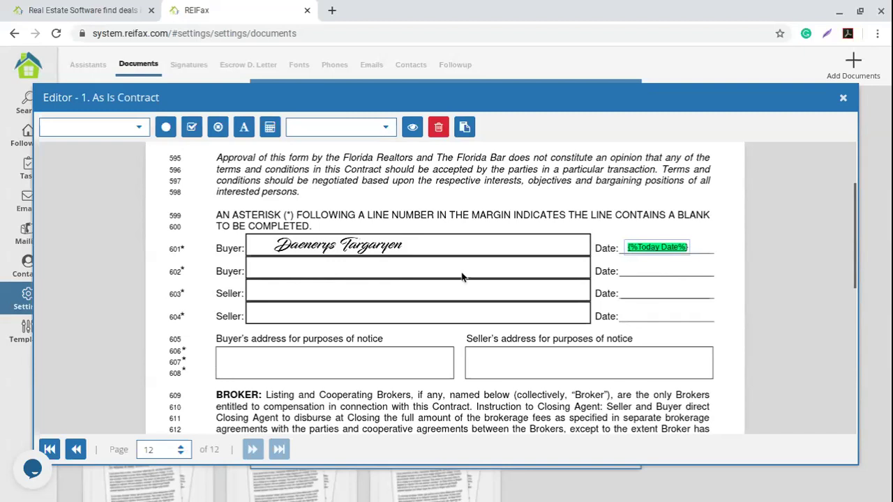
pyautogui.scroll(-1, 343, 318)
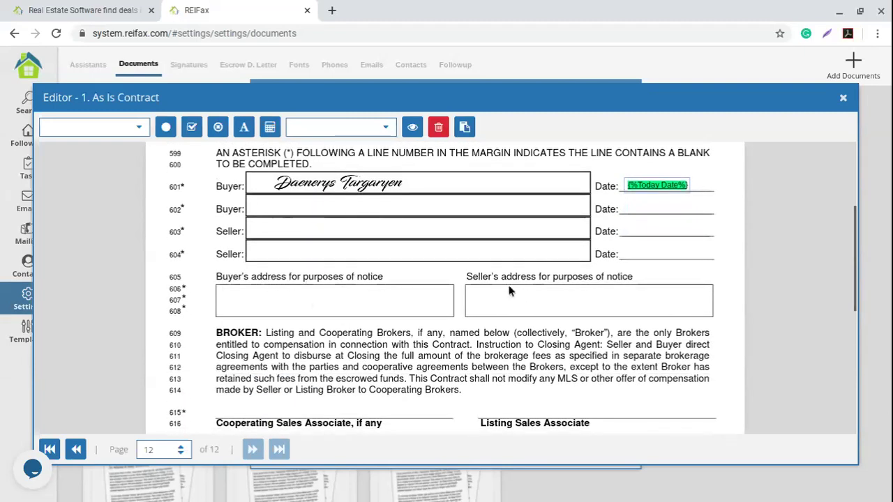
pyautogui.click(236, 300)
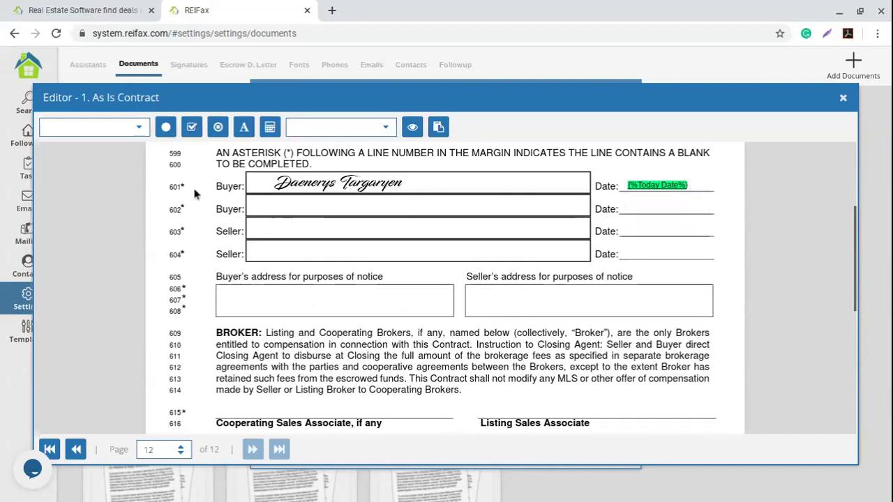
# Place Buyer Address Line 1 and Line 2 fields stacked in the buyer's notice-address box.
pyautogui.click(139, 126)
pyautogui.scroll(-5, 93, 230)
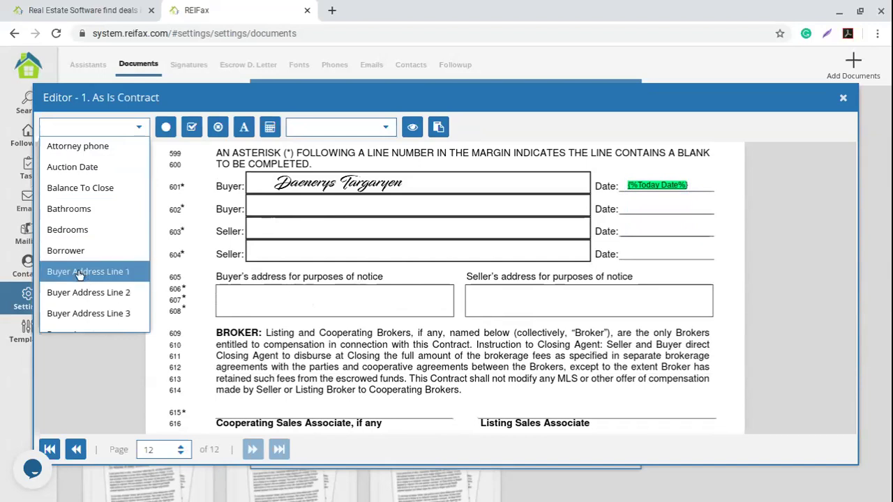
pyautogui.click(78, 270)
pyautogui.moveTo(268, 294); pyautogui.dragTo(249, 292)
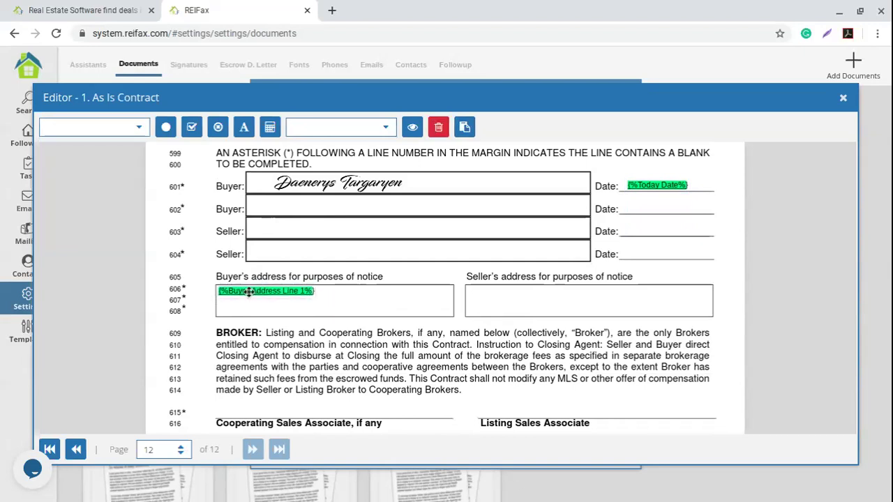
pyautogui.click(243, 302)
pyautogui.click(139, 128)
pyautogui.scroll(-5, 100, 264)
pyautogui.click(100, 263)
pyautogui.moveTo(291, 310); pyautogui.dragTo(257, 304)
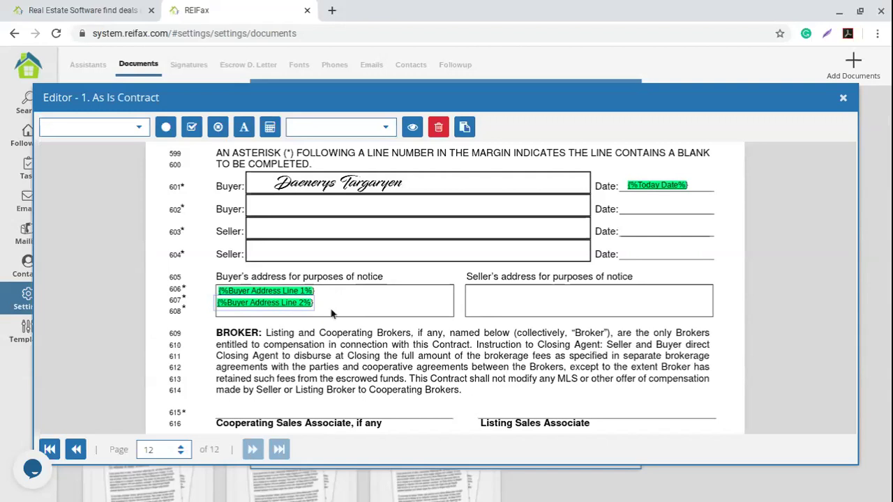
# Delete both Buyer Address fields, leaving the buyer's address box empty.
pyautogui.click(438, 127)
pyautogui.click(287, 289)
pyautogui.press('Delete')
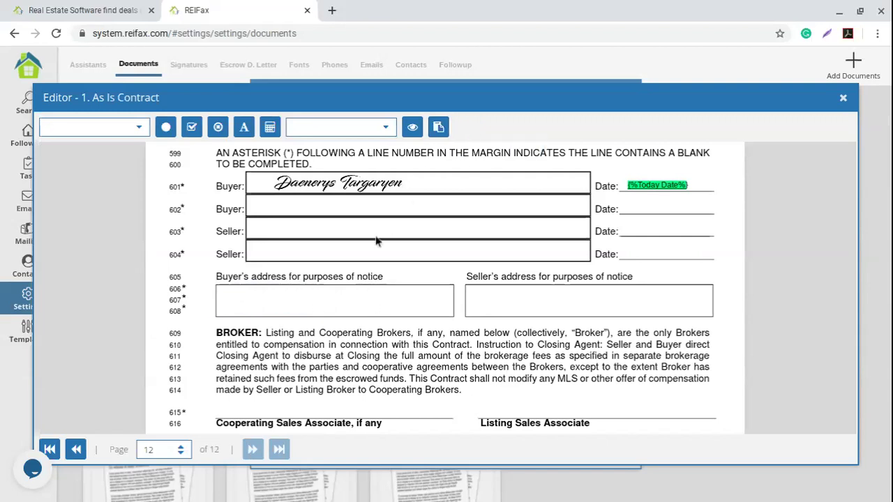
pyautogui.click(140, 127)
# Place the Follow up Email field in the buyer's address box.
pyautogui.scroll(-10, 104, 227)
pyautogui.scroll(-8, 105, 228)
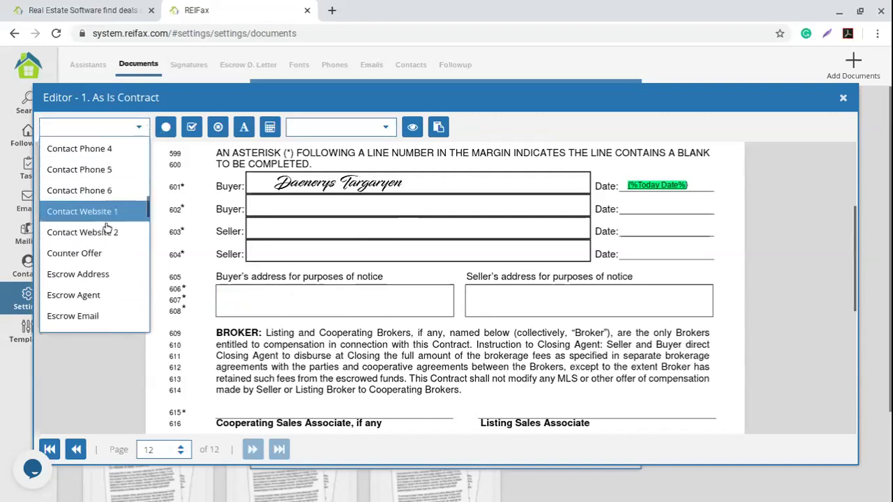
pyautogui.scroll(2, 104, 231)
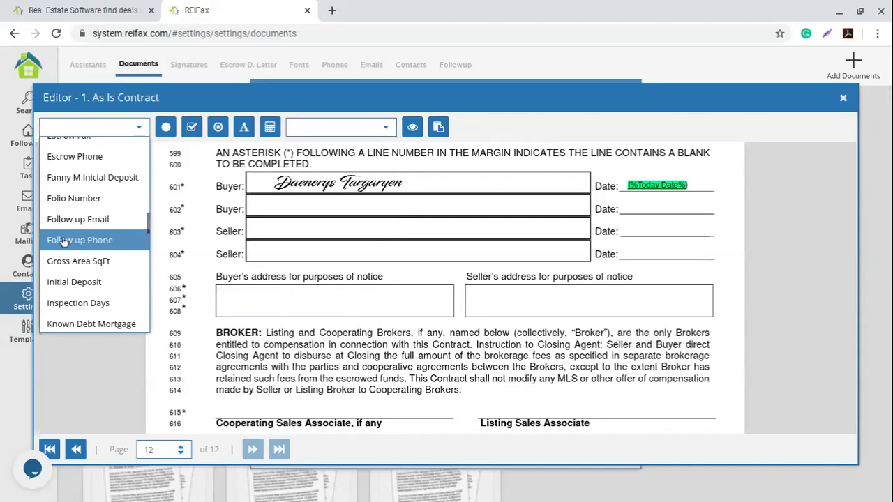
pyautogui.click(77, 219)
pyautogui.moveTo(281, 300); pyautogui.dragTo(240, 295)
pyautogui.click(243, 310)
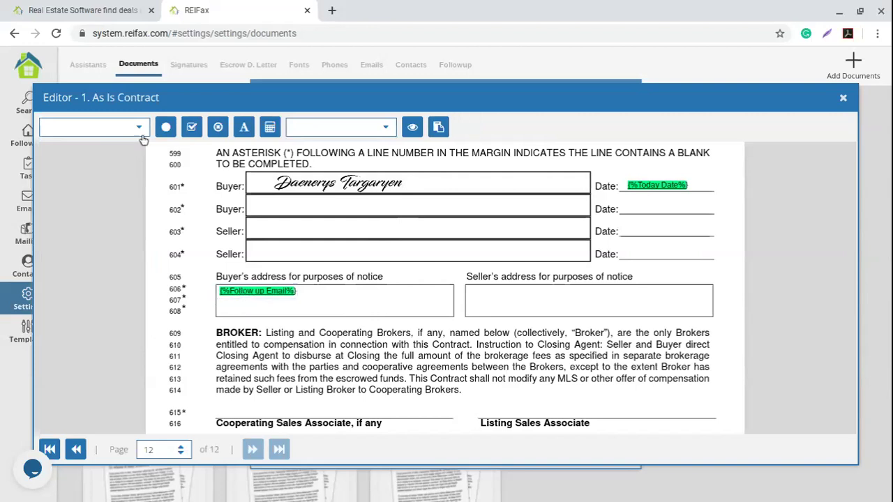
# Place the Follow up Phone field on line 607 under Follow up Email.
pyautogui.click(140, 130)
pyautogui.scroll(-5, 124, 218)
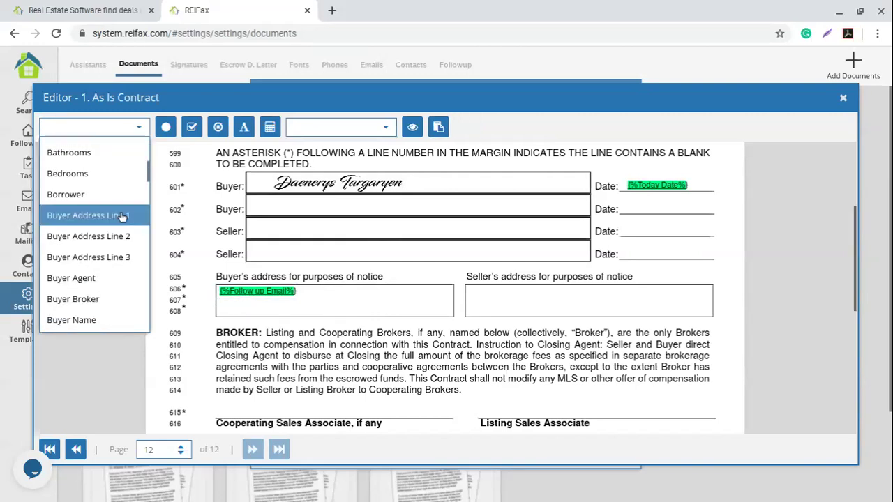
pyautogui.scroll(-5, 120, 219)
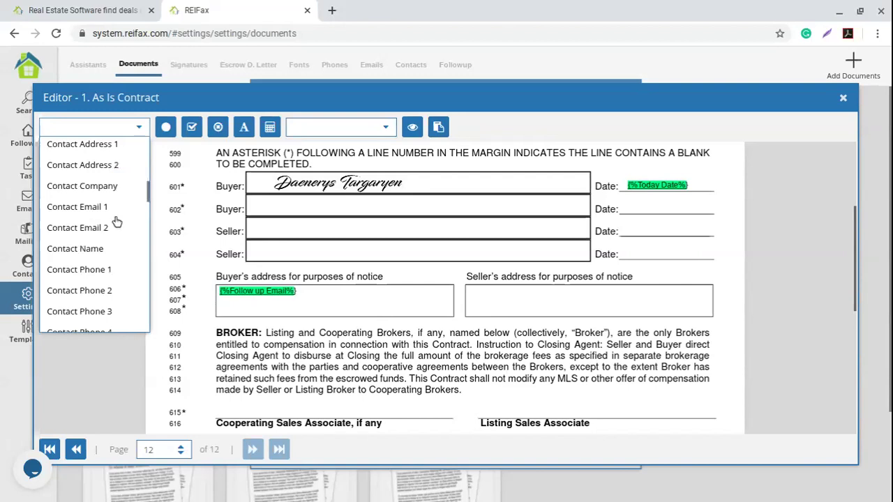
pyautogui.scroll(-5, 115, 220)
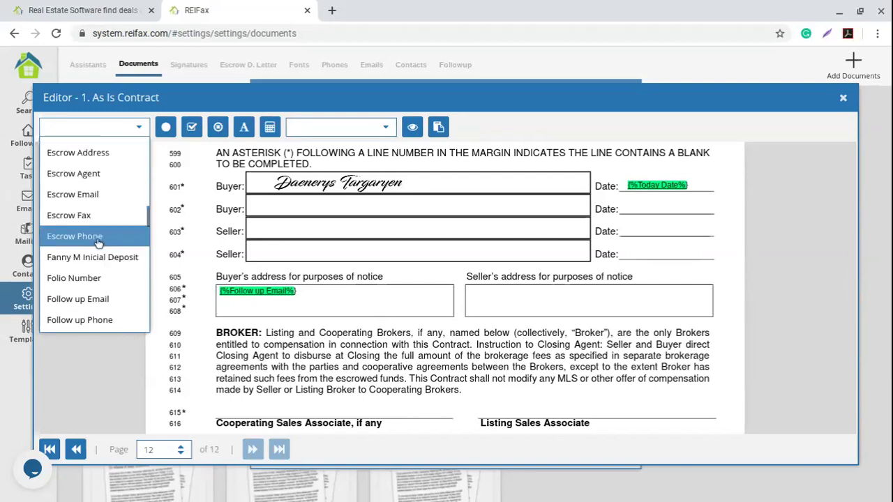
pyautogui.click(123, 319)
pyautogui.moveTo(296, 319); pyautogui.dragTo(269, 310)
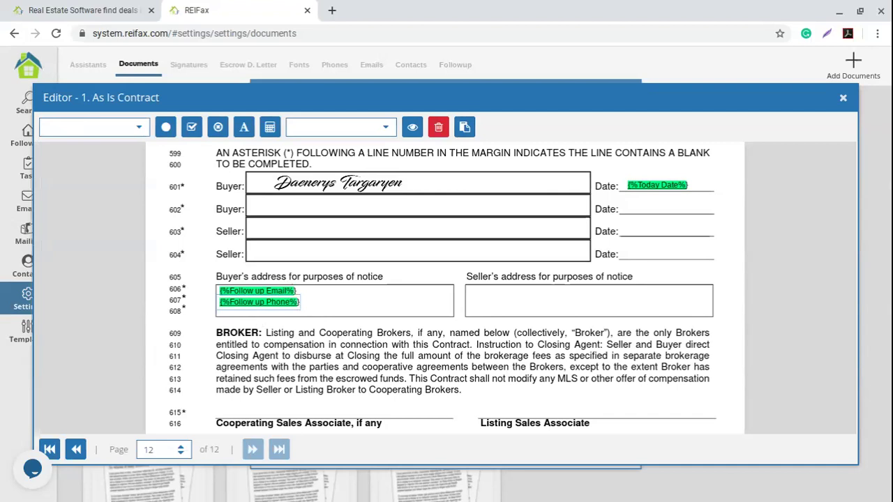
pyautogui.click(503, 312)
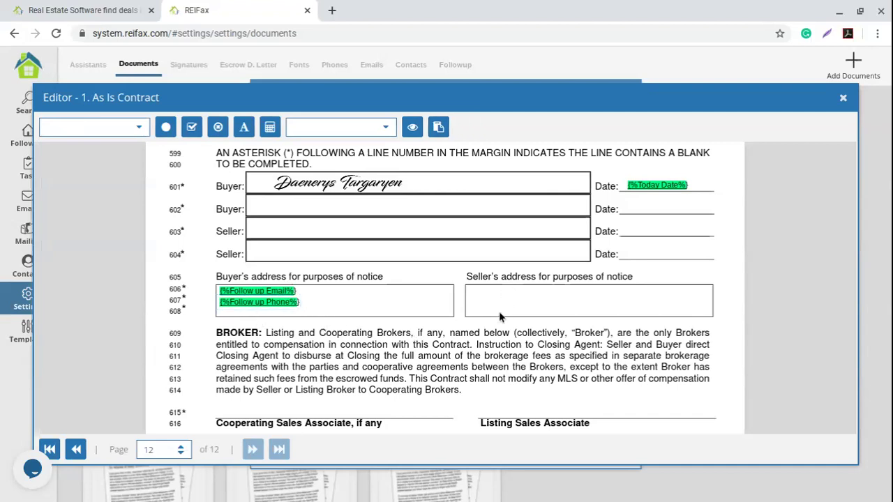
# Insert the Seller Address Line 1 field into the seller's address box.
pyautogui.click(139, 130)
pyautogui.scroll(-2, 112, 222)
pyautogui.scroll(-8, 109, 220)
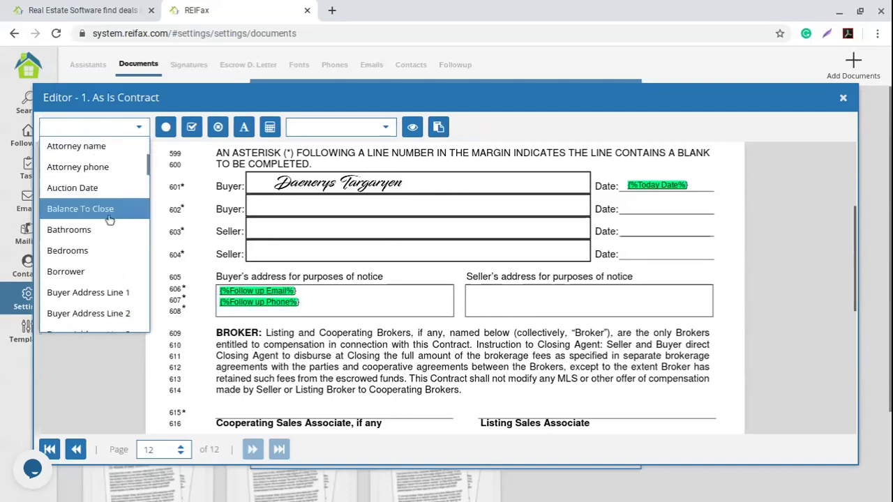
pyautogui.scroll(-12, 110, 220)
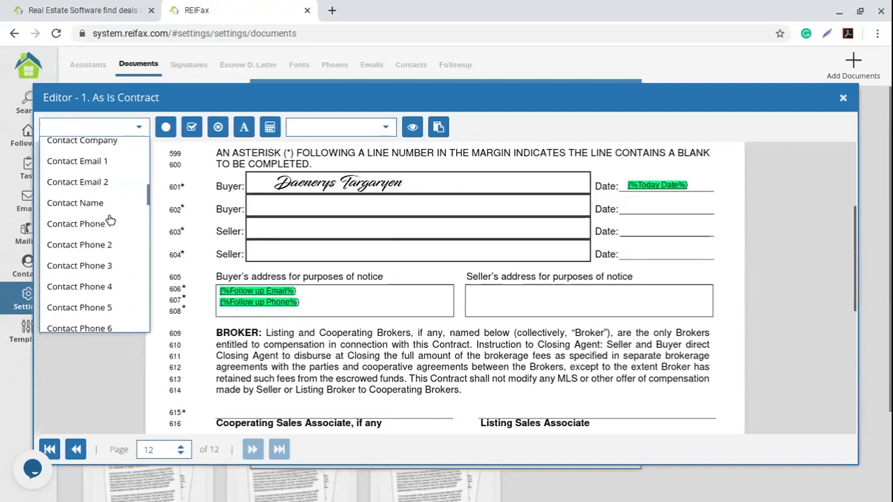
pyautogui.scroll(-20, 109, 220)
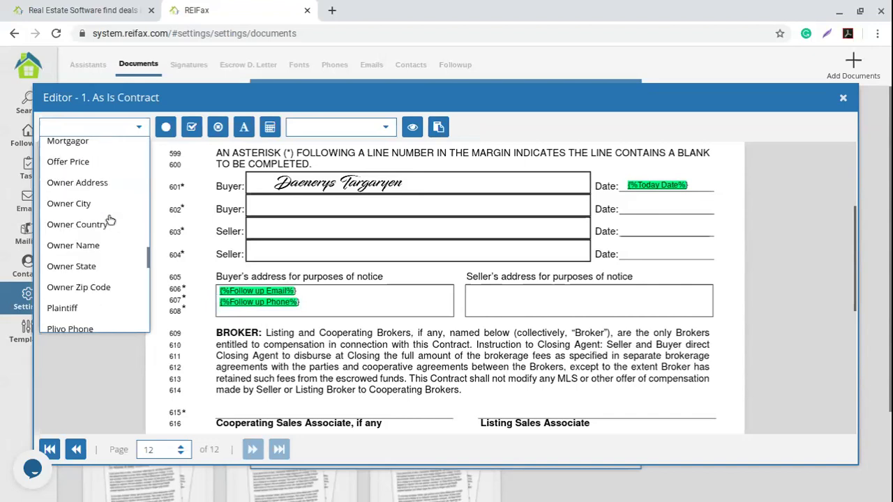
pyautogui.scroll(-3, 109, 221)
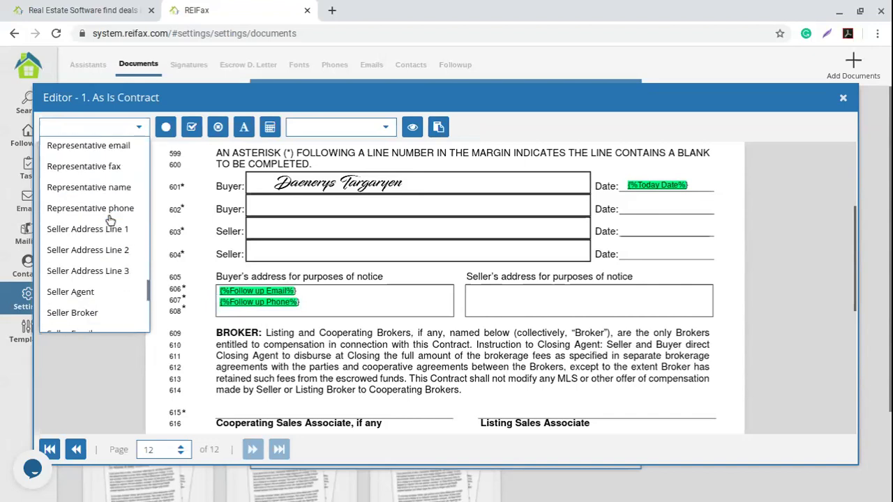
pyautogui.click(87, 229)
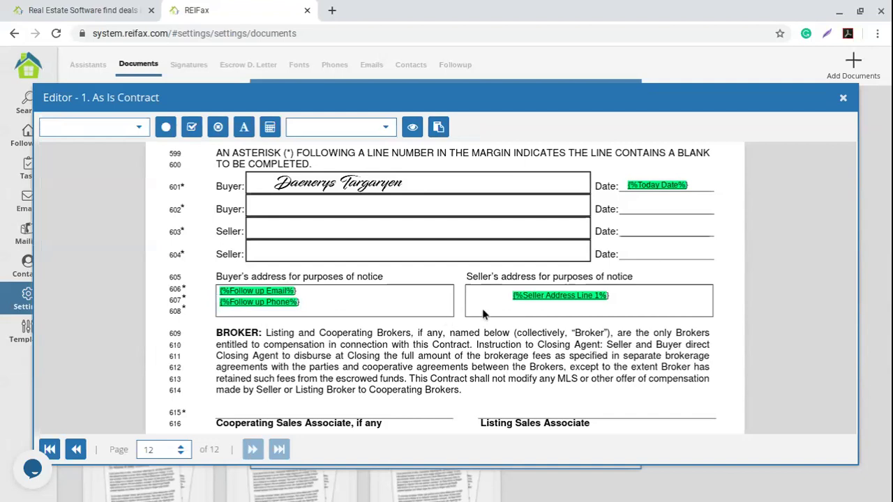
# Add Seller Address Line 2 and stack it beneath Line 1 in the seller's box.
pyautogui.click(105, 127)
pyautogui.scroll(-10, 92, 244)
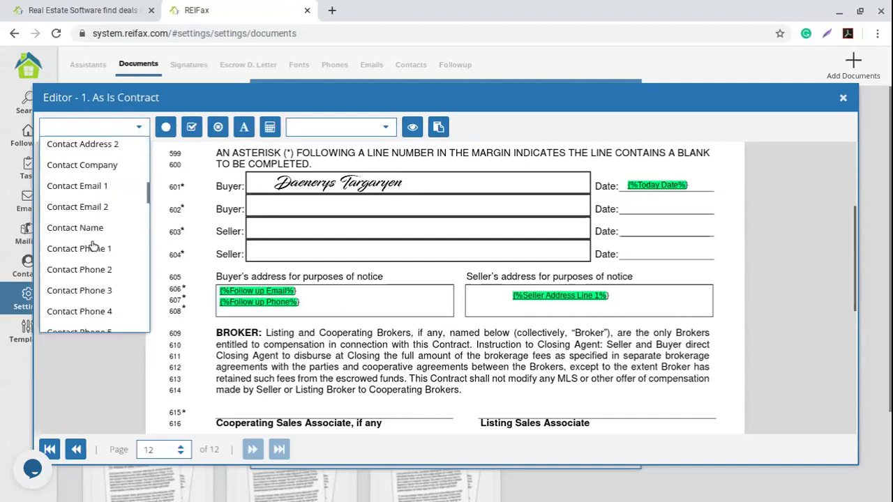
pyautogui.scroll(-8, 92, 243)
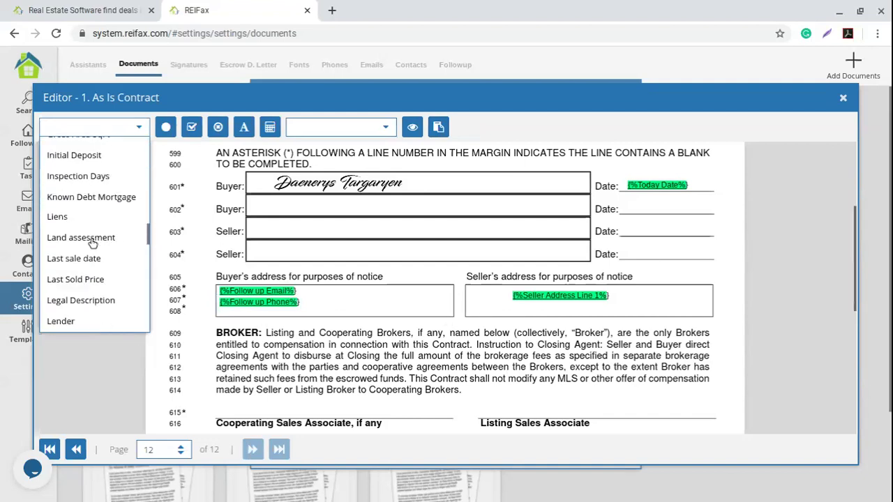
pyautogui.scroll(-8, 92, 244)
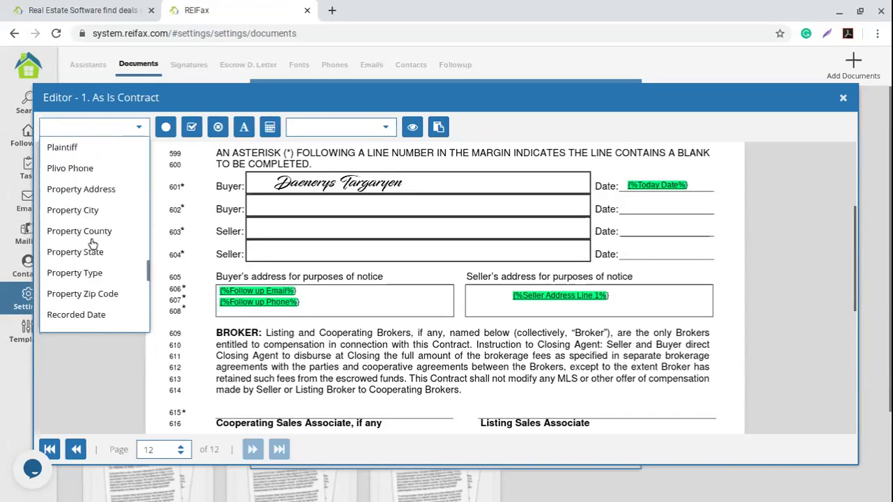
pyautogui.scroll(-3, 93, 243)
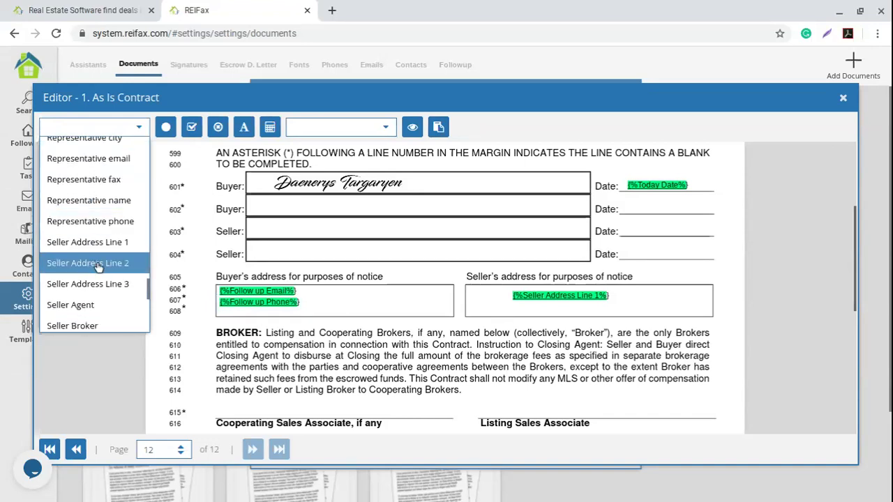
pyautogui.click(83, 259)
pyautogui.moveTo(513, 296)
pyautogui.mouseDown()
pyautogui.moveTo(472, 292)
pyautogui.moveTo(498, 304)
pyautogui.mouseUp()
pyautogui.click(301, 281)
pyautogui.scroll(-2, 311, 283)
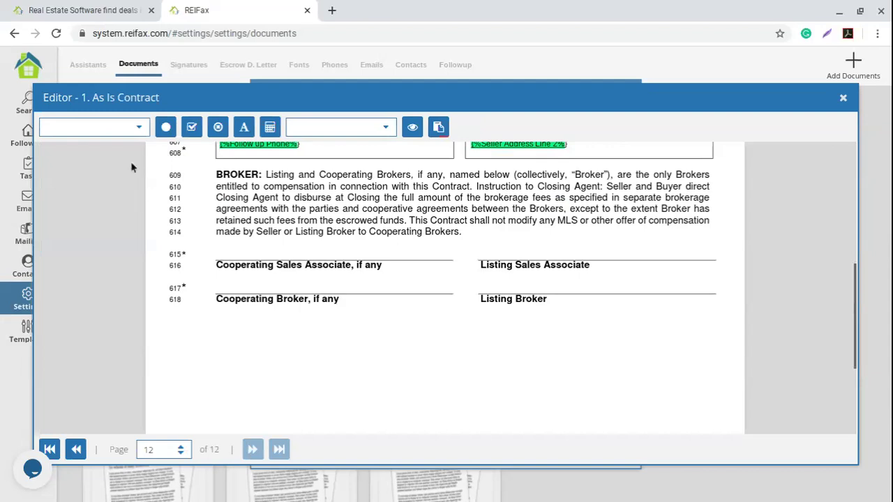
# Place the Buyer Agent field above the Cooperating Sales Associate line (615).
pyautogui.click(137, 128)
pyautogui.scroll(-2, 104, 211)
pyautogui.scroll(-3, 105, 213)
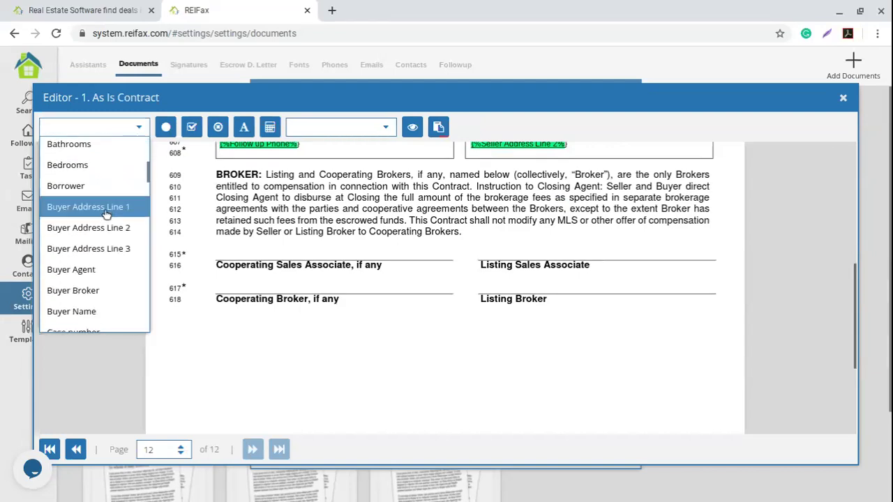
pyautogui.scroll(-1, 106, 214)
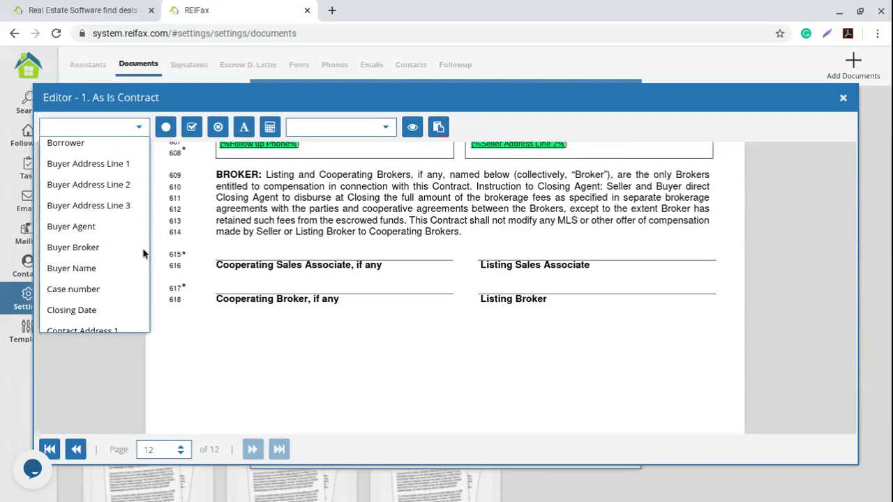
pyautogui.click(70, 226)
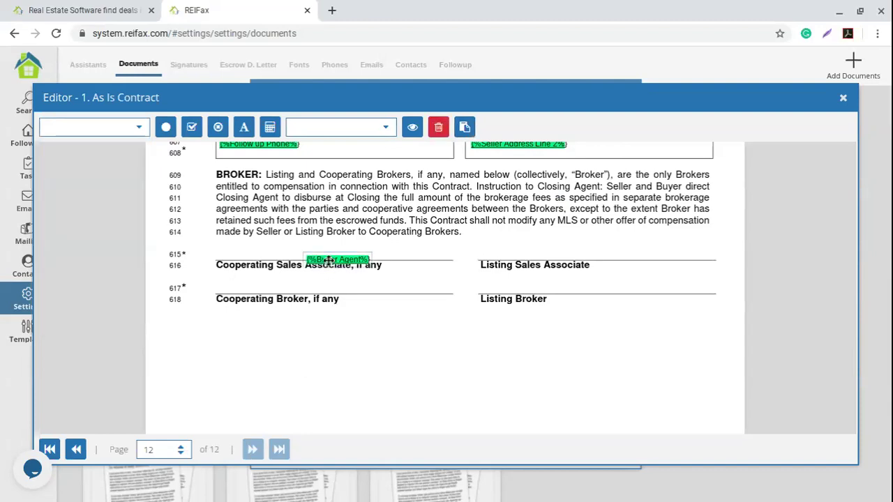
pyautogui.moveTo(328, 263); pyautogui.dragTo(290, 253)
pyautogui.click(199, 224)
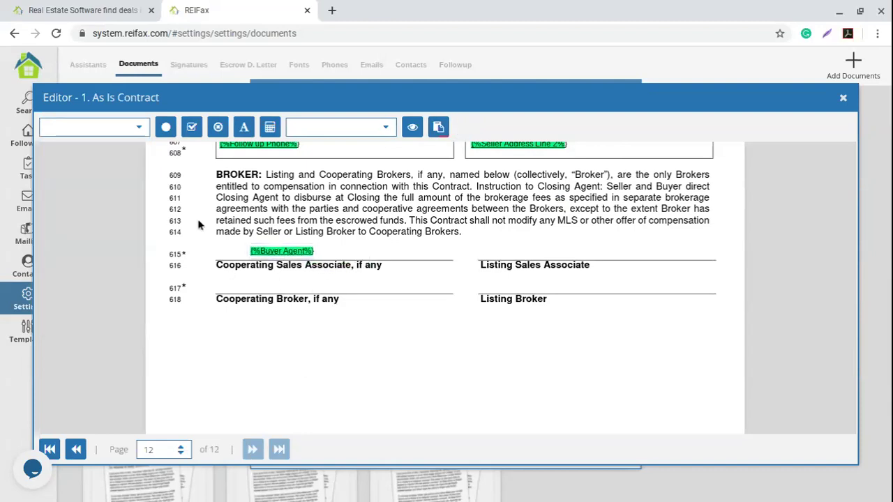
# Place the Buyer Broker field above the Cooperating Broker line (617).
pyautogui.click(139, 129)
pyautogui.scroll(-5, 125, 250)
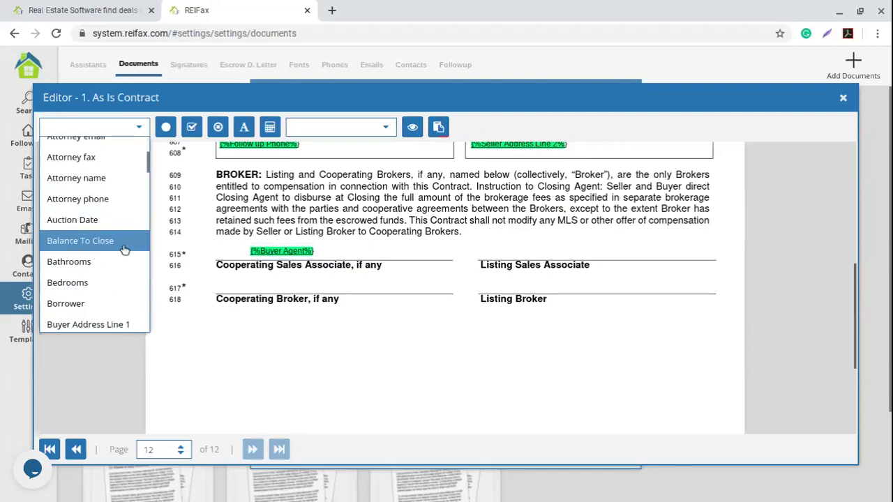
pyautogui.scroll(-4, 125, 250)
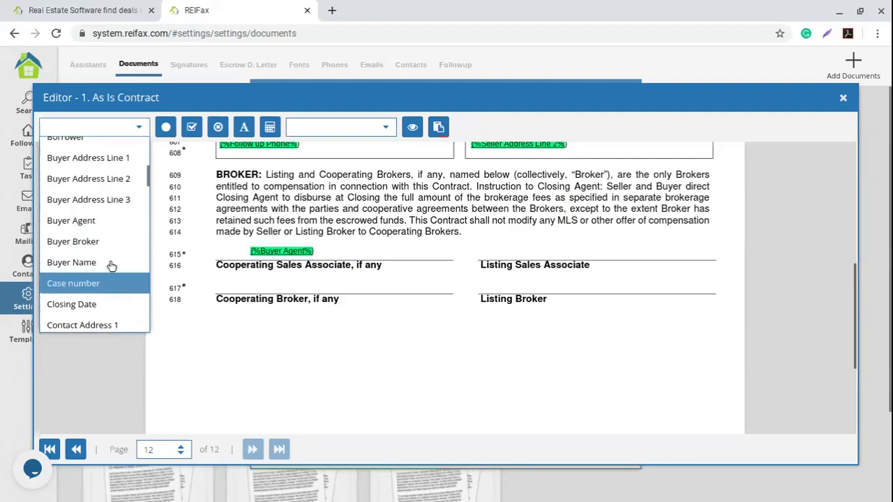
pyautogui.click(76, 241)
pyautogui.moveTo(302, 279); pyautogui.dragTo(276, 281)
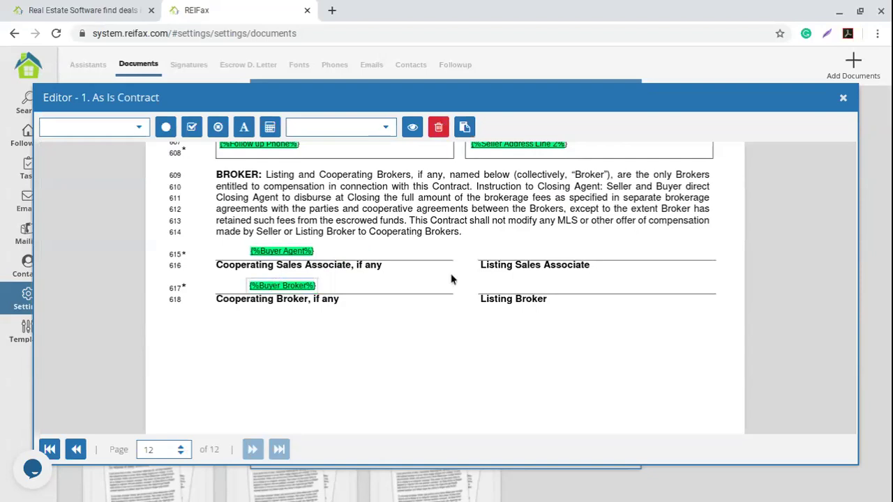
pyautogui.click(532, 297)
# Place the Seller Agent field above the Listing Sales Associate line.
pyautogui.click(138, 125)
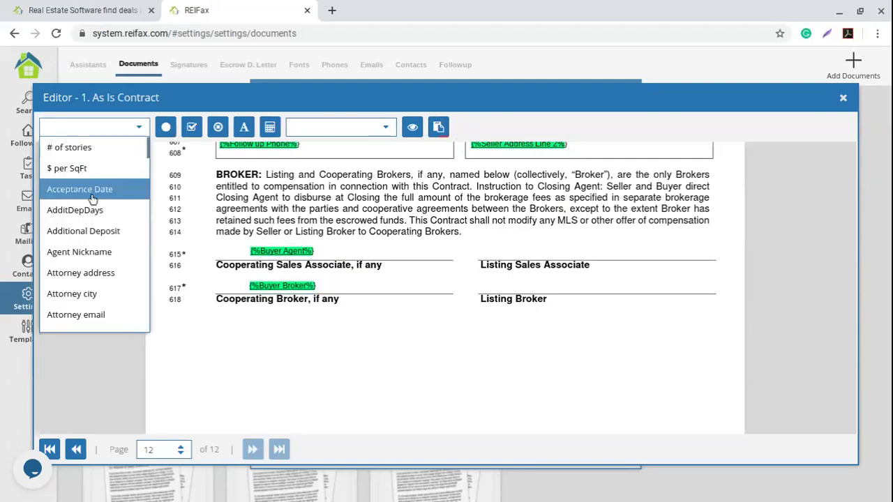
pyautogui.scroll(-5, 97, 201)
pyautogui.scroll(-6, 91, 202)
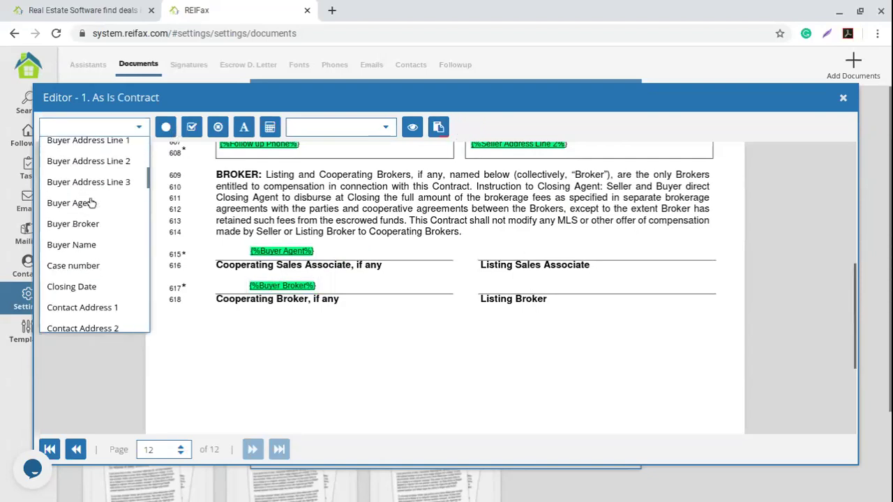
pyautogui.scroll(-8, 90, 202)
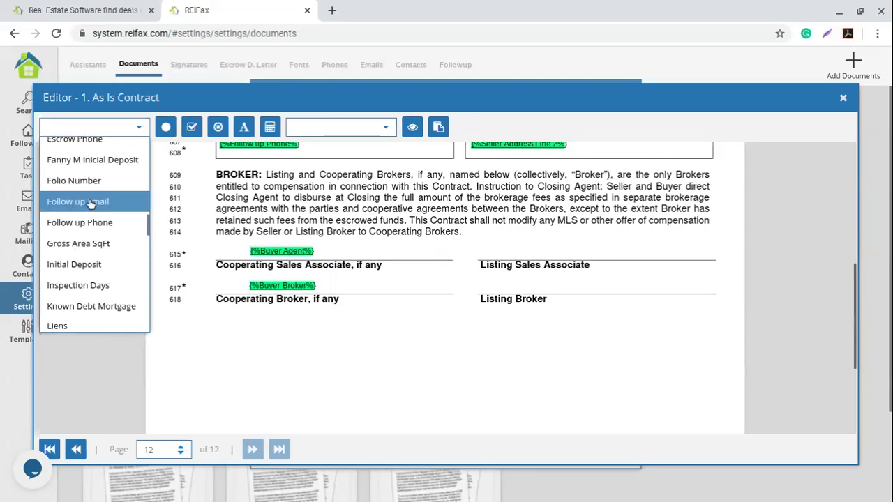
pyautogui.scroll(-8, 91, 202)
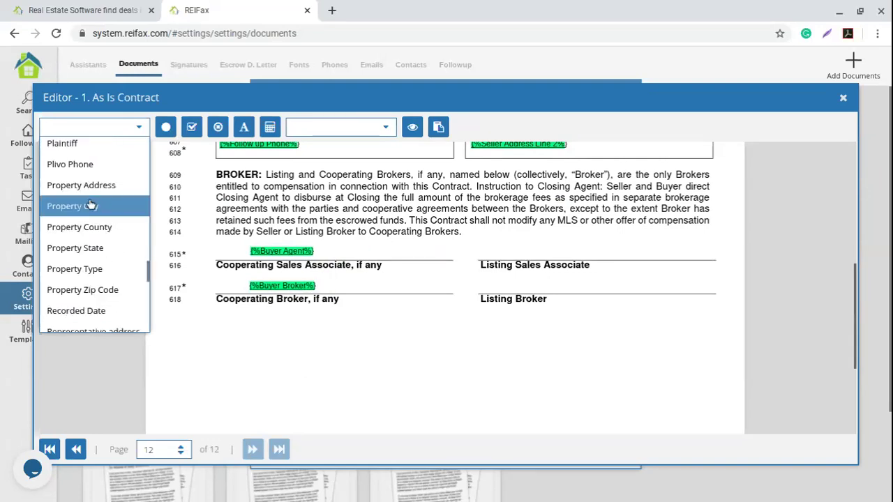
pyautogui.scroll(-2, 91, 202)
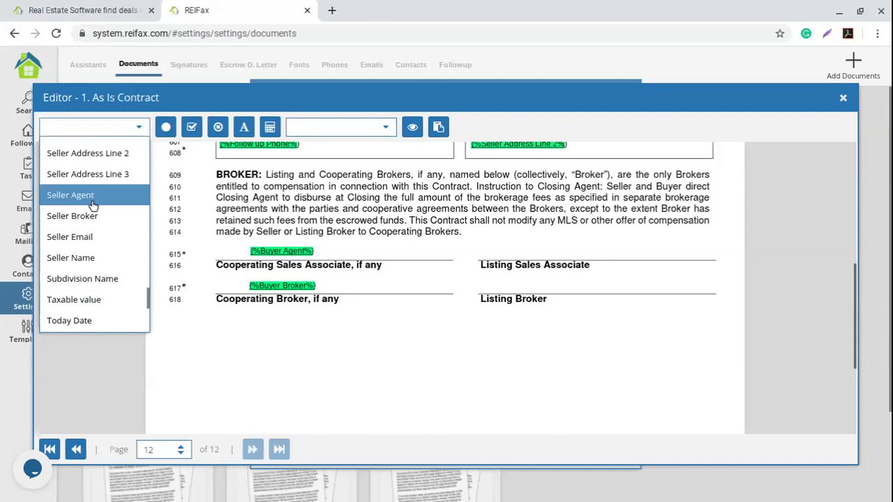
pyautogui.click(91, 195)
pyautogui.click(552, 253)
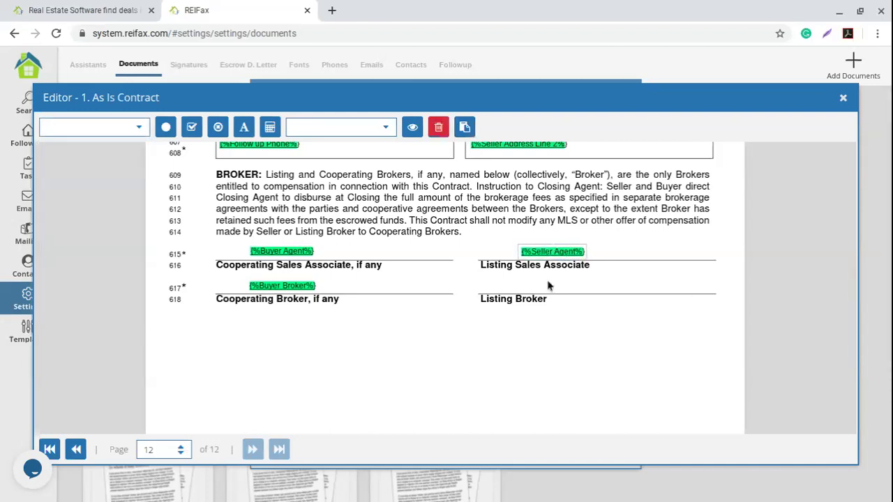
# Place the Seller Broker field above the Listing Broker line.
pyautogui.click(123, 127)
pyautogui.scroll(-5, 102, 251)
pyautogui.scroll(-6, 104, 219)
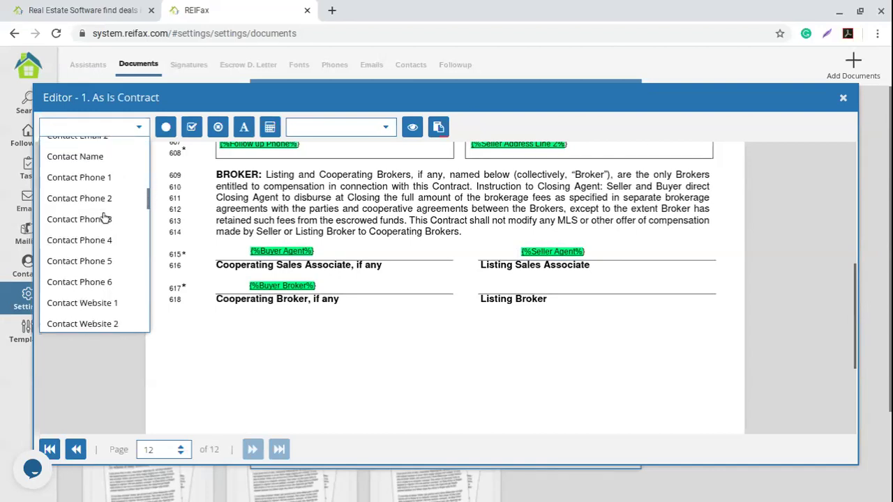
pyautogui.scroll(-2, 104, 219)
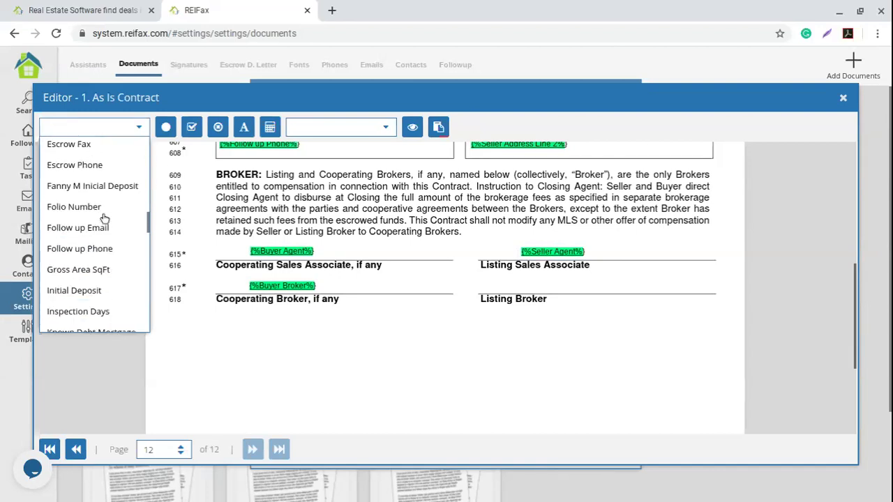
pyautogui.scroll(-2, 104, 219)
pyautogui.scroll(-1, 104, 219)
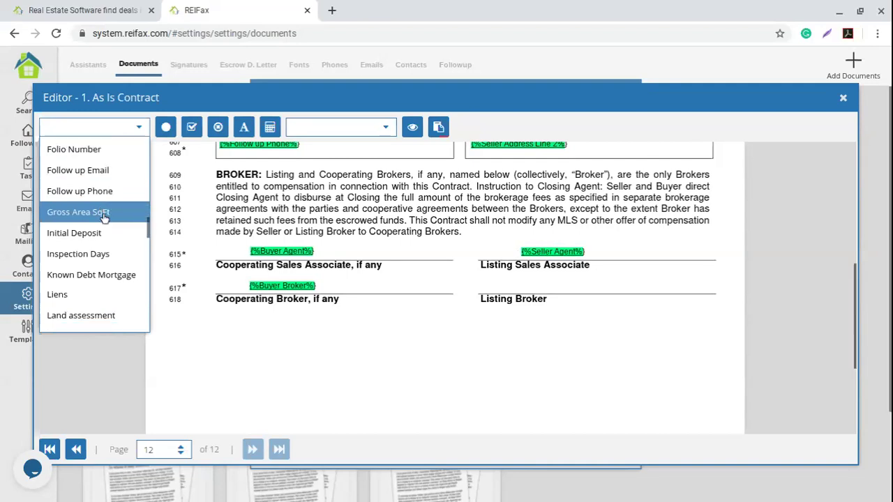
pyautogui.scroll(-1, 104, 219)
pyautogui.scroll(-10, 104, 220)
pyautogui.scroll(-12, 104, 221)
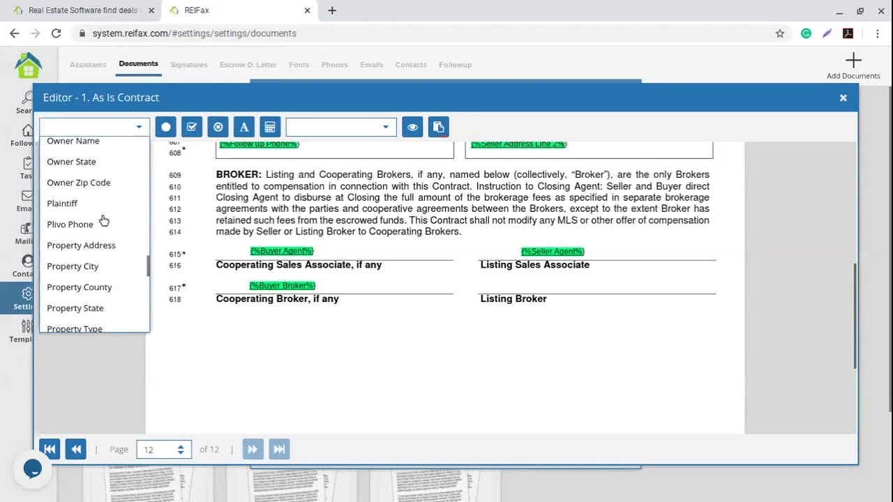
pyautogui.scroll(-5, 95, 225)
pyautogui.scroll(3, 87, 230)
pyautogui.scroll(-5, 87, 230)
pyautogui.scroll(-3, 88, 230)
pyautogui.moveTo(84, 287); pyautogui.dragTo(542, 286)
pyautogui.click(539, 287)
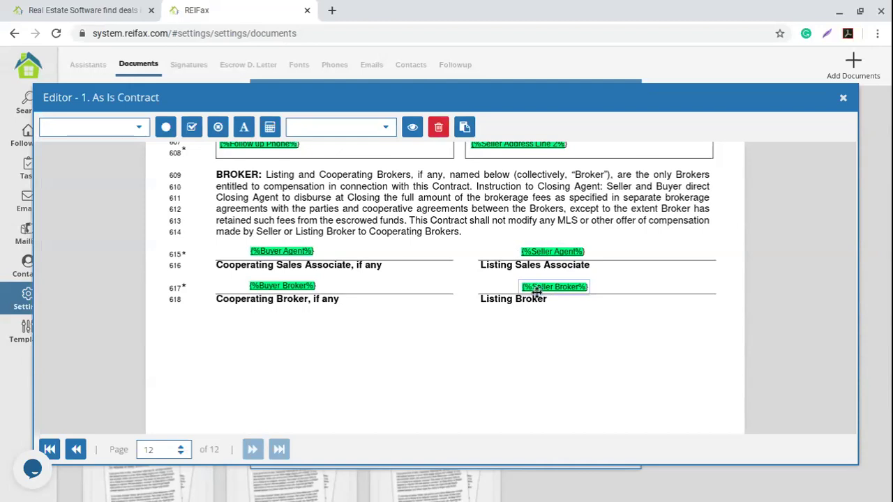
pyautogui.click(637, 250)
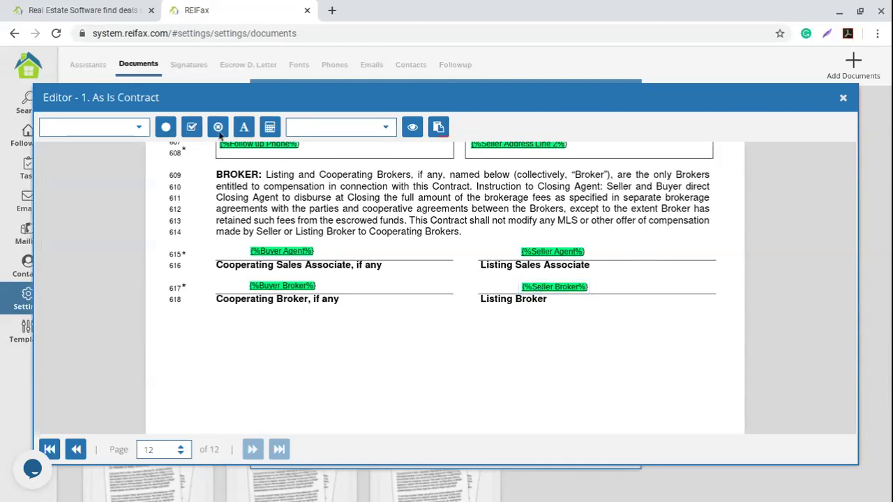
pyautogui.click(138, 127)
pyautogui.scroll(-5, 118, 231)
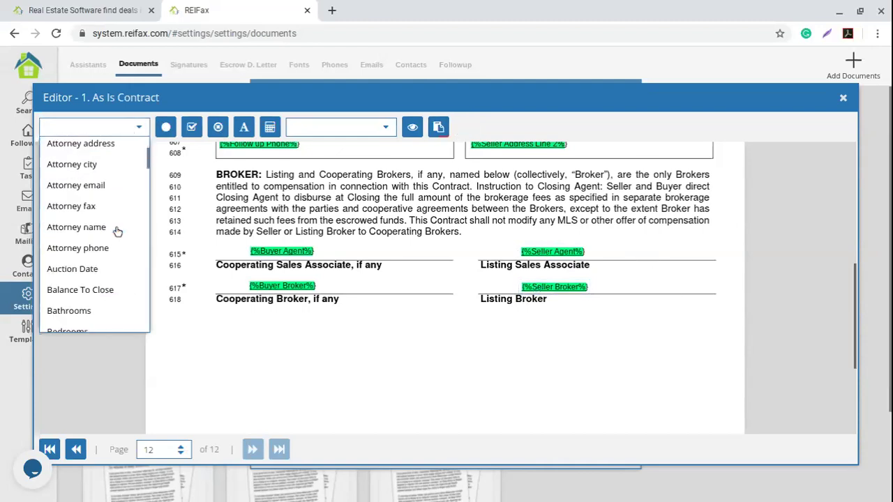
pyautogui.scroll(-3, 112, 240)
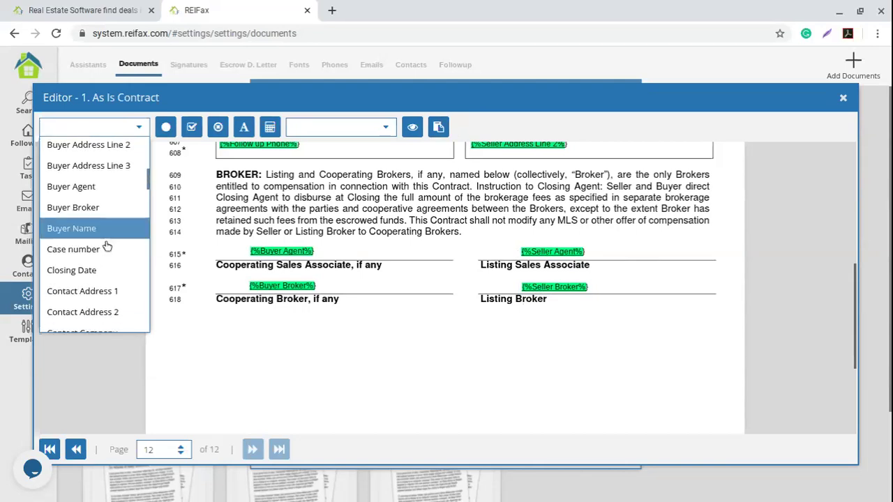
pyautogui.scroll(-4, 112, 270)
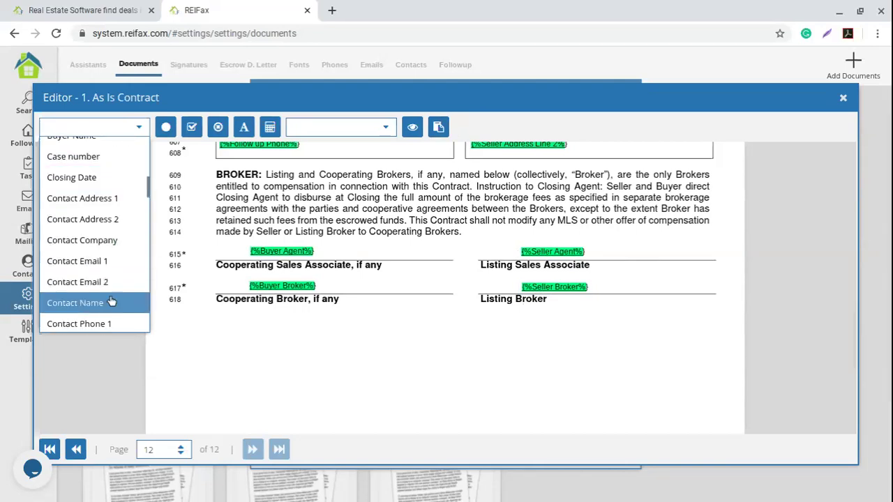
pyautogui.scroll(-2, 115, 296)
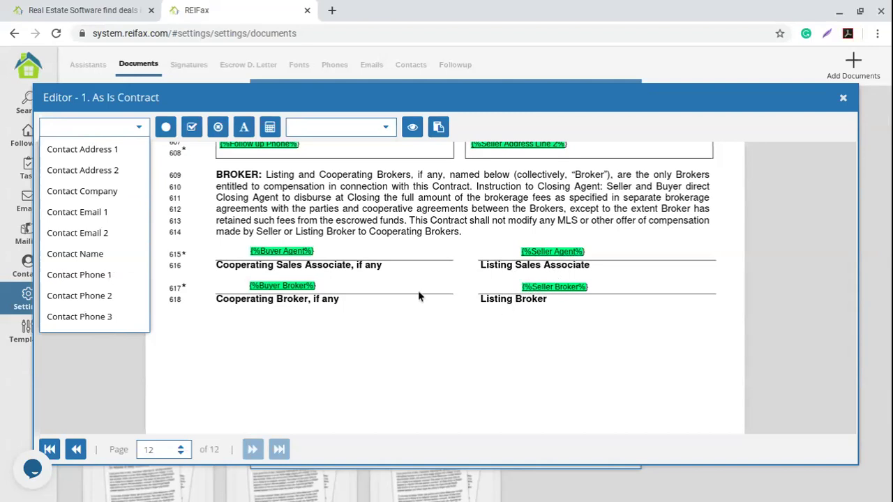
pyautogui.click(412, 312)
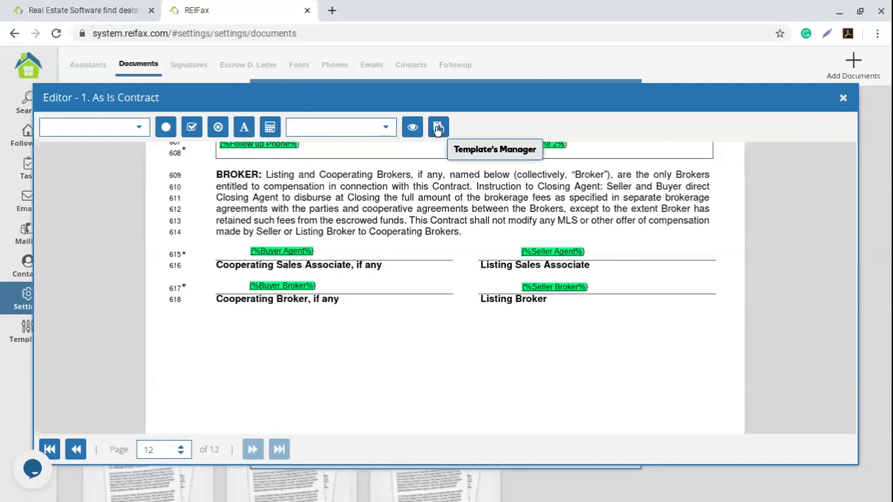
pyautogui.click(438, 128)
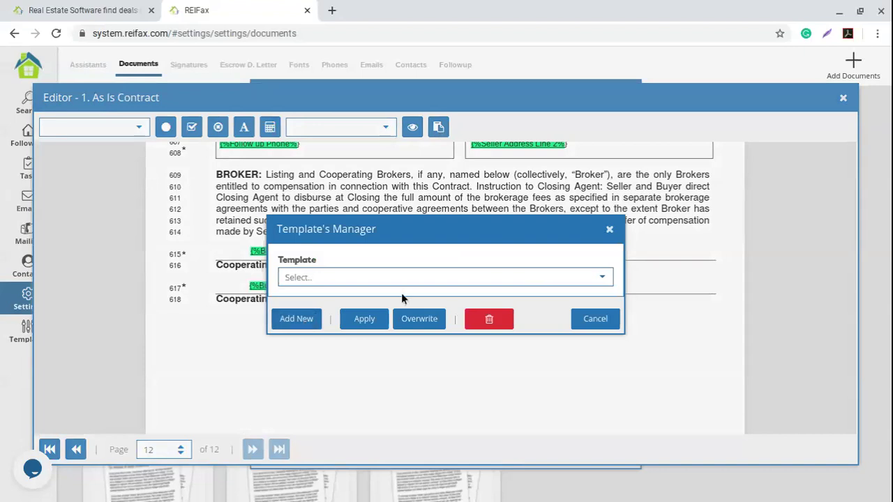
# Browse the saved templates list in Template's Manager without choosing one.
pyautogui.click(603, 278)
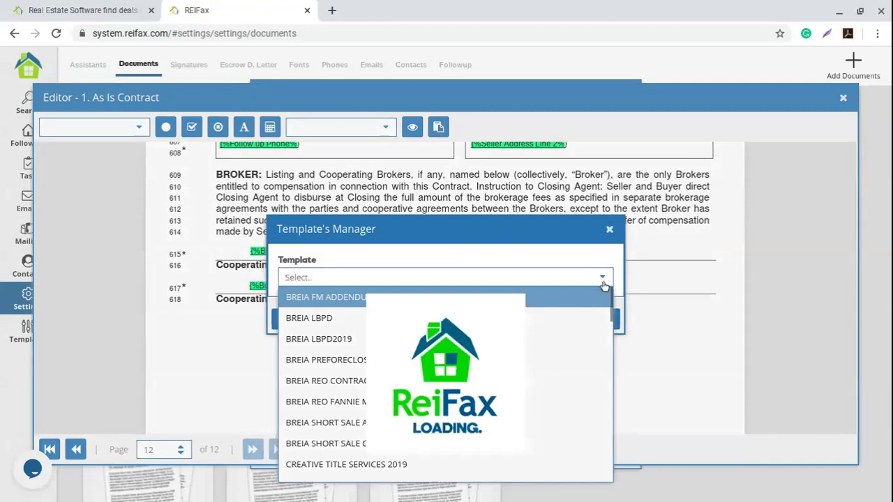
pyautogui.click(527, 255)
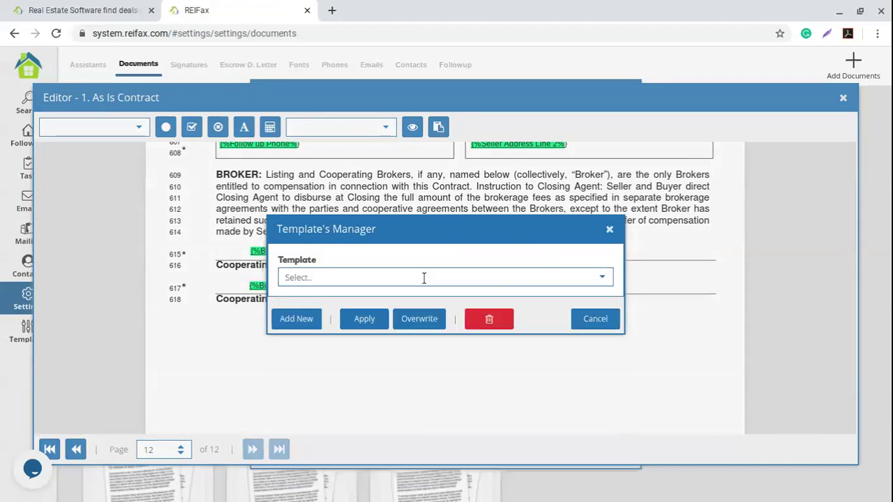
pyautogui.click(609, 279)
pyautogui.scroll(-1, 402, 363)
pyautogui.scroll(-5, 399, 390)
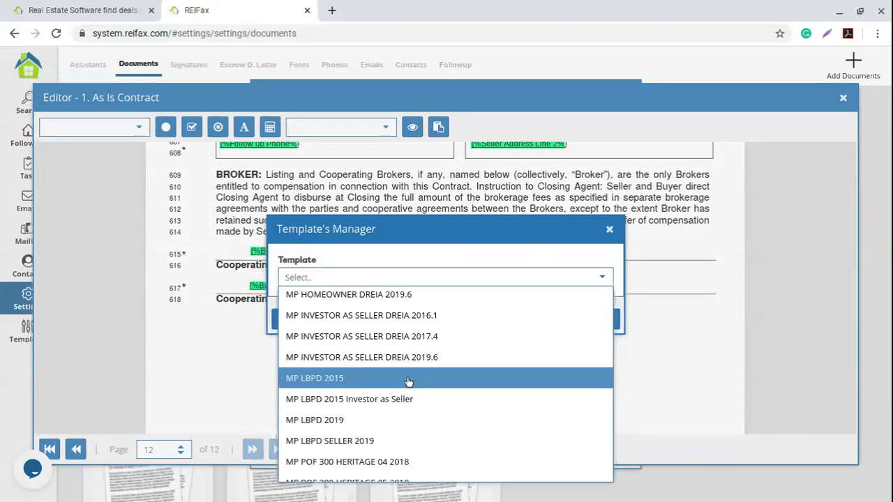
pyautogui.scroll(5, 404, 377)
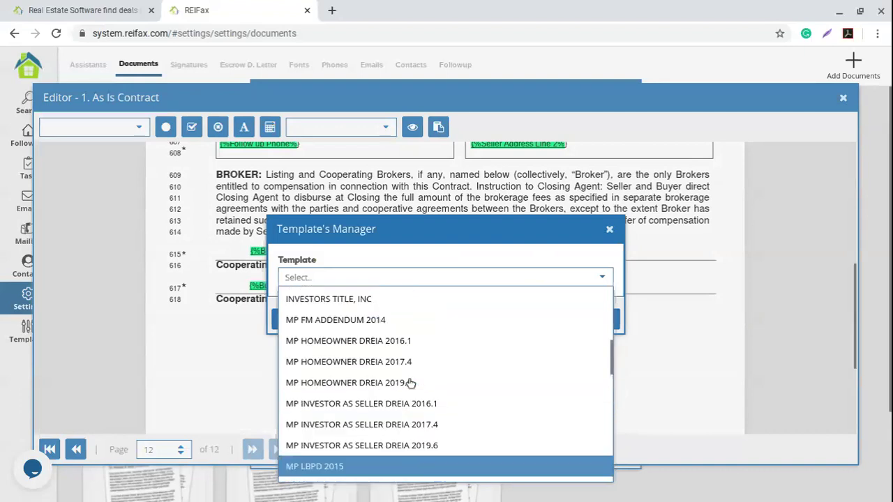
pyautogui.scroll(-8, 395, 363)
pyautogui.scroll(-6, 399, 374)
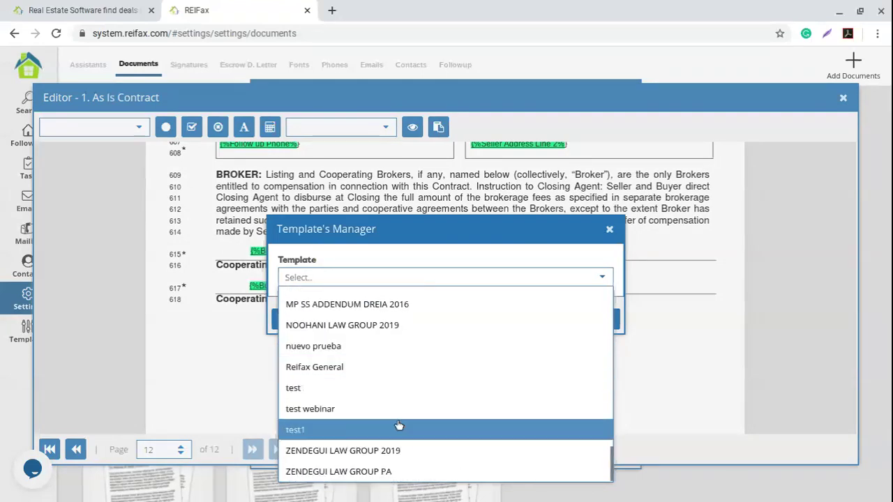
pyautogui.click(600, 261)
pyautogui.click(602, 277)
pyautogui.click(670, 354)
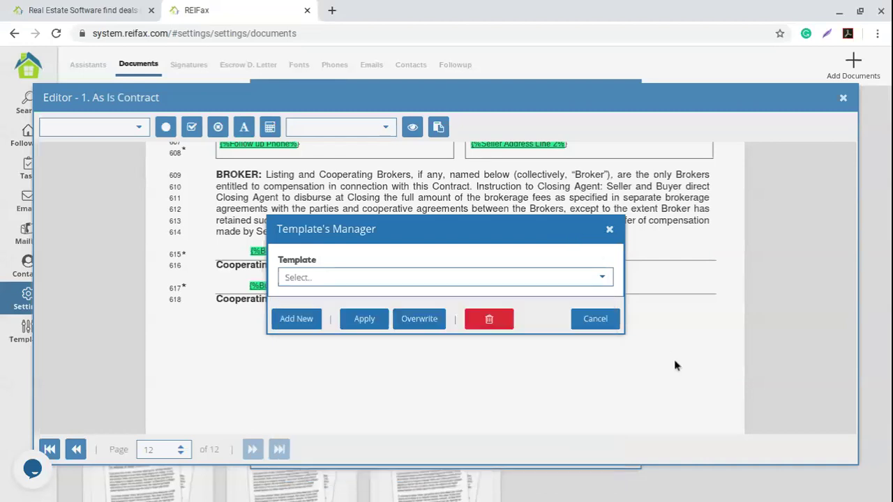
# Add a new template named 'webinar April' and confirm the success message.
pyautogui.click(292, 325)
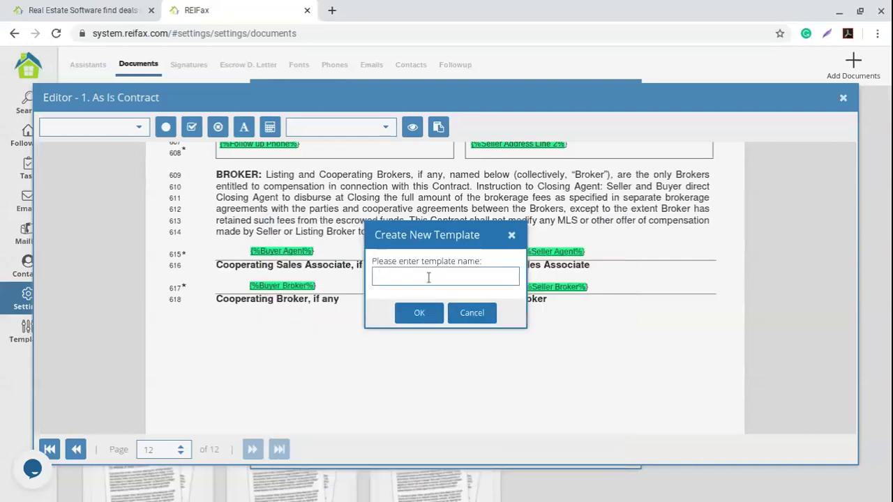
pyautogui.write('webinar april')
pyautogui.click(413, 277)
pyautogui.press('BackSpace')
pyautogui.write('April')
pyautogui.click(422, 318)
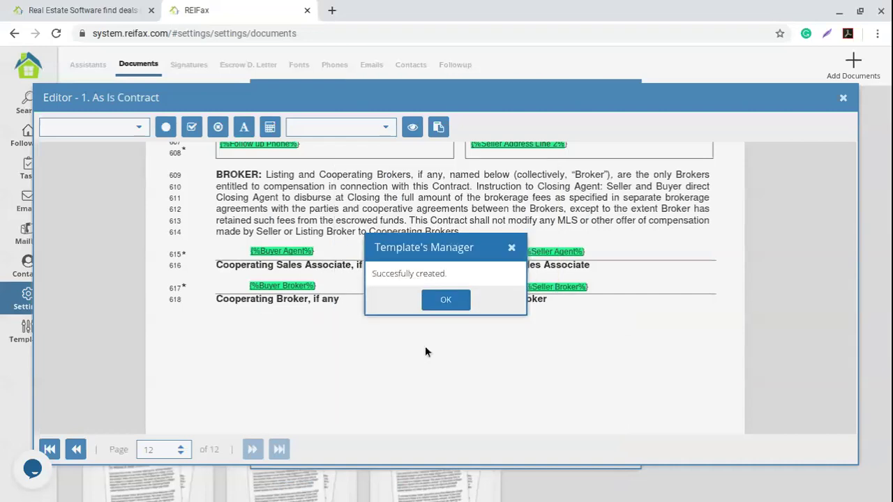
pyautogui.click(455, 300)
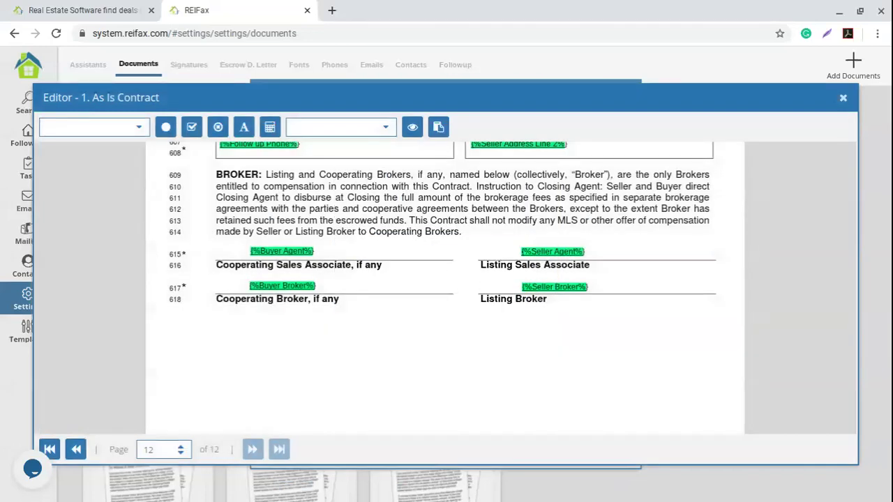
# Close the contract editor and add a file under Additional Documents.
pyautogui.click(842, 98)
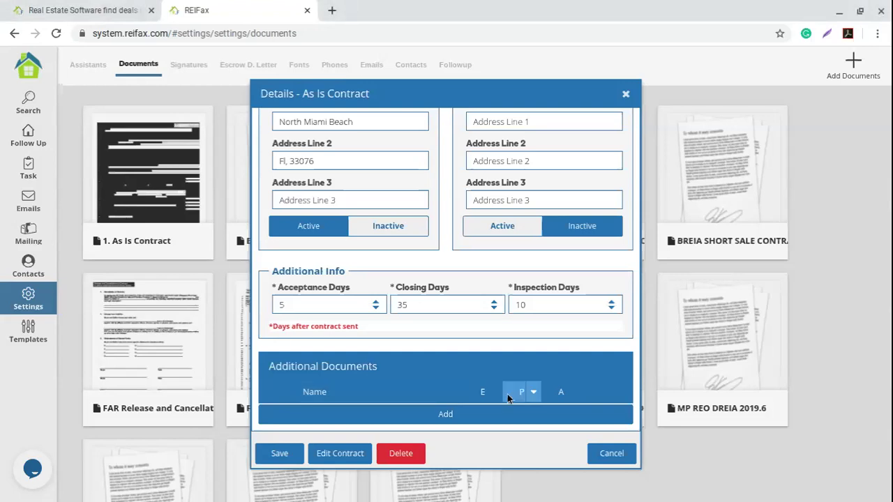
pyautogui.click(445, 417)
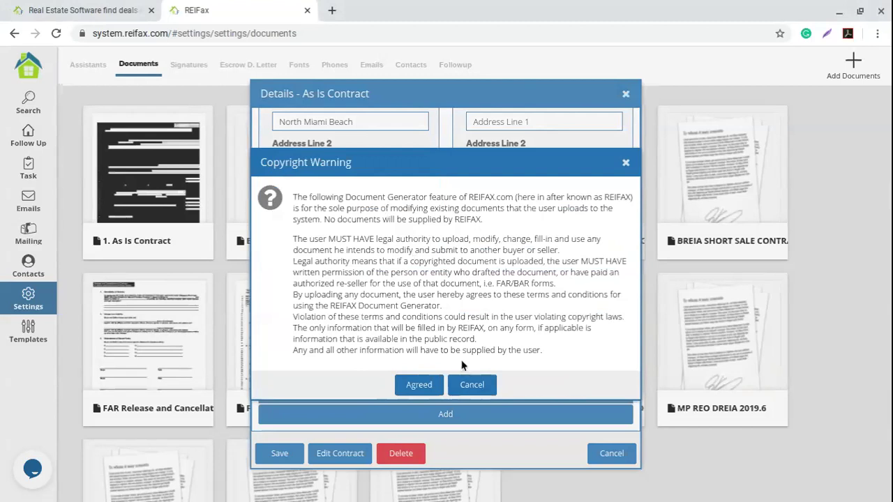
# Agree to the copyright warning so LBPD.pdf is listed under Additional Documents.
pyautogui.click(419, 385)
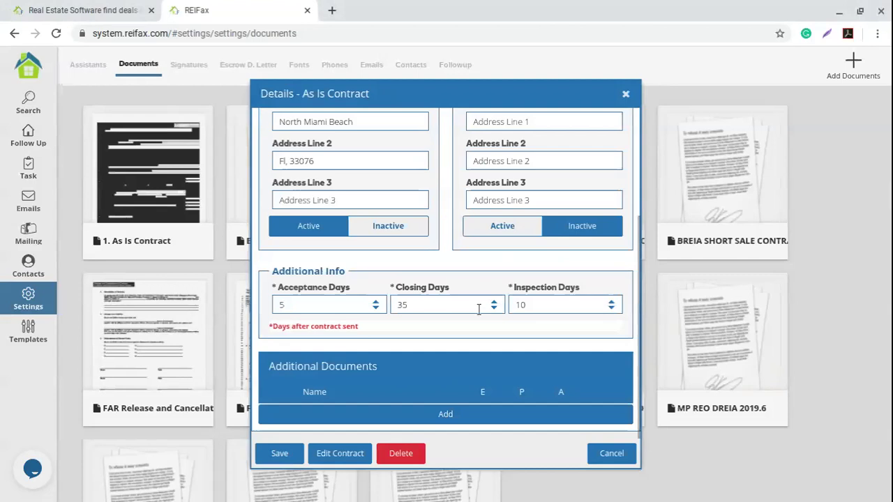
pyautogui.scroll(-1, 412, 355)
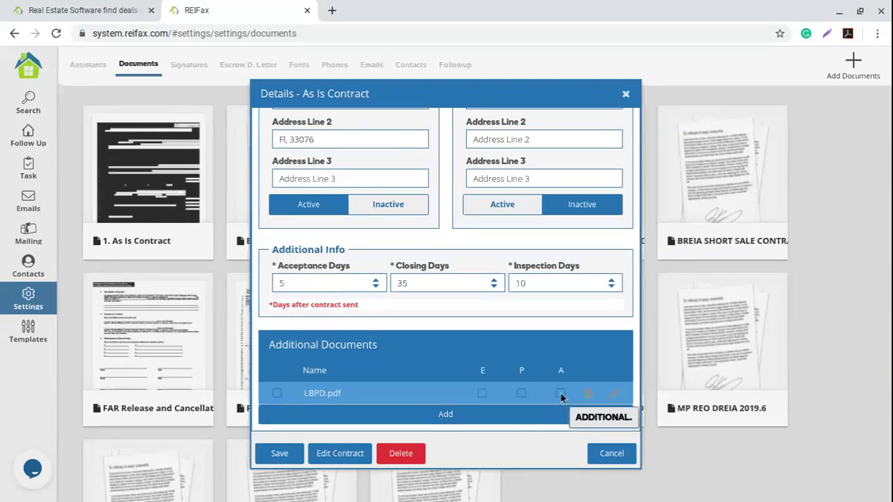
# Tick the A and Active checkboxes on the LBPD.pdf row.
pyautogui.click(561, 393)
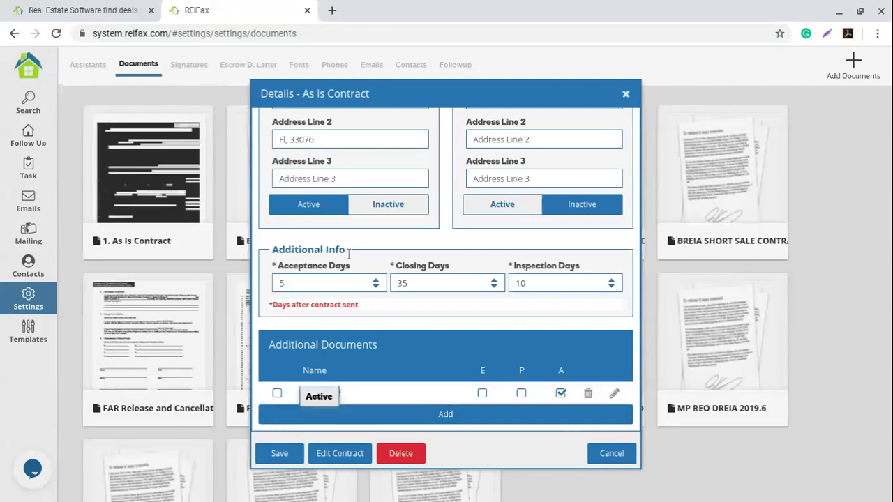
pyautogui.click(277, 394)
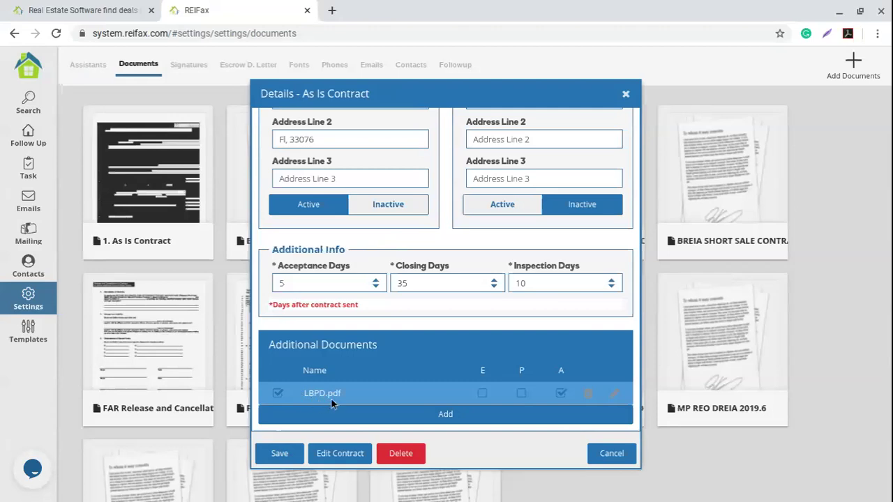
# Open LBPD.pdf in the editor and place the Seller Name field on the seller line.
pyautogui.click(616, 397)
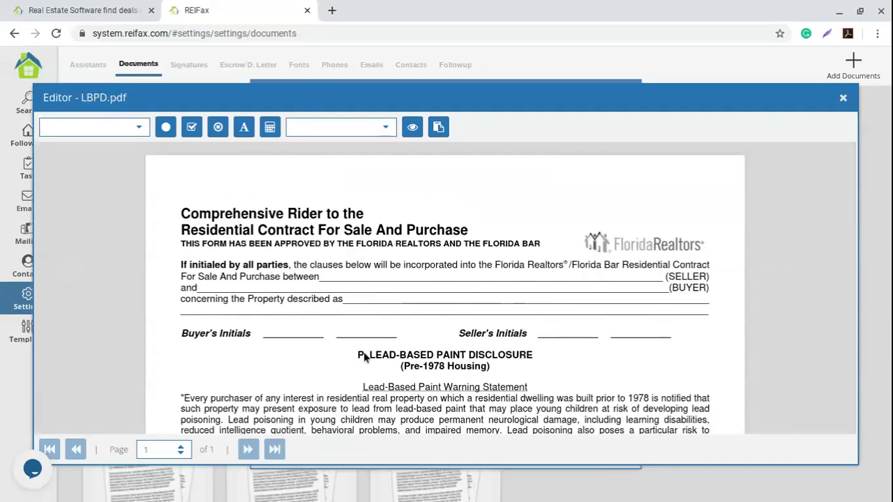
pyautogui.scroll(-2, 397, 365)
pyautogui.scroll(-10, 400, 365)
pyautogui.scroll(12, 400, 365)
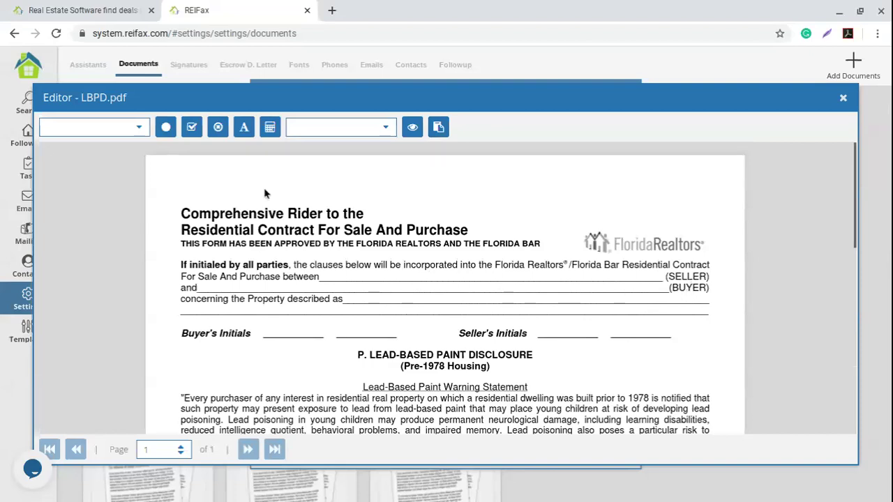
pyautogui.click(134, 127)
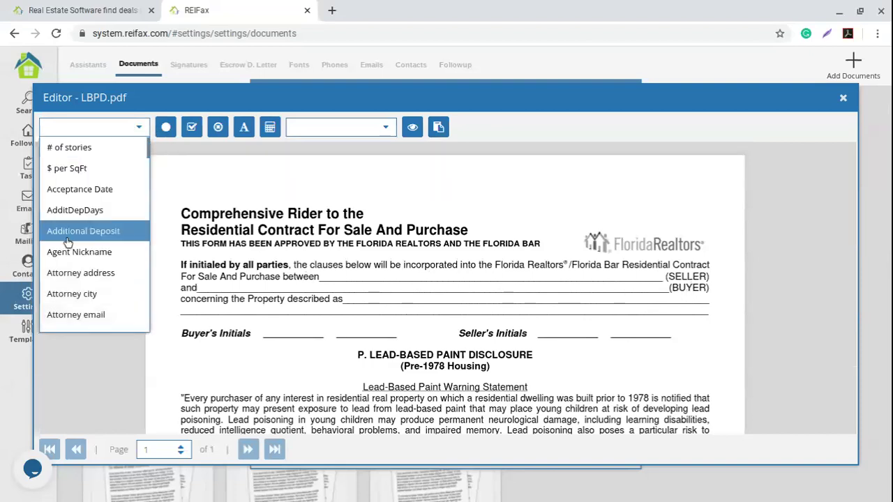
pyautogui.scroll(-15, 69, 243)
pyautogui.scroll(-15, 74, 241)
pyautogui.scroll(-12, 77, 252)
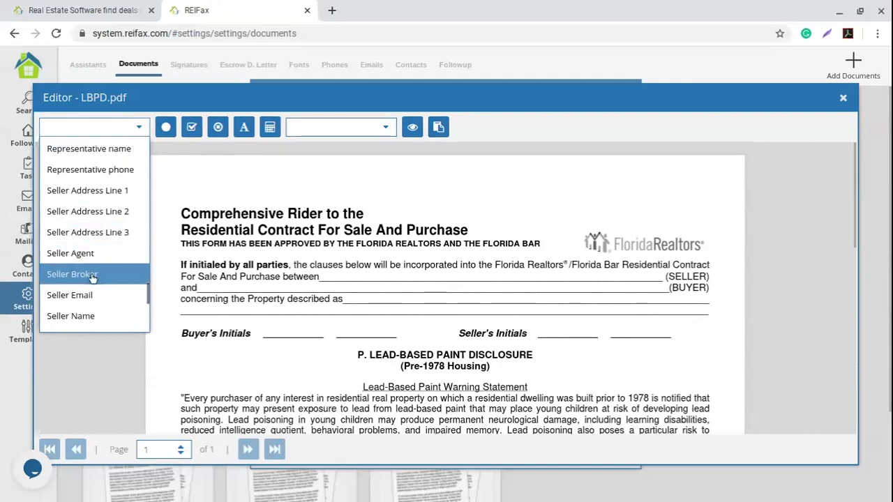
pyautogui.scroll(-1, 102, 309)
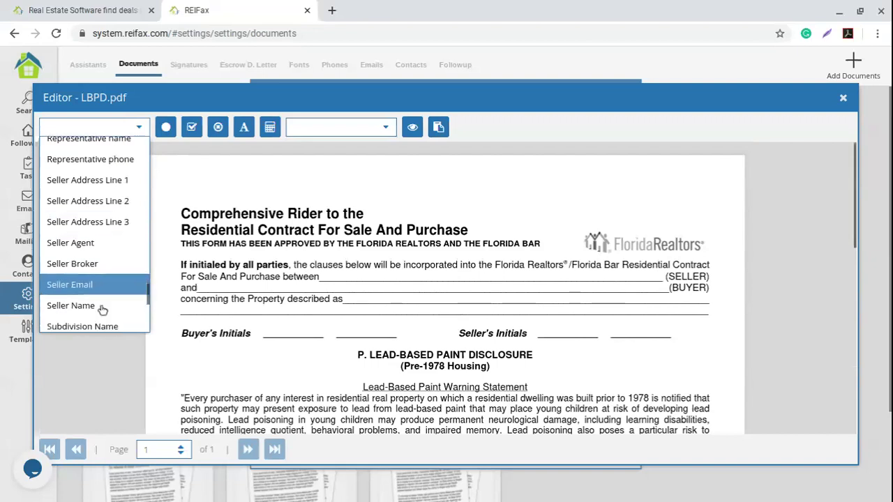
pyautogui.click(91, 307)
pyautogui.click(376, 276)
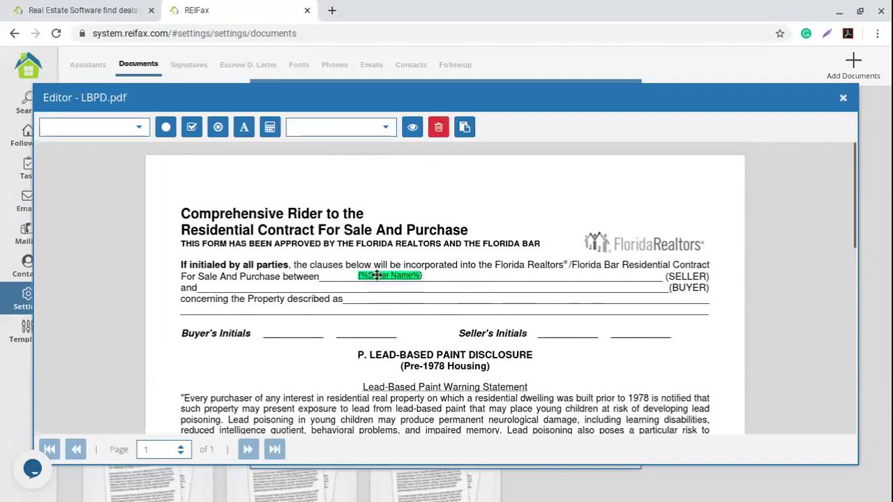
pyautogui.click(351, 291)
# Add Buyer Name on the buyer line and Legal Description under the property line.
pyautogui.click(138, 127)
pyautogui.scroll(-5, 115, 202)
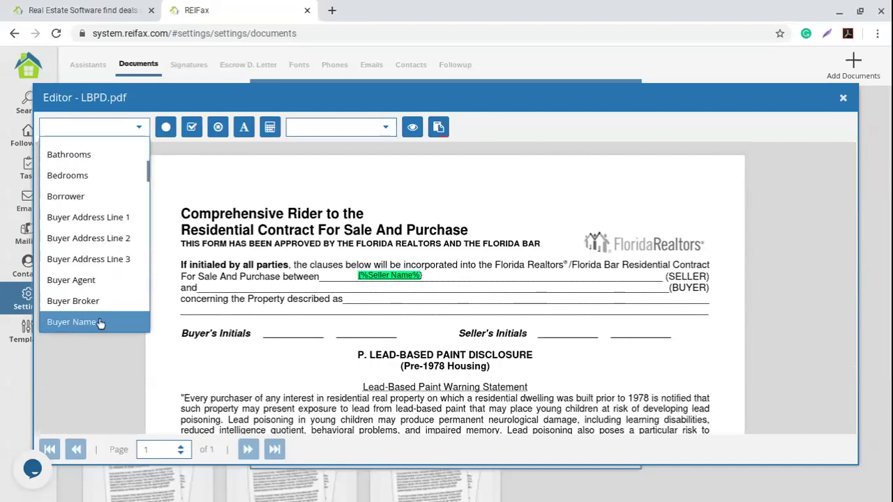
pyautogui.click(383, 287)
pyautogui.moveTo(383, 288); pyautogui.dragTo(296, 289)
pyautogui.click(383, 329)
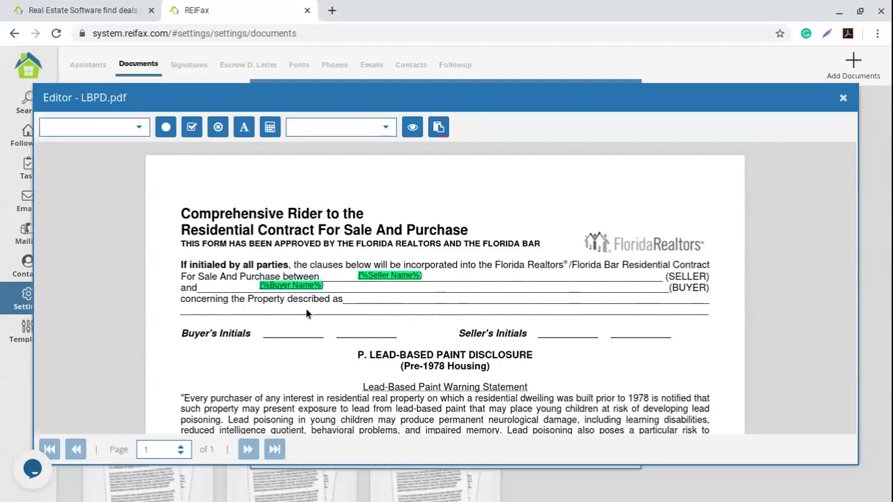
pyautogui.click(139, 127)
pyautogui.scroll(-5, 105, 209)
pyautogui.scroll(-5, 110, 258)
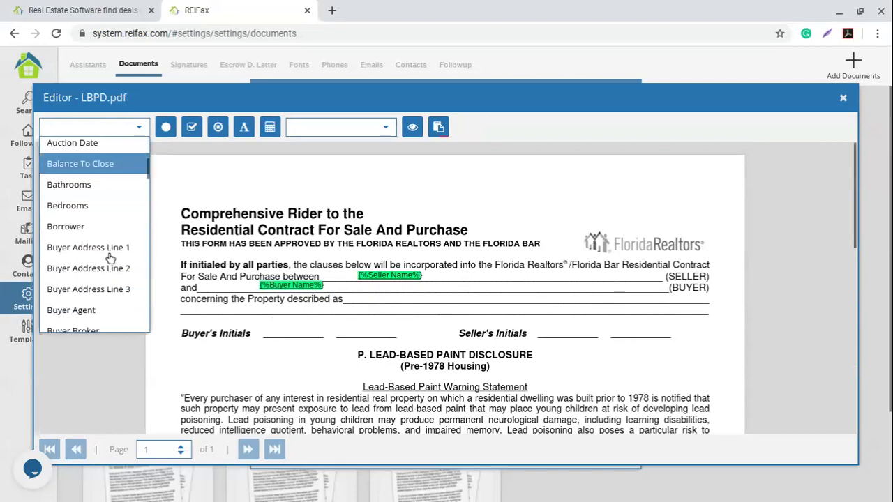
pyautogui.scroll(-6, 110, 259)
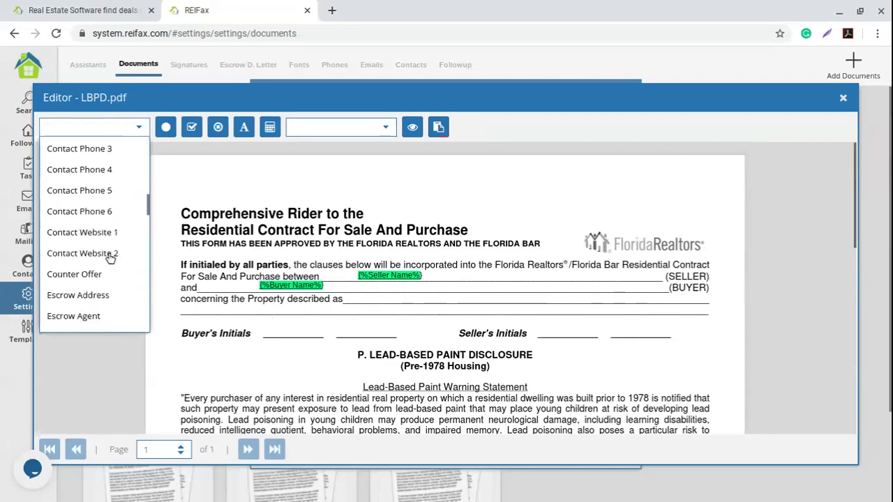
pyautogui.scroll(-3, 110, 258)
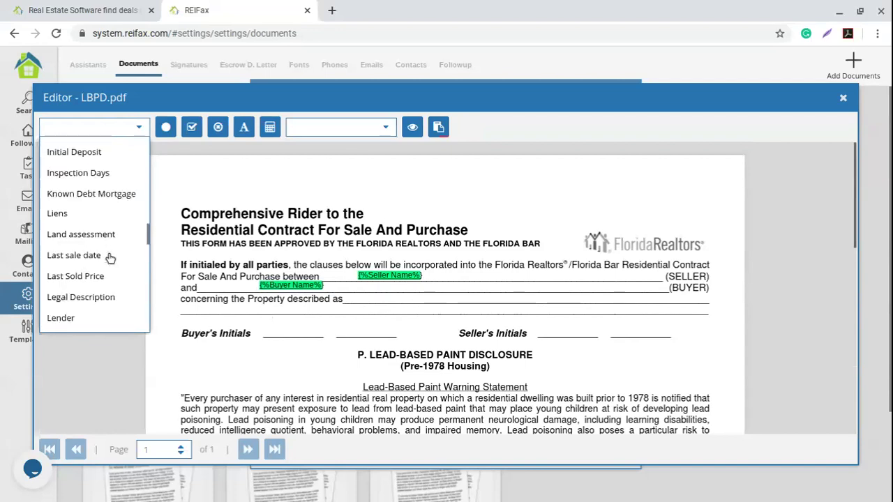
pyautogui.scroll(-1, 102, 299)
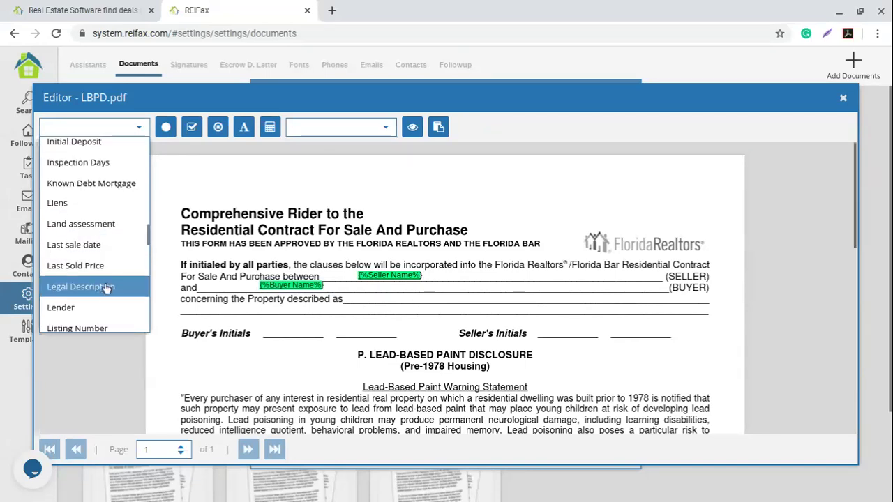
pyautogui.click(106, 283)
pyautogui.moveTo(240, 313); pyautogui.dragTo(226, 314)
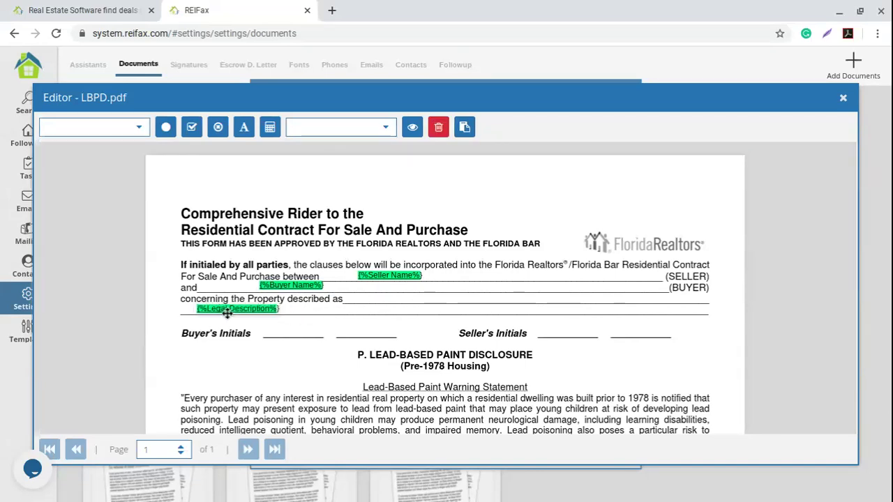
# Place and resize the buyer's initials onto the Buyer's Initials line.
pyautogui.click(384, 127)
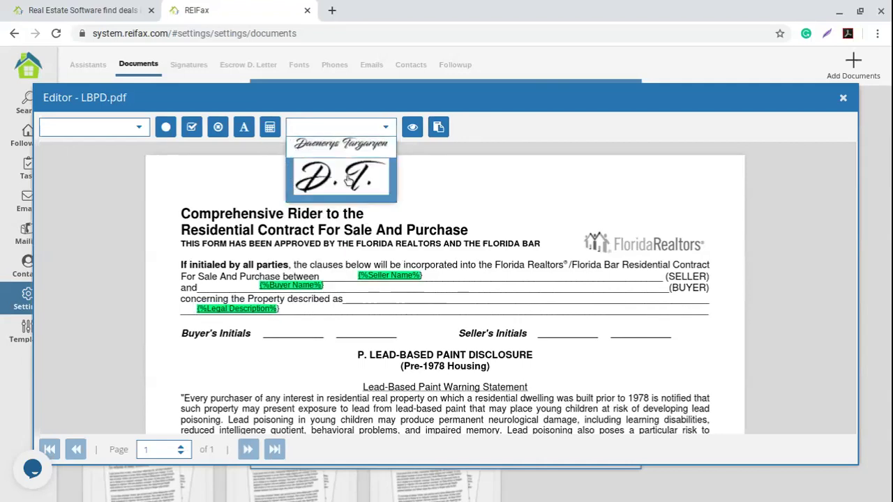
pyautogui.click(376, 224)
pyautogui.moveTo(423, 323)
pyautogui.mouseDown()
pyautogui.moveTo(356, 346)
pyautogui.moveTo(292, 332)
pyautogui.mouseUp()
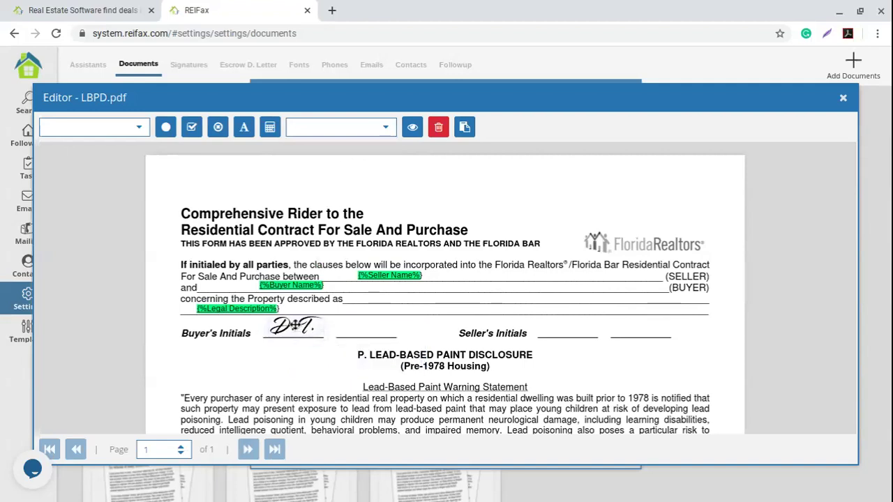
pyautogui.click(316, 368)
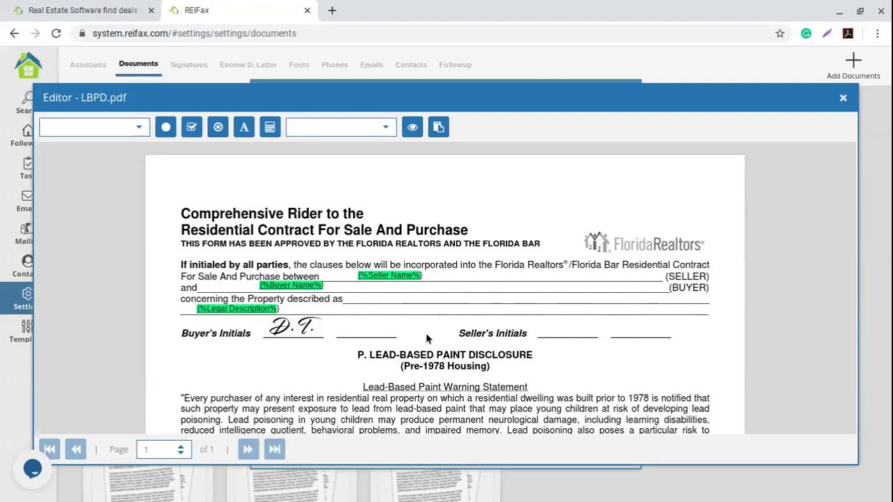
pyautogui.scroll(-1, 598, 300)
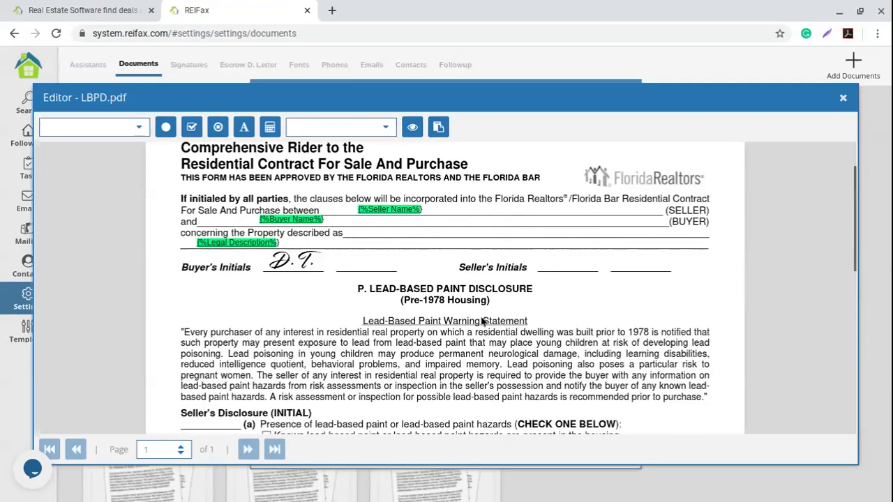
pyautogui.scroll(-3, 370, 311)
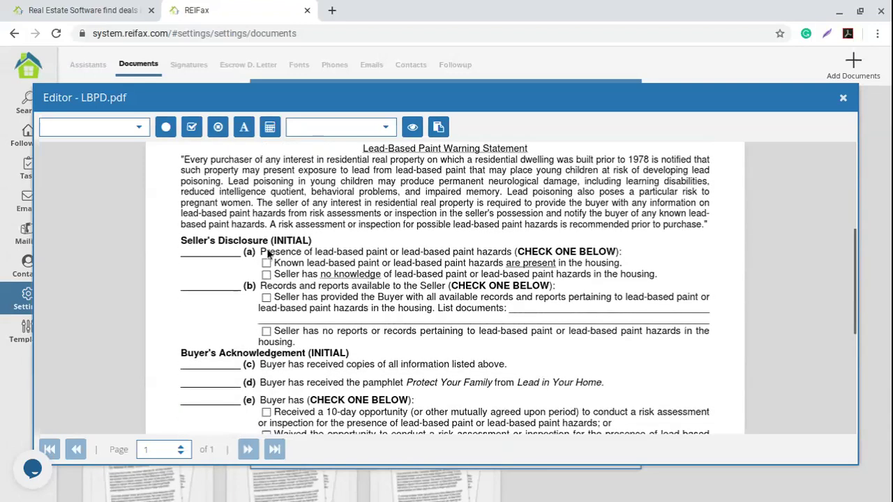
pyautogui.scroll(-1, 249, 317)
pyautogui.scroll(-1, 249, 317)
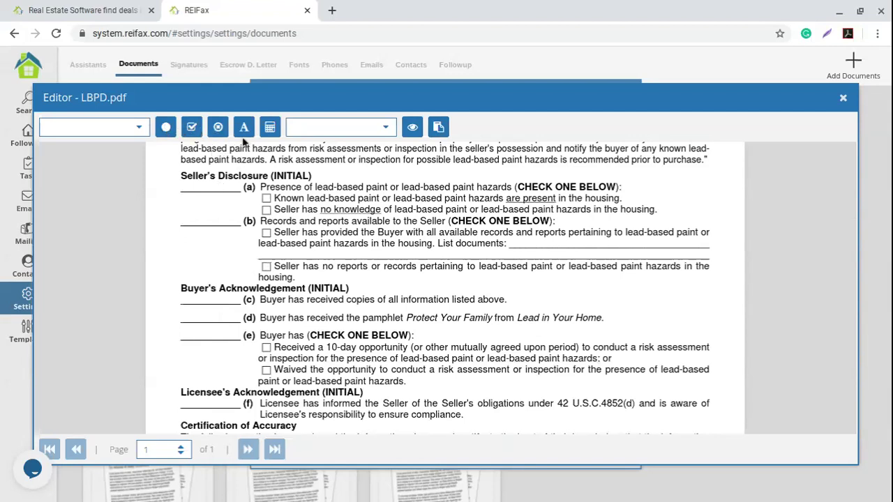
pyautogui.click(266, 202)
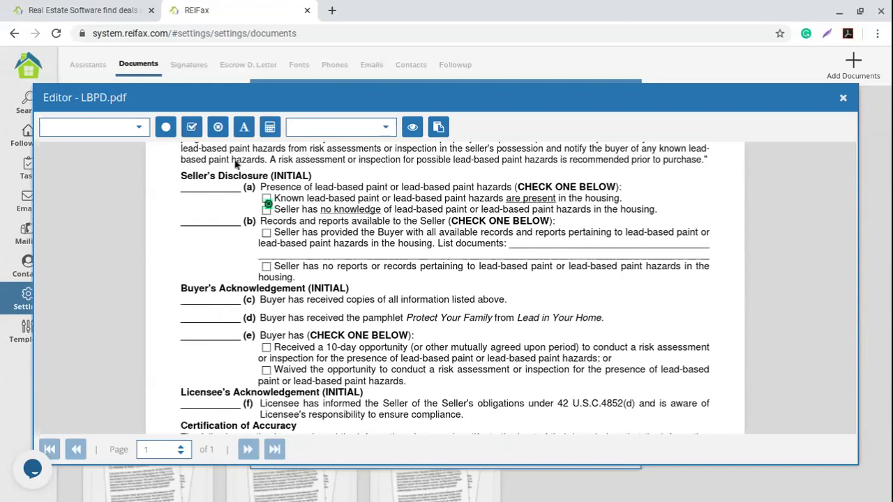
# Put the check mark on the first (b) checkbox and the buyer's initials on the (b) line.
pyautogui.click(208, 187)
pyautogui.moveTo(268, 198); pyautogui.dragTo(270, 231)
pyautogui.click(342, 165)
pyautogui.click(371, 133)
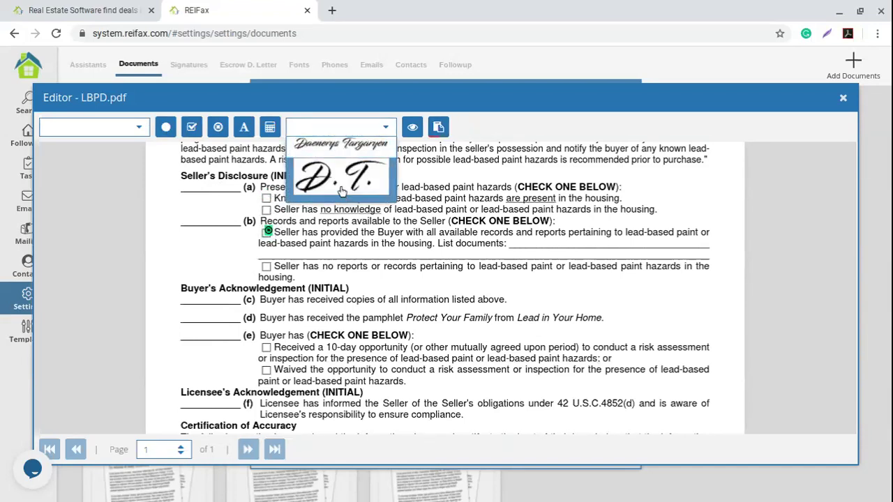
pyautogui.click(369, 167)
pyautogui.click(324, 219)
pyautogui.moveTo(325, 210)
pyautogui.mouseDown()
pyautogui.moveTo(269, 231)
pyautogui.moveTo(225, 234)
pyautogui.moveTo(216, 248)
pyautogui.moveTo(209, 217)
pyautogui.mouseUp()
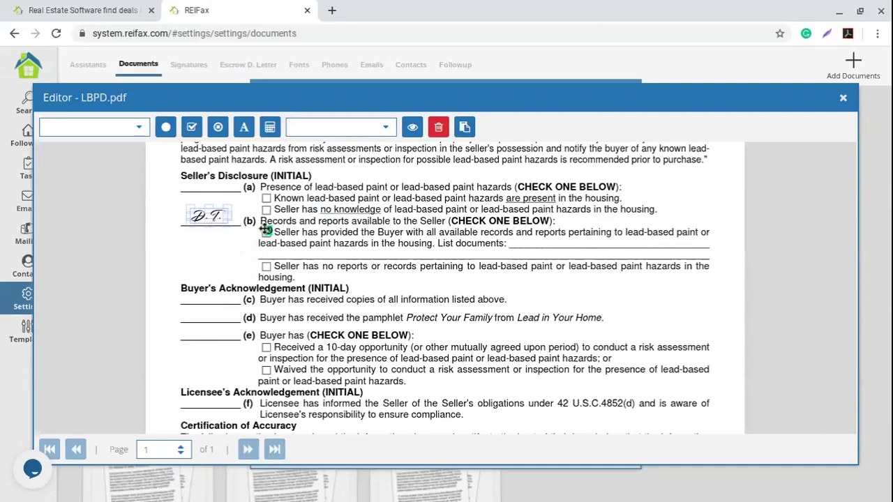
pyautogui.click(387, 290)
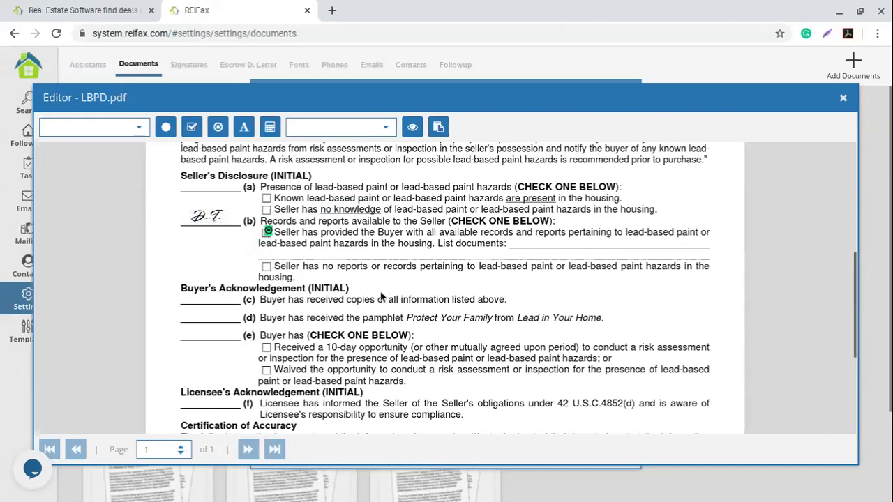
# Place the buyer's full signature on the BUYER line.
pyautogui.scroll(-1, 404, 293)
pyautogui.scroll(-2, 423, 297)
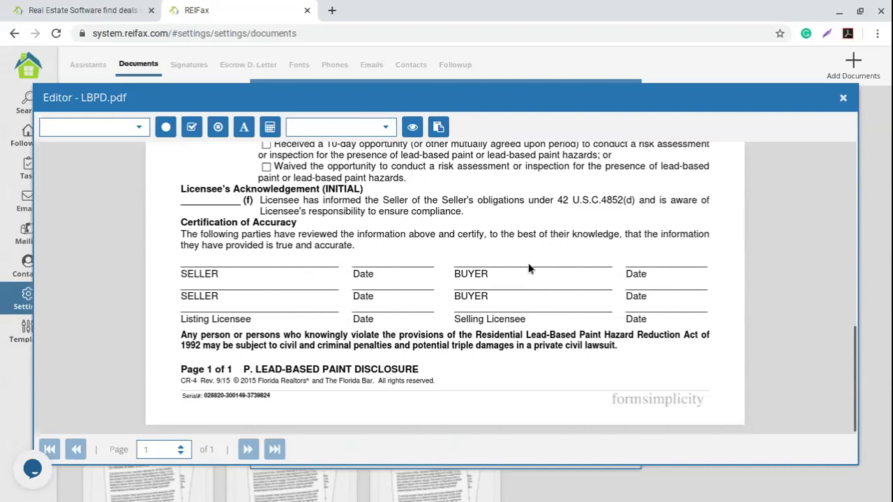
pyautogui.click(386, 127)
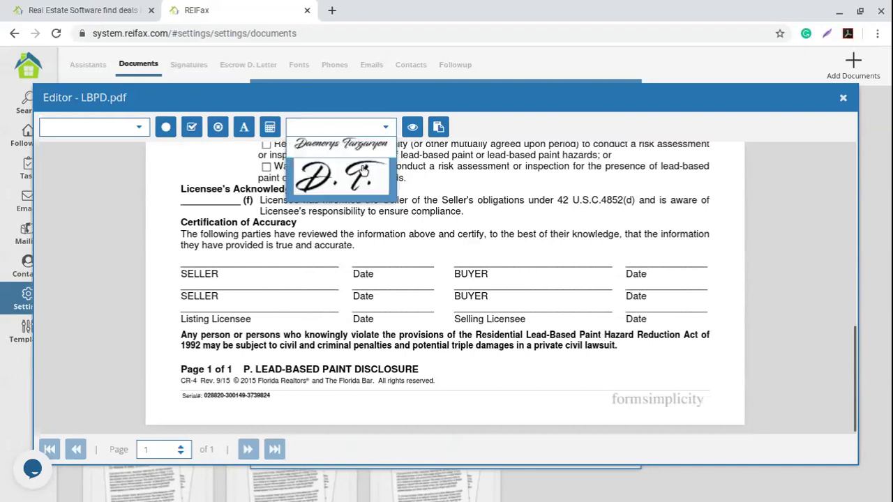
pyautogui.click(341, 144)
pyautogui.click(532, 263)
pyautogui.moveTo(532, 262)
pyautogui.mouseDown()
pyautogui.moveTo(500, 261)
pyautogui.moveTo(506, 255)
pyautogui.mouseUp()
pyautogui.click(678, 261)
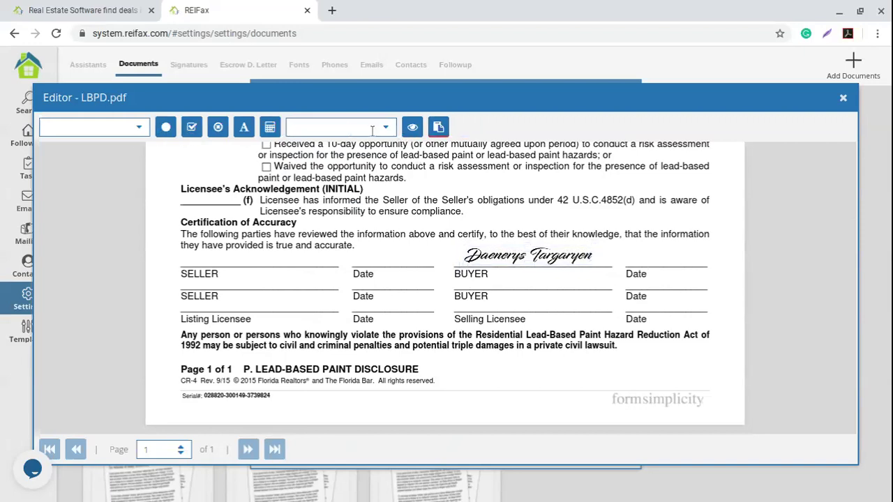
# Add a Today Date field beside the BUYER Date line and close the editor.
pyautogui.click(139, 128)
pyautogui.scroll(-5, 105, 237)
pyautogui.scroll(-6, 107, 241)
pyautogui.scroll(-3, 117, 244)
pyautogui.scroll(-6, 114, 244)
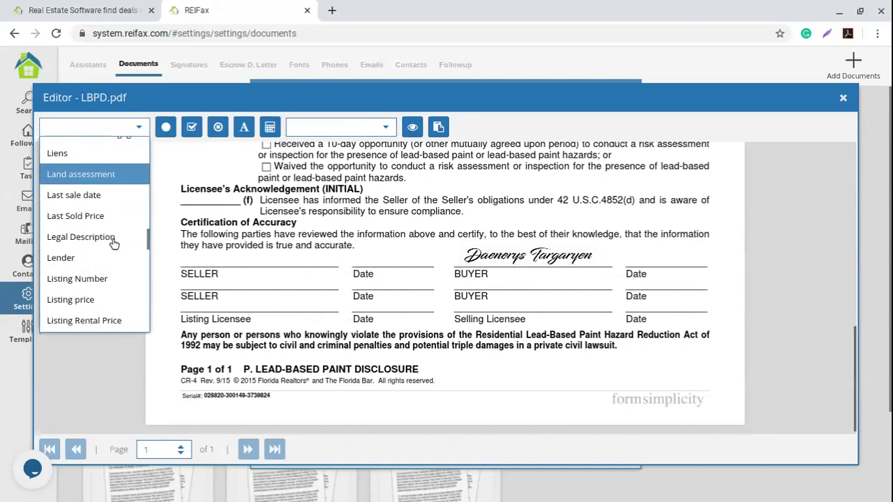
pyautogui.scroll(-8, 112, 246)
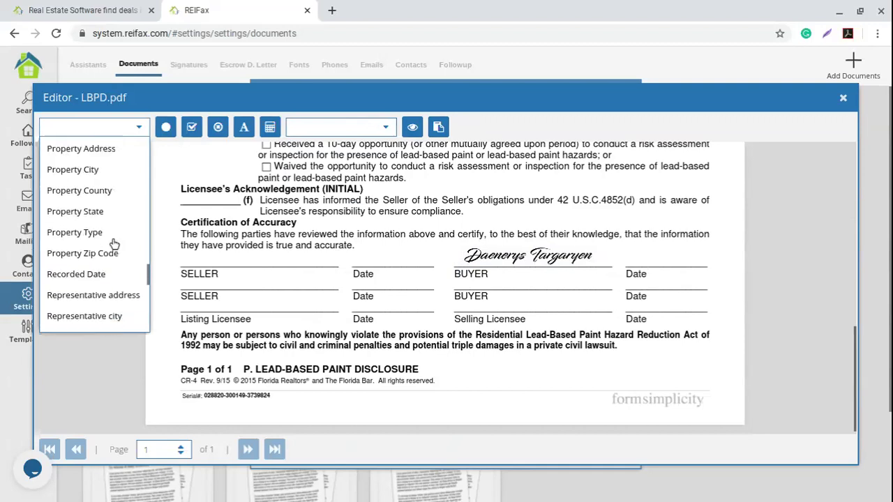
pyautogui.click(108, 254)
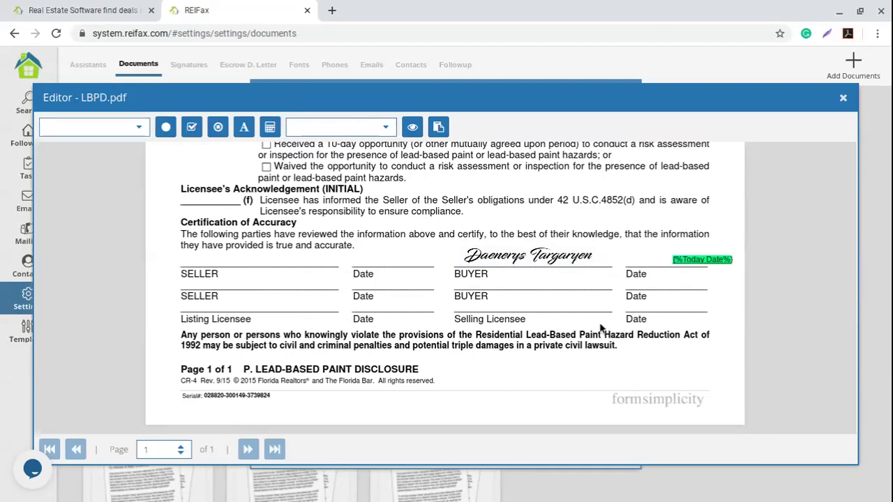
pyautogui.moveTo(681, 259); pyautogui.dragTo(640, 258)
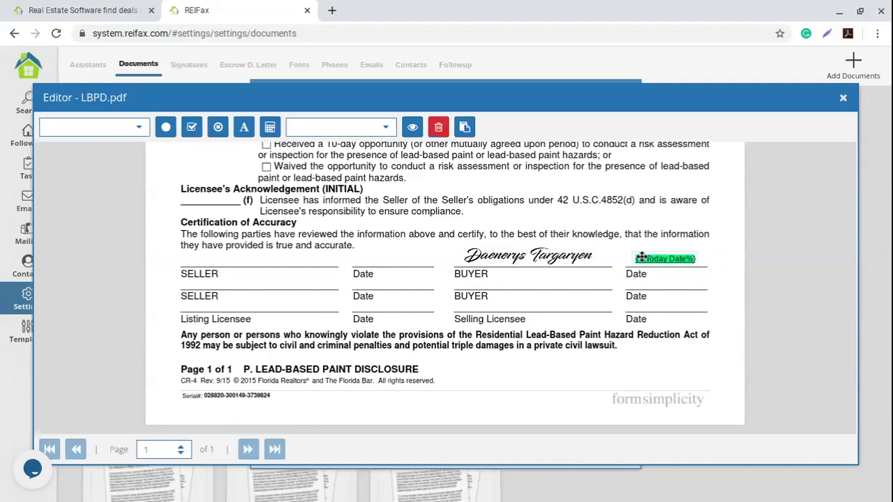
pyautogui.click(404, 306)
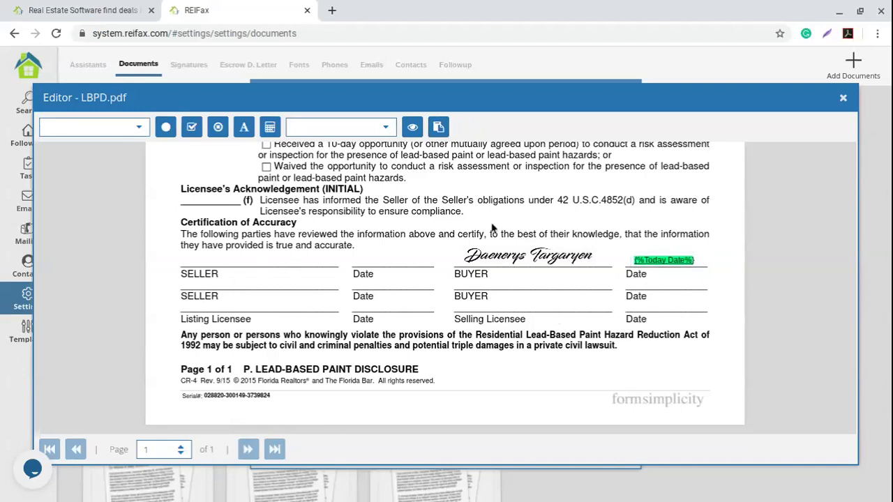
pyautogui.click(844, 100)
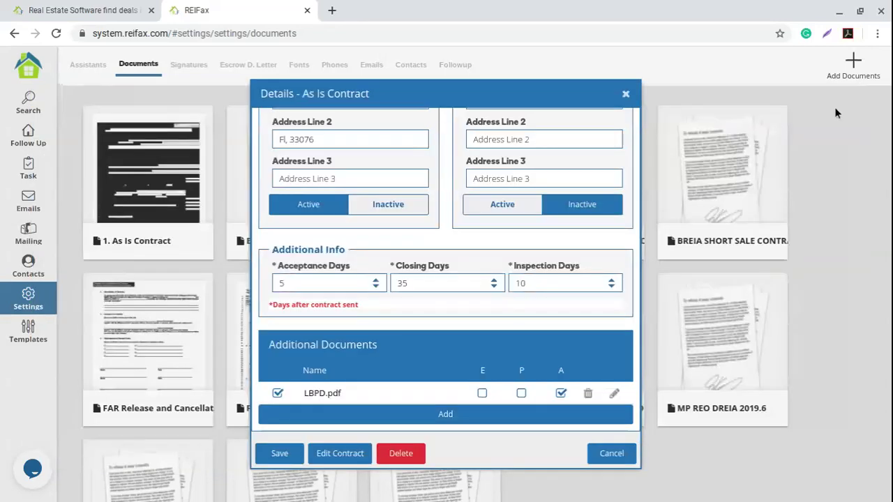
# Attach POF 300K 2019.pdf after agreeing to the copyright warning and tick its P option.
pyautogui.click(445, 415)
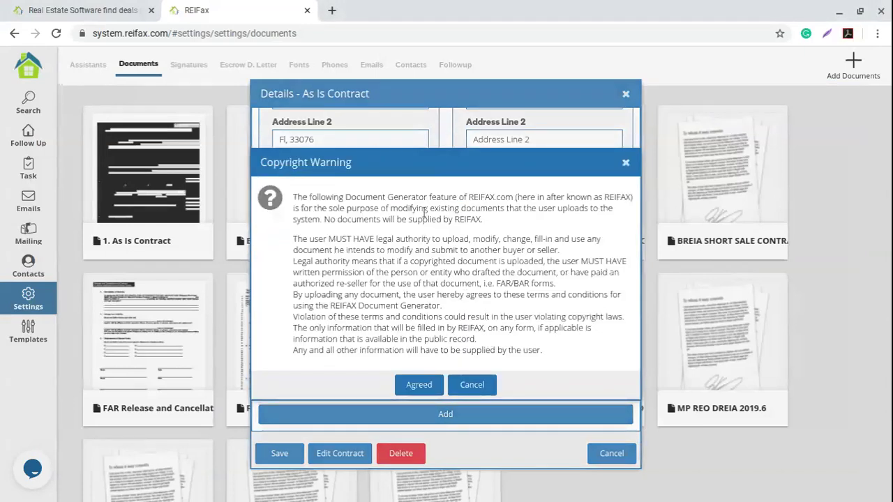
pyautogui.click(410, 385)
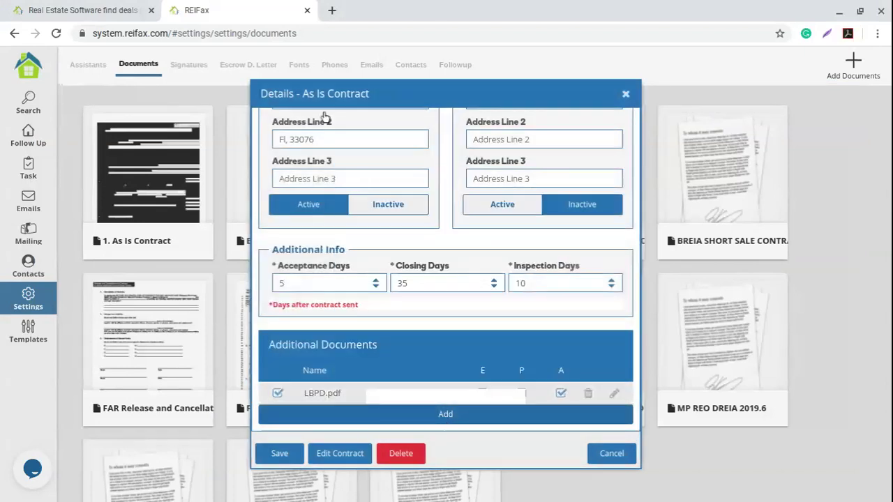
pyautogui.scroll(5, 345, 237)
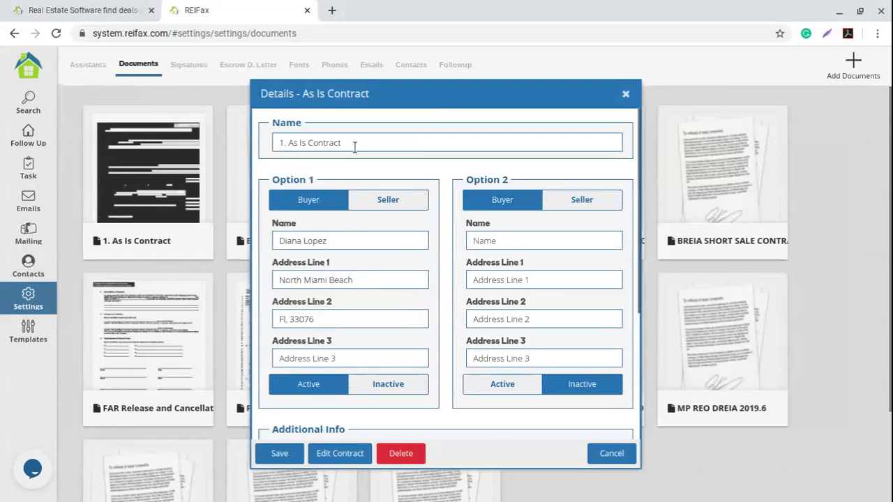
pyautogui.moveTo(355, 147); pyautogui.dragTo(283, 171)
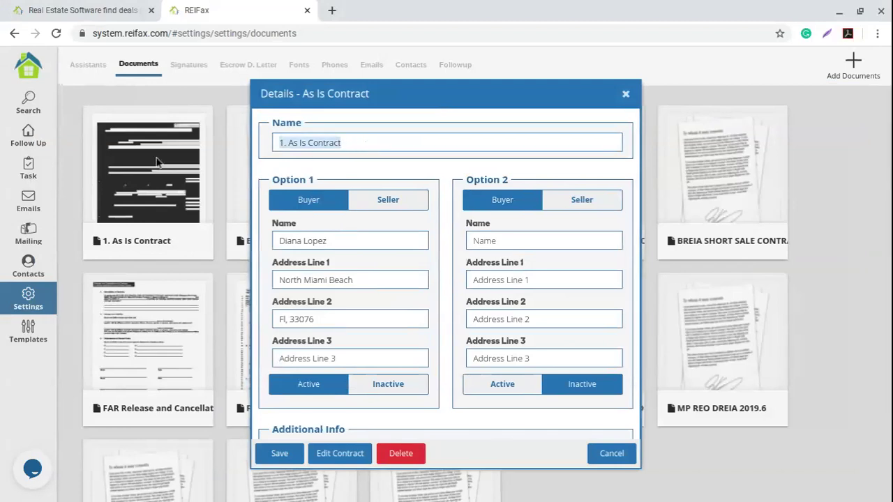
pyautogui.scroll(-3, 415, 292)
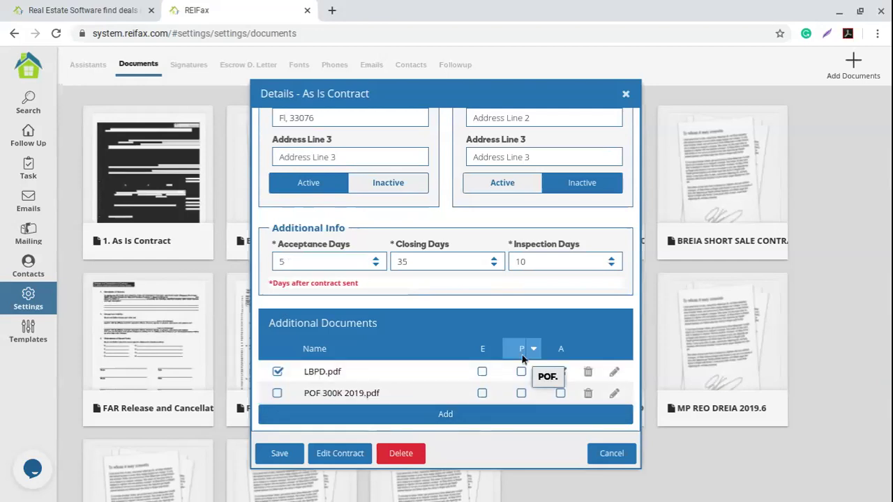
pyautogui.click(521, 394)
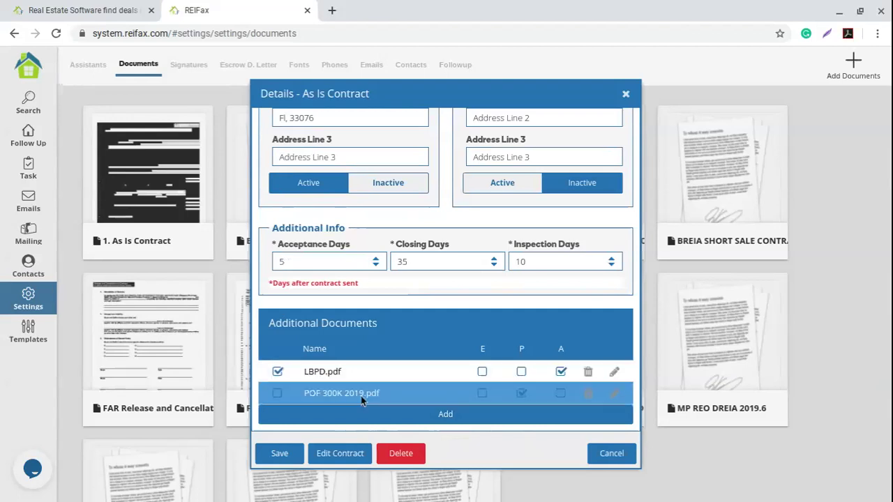
# Open POF 300K 2019.pdf and place the Buyer Name field after the greeting line.
pyautogui.click(595, 424)
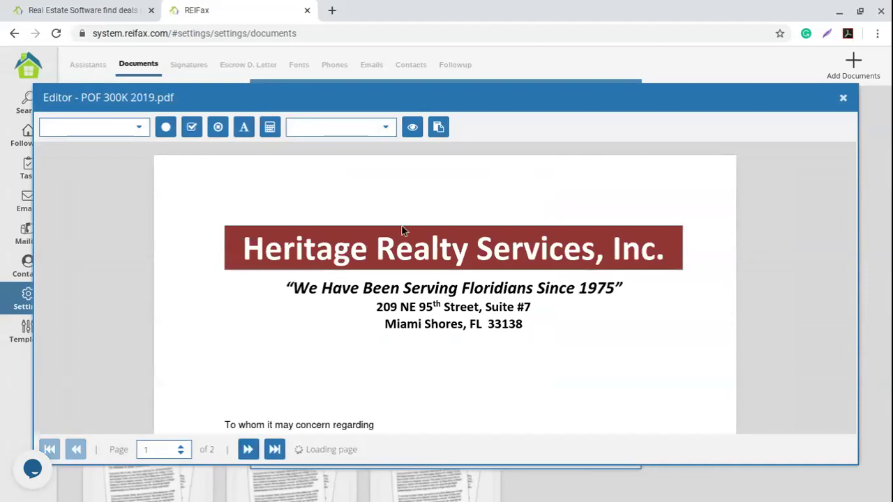
pyautogui.scroll(-5, 279, 314)
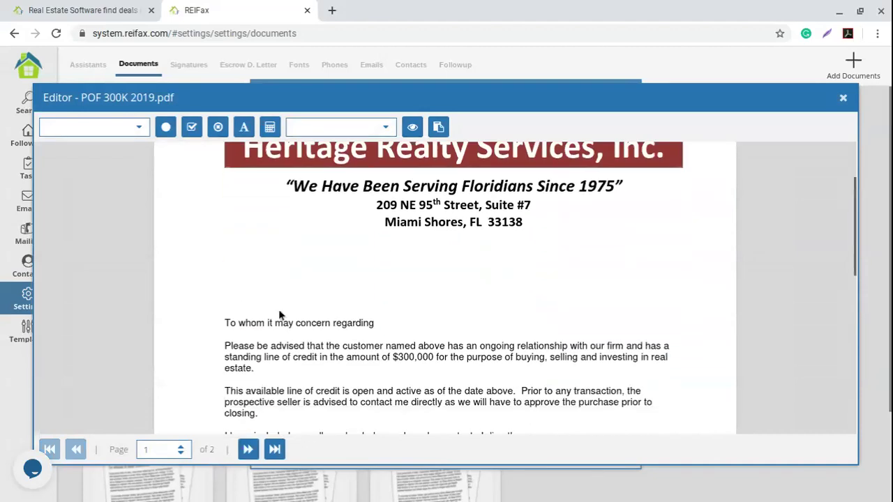
pyautogui.scroll(-1, 279, 314)
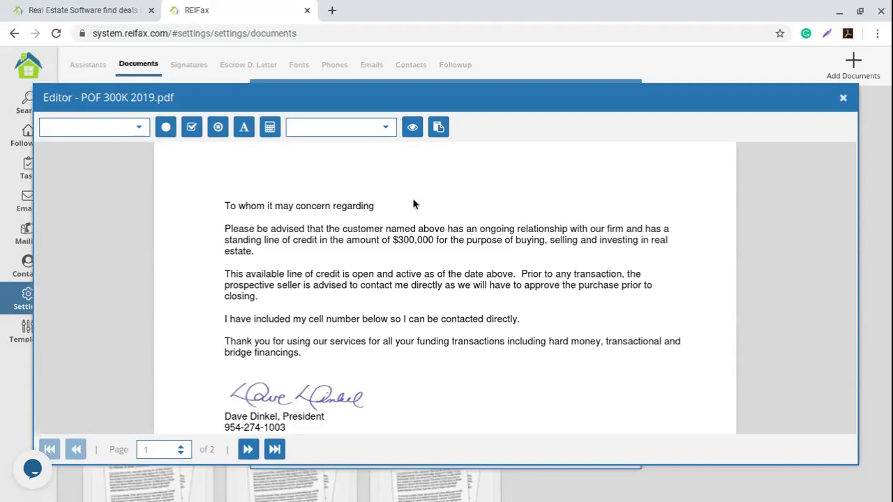
pyautogui.scroll(1, 405, 240)
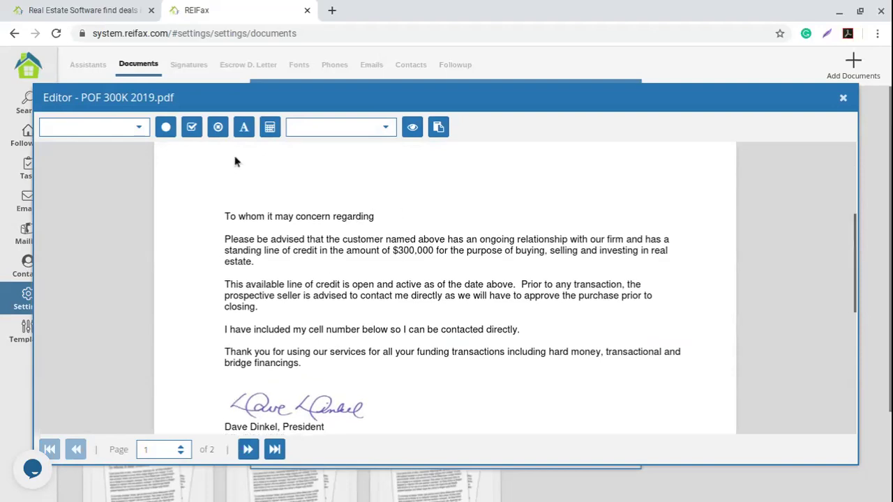
pyautogui.click(139, 127)
pyautogui.scroll(-5, 100, 227)
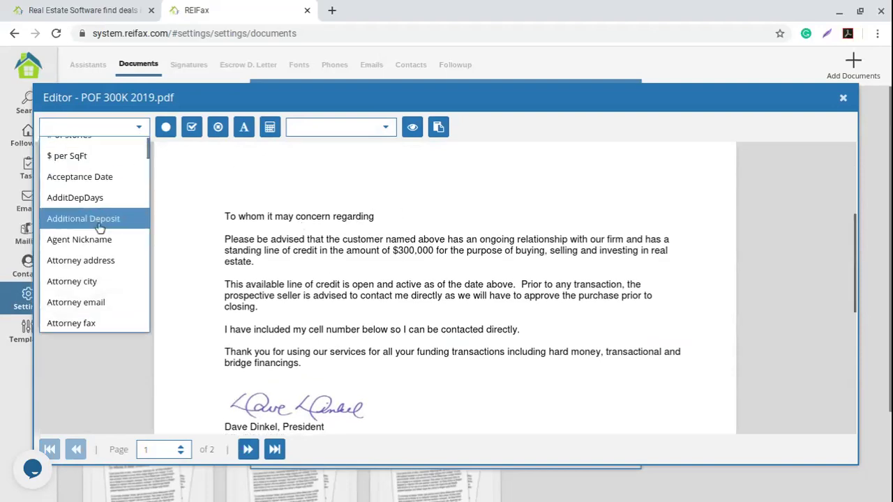
pyautogui.scroll(-3, 98, 230)
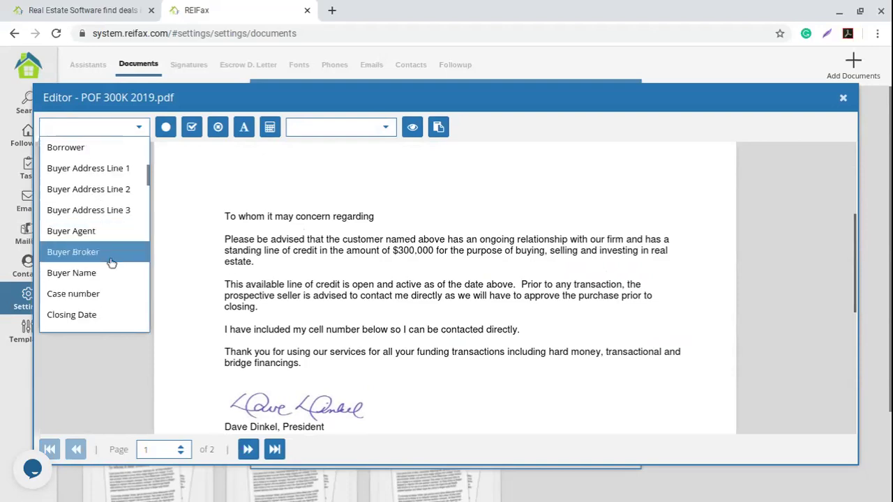
pyautogui.click(111, 270)
pyautogui.moveTo(444, 216); pyautogui.dragTo(419, 213)
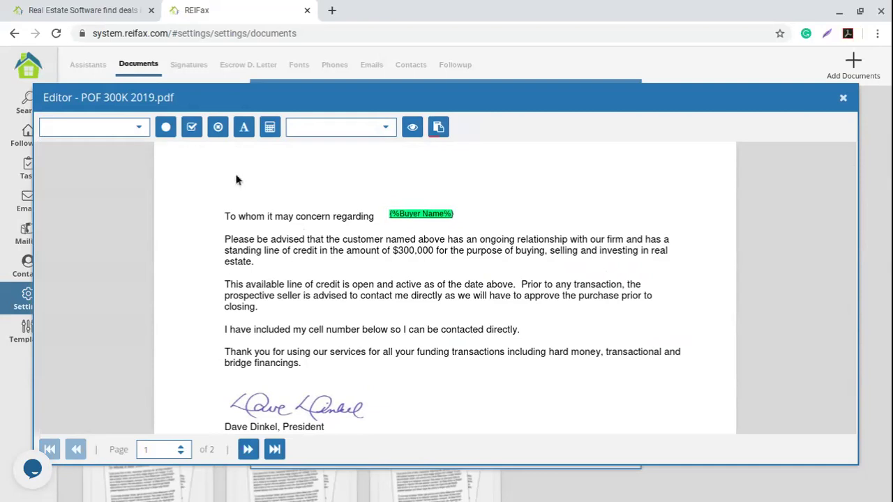
# Add a Today Date field above the greeting line.
pyautogui.click(139, 126)
pyautogui.scroll(-8, 129, 220)
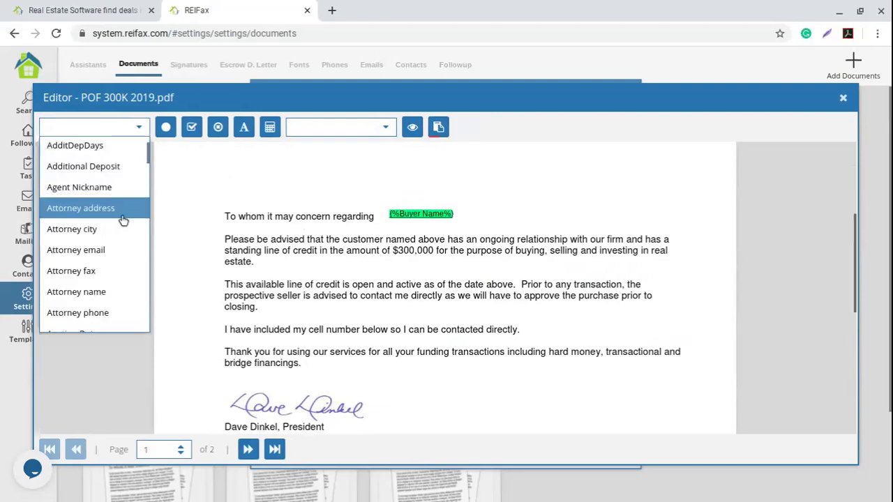
pyautogui.scroll(-15, 118, 223)
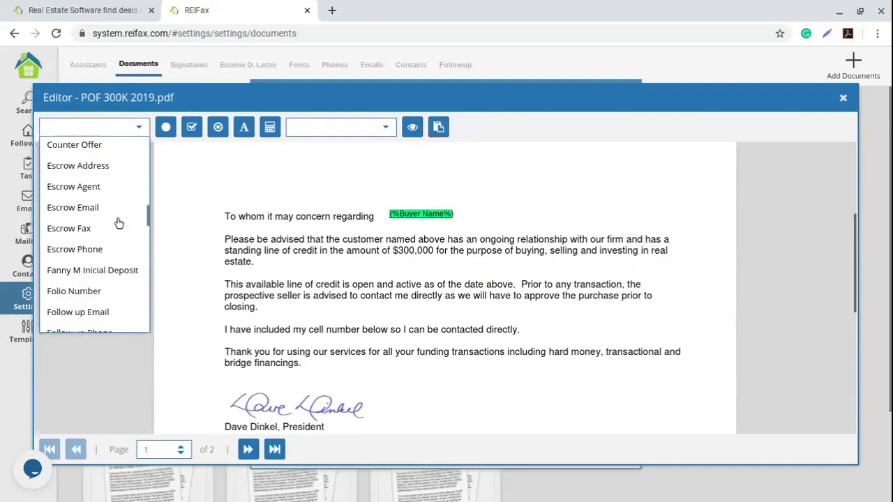
pyautogui.scroll(-5, 119, 223)
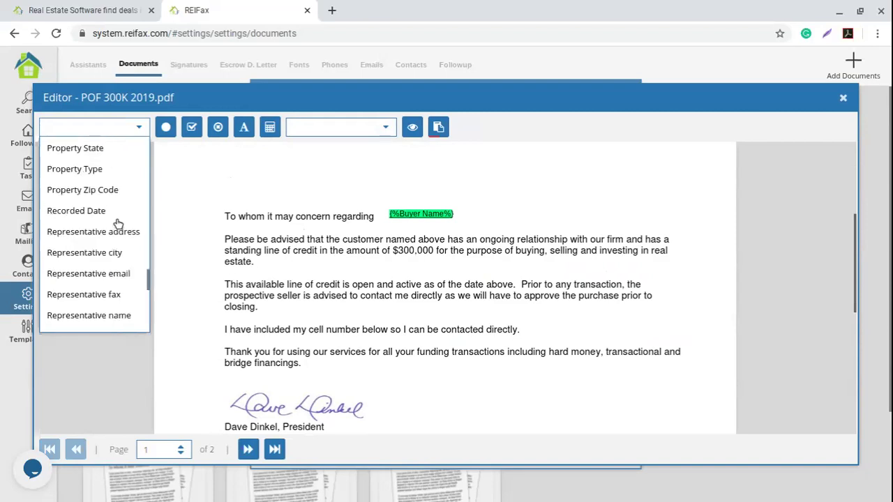
pyautogui.scroll(-8, 118, 223)
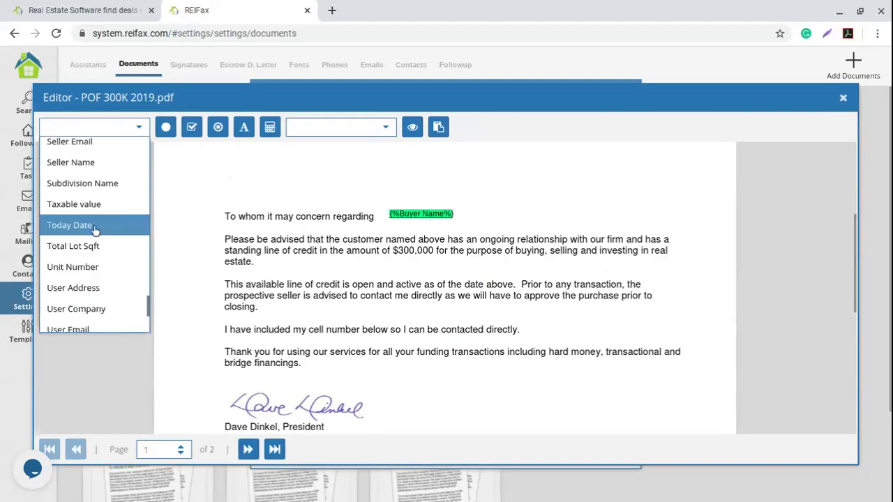
pyautogui.click(97, 227)
pyautogui.moveTo(272, 182); pyautogui.dragTo(260, 190)
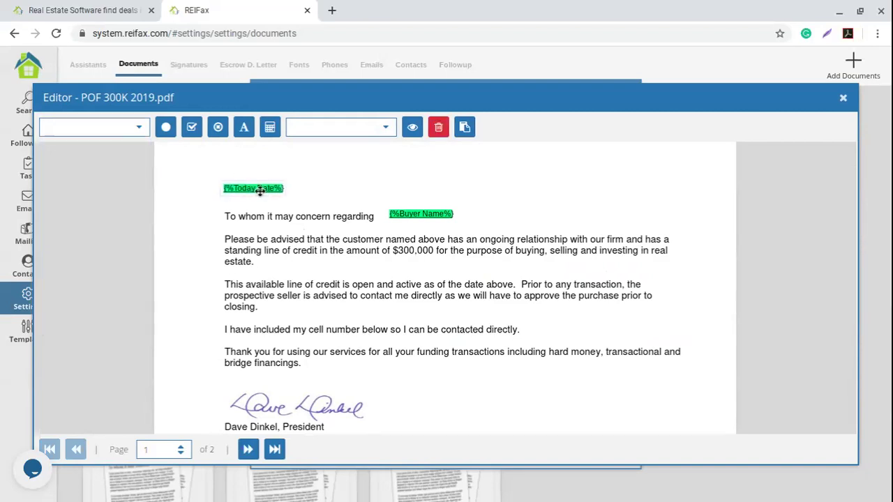
pyautogui.click(438, 302)
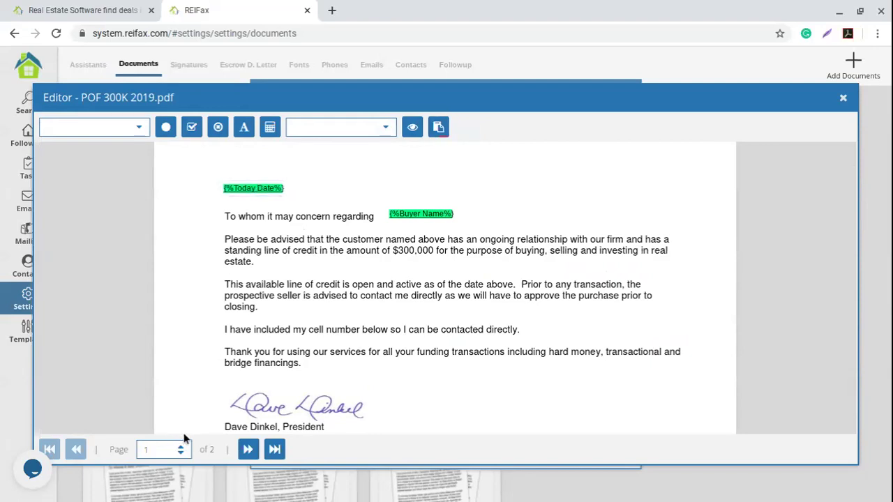
# Review the letter's second page, return to page one, and close the editor.
pyautogui.click(248, 451)
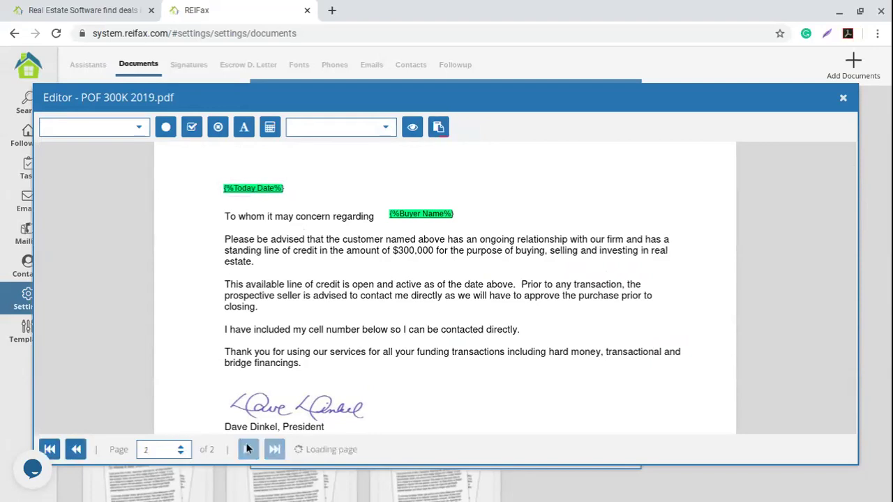
pyautogui.scroll(3, 408, 326)
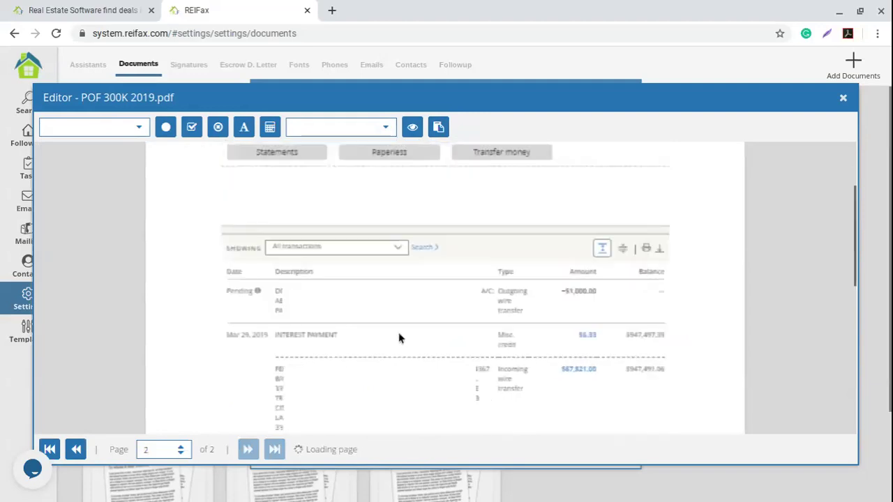
pyautogui.scroll(-6, 552, 295)
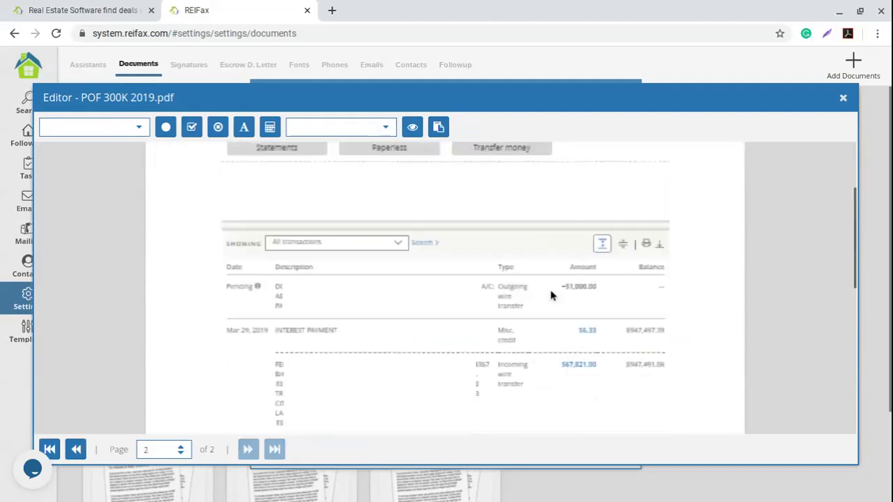
pyautogui.scroll(-3, 446, 309)
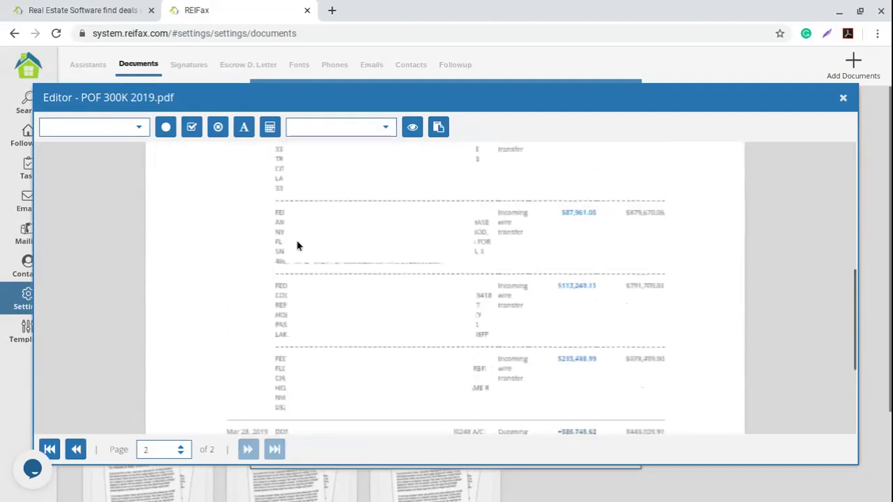
pyautogui.scroll(-2, 377, 261)
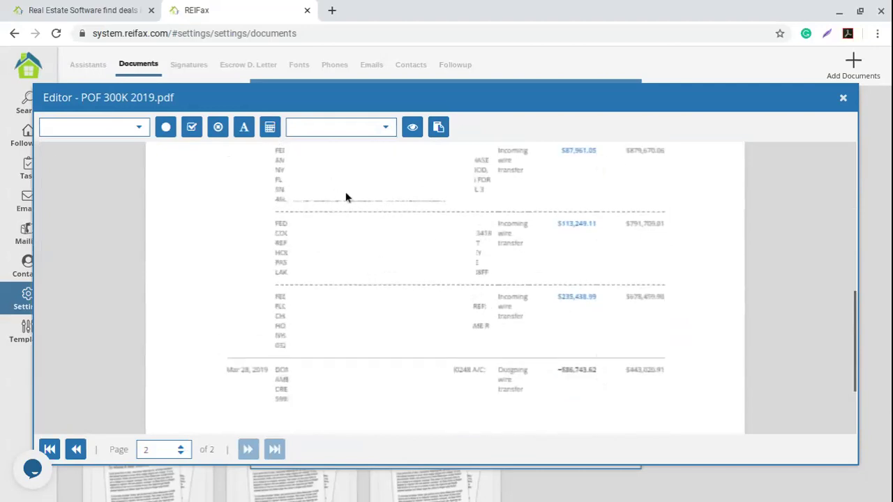
pyautogui.scroll(-3, 556, 275)
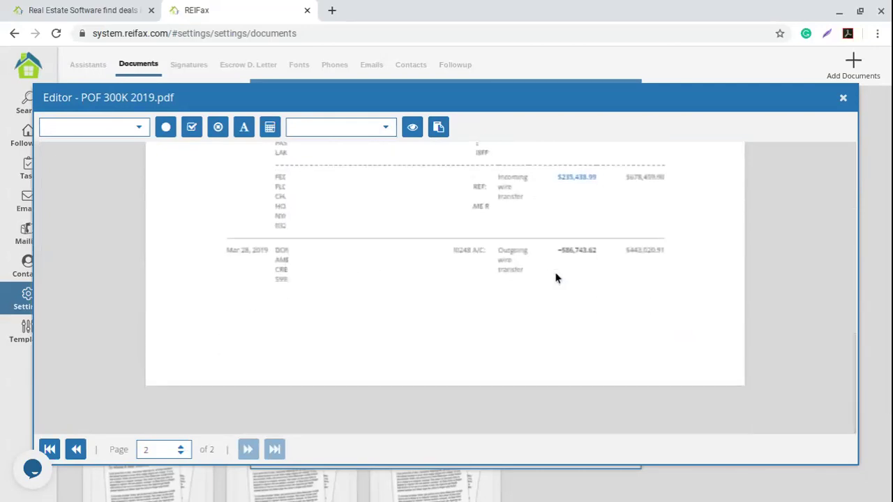
pyautogui.scroll(10, 542, 307)
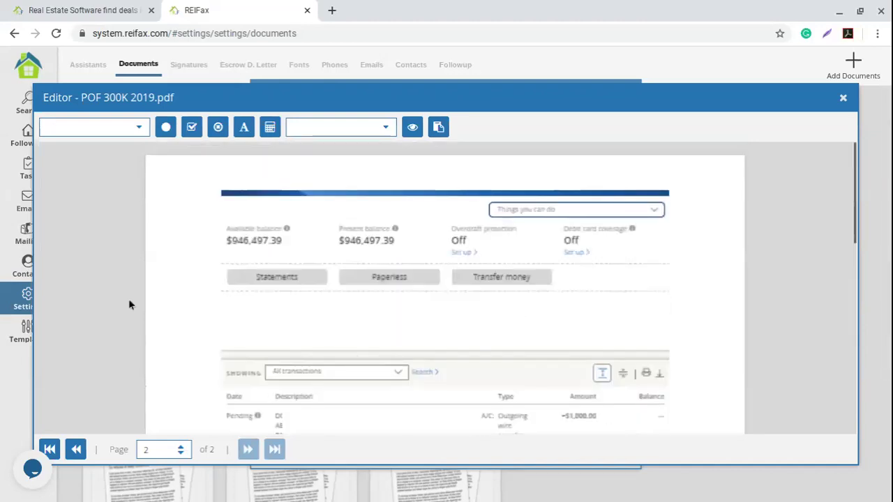
pyautogui.click(74, 451)
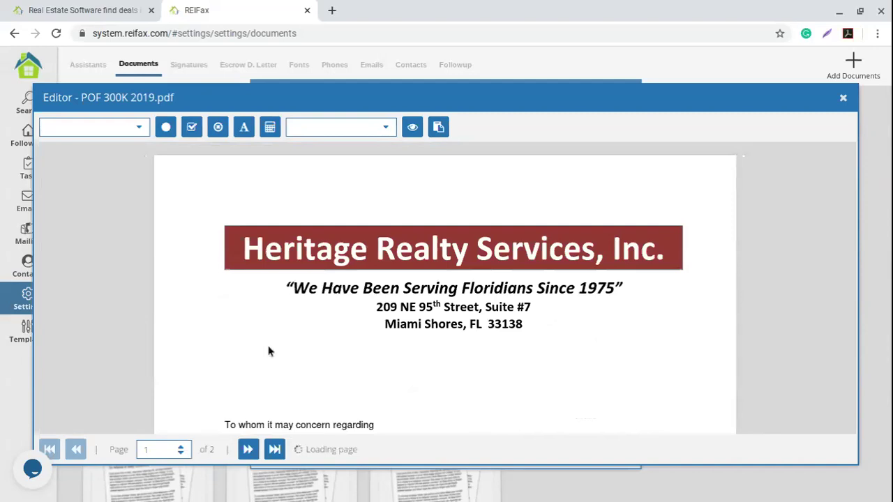
pyautogui.scroll(-3, 793, 174)
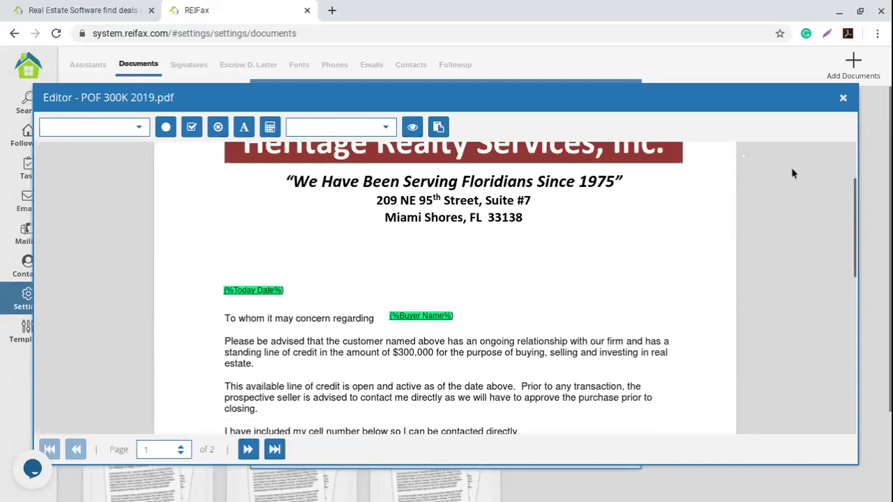
pyautogui.click(843, 99)
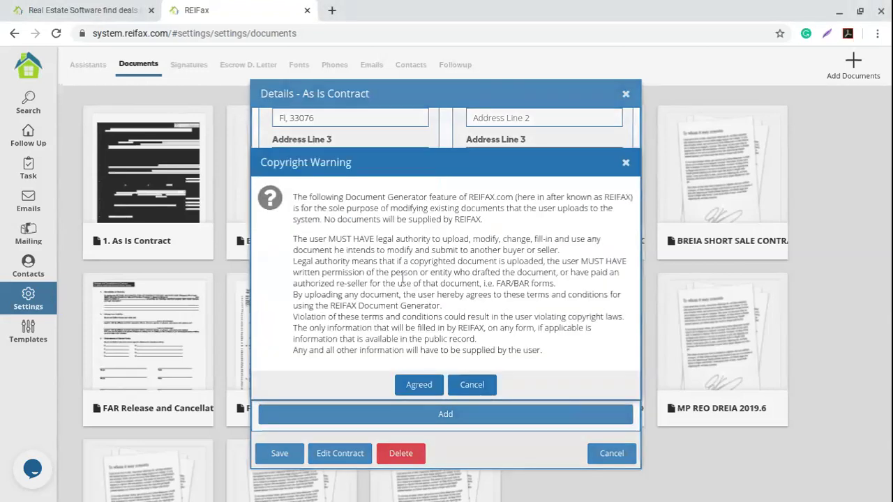
# Agree to the copyright warning and open Creative Title Services, Inc $5,000.pdf for editing.
pyautogui.click(419, 384)
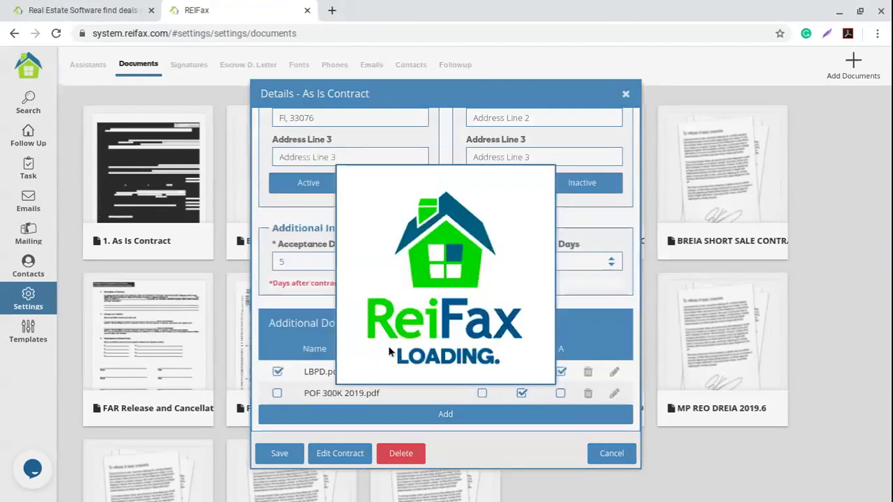
pyautogui.scroll(-1, 447, 321)
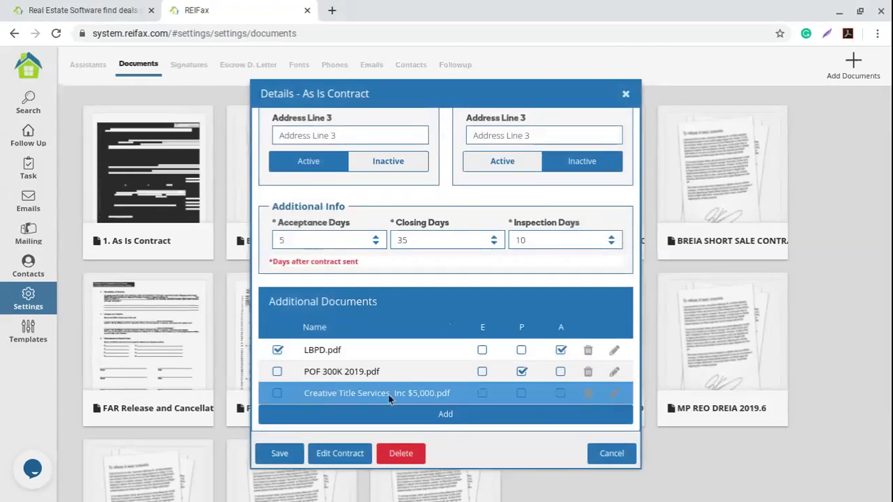
pyautogui.click(615, 394)
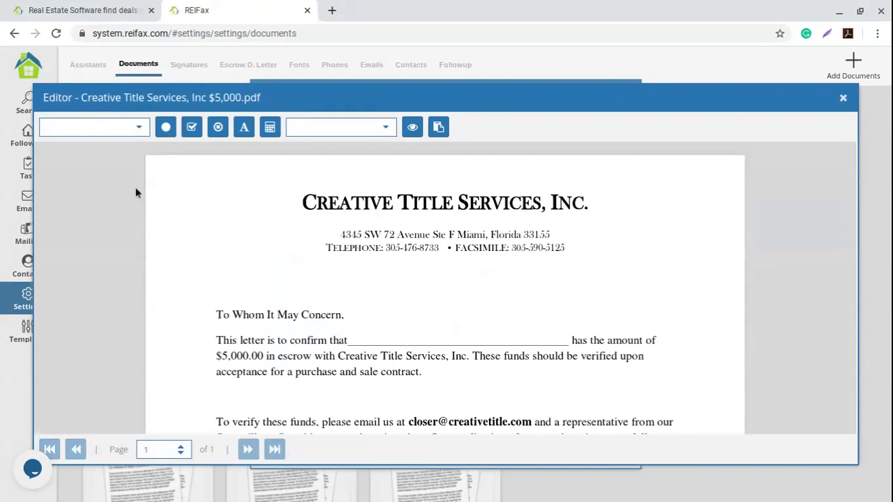
# Place the Buyer Name field on the escrow letter's blank.
pyautogui.click(139, 127)
pyautogui.scroll(-1, 88, 224)
pyautogui.scroll(-4, 89, 225)
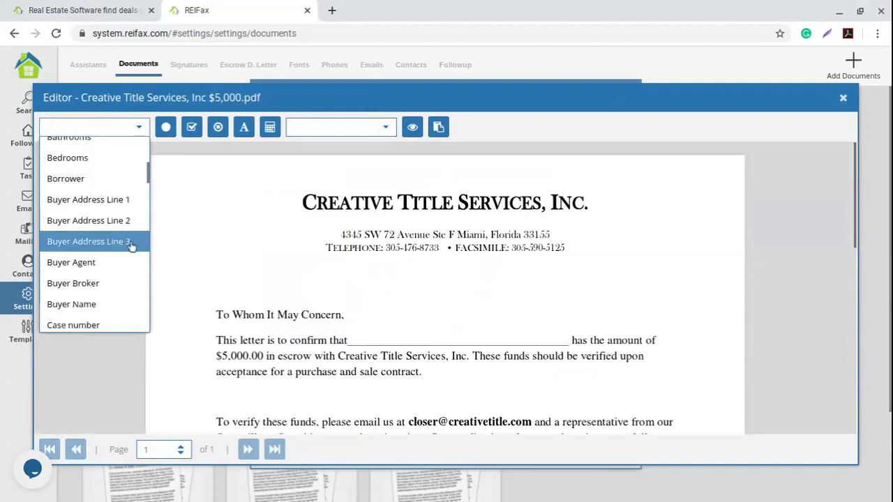
pyautogui.click(110, 304)
pyautogui.click(395, 342)
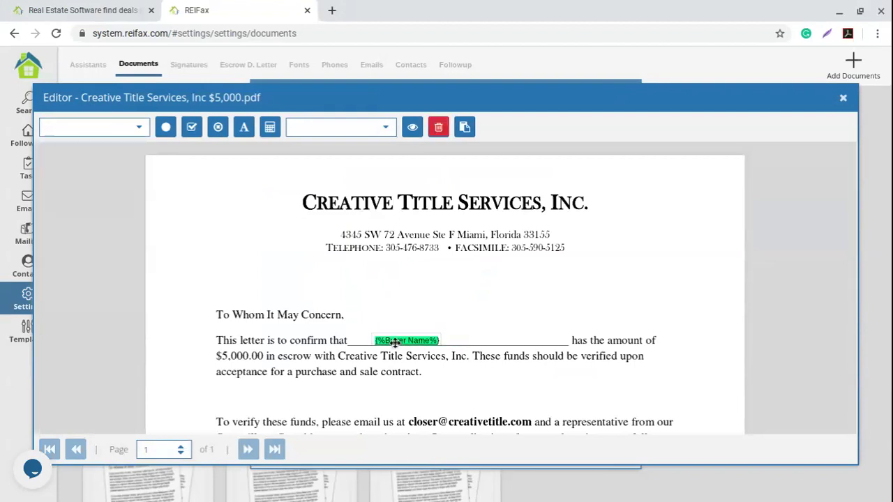
pyautogui.click(427, 349)
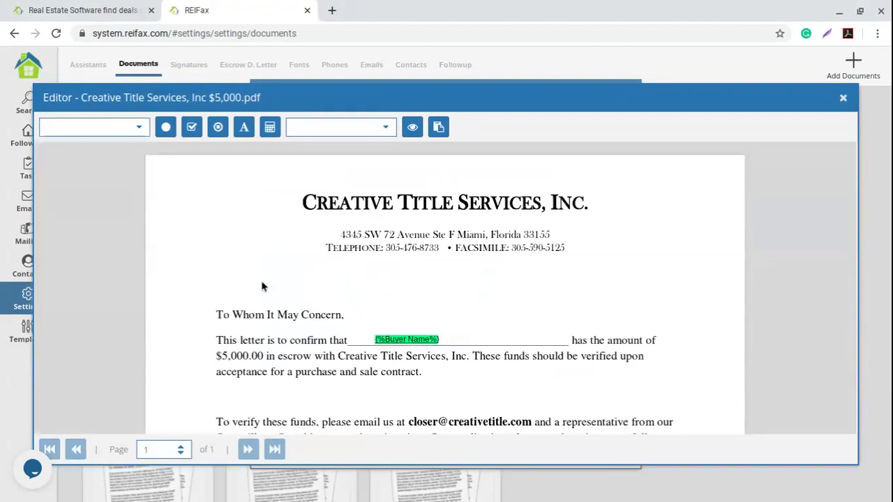
# Add a left-aligned Today Date field above the greeting and review the letter.
pyautogui.click(141, 131)
pyautogui.scroll(-10, 71, 234)
pyautogui.scroll(-20, 70, 233)
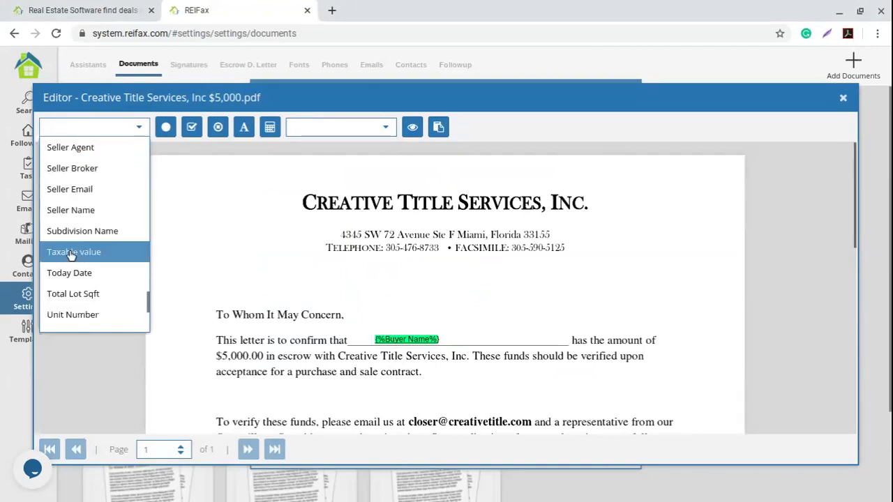
pyautogui.click(69, 273)
pyautogui.moveTo(297, 287); pyautogui.dragTo(250, 283)
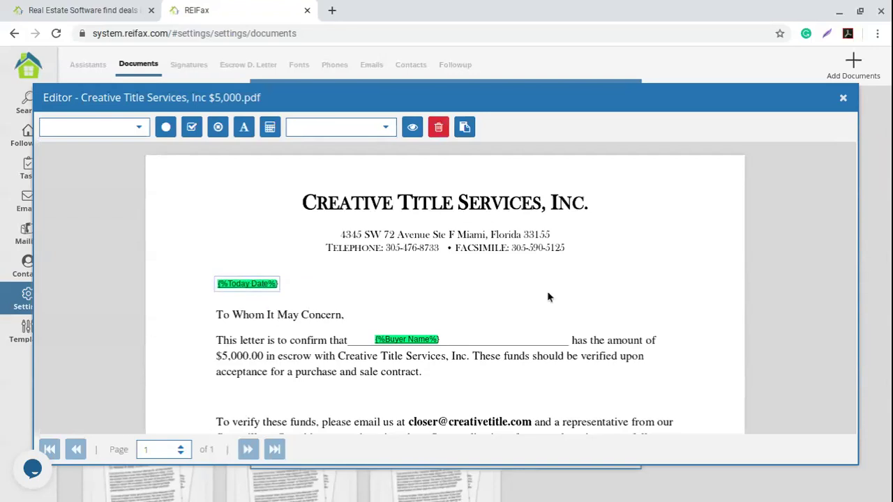
pyautogui.scroll(-4, 546, 307)
pyautogui.scroll(-2, 545, 308)
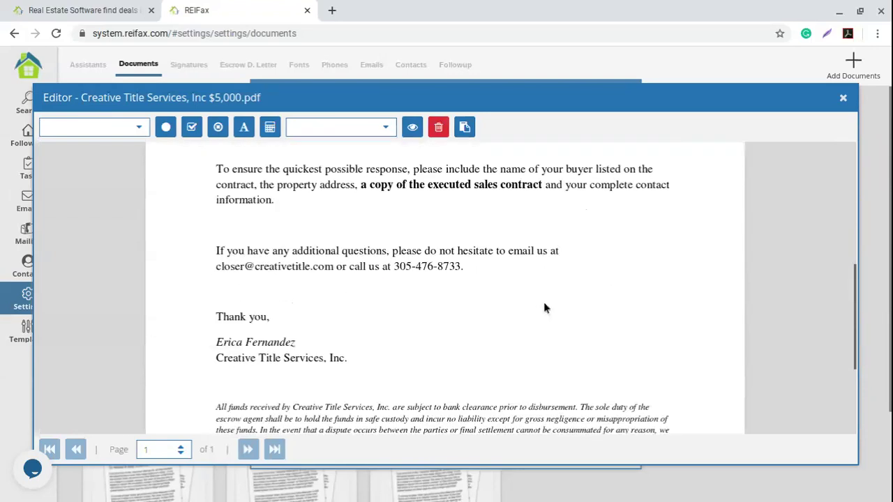
pyautogui.scroll(-3, 545, 308)
pyautogui.scroll(4, 433, 342)
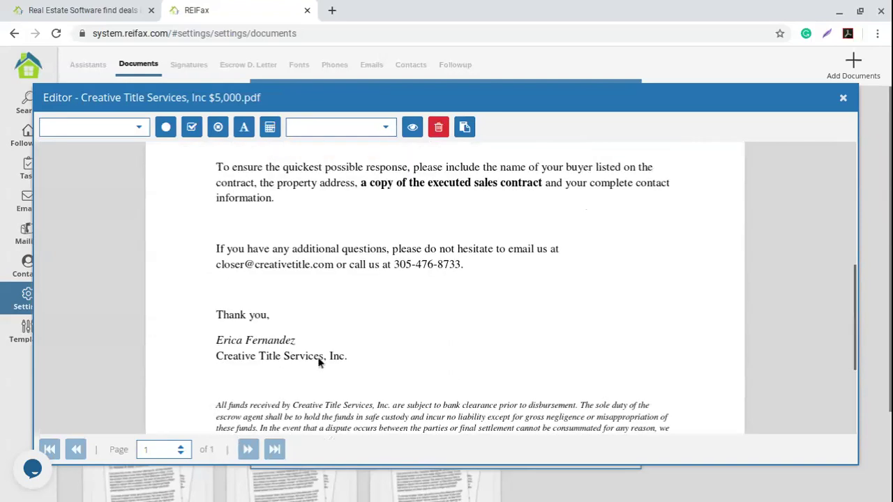
pyautogui.scroll(3, 493, 361)
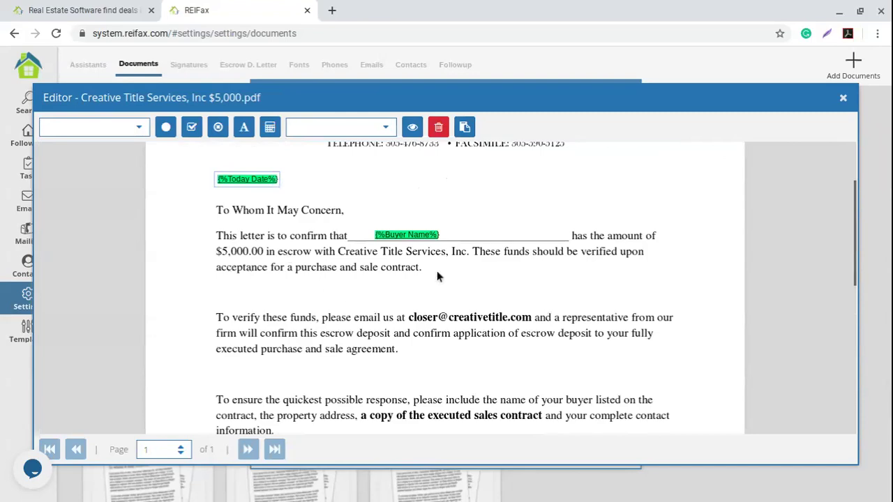
pyautogui.scroll(2, 447, 265)
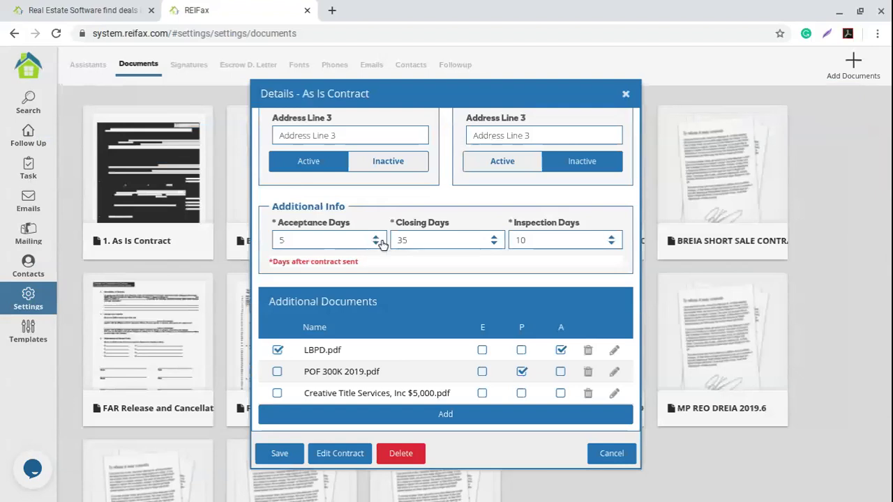
# Mark Creative Title Services, Inc $5,000.pdf as the EMD document, save, and return to Followed Properties.
pyautogui.click(482, 394)
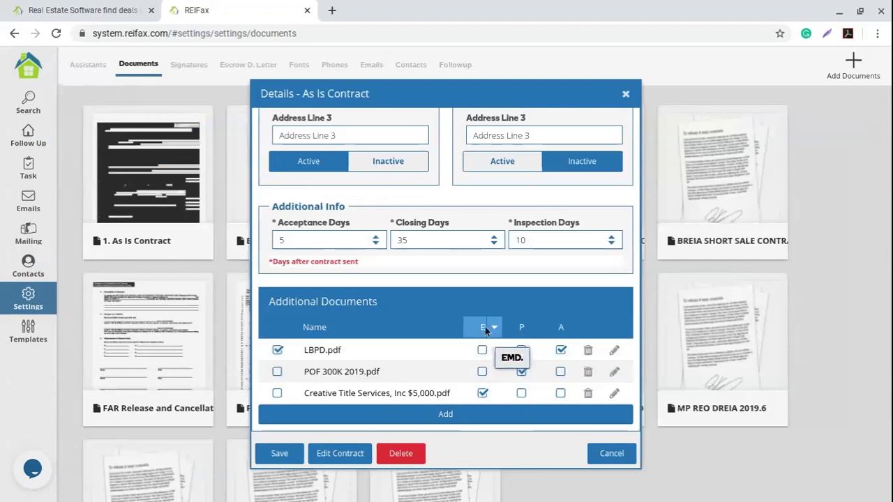
pyautogui.scroll(4, 382, 344)
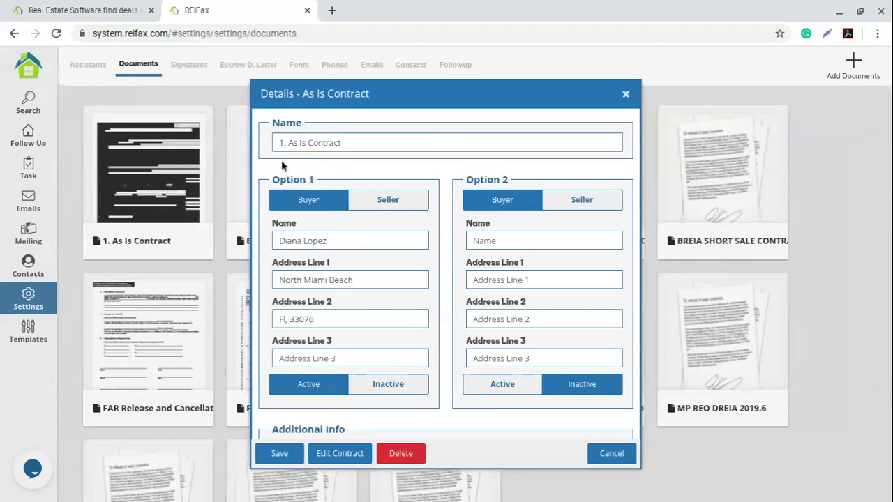
pyautogui.scroll(-1, 453, 269)
pyautogui.scroll(-3, 452, 264)
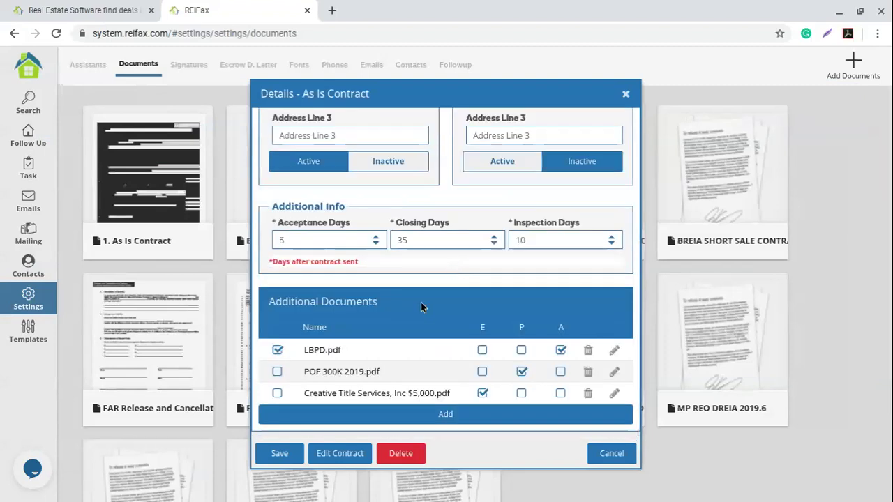
pyautogui.click(280, 453)
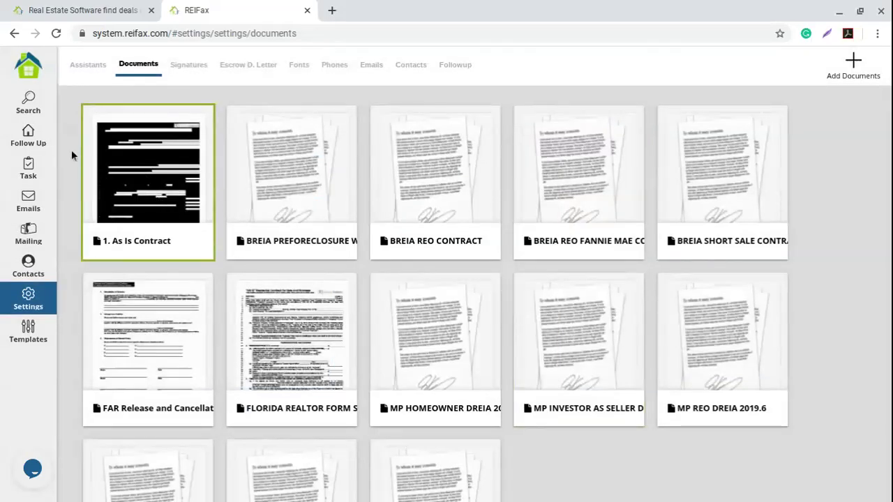
pyautogui.click(31, 140)
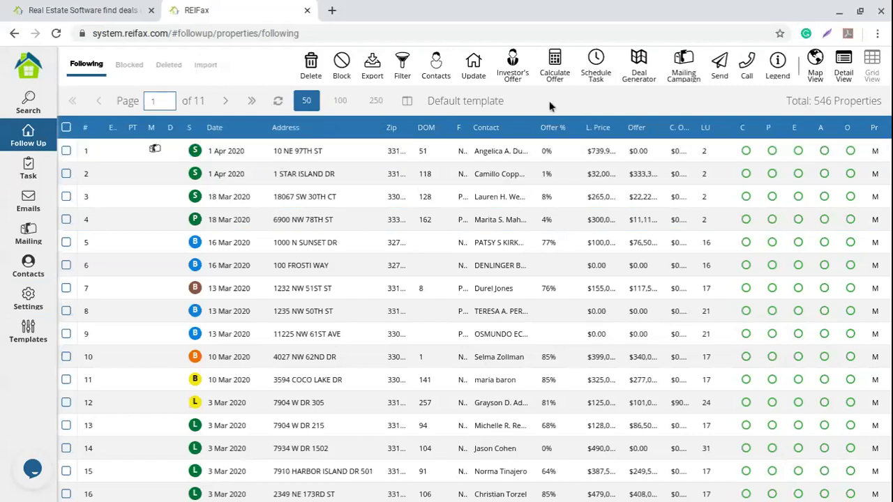
# Filter the followed properties by Contact 'reifax' and Status Active.
pyautogui.click(401, 64)
pyautogui.click(435, 101)
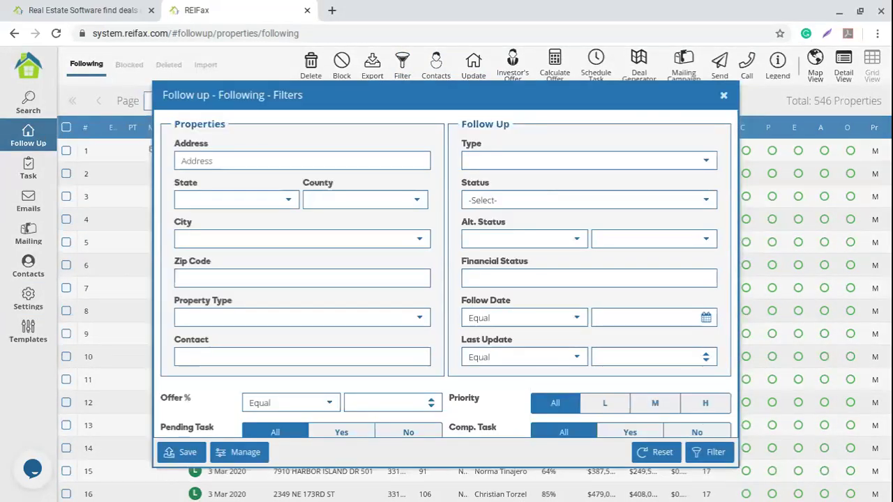
pyautogui.click(201, 354)
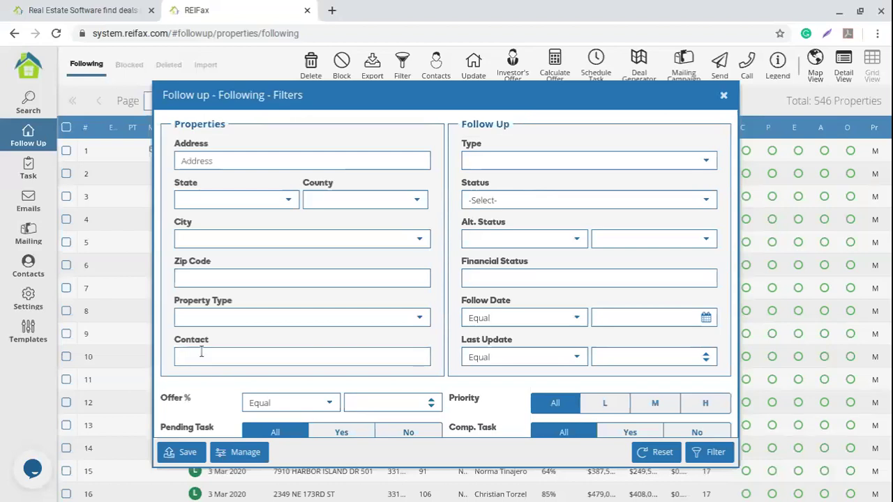
pyautogui.write('reifax')
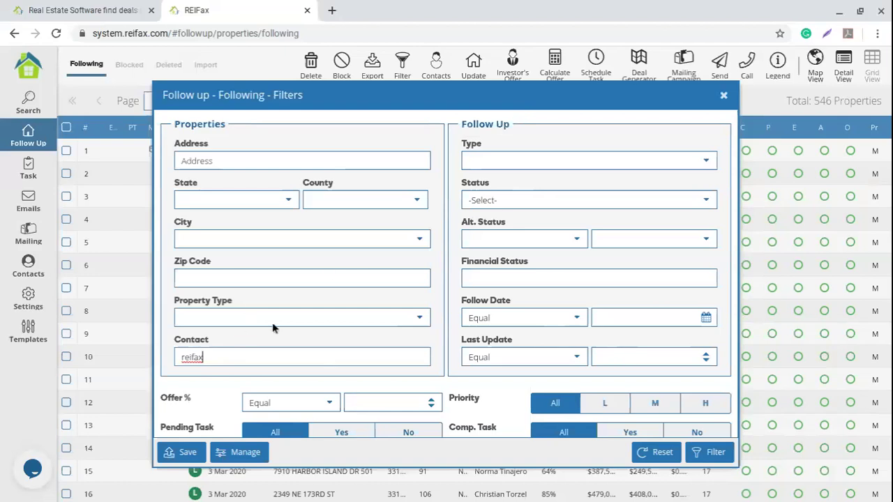
pyautogui.click(706, 201)
pyautogui.click(484, 238)
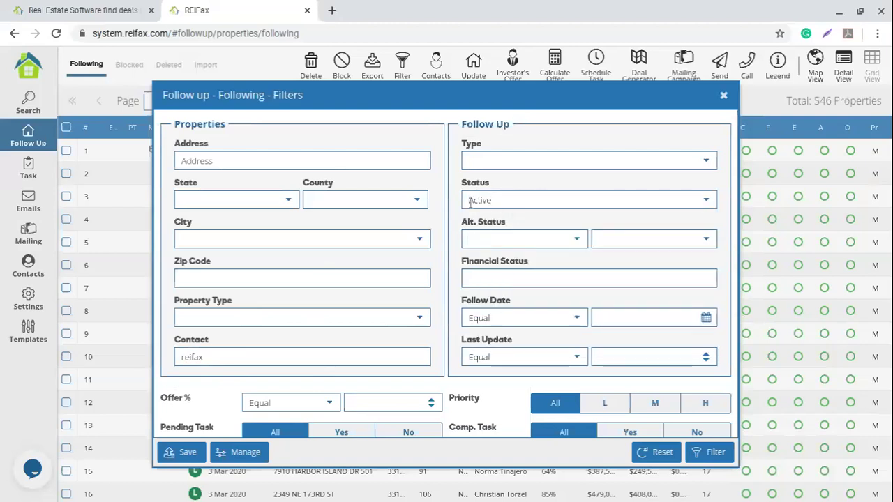
pyautogui.click(708, 202)
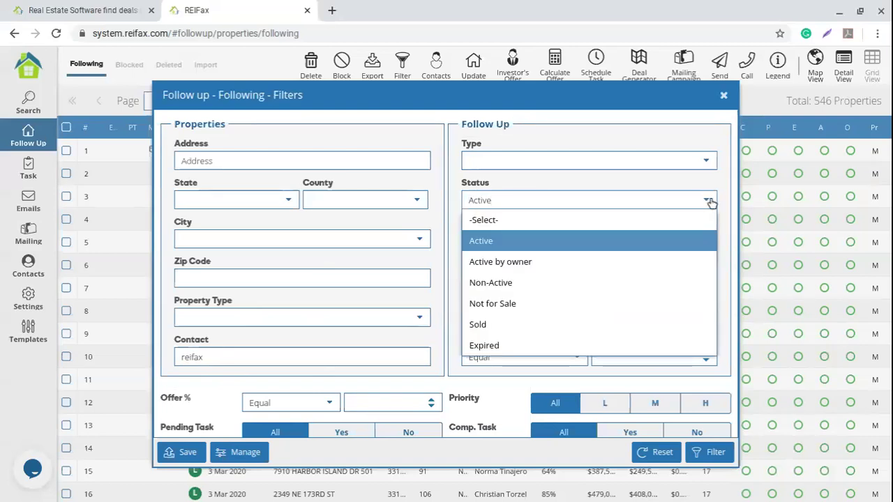
pyautogui.click(489, 236)
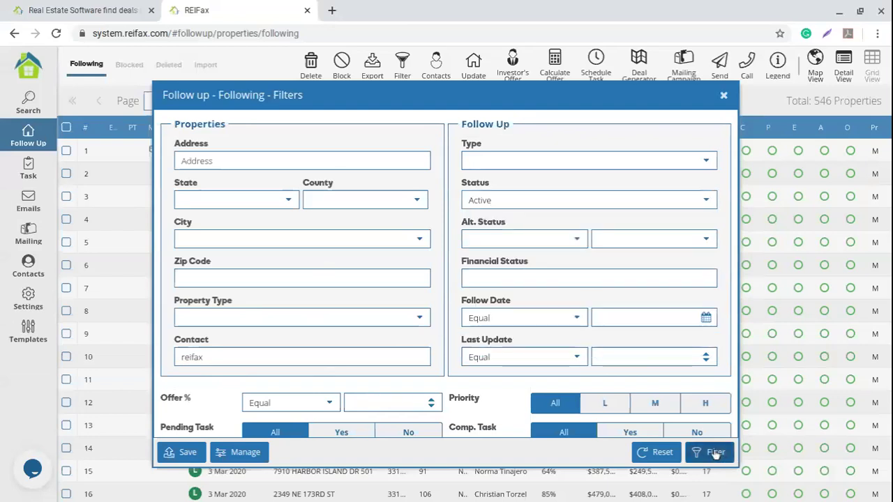
pyautogui.click(715, 454)
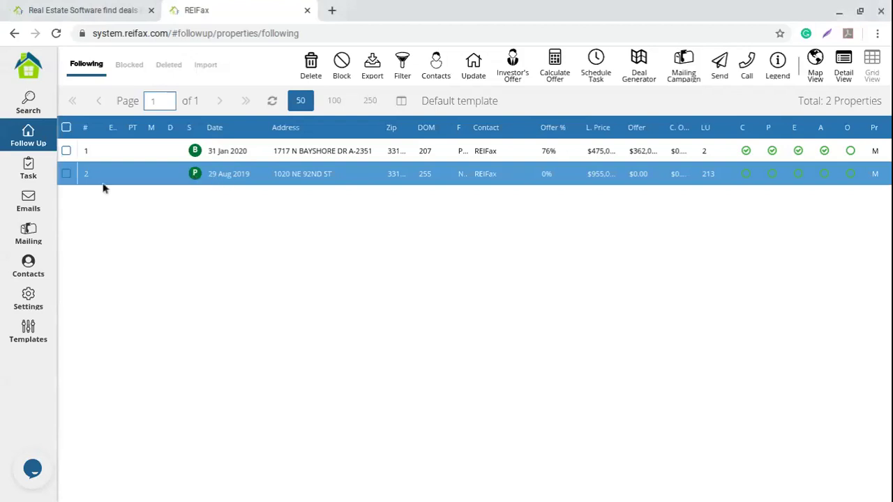
pyautogui.click(66, 174)
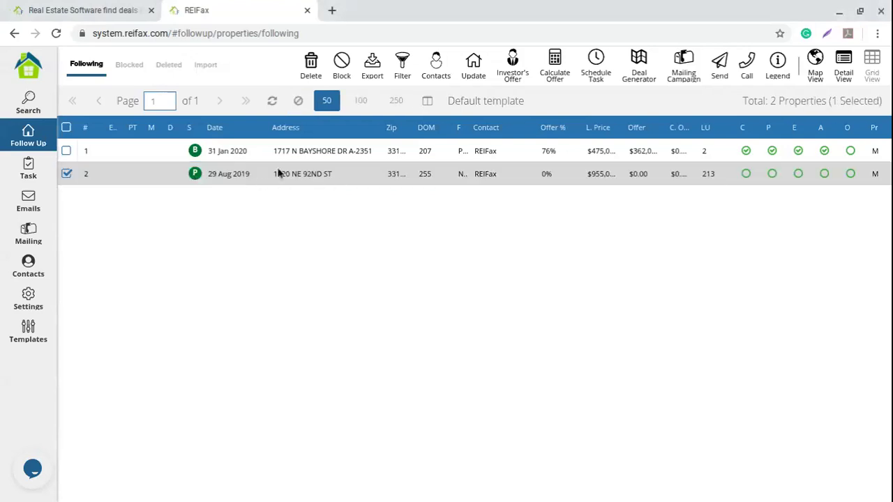
pyautogui.click(489, 174)
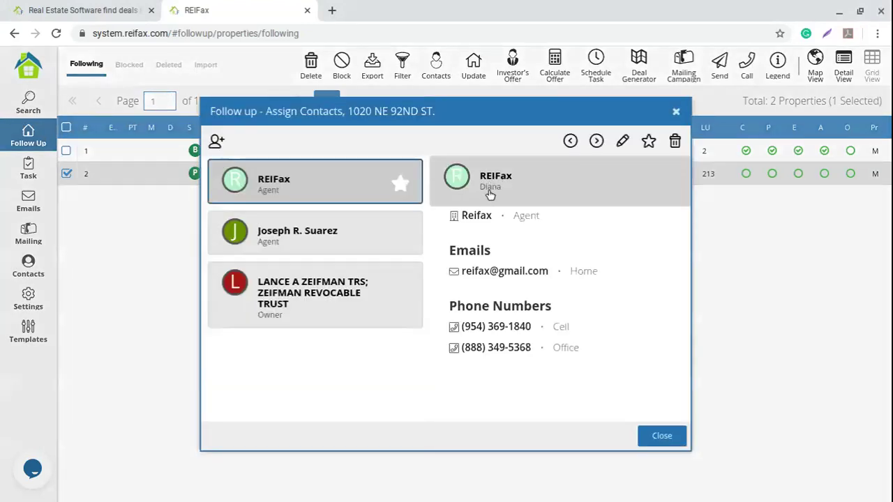
pyautogui.moveTo(462, 271); pyautogui.dragTo(549, 273)
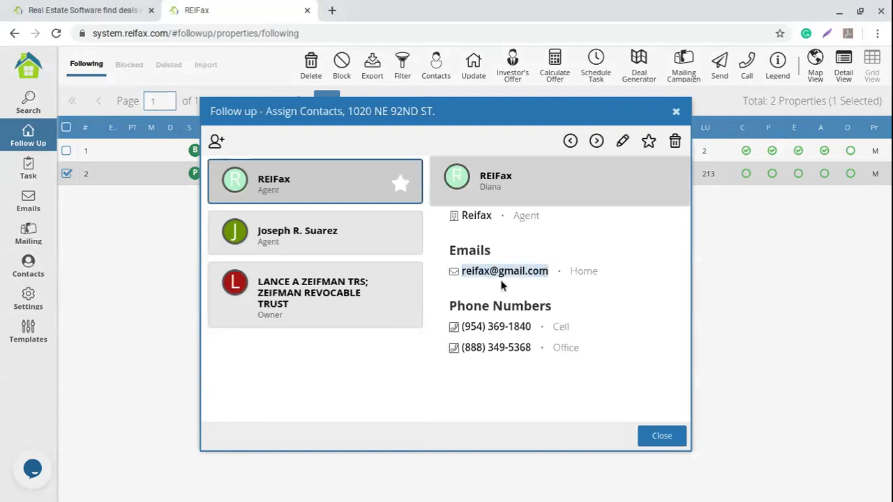
pyautogui.click(325, 249)
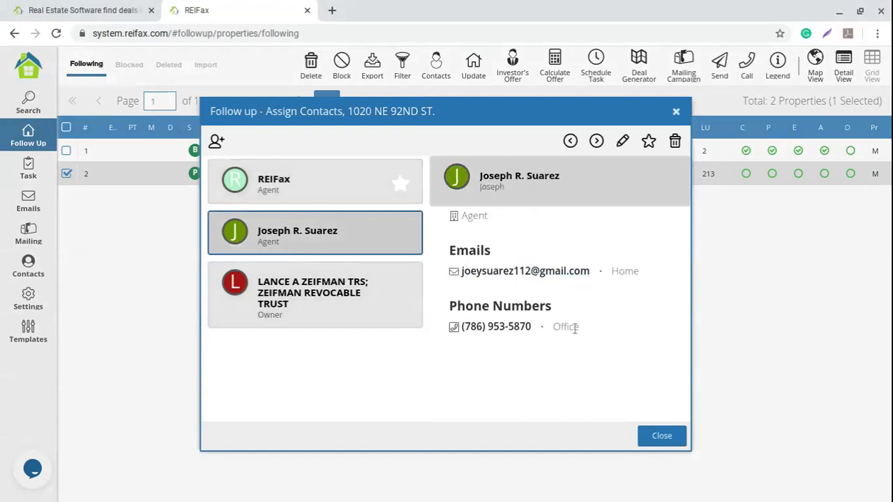
pyautogui.click(332, 188)
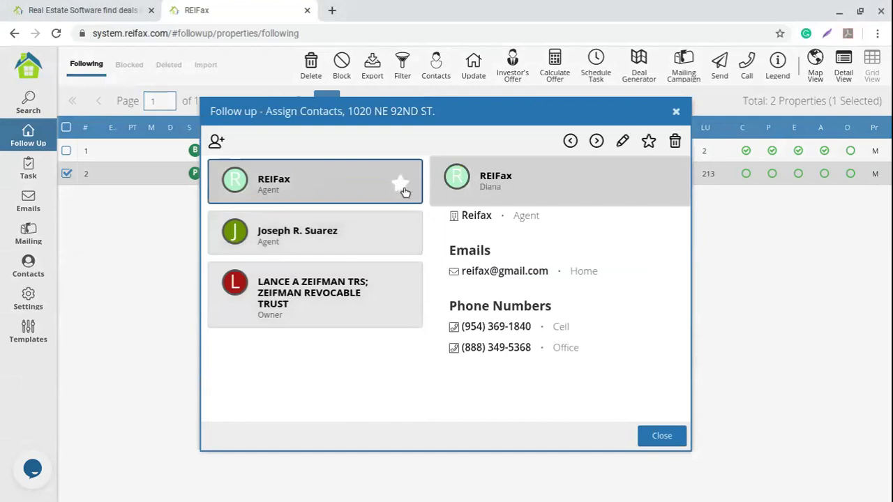
pyautogui.click(675, 112)
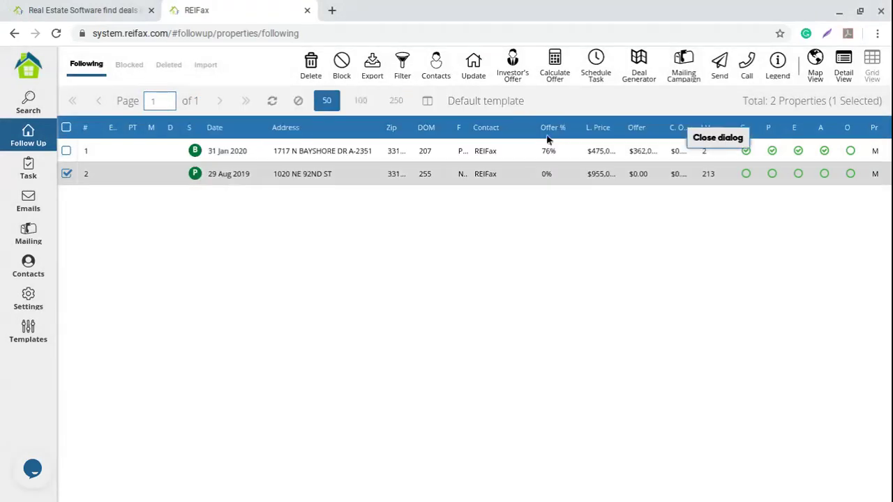
pyautogui.click(66, 152)
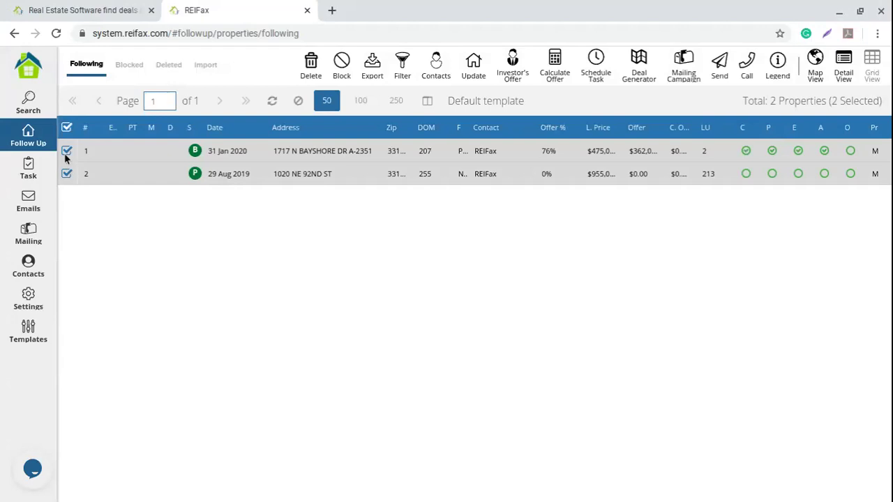
pyautogui.click(65, 152)
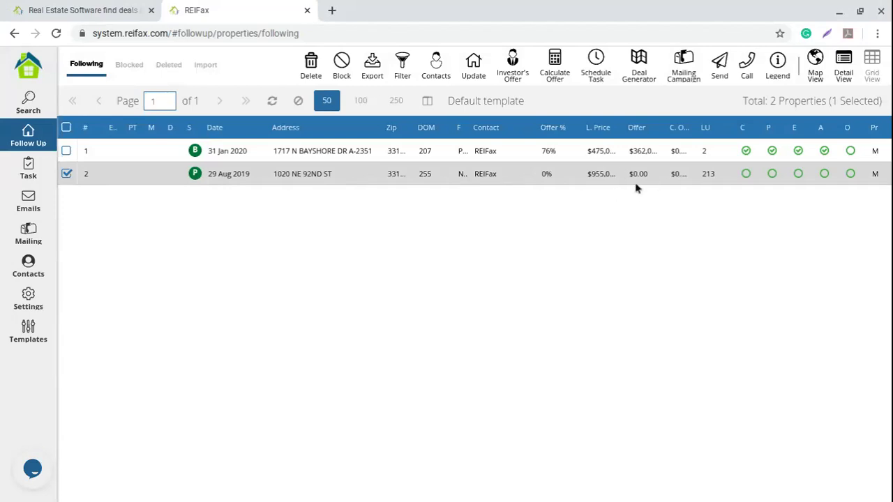
pyautogui.moveTo(621, 124); pyautogui.dragTo(684, 177)
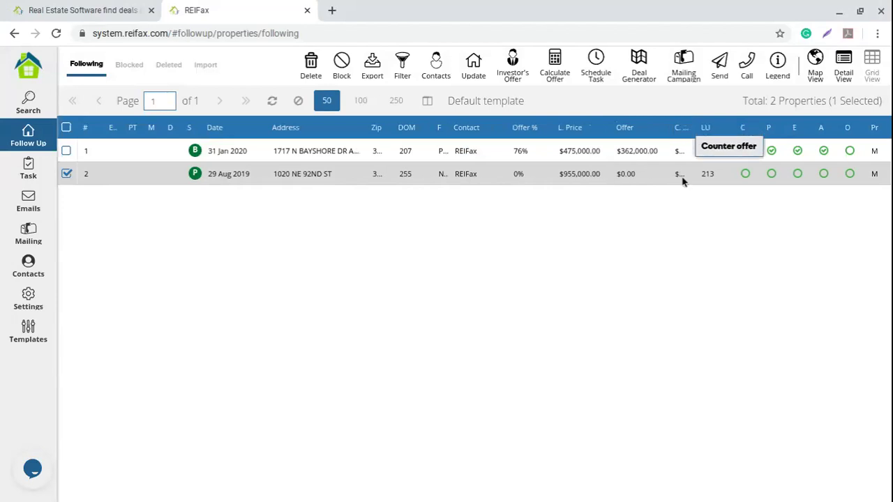
pyautogui.click(628, 179)
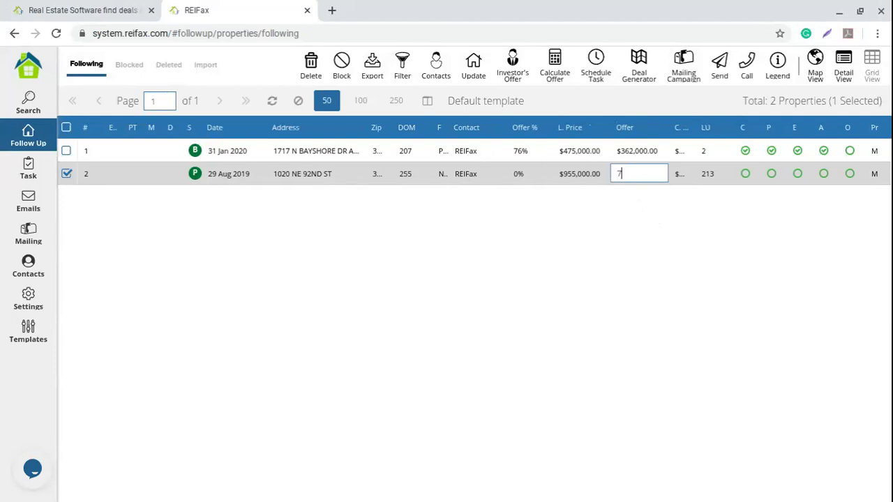
pyautogui.write('50000')
pyautogui.press('Return')
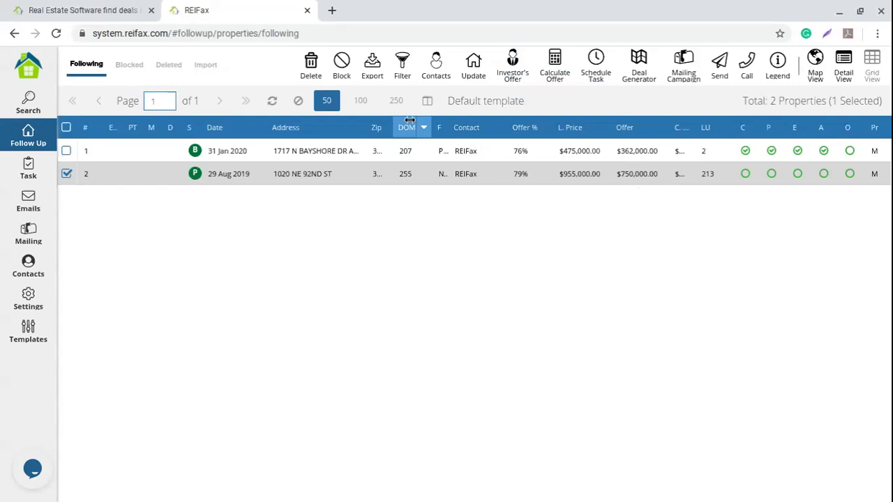
pyautogui.click(515, 93)
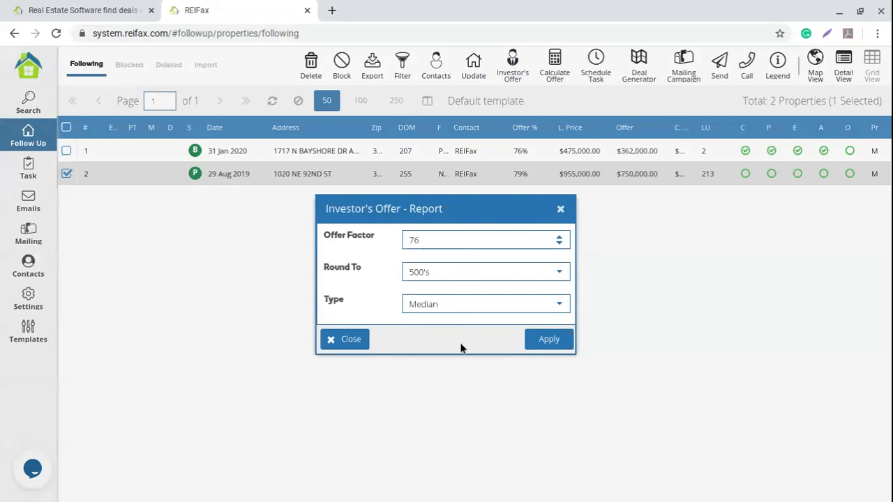
# Apply the investor's offer (factor 76, 500's, Median) for a $524,500 offer, then recheck the row.
pyautogui.click(549, 339)
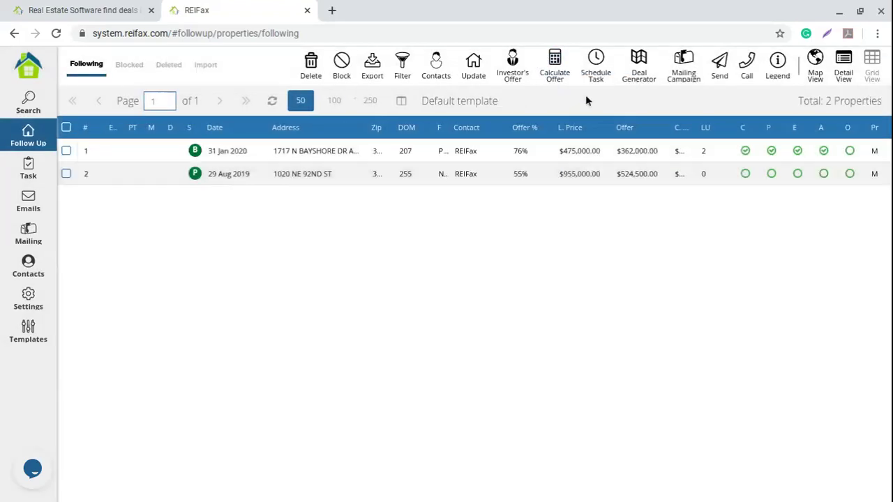
pyautogui.click(547, 182)
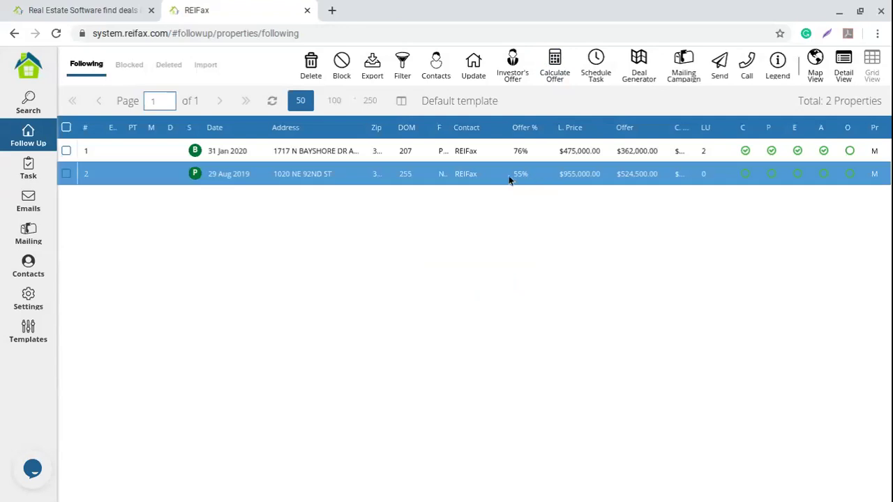
pyautogui.click(586, 183)
pyautogui.click(635, 176)
pyautogui.doubleClick(624, 174)
pyautogui.click(587, 202)
pyautogui.click(67, 173)
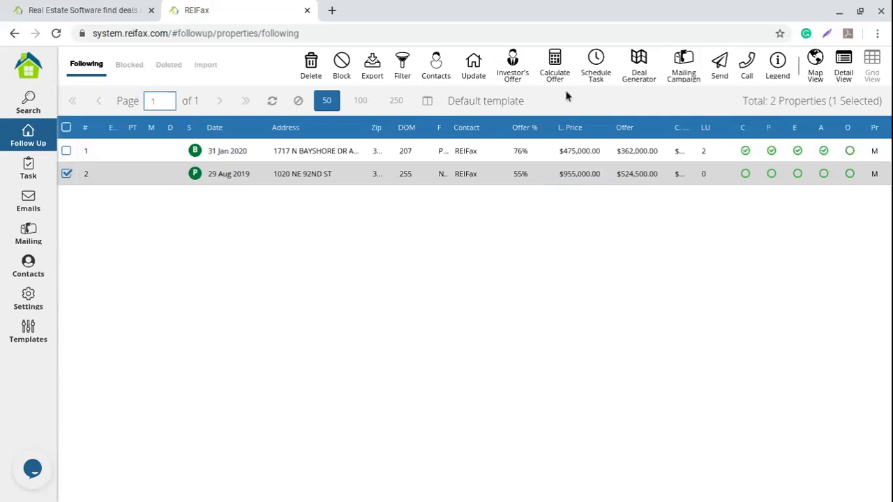
pyautogui.click(555, 66)
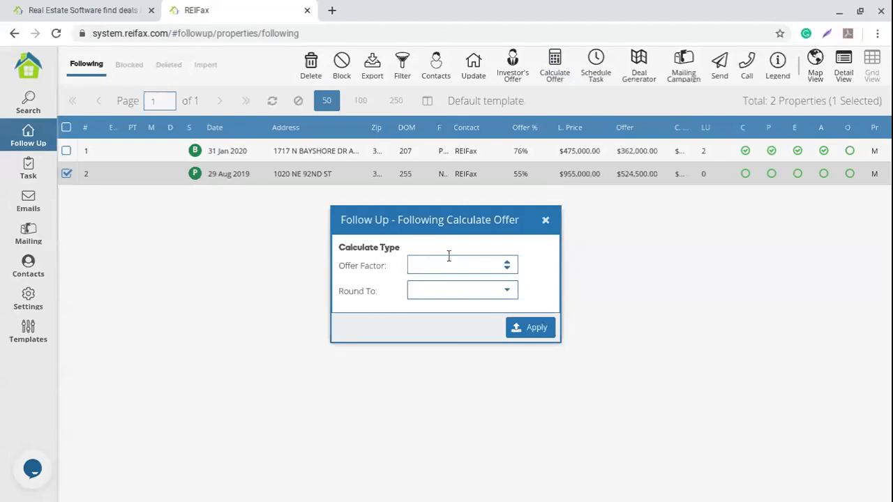
pyautogui.click(508, 292)
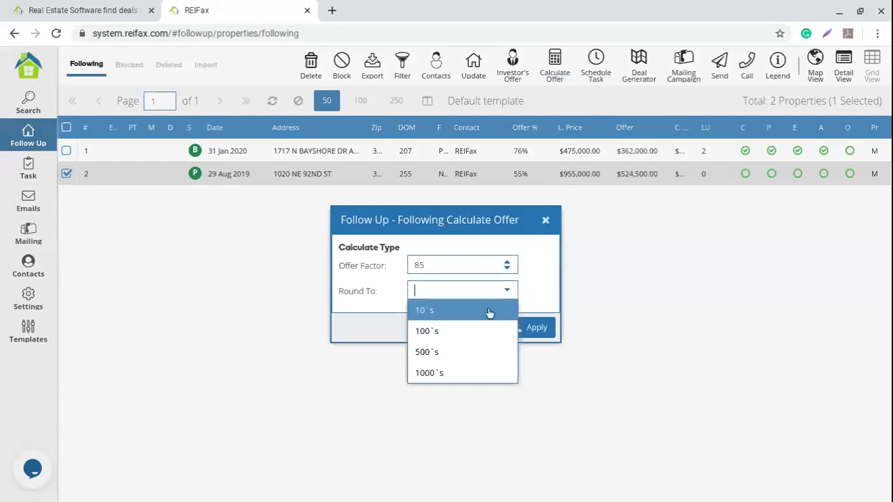
pyautogui.click(431, 353)
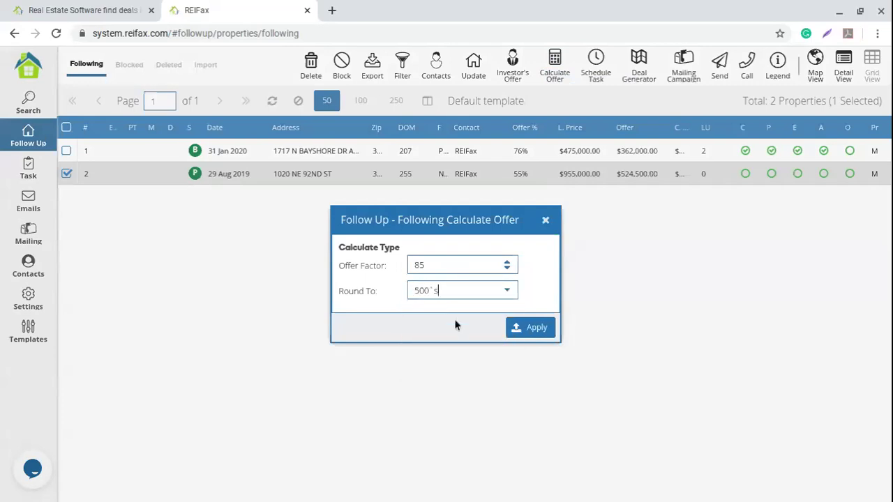
pyautogui.click(529, 332)
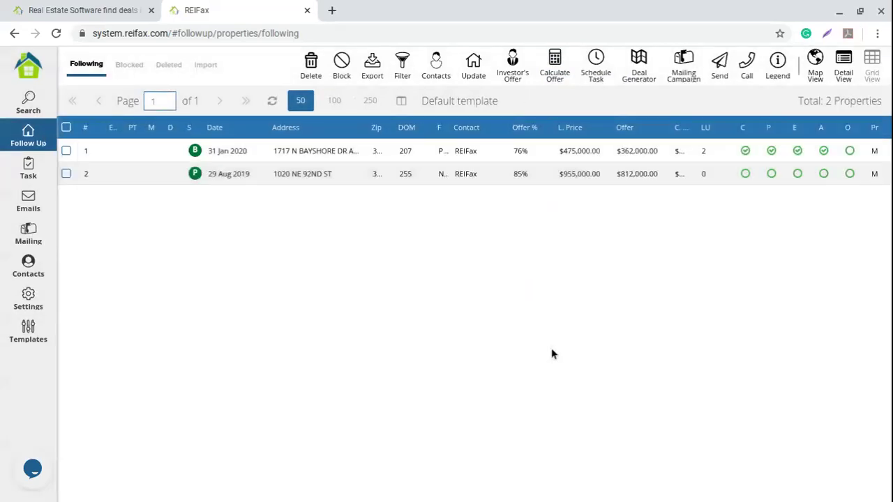
pyautogui.click(522, 178)
pyautogui.click(77, 179)
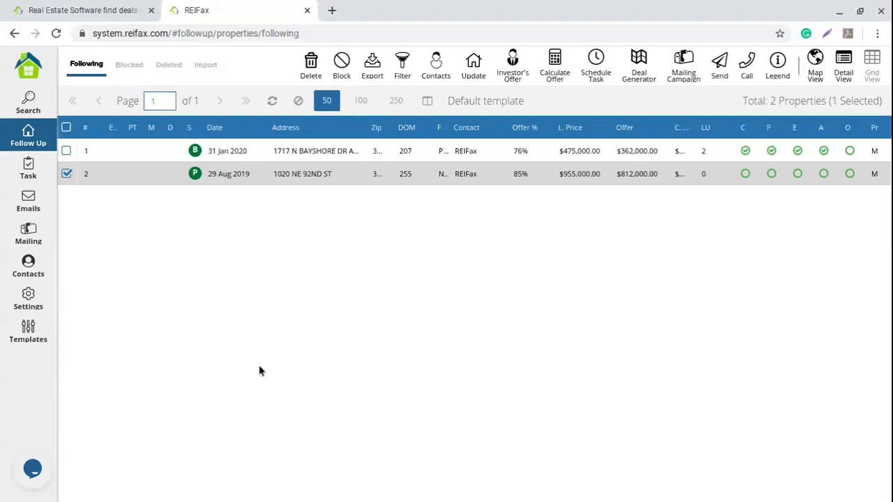
pyautogui.click(67, 151)
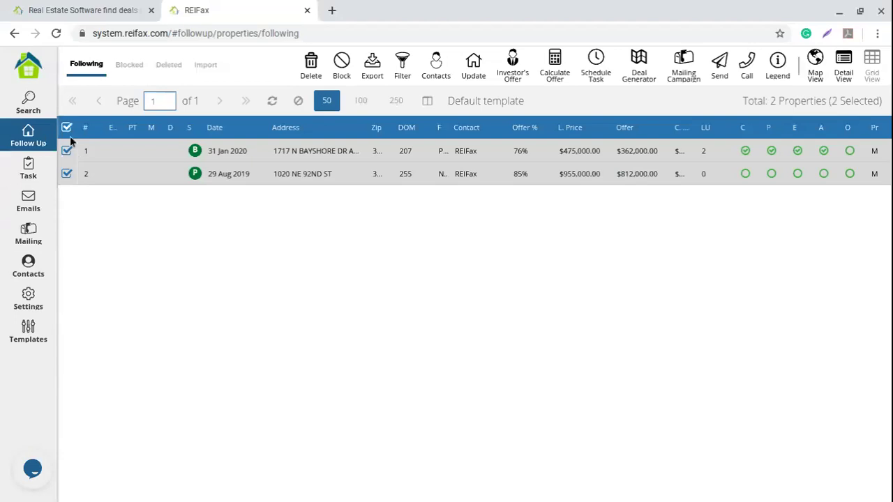
pyautogui.click(67, 127)
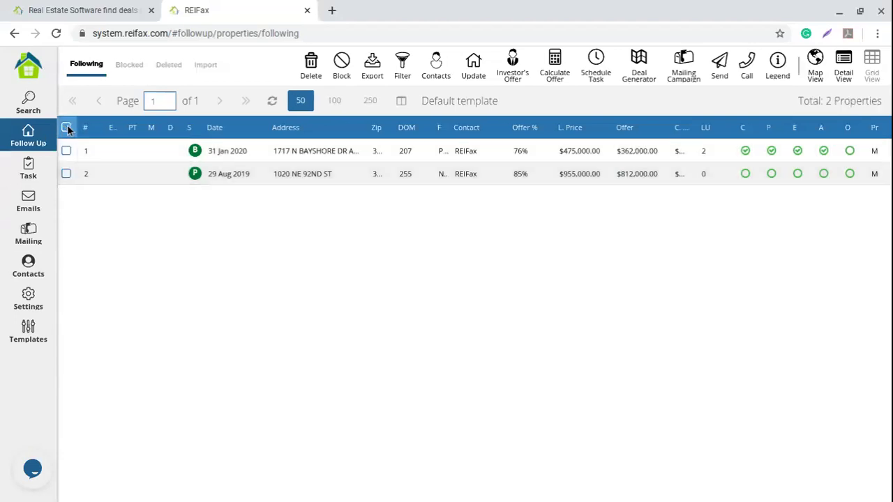
pyautogui.click(70, 175)
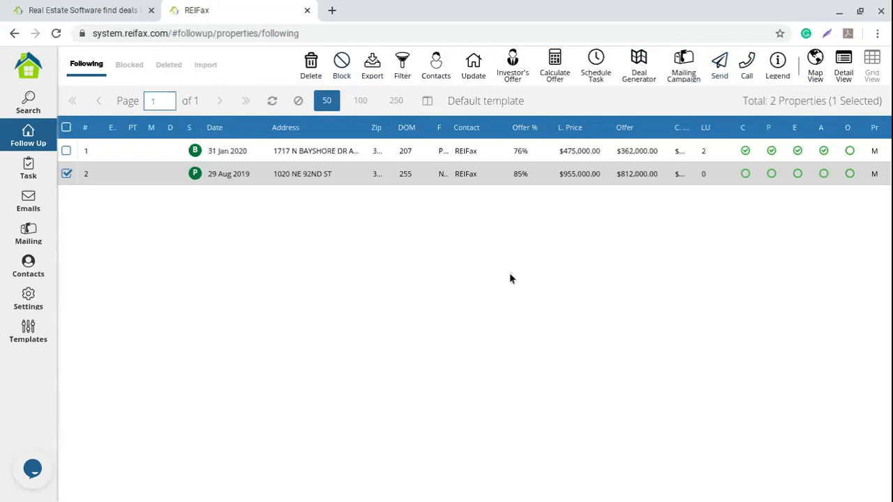
pyautogui.click(722, 68)
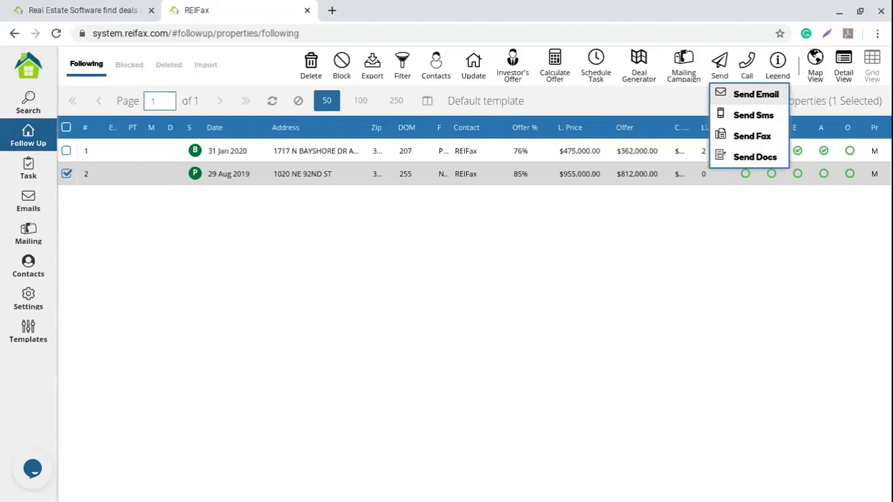
# Start Send Docs for the property, keeping 1. As Is Contract as the document.
pyautogui.click(741, 162)
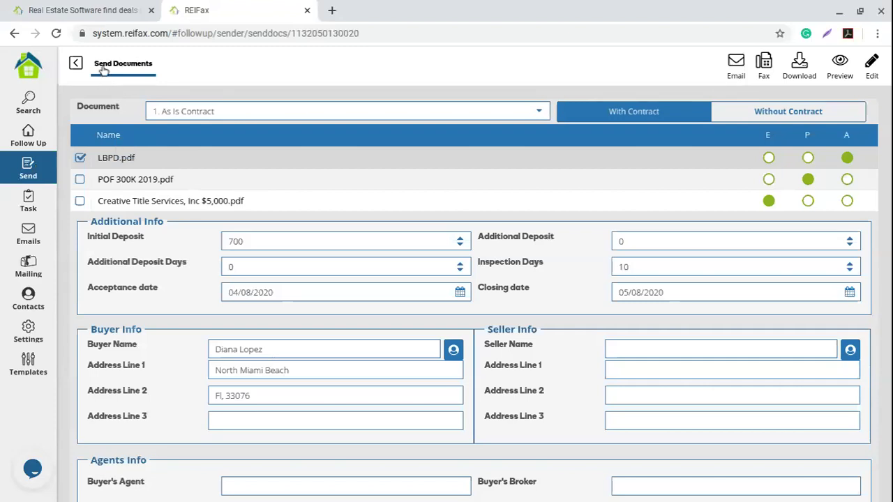
pyautogui.moveTo(230, 111); pyautogui.dragTo(119, 115)
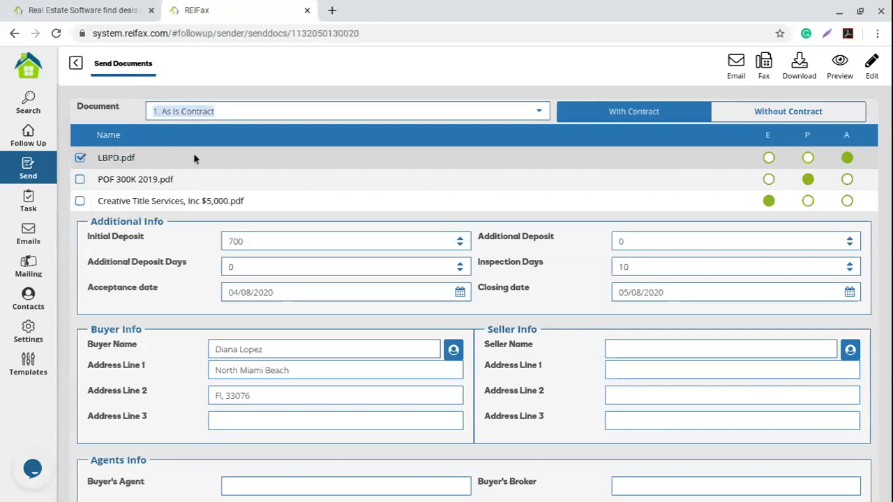
pyautogui.click(540, 112)
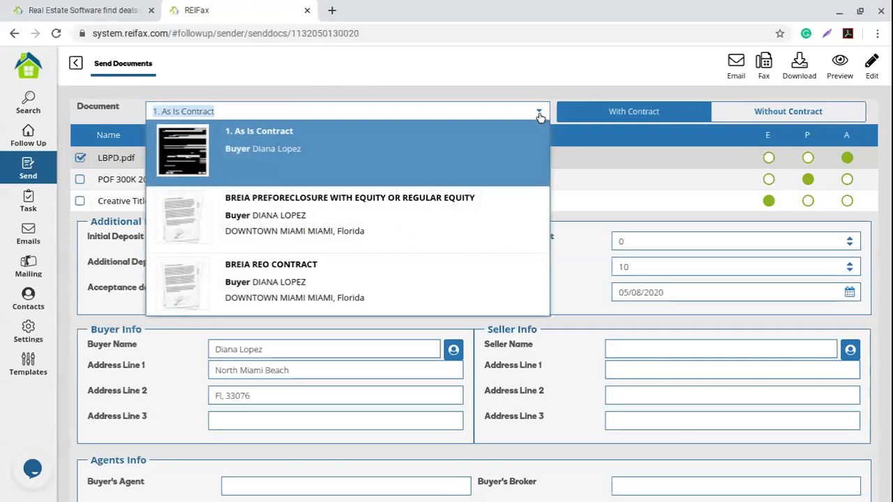
pyautogui.scroll(-5, 439, 219)
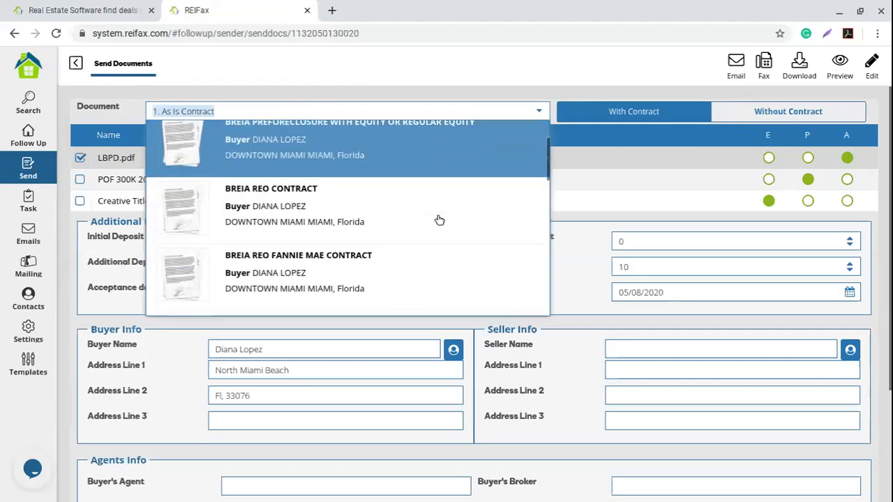
pyautogui.scroll(-6, 439, 220)
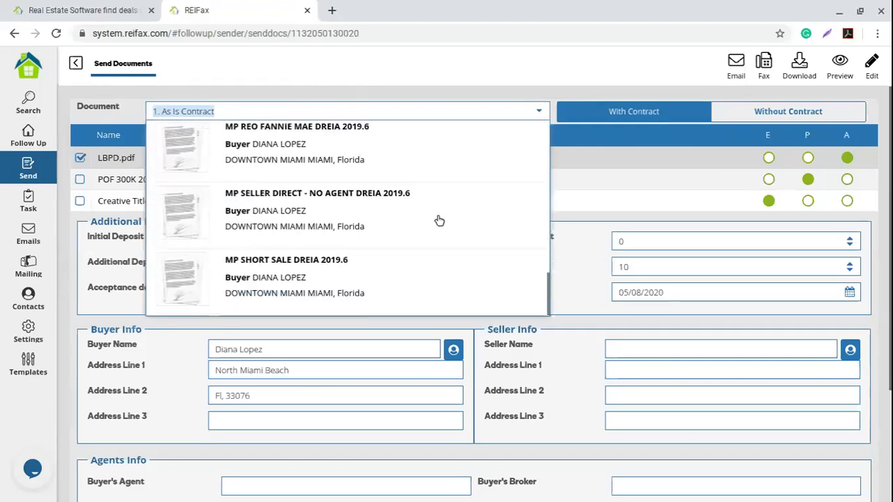
pyautogui.scroll(11, 397, 249)
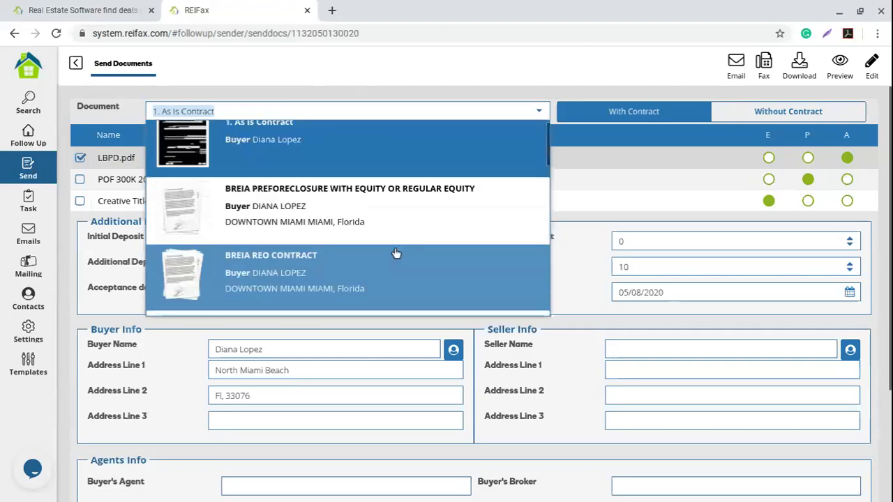
pyautogui.click(286, 145)
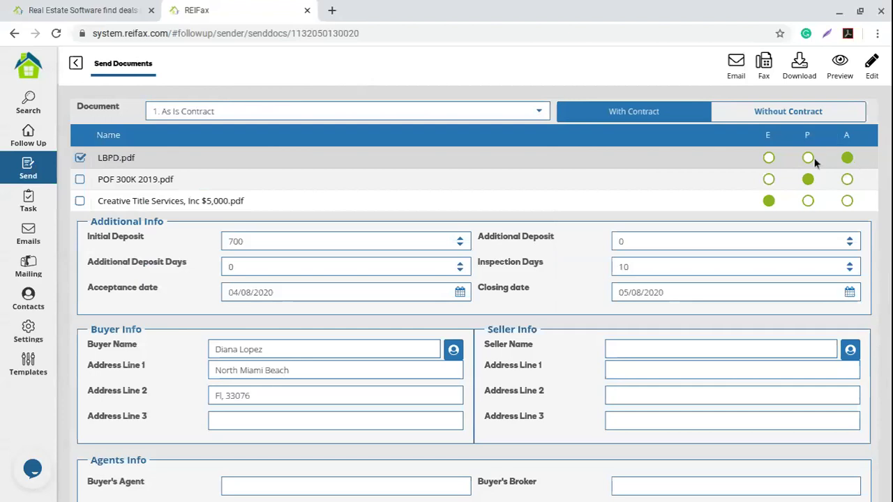
# Mark POF 300K 2019.pdf under the P column and toggle the first two attachment checkboxes.
pyautogui.click(809, 179)
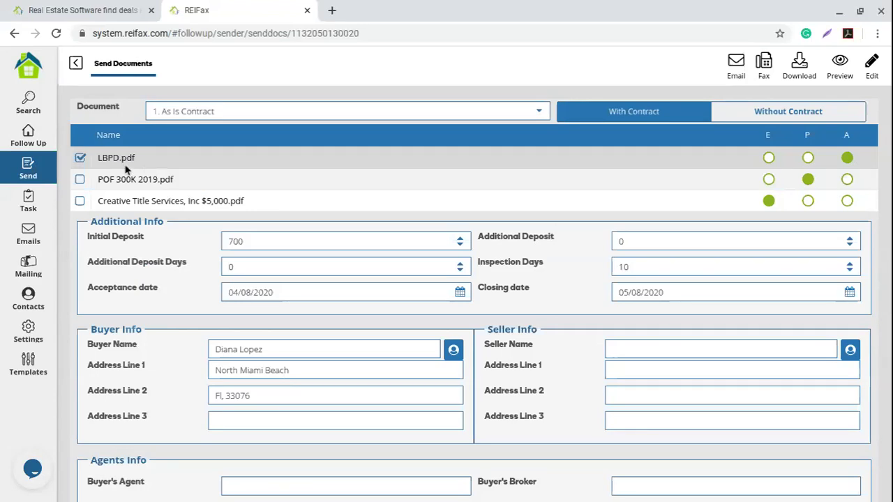
pyautogui.click(81, 181)
pyautogui.click(79, 201)
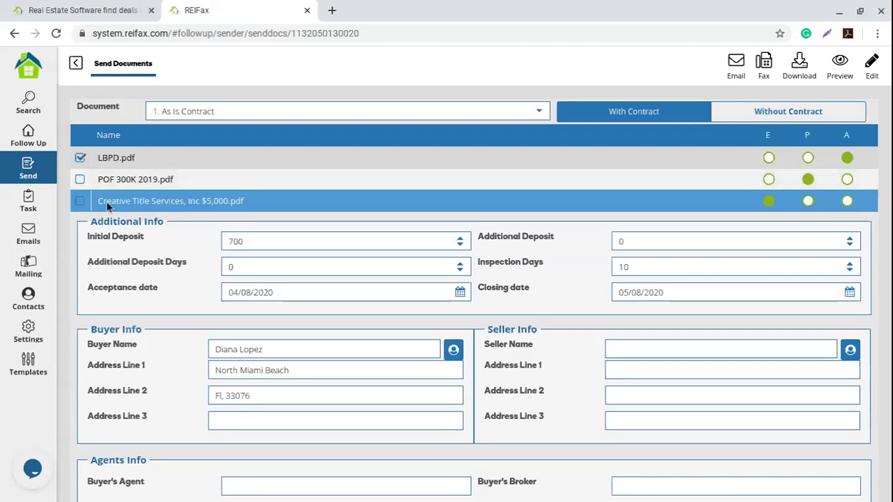
# Include POF 300K 2019.pdf and Creative Title Services, Inc $5,000.pdf in the send.
pyautogui.click(80, 179)
pyautogui.click(80, 201)
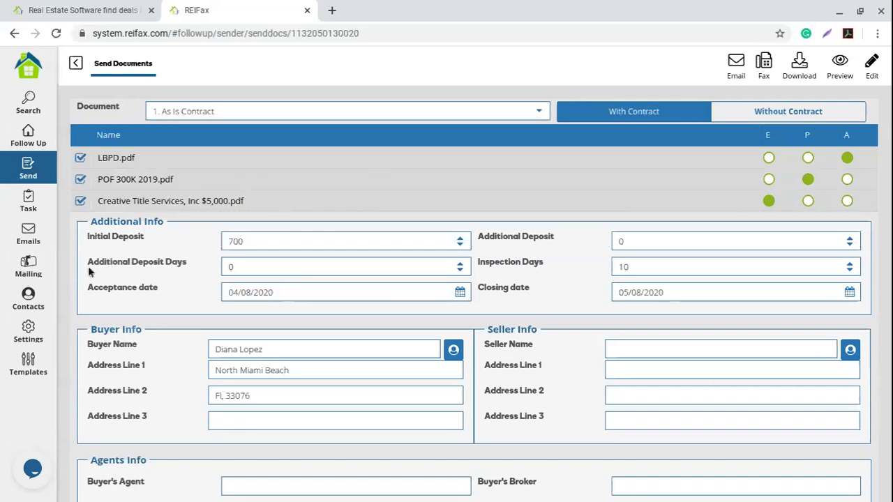
pyautogui.scroll(-1, 115, 265)
# Change the initial deposit to 1000 and review the acceptance and closing dates.
pyautogui.doubleClick(261, 173)
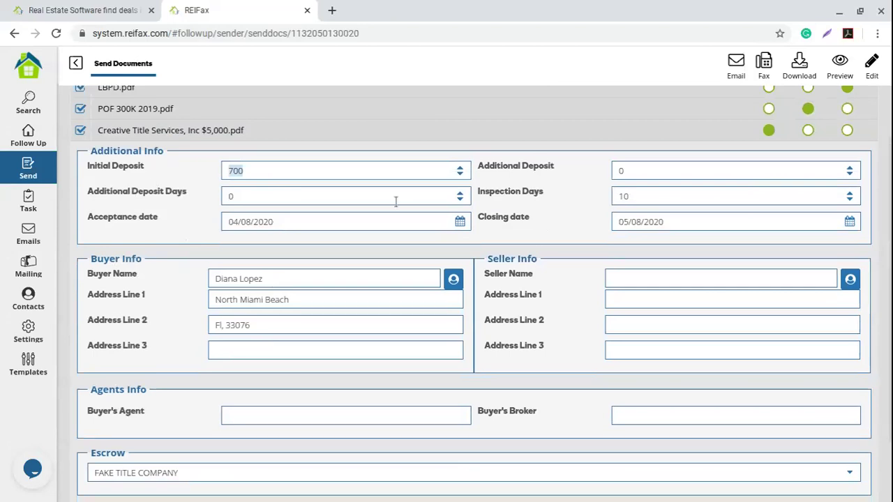
pyautogui.write('1000')
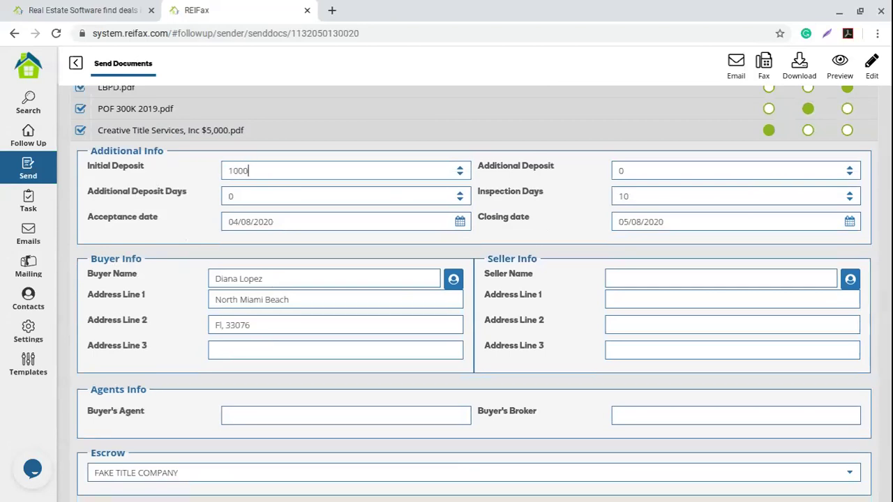
pyautogui.click(277, 221)
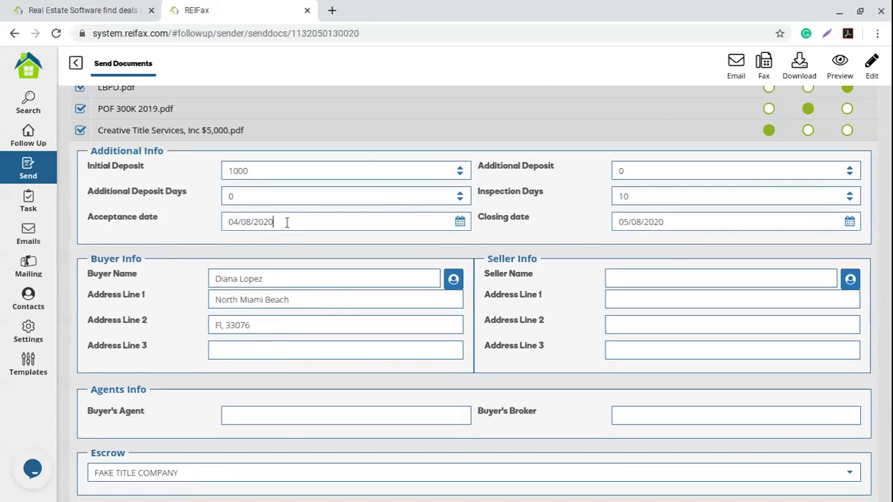
pyautogui.moveTo(286, 222); pyautogui.dragTo(187, 216)
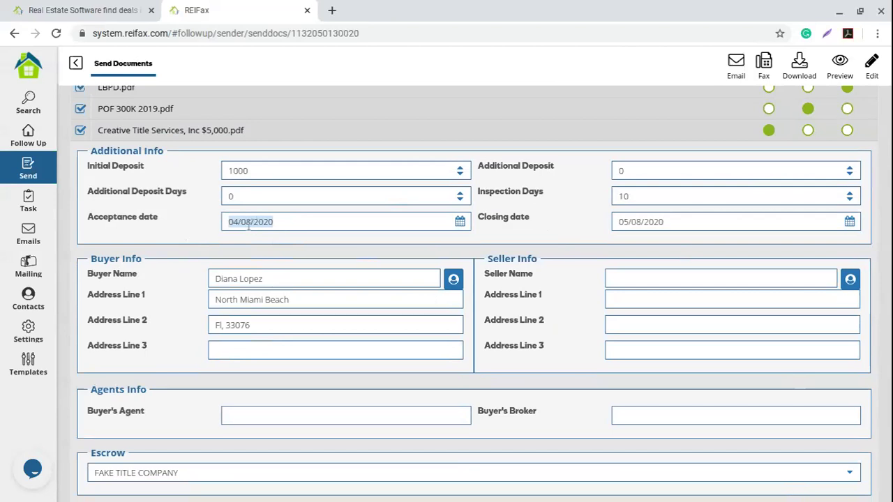
pyautogui.moveTo(684, 221); pyautogui.dragTo(529, 218)
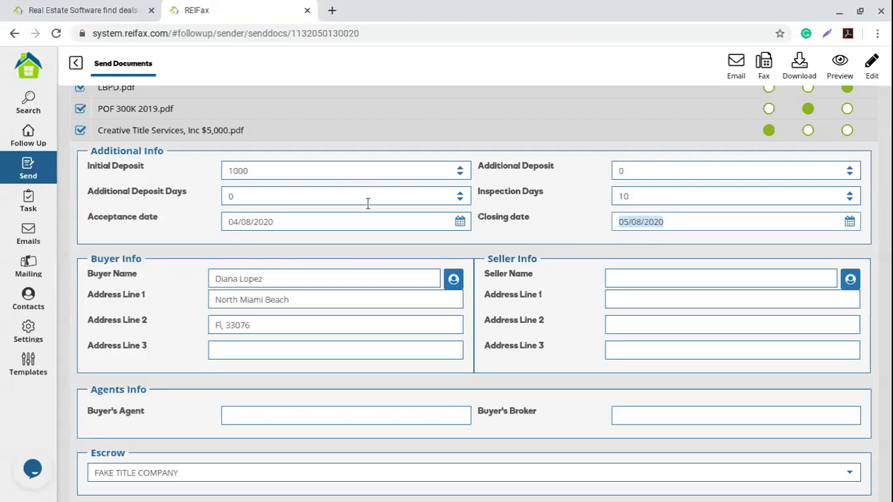
pyautogui.scroll(-3, 368, 204)
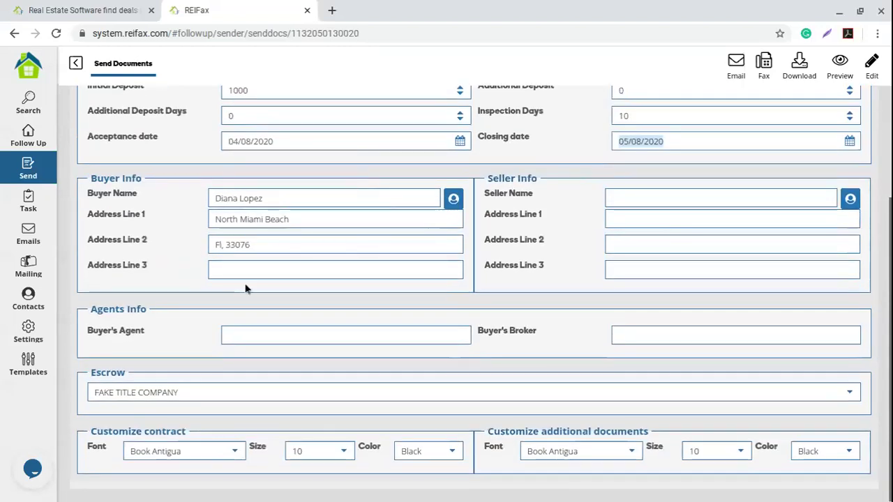
# Enter the buyer's agent's full name in the Buyer's Agent field.
pyautogui.moveTo(281, 198); pyautogui.dragTo(215, 248)
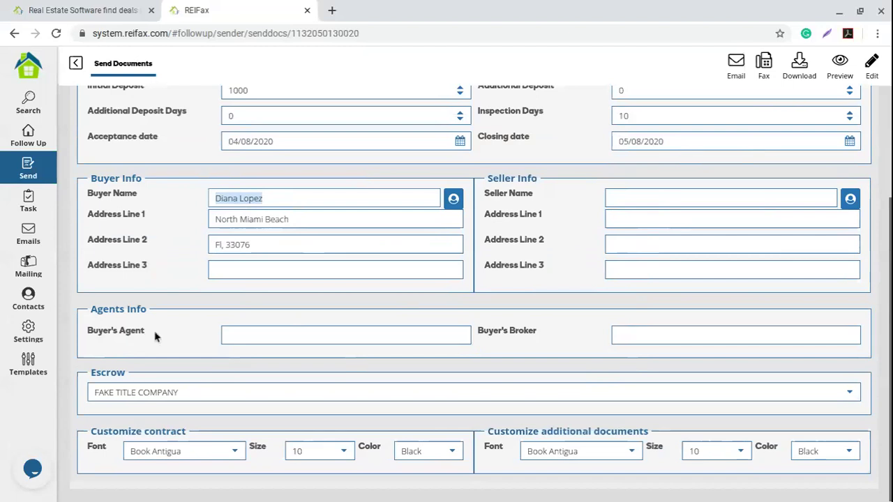
pyautogui.click(284, 337)
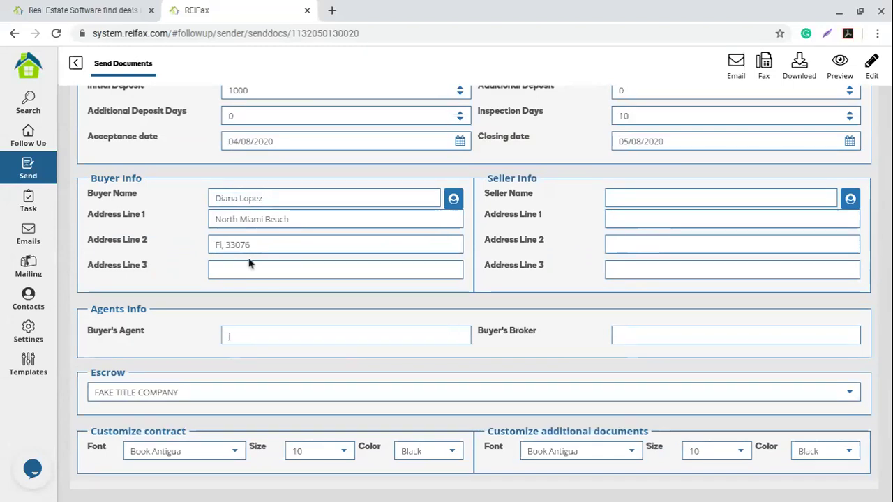
pyautogui.write('Jon')
pyautogui.click(645, 341)
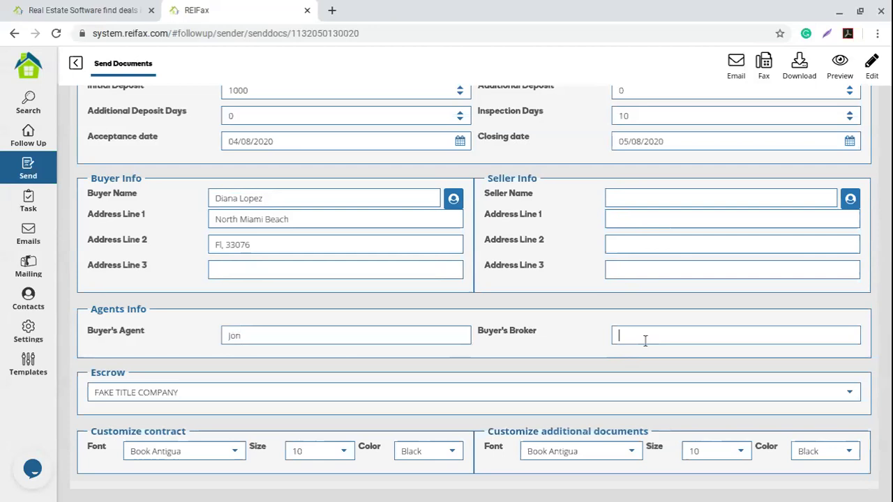
pyautogui.write('snow')
pyautogui.click(623, 337)
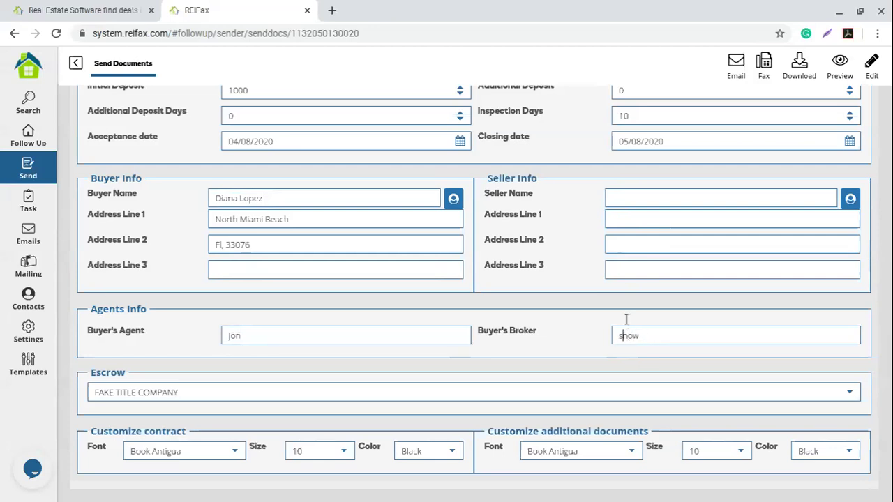
pyautogui.press('BackSpace')
pyautogui.write('S')
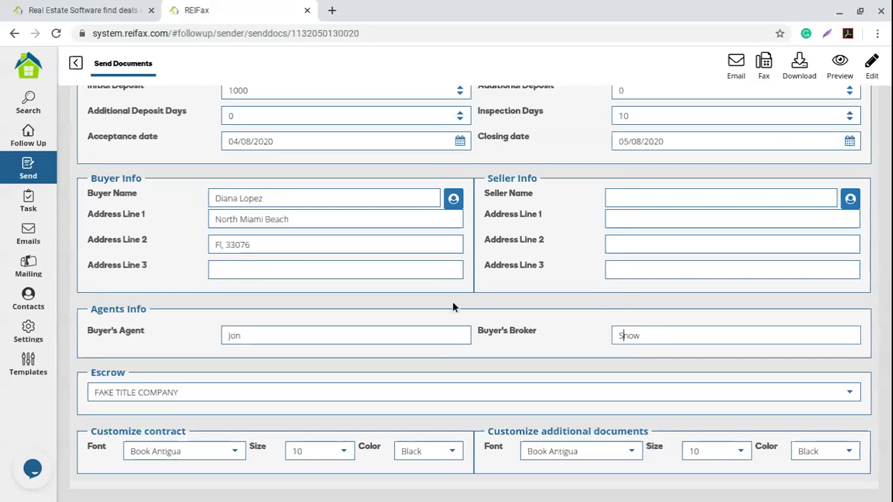
pyautogui.click(267, 334)
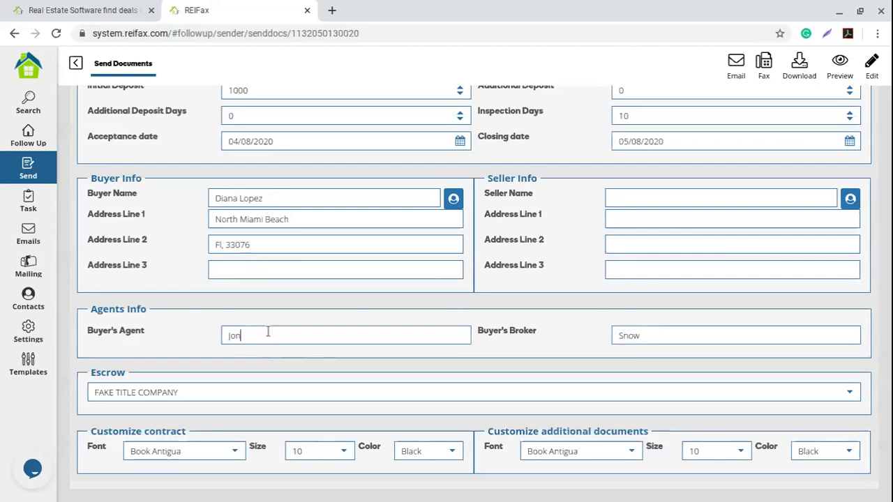
pyautogui.write('Show')
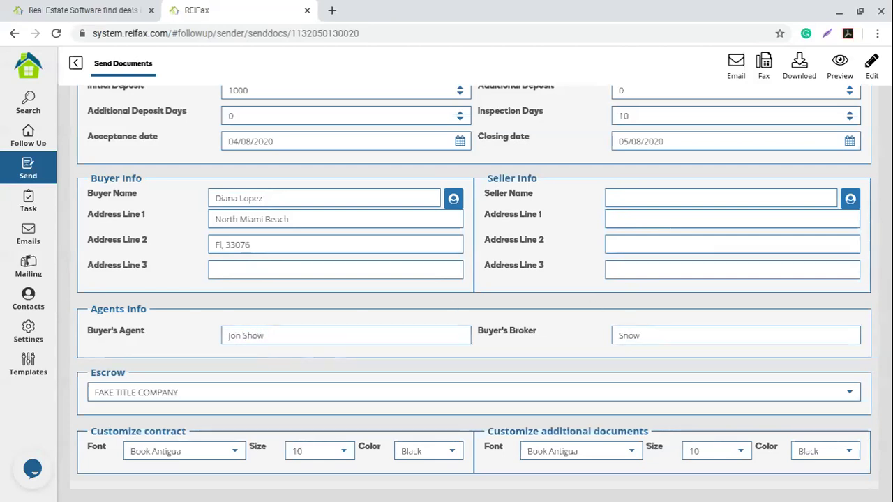
# Replace the buyer's broker entry with Winterfell.
pyautogui.moveTo(676, 332); pyautogui.dragTo(533, 336)
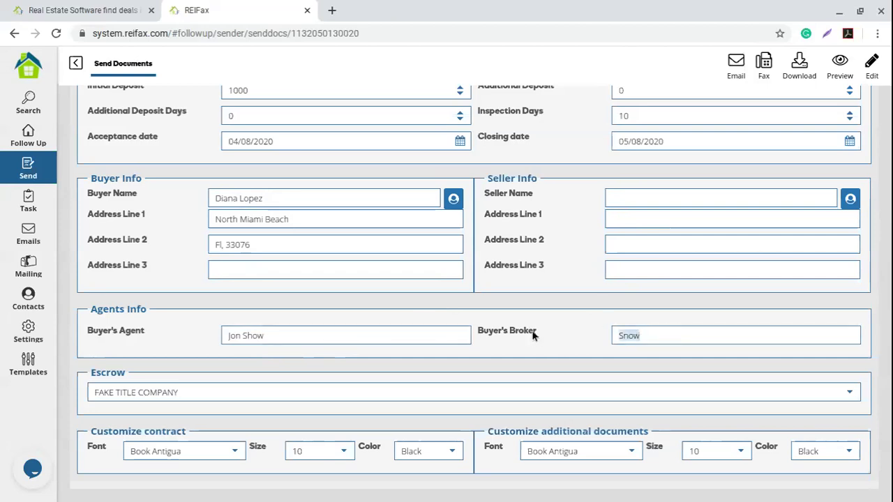
pyautogui.press('BackSpace')
pyautogui.write('Winterfell')
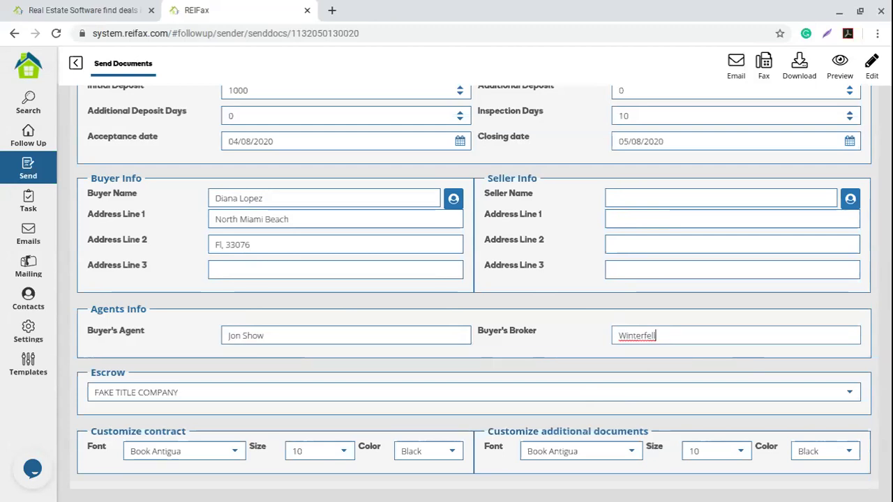
pyautogui.click(629, 454)
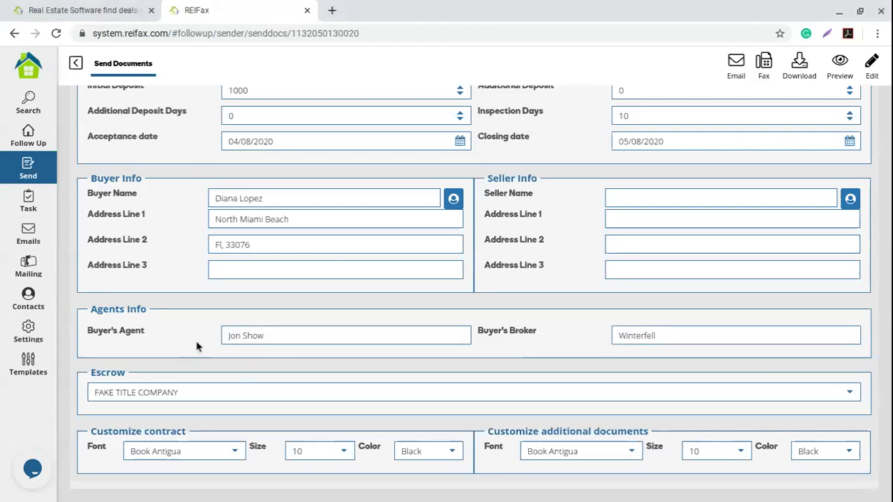
# In Escrow D. Letter settings, replace FAKE TITLE COMPANY with the name Creative Title Company, LLC.
pyautogui.click(30, 335)
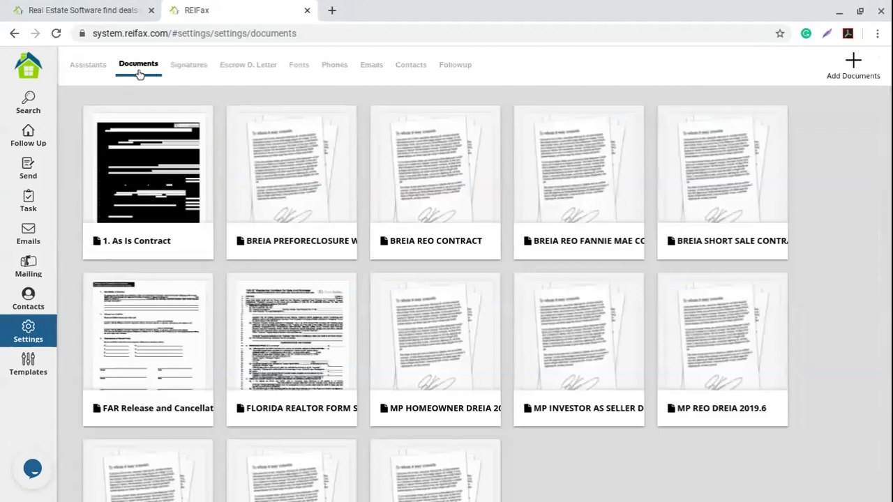
pyautogui.click(244, 70)
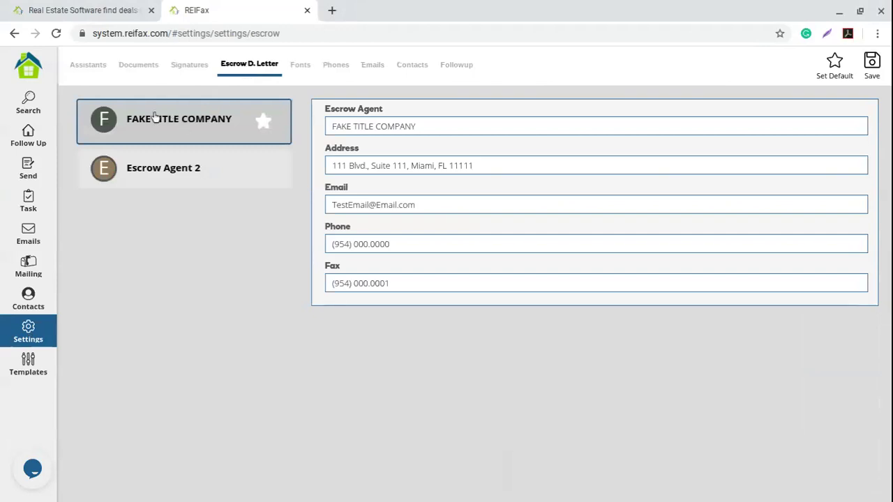
pyautogui.moveTo(422, 123); pyautogui.dragTo(245, 114)
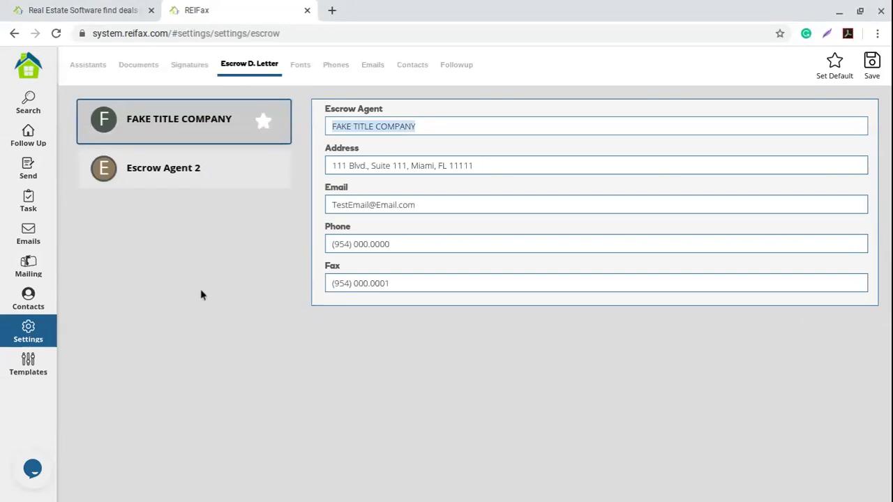
pyautogui.write('Creat')
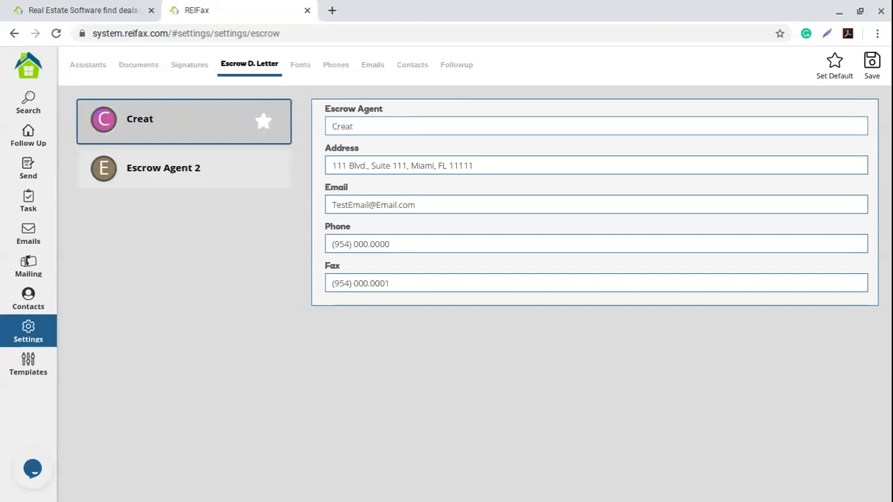
pyautogui.write('iv')
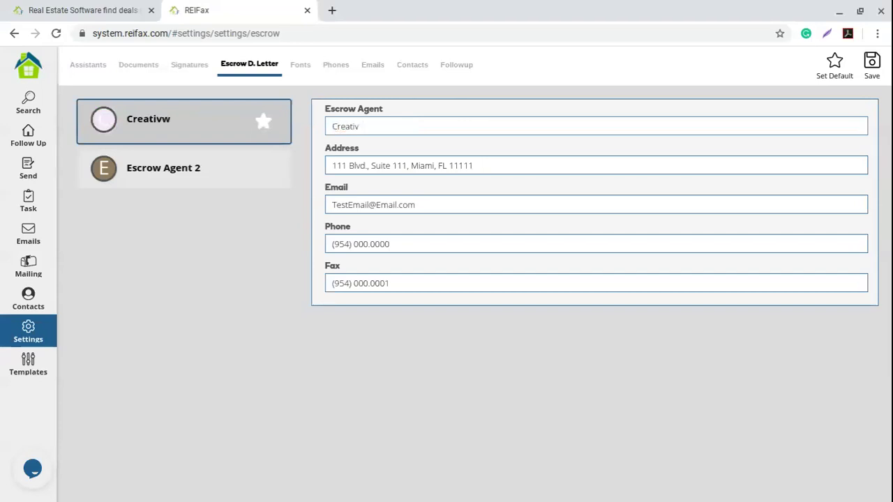
pyautogui.write('e Tu')
pyautogui.press('BackSpace')
pyautogui.write('i')
pyautogui.write('tle')
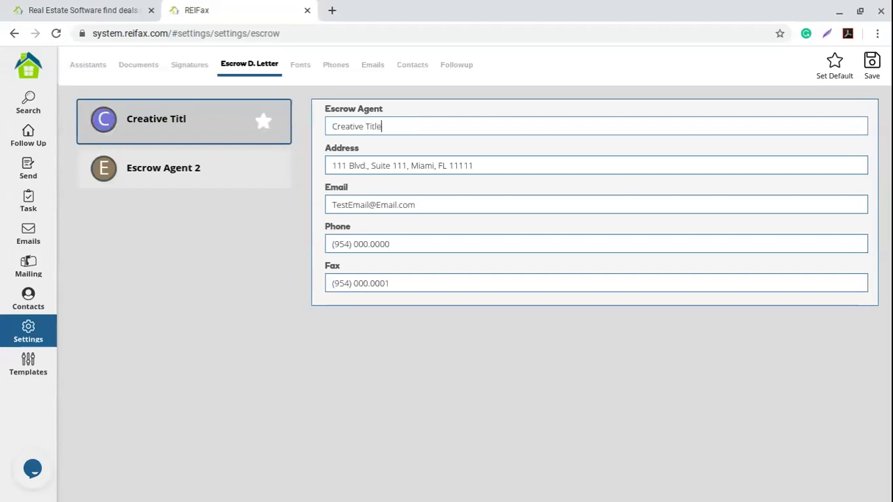
pyautogui.write(' Company, LLC')
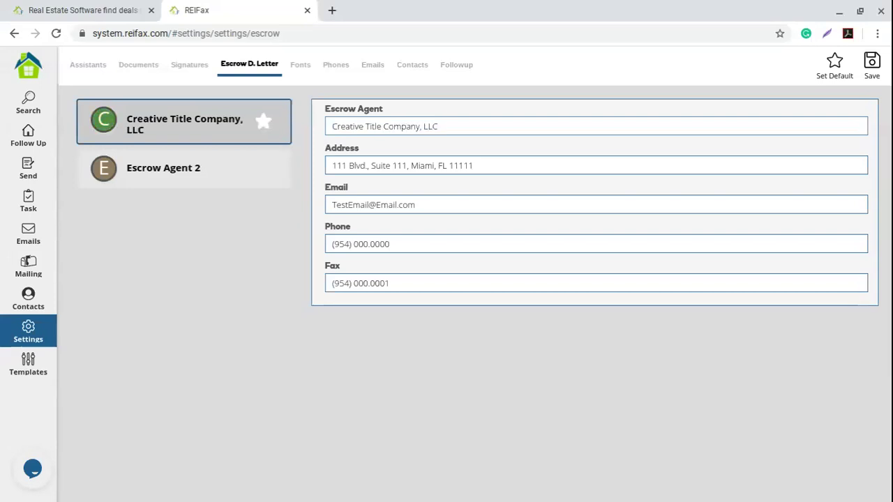
# Review the agent's address, email, phone and fax, then save the renamed escrow agent.
pyautogui.tripleClick(489, 165)
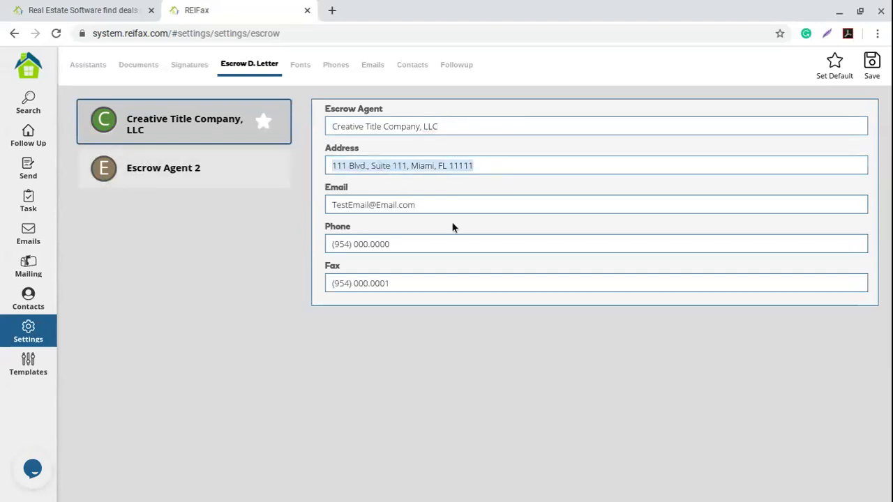
pyautogui.tripleClick(447, 205)
pyautogui.click(432, 243)
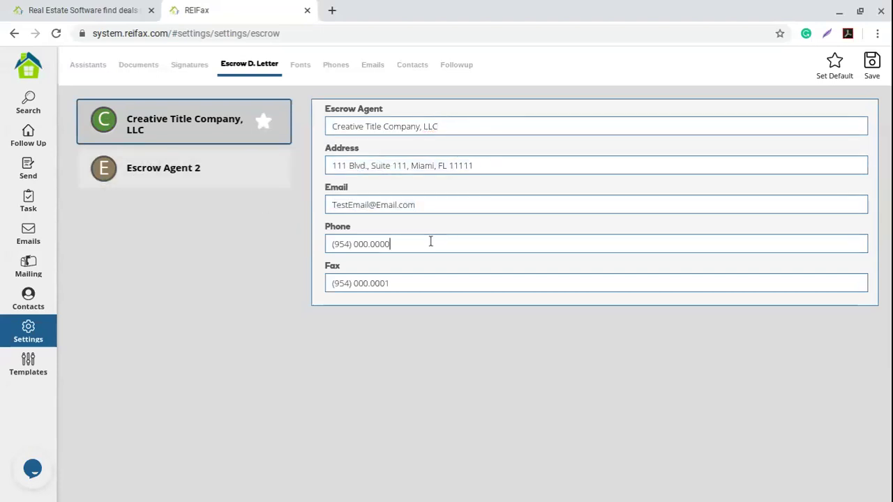
pyautogui.click(412, 281)
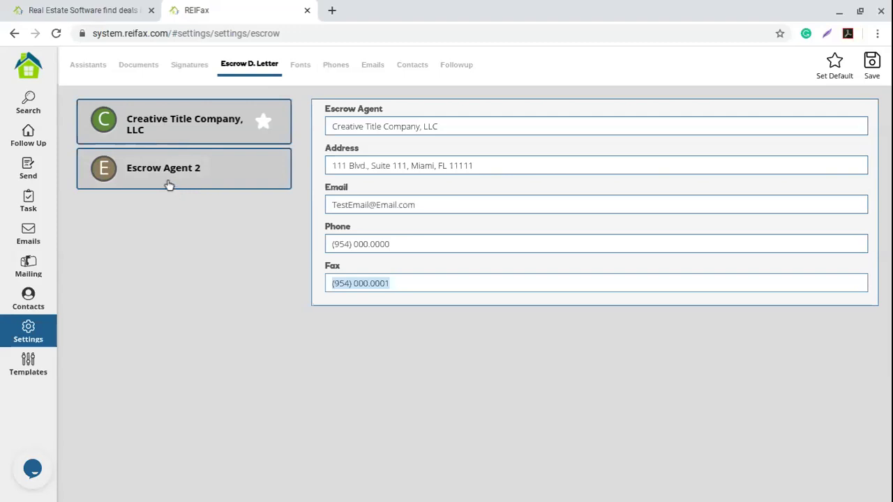
pyautogui.click(202, 177)
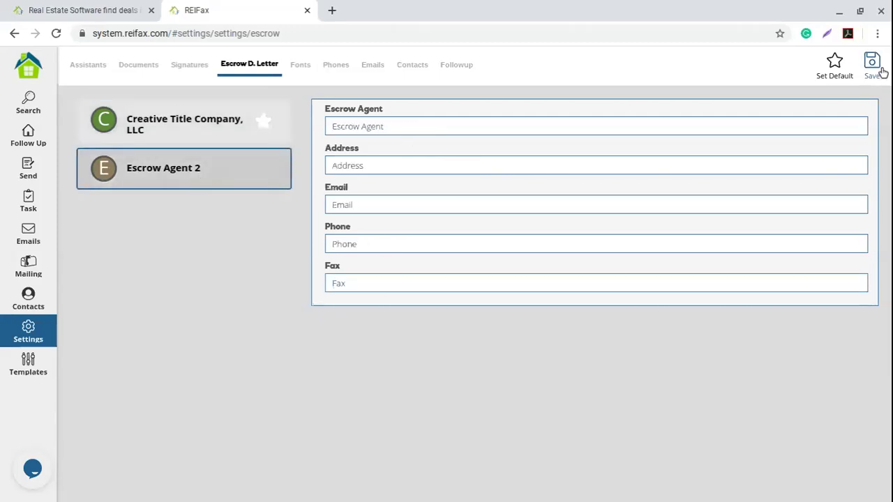
pyautogui.click(119, 116)
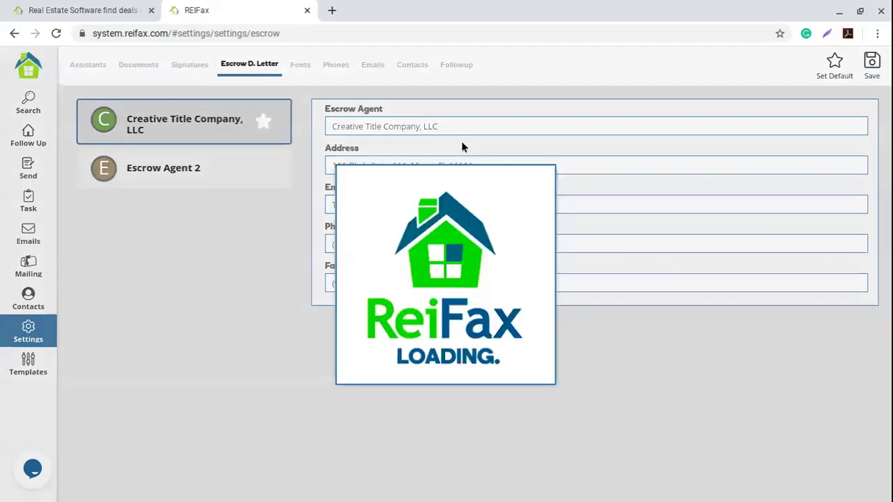
pyautogui.click(465, 299)
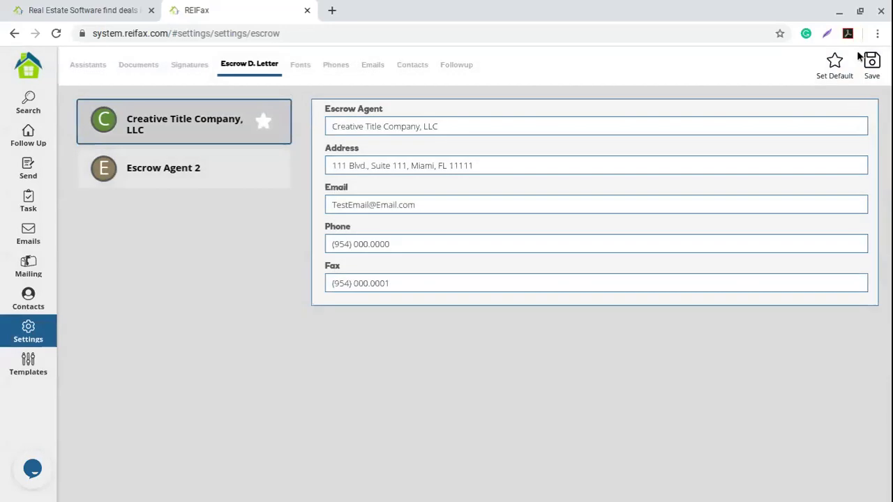
# Set the contract's escrow company to Creative Title Company, LLC and preview the contract as PDF.
pyautogui.click(28, 169)
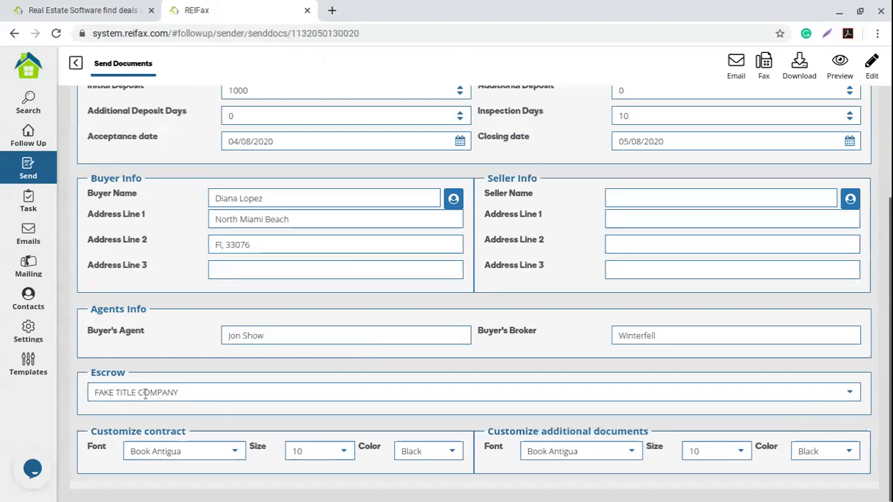
pyautogui.tripleClick(109, 388)
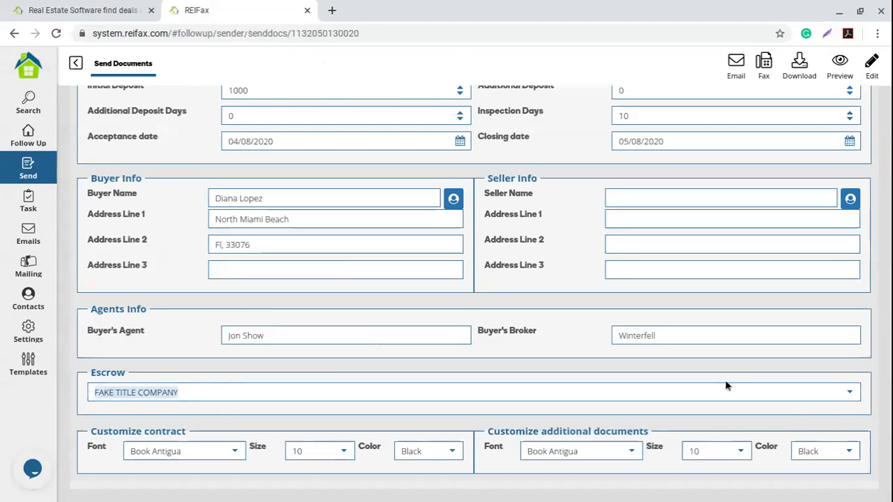
pyautogui.click(850, 393)
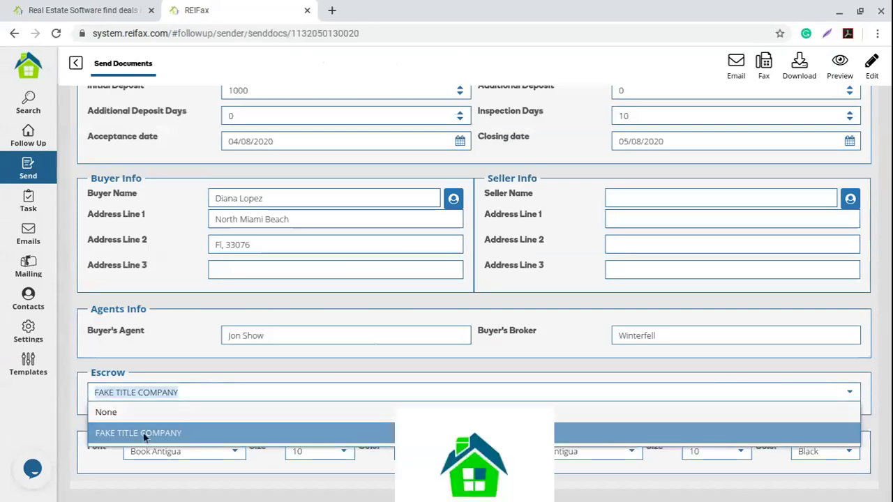
pyautogui.write('Creative Title Company, LLC')
pyautogui.moveTo(215, 392); pyautogui.dragTo(67, 387)
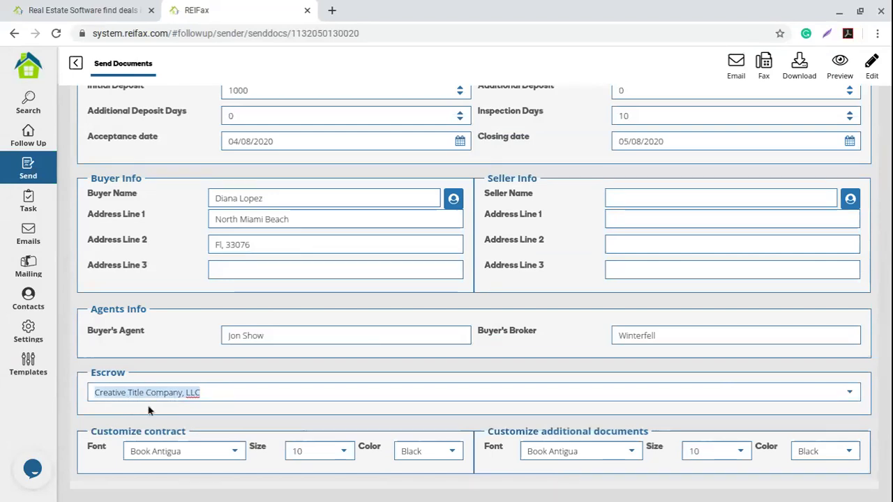
pyautogui.scroll(3, 611, 359)
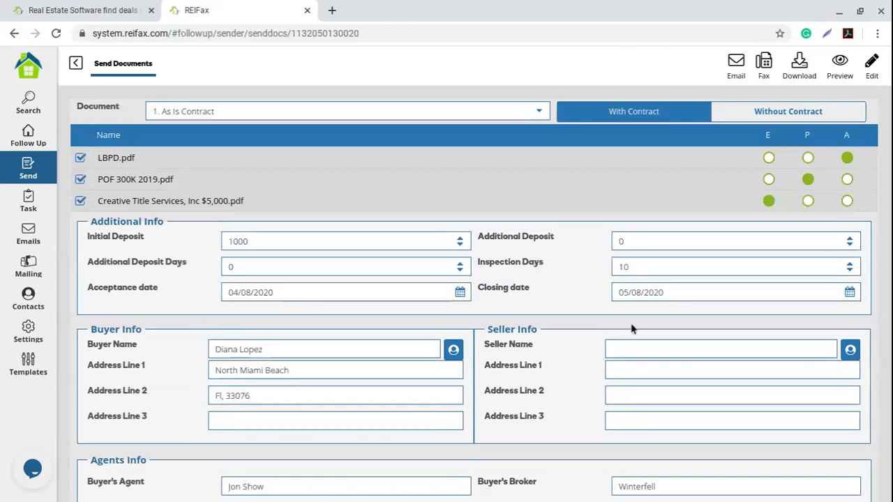
pyautogui.click(840, 69)
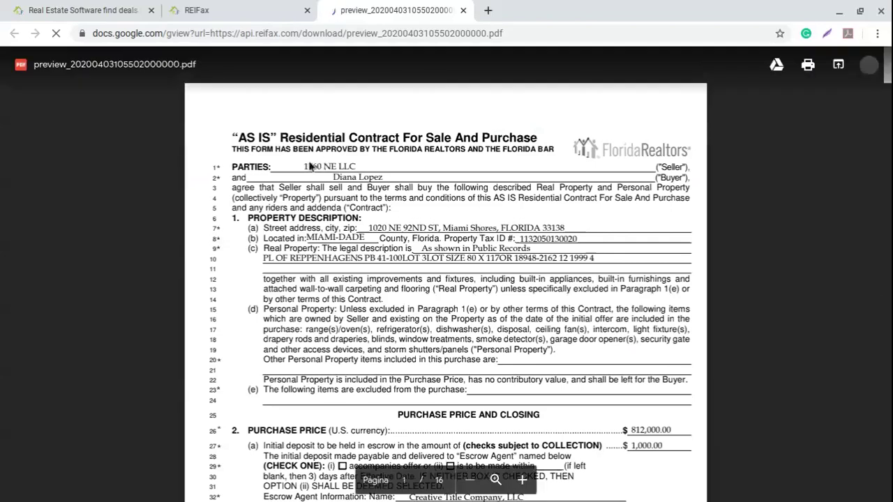
# Scroll through the As Is contract PDF preview starting from the escrow agent details.
pyautogui.scroll(-1, 440, 244)
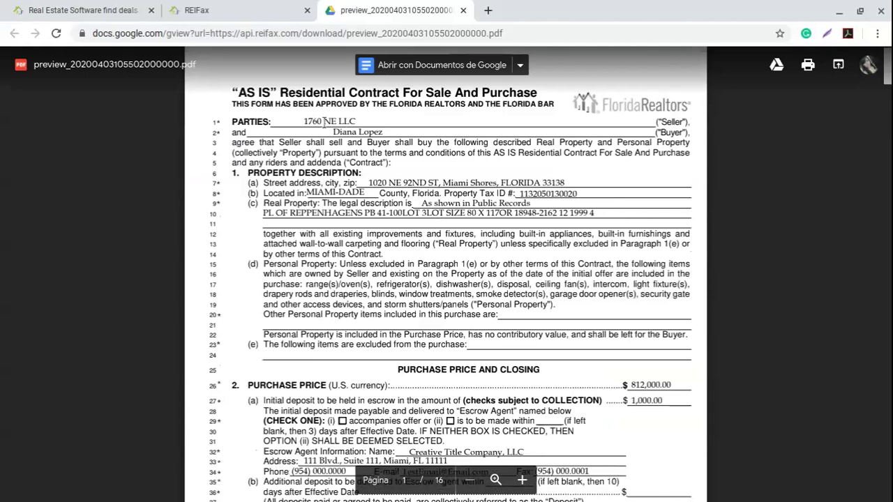
pyautogui.scroll(-1, 427, 153)
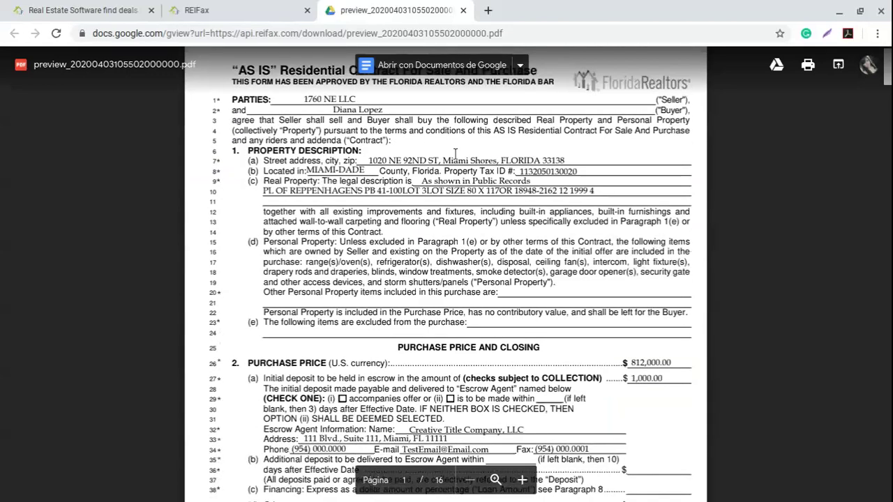
pyautogui.scroll(-1, 455, 153)
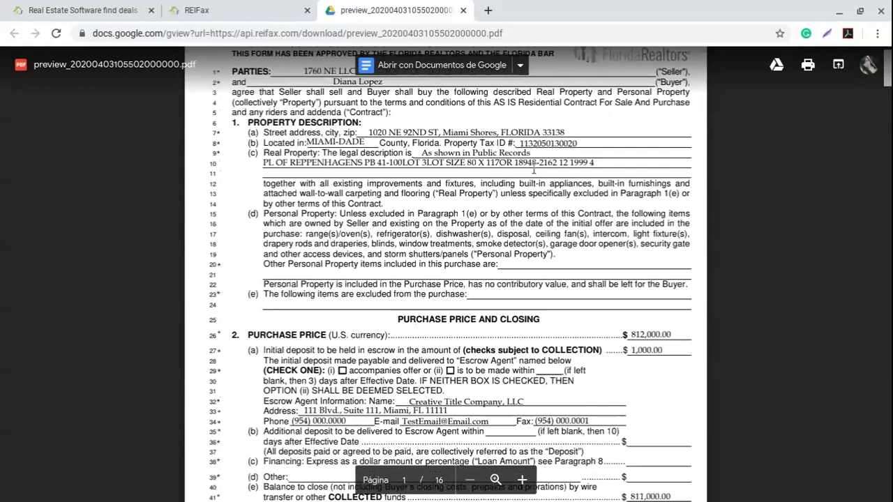
pyautogui.scroll(-4, 436, 210)
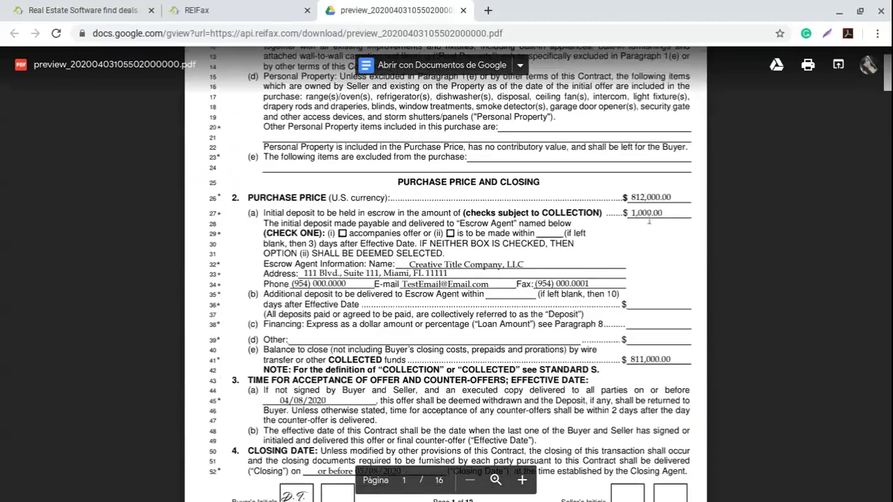
pyautogui.scroll(-2, 674, 258)
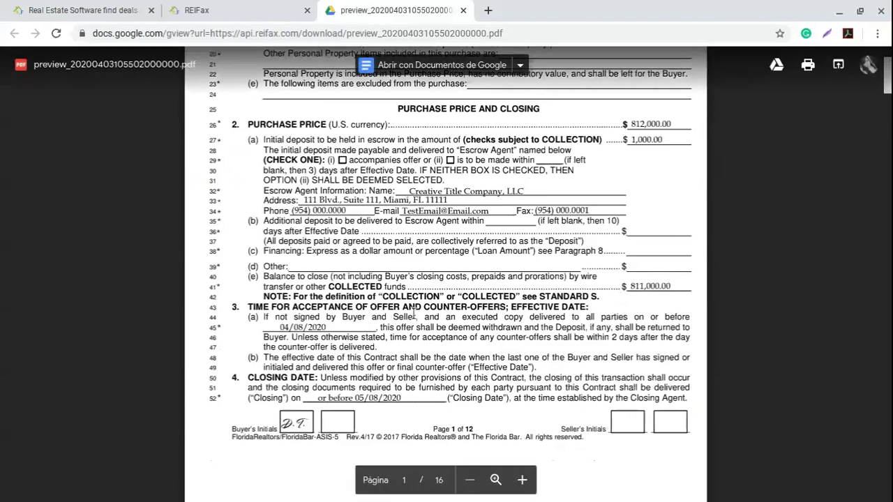
pyautogui.scroll(-1, 377, 307)
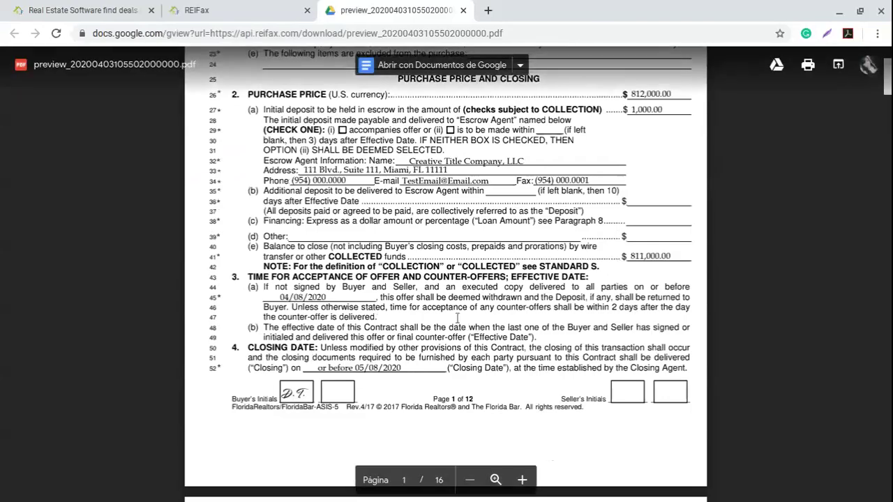
pyautogui.scroll(-10, 457, 318)
pyautogui.scroll(-3, 457, 318)
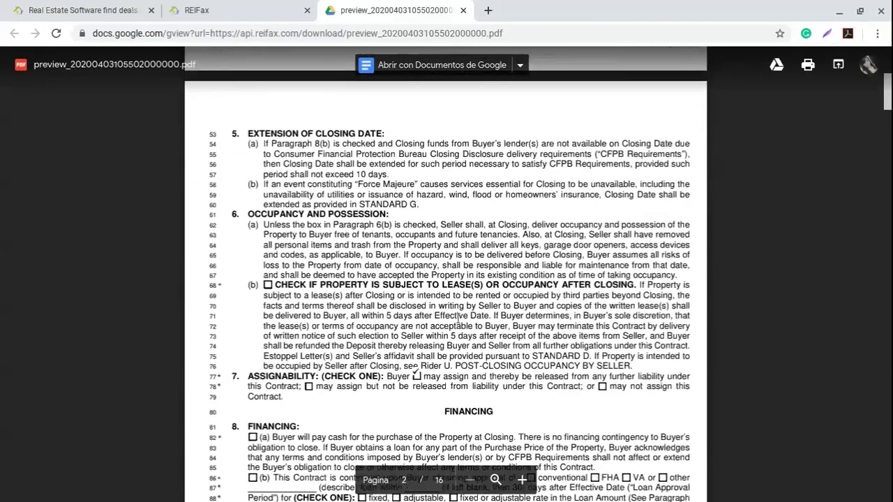
pyautogui.scroll(-20, 461, 363)
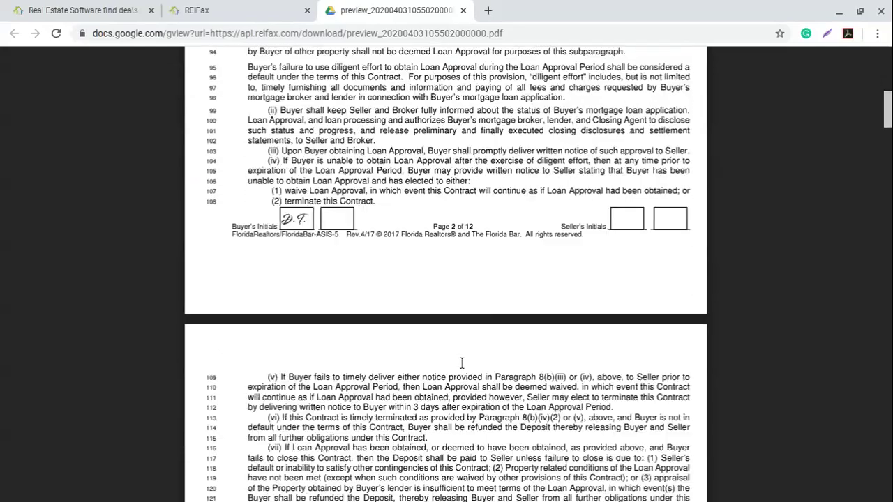
pyautogui.scroll(-20, 462, 364)
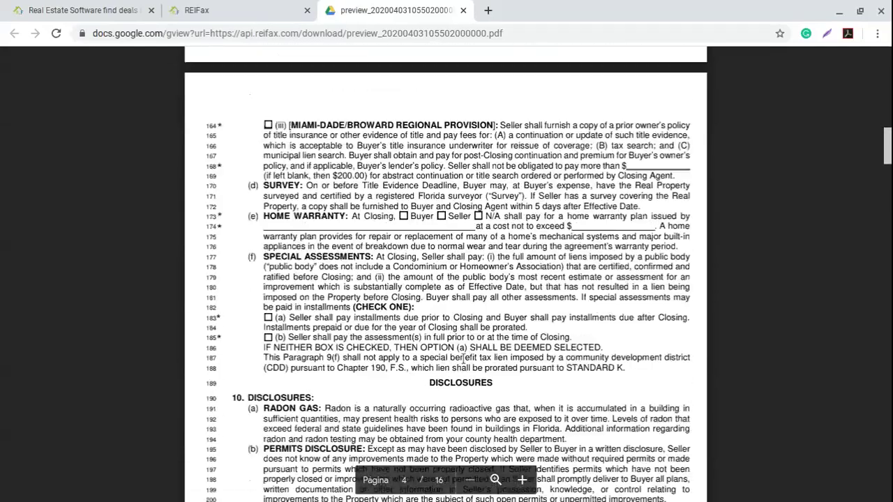
pyautogui.scroll(-12, 464, 357)
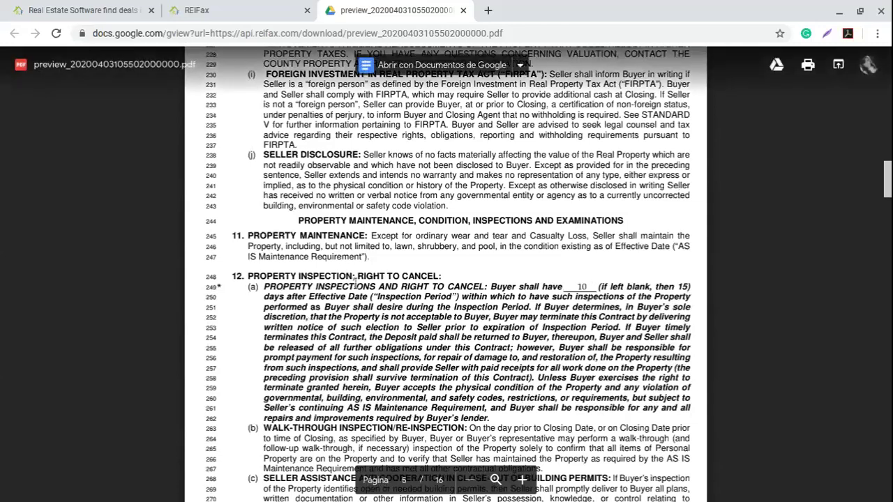
pyautogui.scroll(-3, 381, 280)
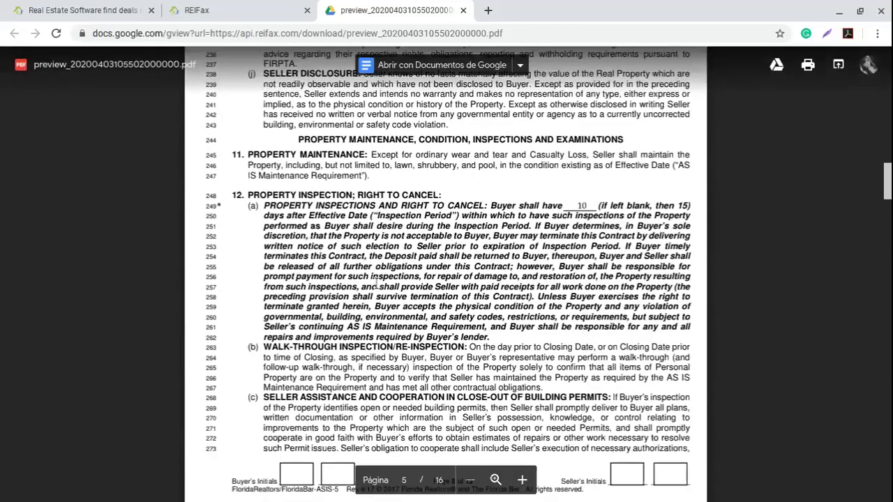
pyautogui.scroll(-11, 376, 283)
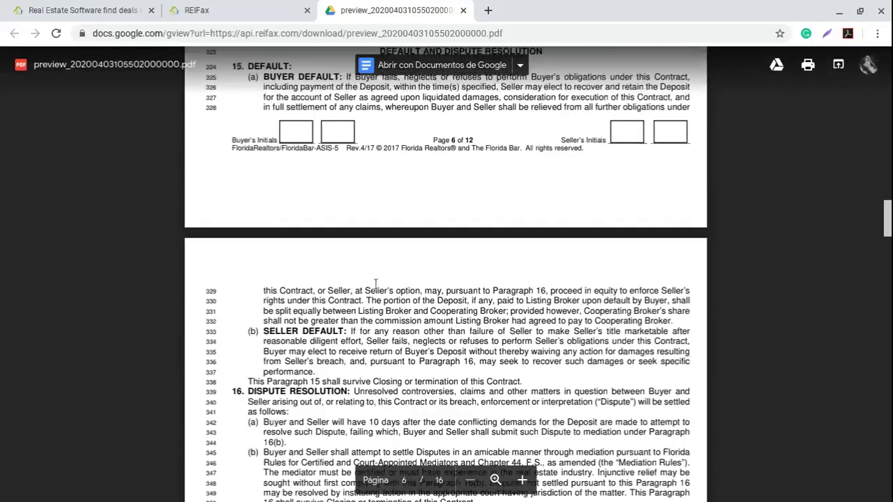
pyautogui.scroll(-20, 375, 284)
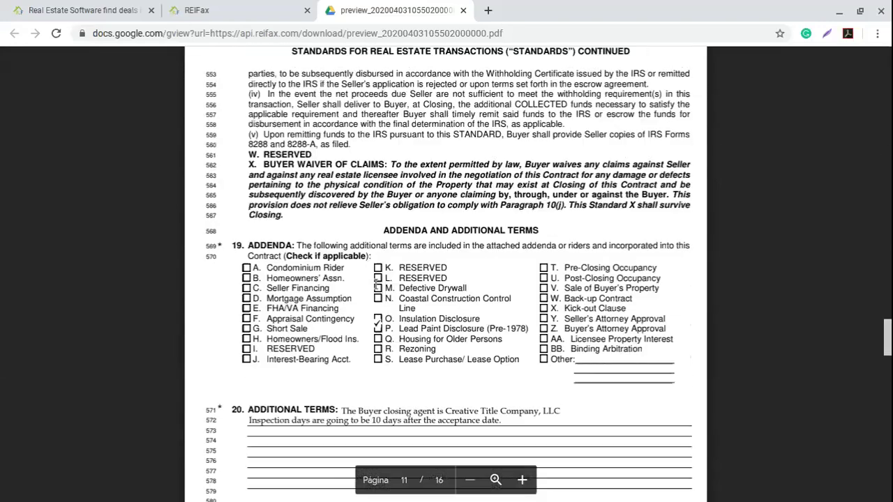
# Reach the page 12 signature section, then return to REIFax's followed properties list.
pyautogui.scroll(1, 375, 283)
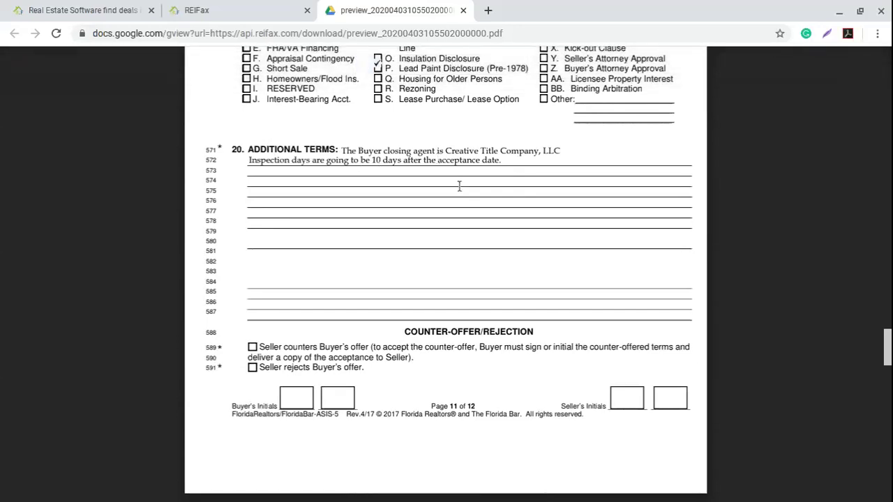
pyautogui.scroll(-6, 459, 186)
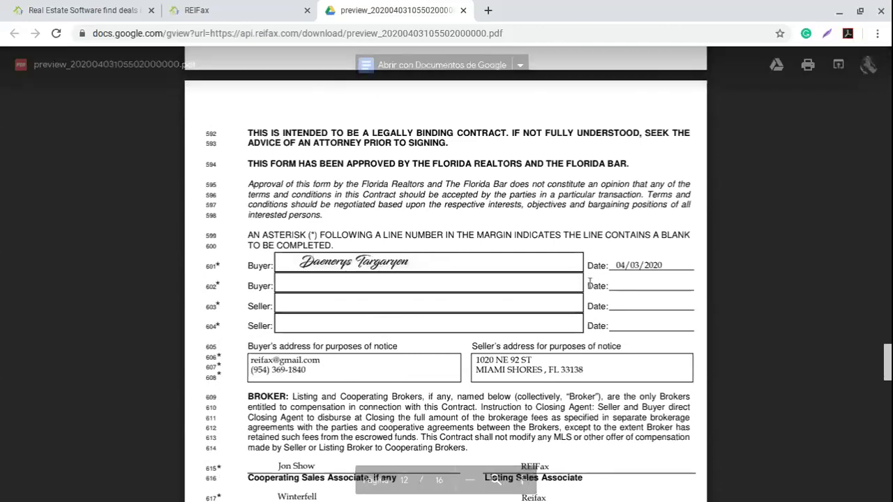
pyautogui.scroll(-1, 600, 272)
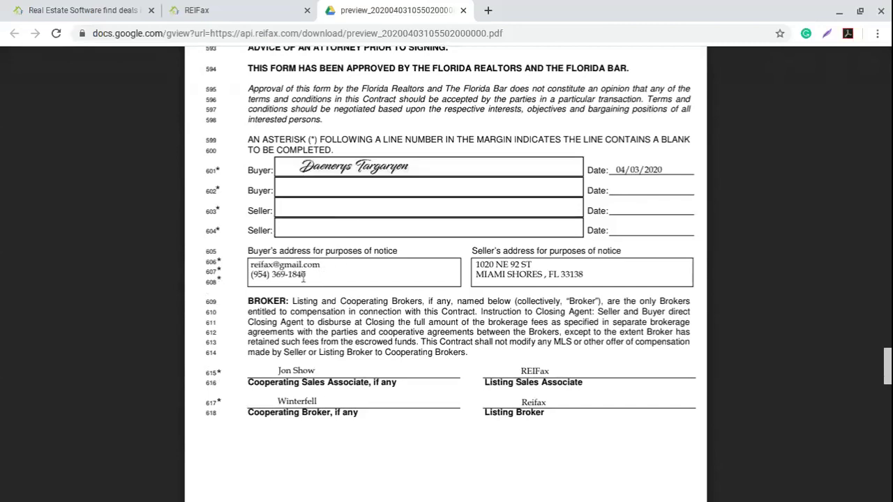
pyautogui.scroll(-1, 500, 300)
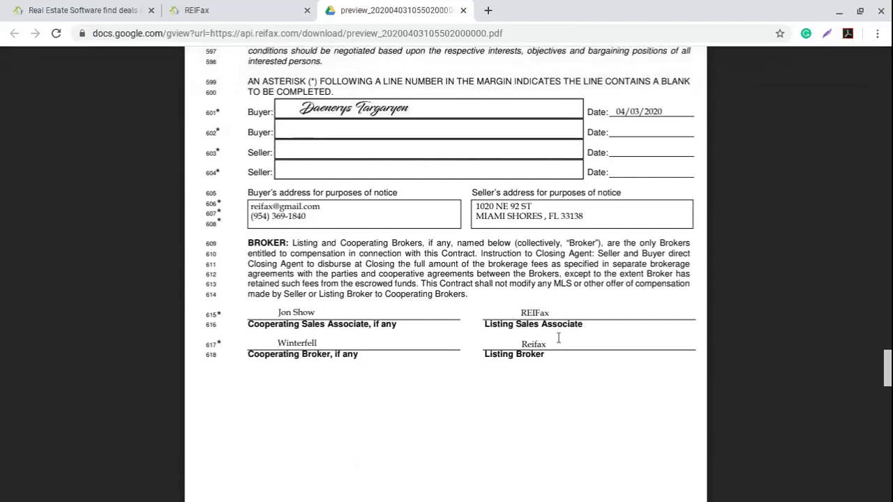
pyautogui.click(222, 7)
pyautogui.click(17, 127)
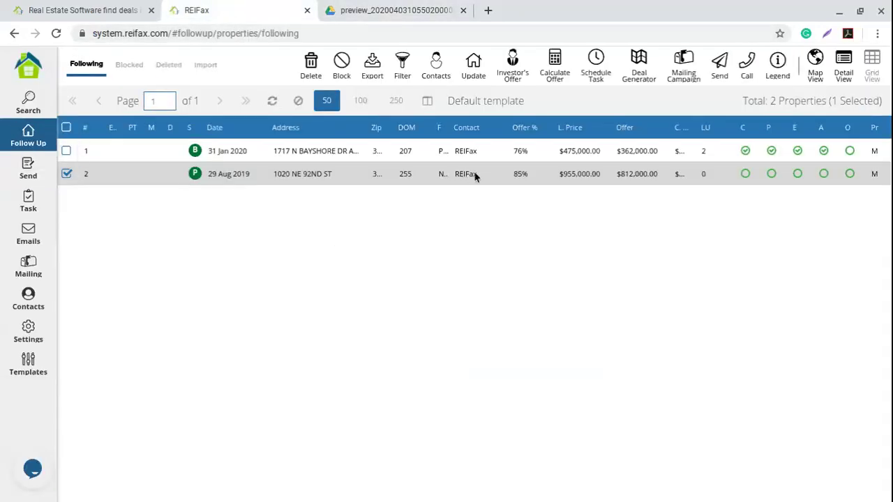
pyautogui.click(475, 175)
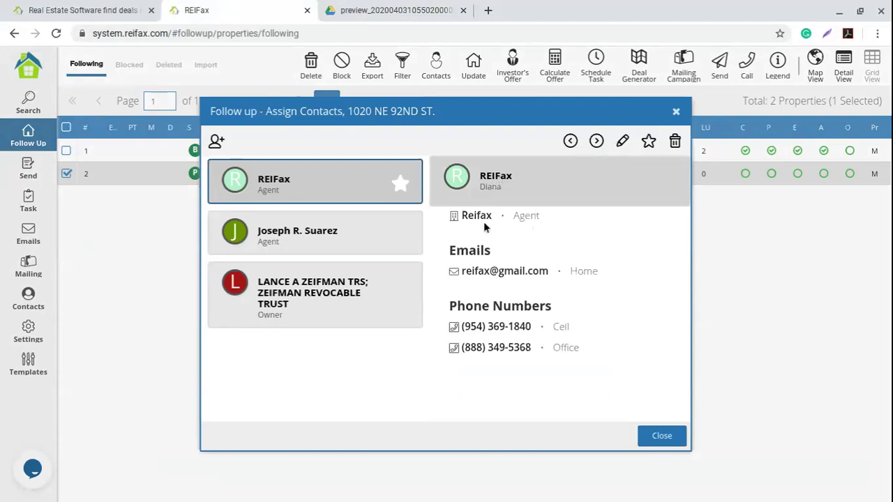
pyautogui.click(677, 114)
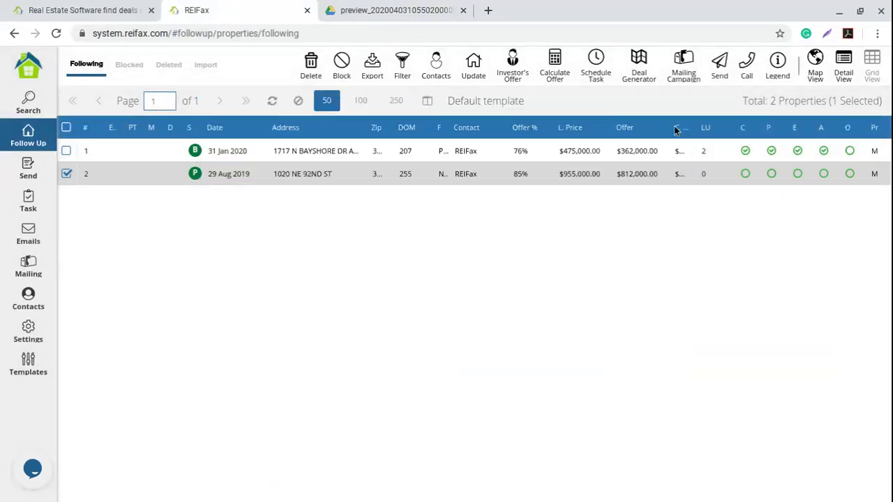
pyautogui.click(28, 169)
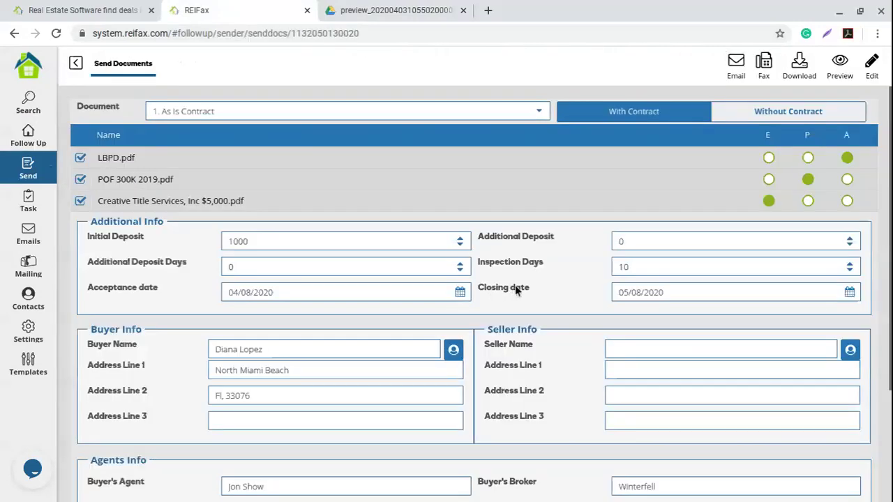
# Email the As Is Contract and attachments to the agent without a copy to yourself via Send Doc.
pyautogui.click(736, 65)
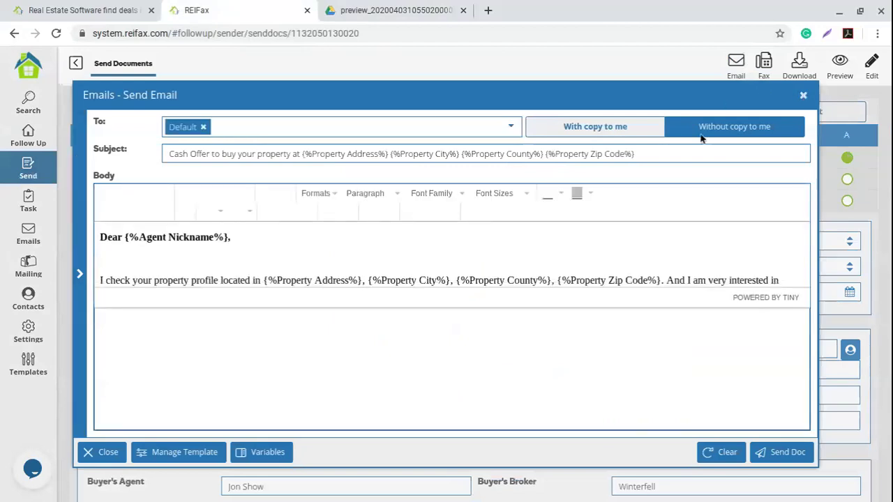
pyautogui.click(803, 95)
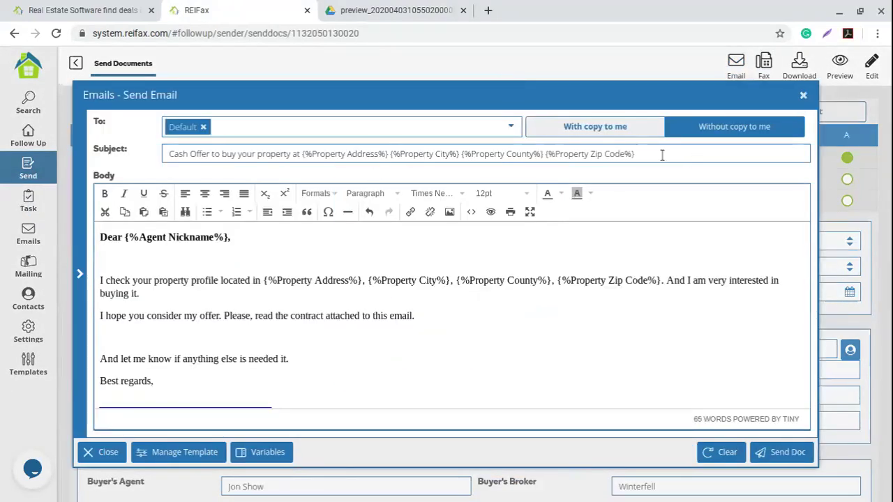
pyautogui.moveTo(663, 154); pyautogui.dragTo(171, 153)
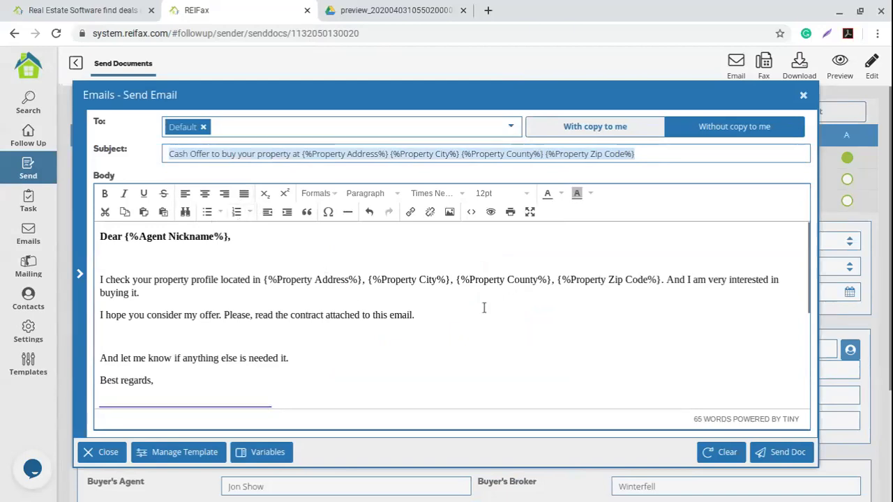
pyautogui.scroll(-5, 484, 308)
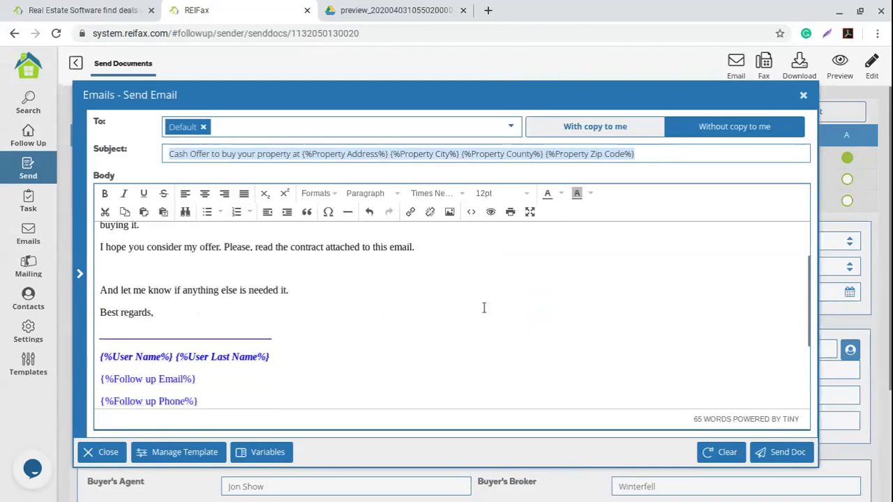
pyautogui.click(787, 454)
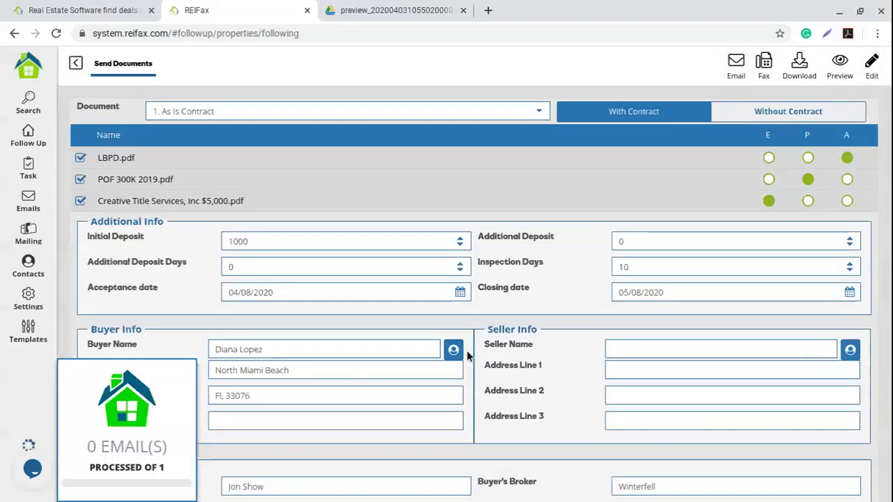
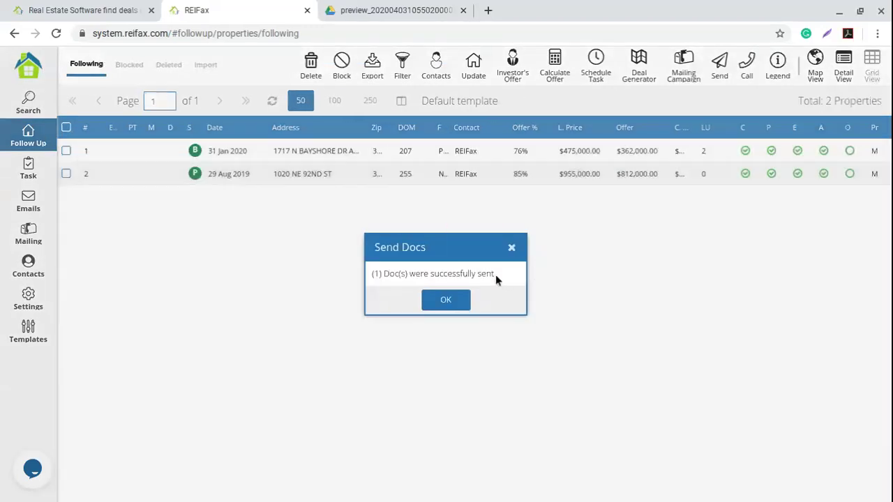
# Dismiss the Send Docs notice confirming one document was sent successfully.
pyautogui.moveTo(495, 275); pyautogui.dragTo(381, 289)
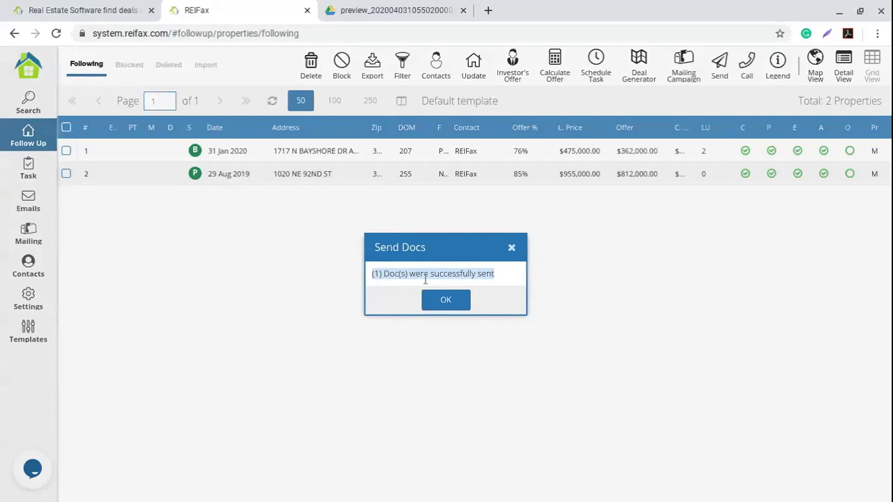
pyautogui.click(444, 301)
pyautogui.click(750, 178)
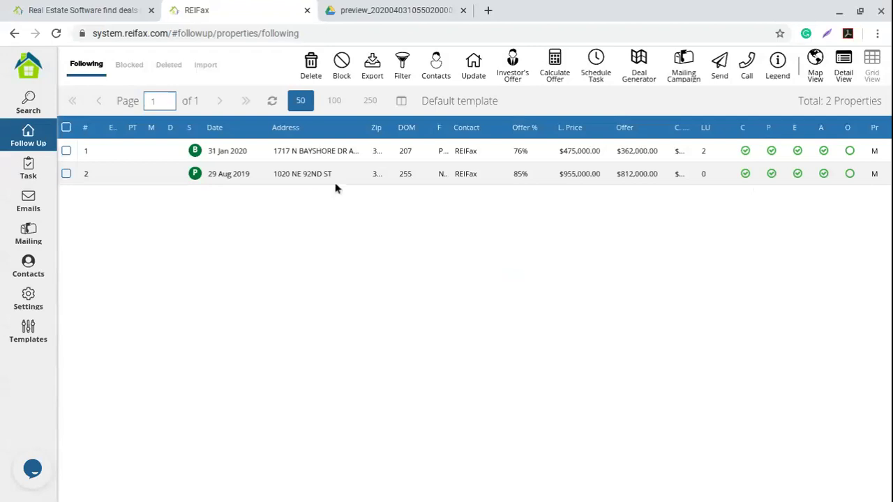
pyautogui.click(308, 181)
pyautogui.rightClick(308, 181)
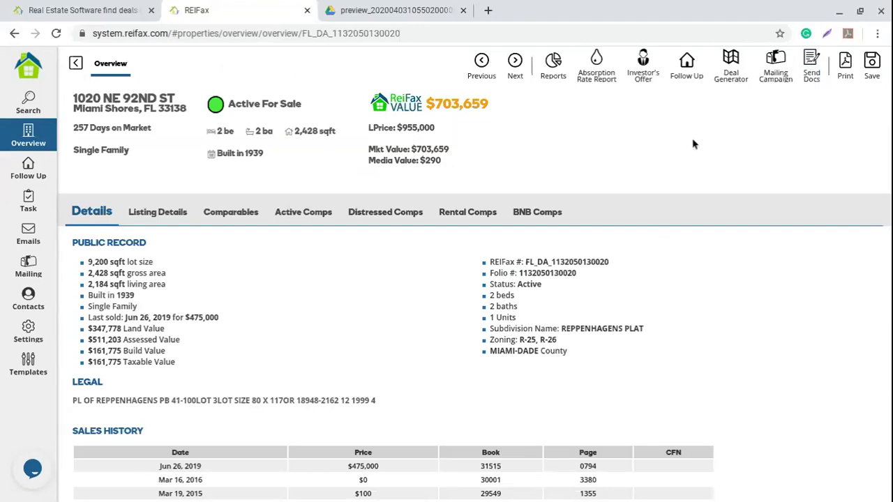
pyautogui.click(13, 172)
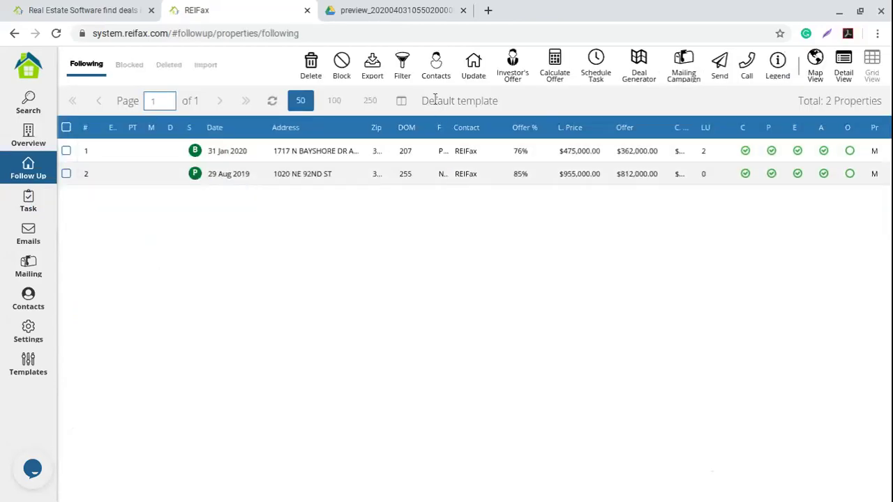
pyautogui.click(402, 63)
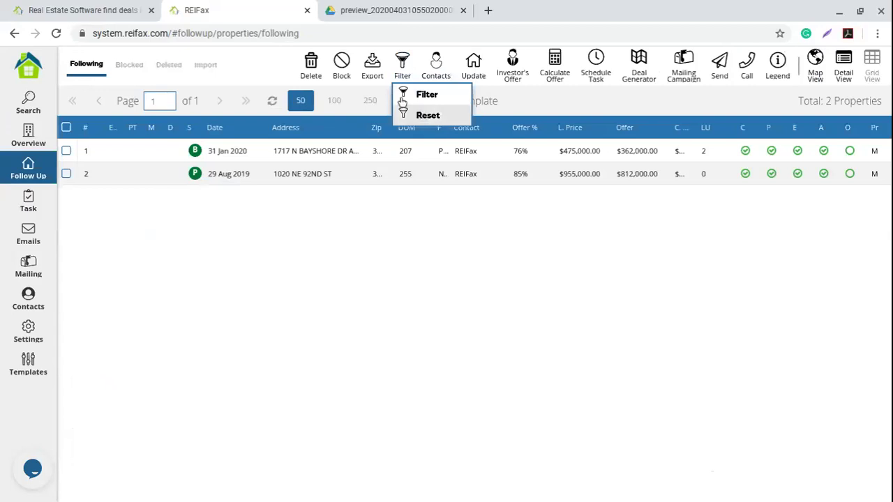
pyautogui.click(421, 115)
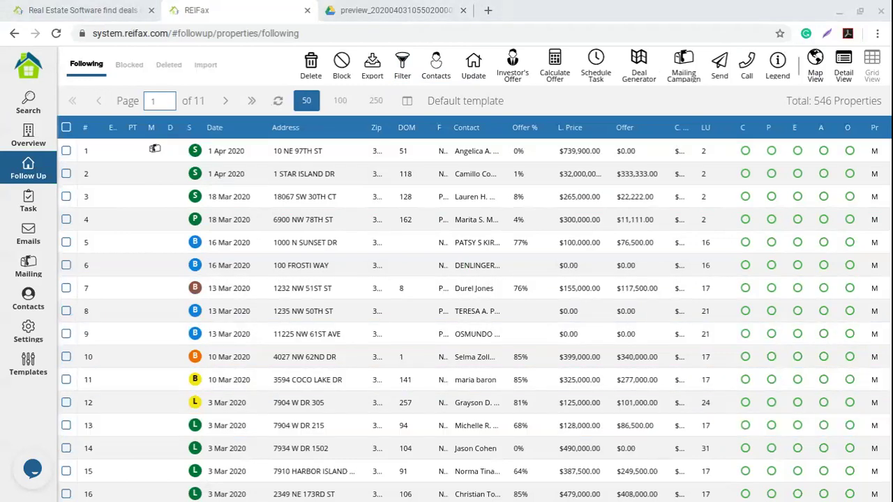
pyautogui.click(446, 288)
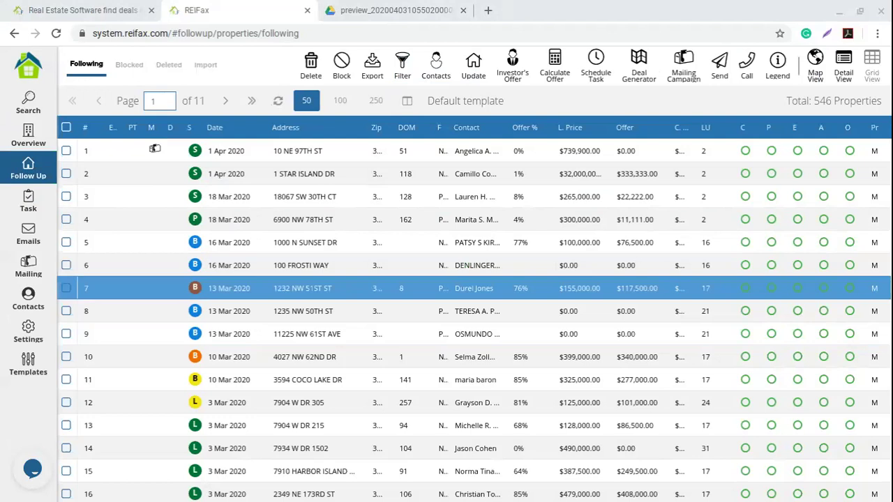
pyautogui.press('Down')
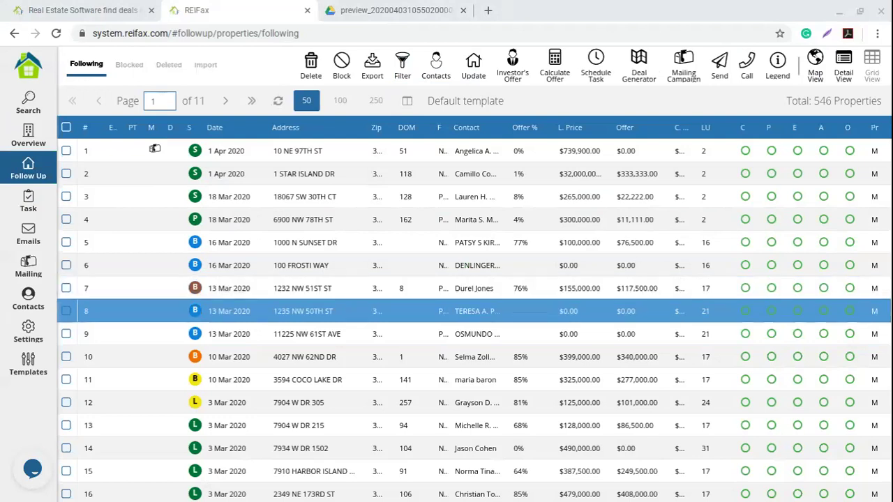
pyautogui.press('Up')
pyautogui.press('Escape')
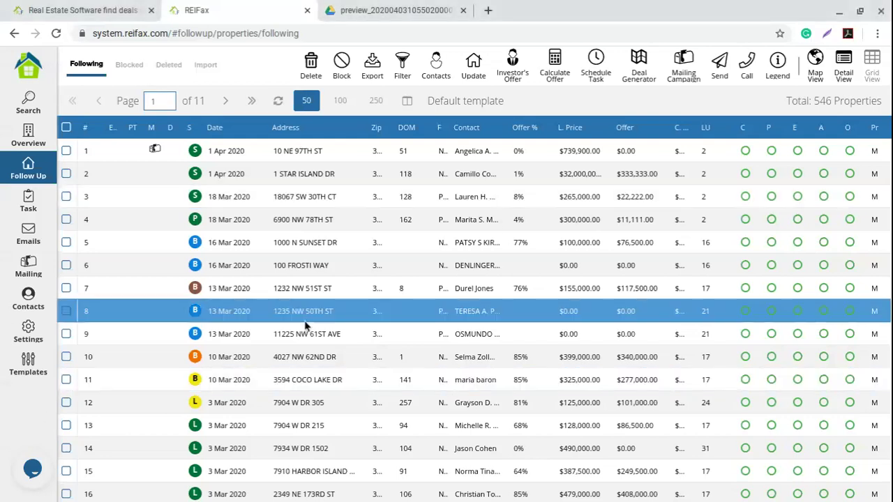
# Open the live support chat window and close it again.
pyautogui.click(33, 471)
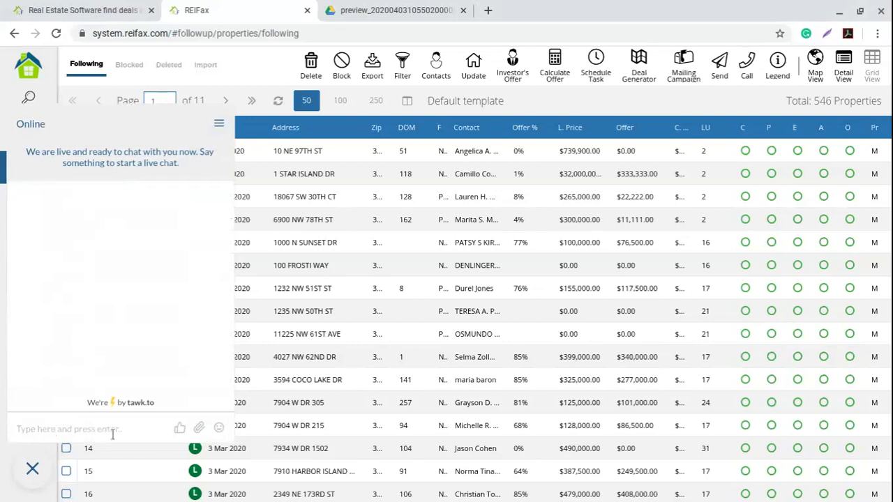
pyautogui.click(162, 446)
pyautogui.click(32, 468)
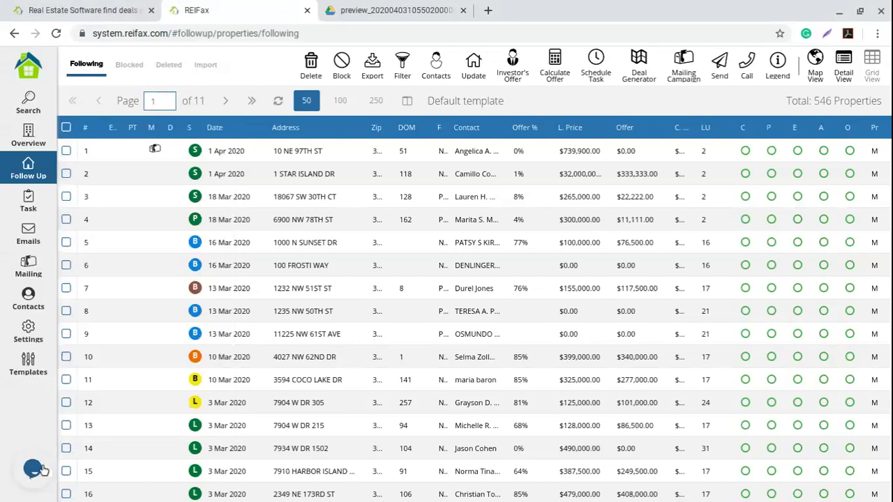